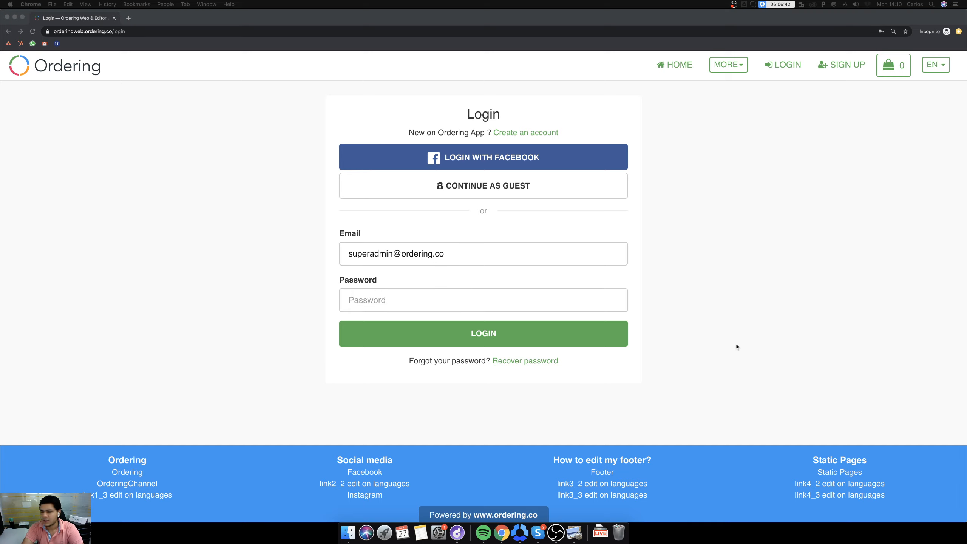
Log in to the Ordering site by entering the account password.
{"action": "left_click", "coordinate": [368, 302]}
{"action": "type", "text": "••••••"}
{"action": "key", "text": "Return"}
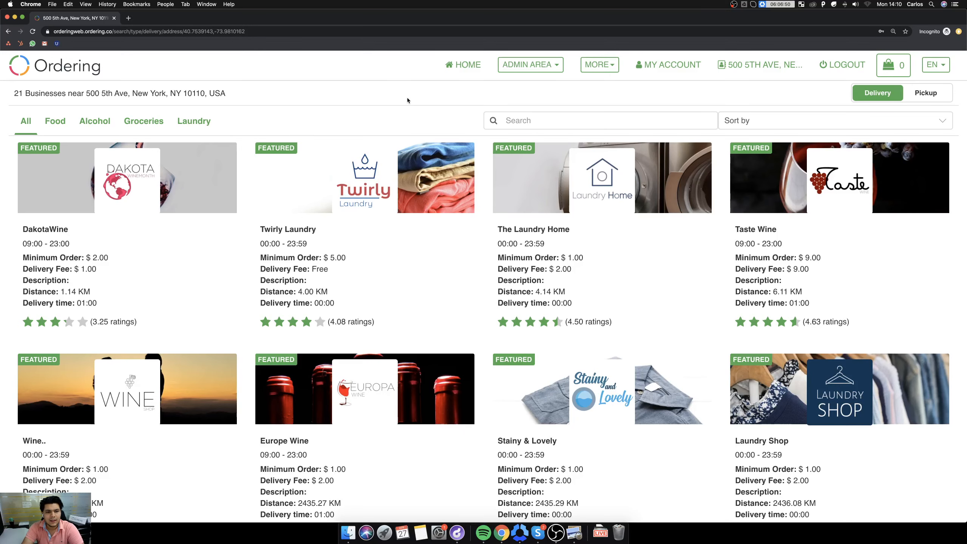
Go to My Stores in the admin area and start adding a new business.
{"action": "left_click", "coordinate": [548, 63]}
{"action": "left_click", "coordinate": [531, 94]}
{"action": "scroll", "coordinate": [514, 228], "scroll_direction": "down", "scroll_amount": 15}
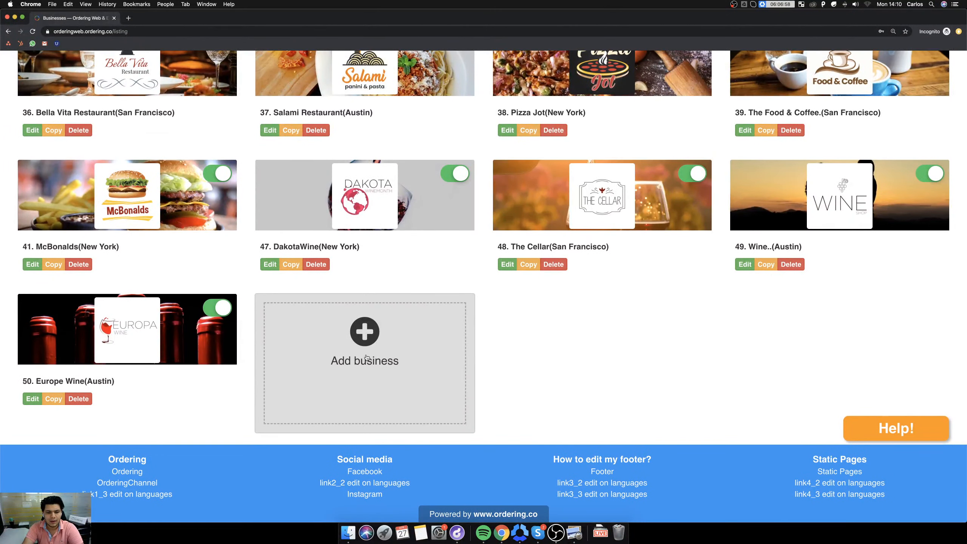
{"action": "scroll", "coordinate": [366, 357], "scroll_direction": "up", "scroll_amount": 15}
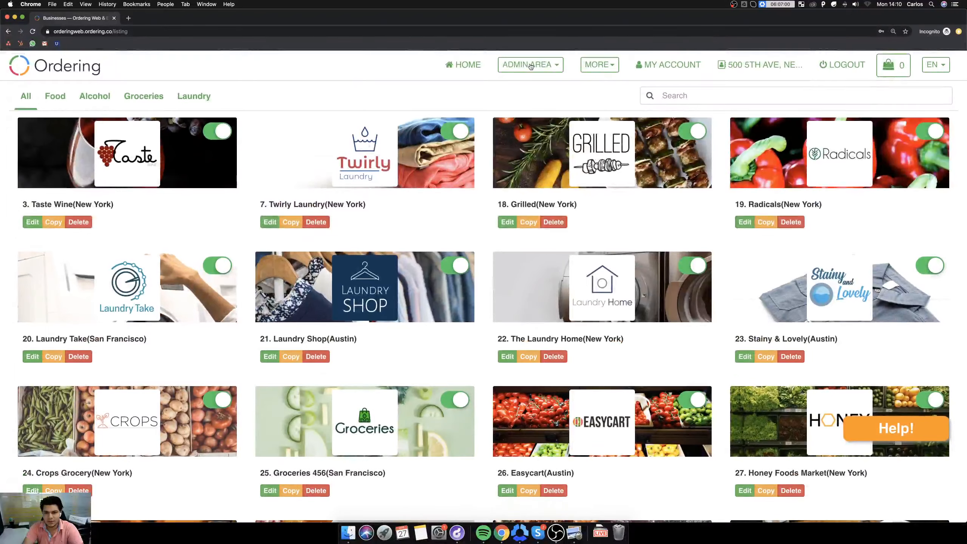
{"action": "scroll", "coordinate": [533, 65], "scroll_direction": "down", "scroll_amount": 15}
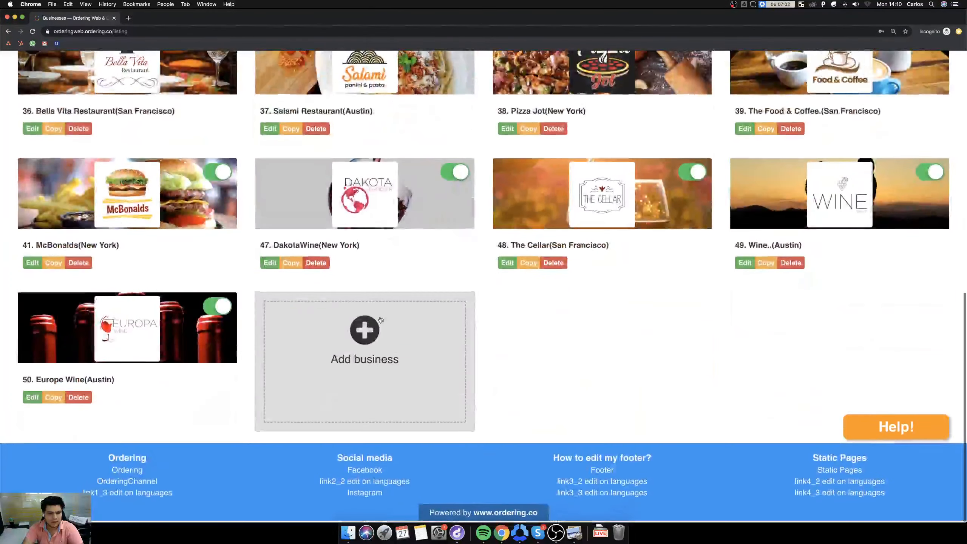
{"action": "scroll", "coordinate": [532, 65], "scroll_direction": "up", "scroll_amount": 15}
{"action": "left_click", "coordinate": [529, 64]}
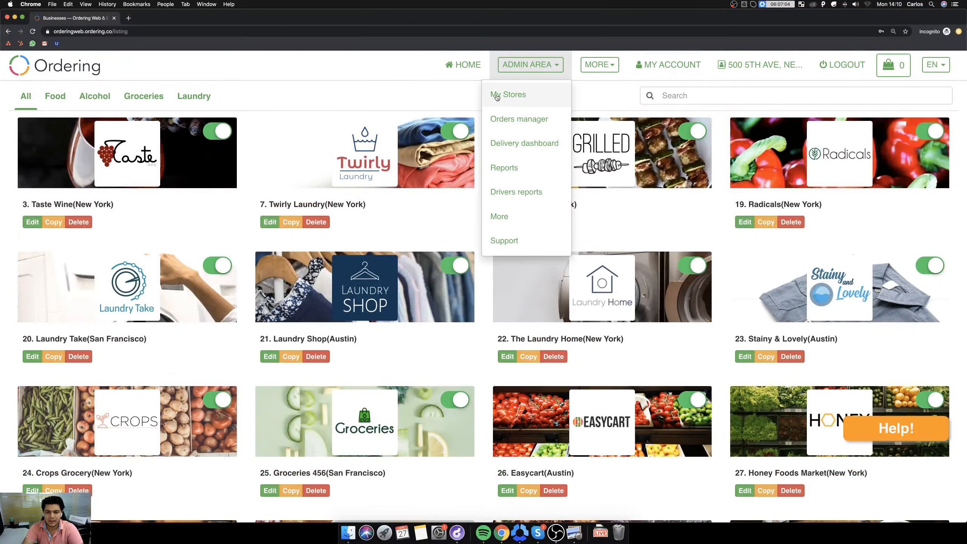
{"action": "scroll", "coordinate": [403, 152], "scroll_direction": "down", "scroll_amount": 2}
{"action": "scroll", "coordinate": [403, 152], "scroll_direction": "down", "scroll_amount": 10}
{"action": "left_click", "coordinate": [353, 354]}
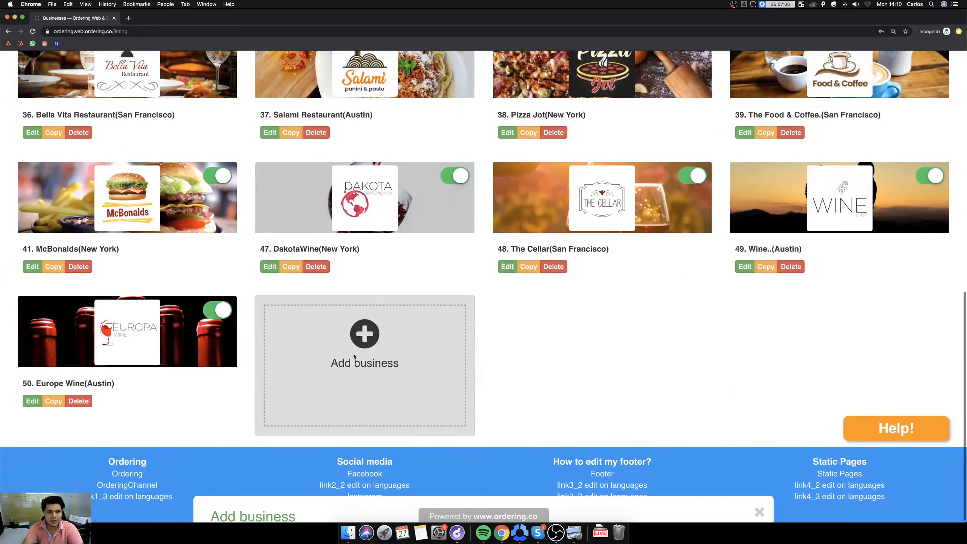
Fill in the new business's name as The New Business, its slug as thenewbusiness, and the contact's e-mail.
{"action": "left_click", "coordinate": [258, 140]}
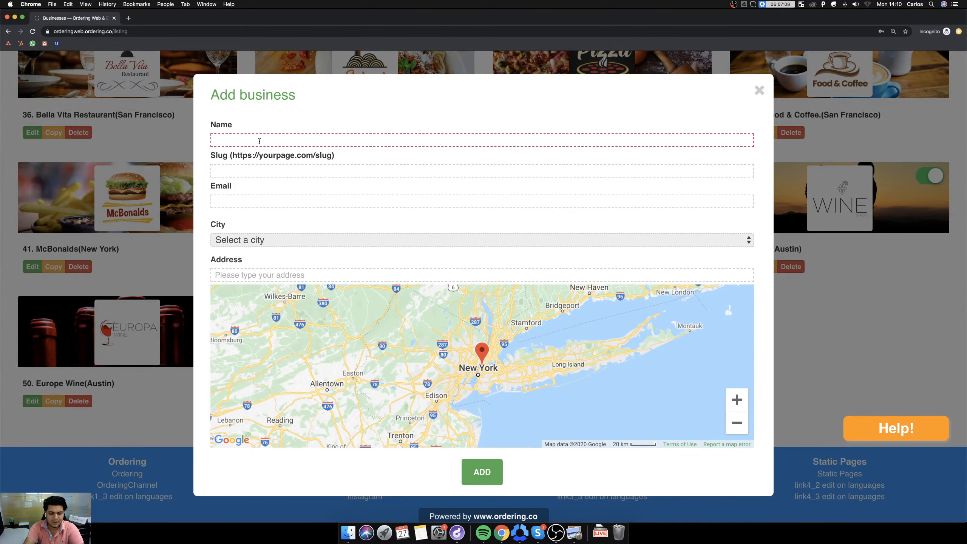
{"action": "type", "text": "The New Business"}
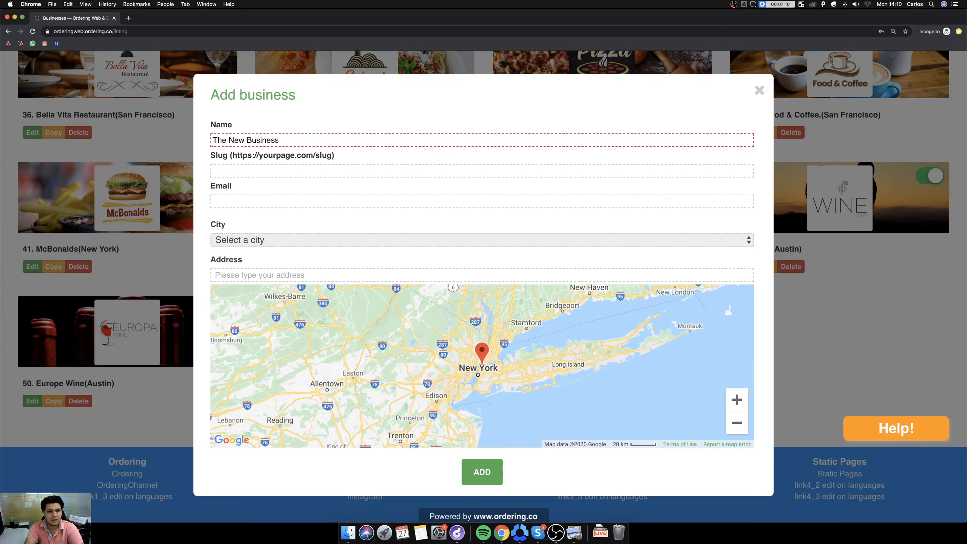
{"action": "left_click", "coordinate": [262, 175]}
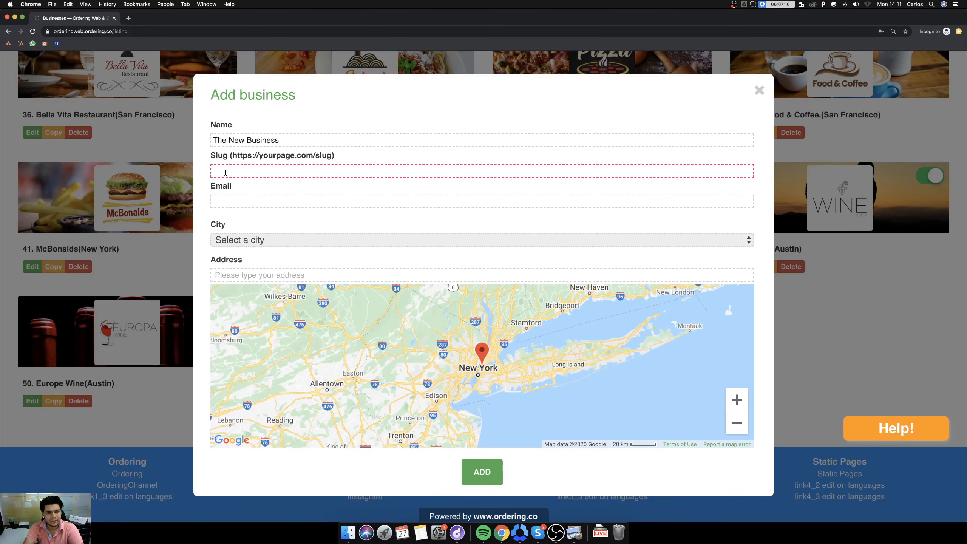
{"action": "type", "text": "thenewbusiness"}
{"action": "left_click", "coordinate": [245, 199]}
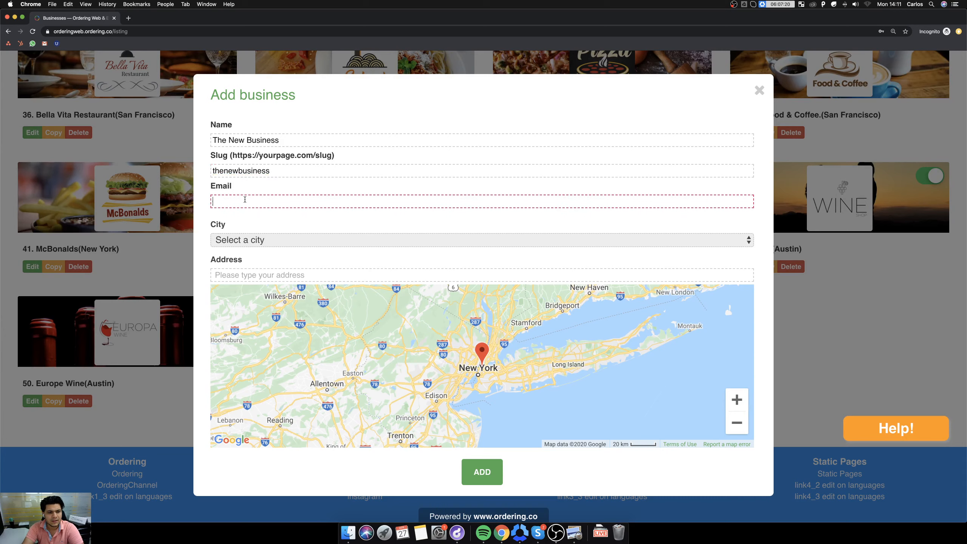
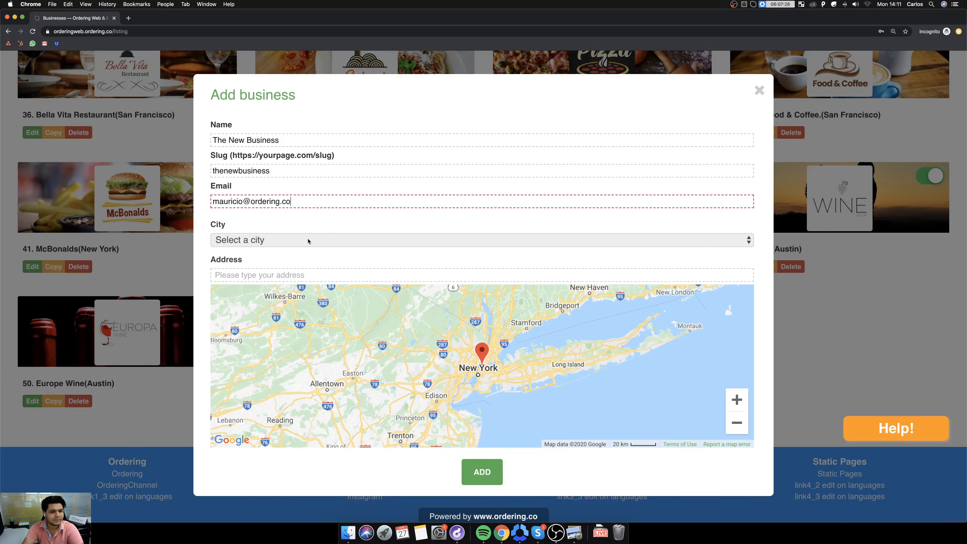
Choose New York as the city, enter the business's address from the suggestions, and add the business.
{"action": "left_click", "coordinate": [278, 240]}
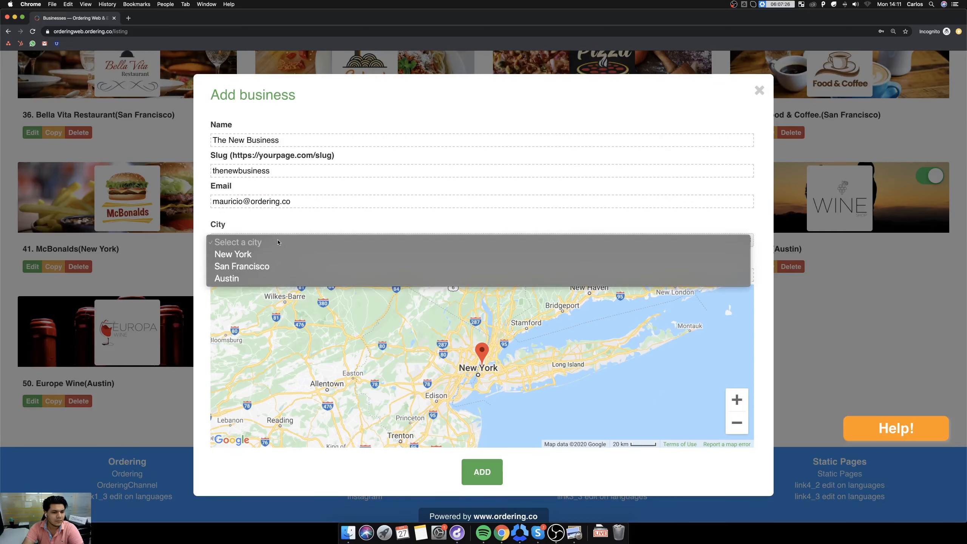
{"action": "left_click", "coordinate": [256, 253]}
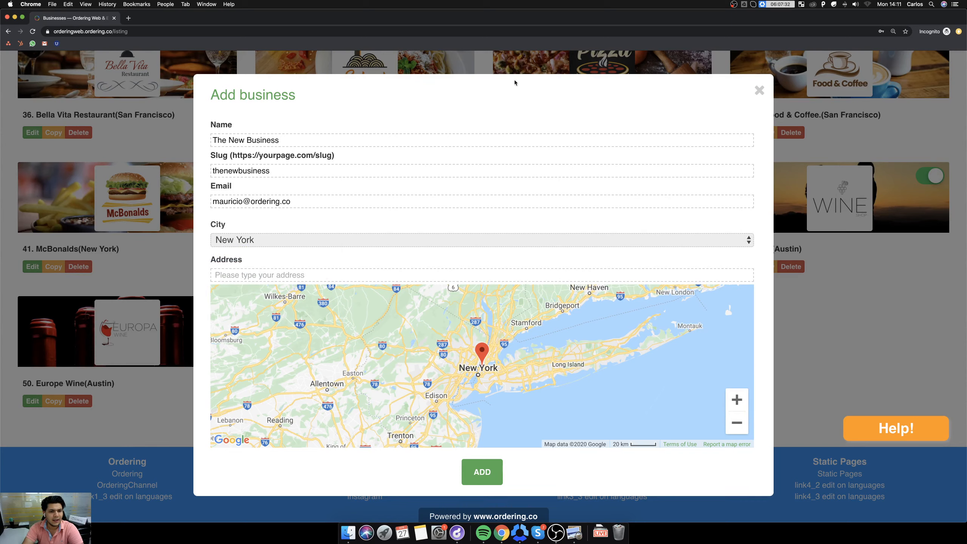
{"action": "left_click", "coordinate": [319, 275]}
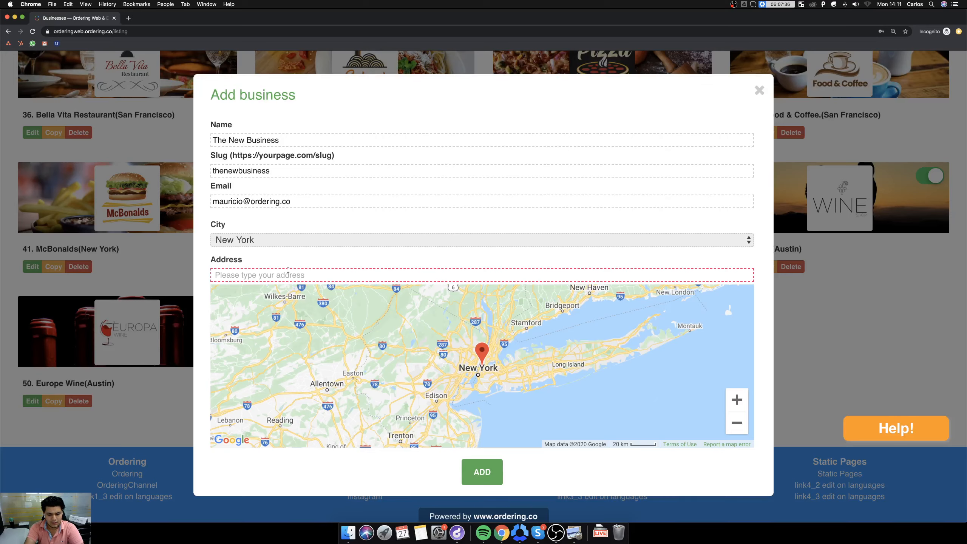
{"action": "type", "text": "5th"}
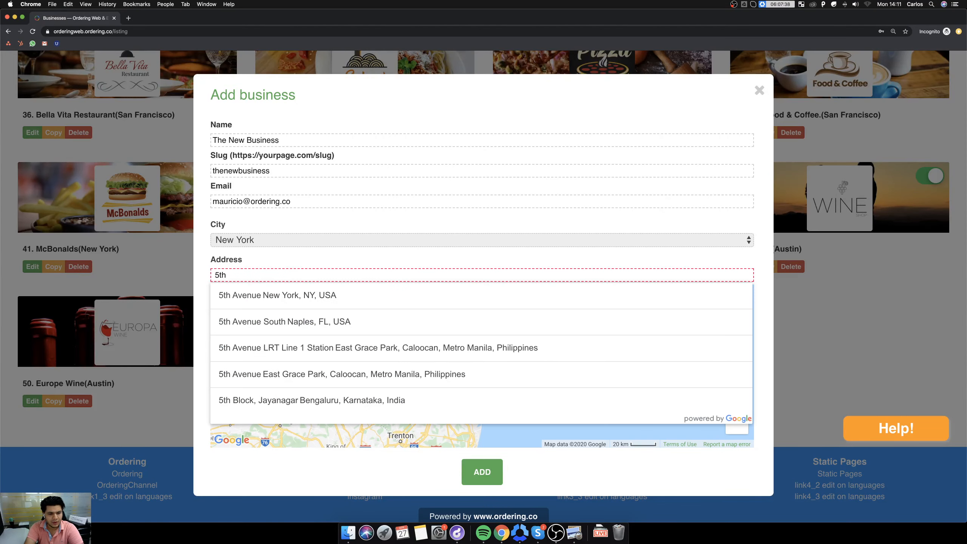
{"action": "left_click", "coordinate": [296, 289]}
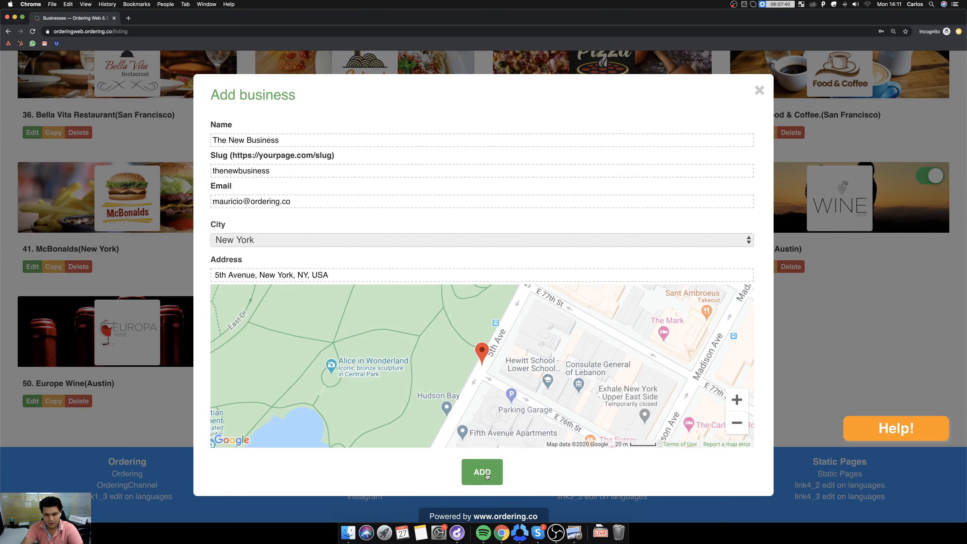
{"action": "left_click", "coordinate": [486, 475]}
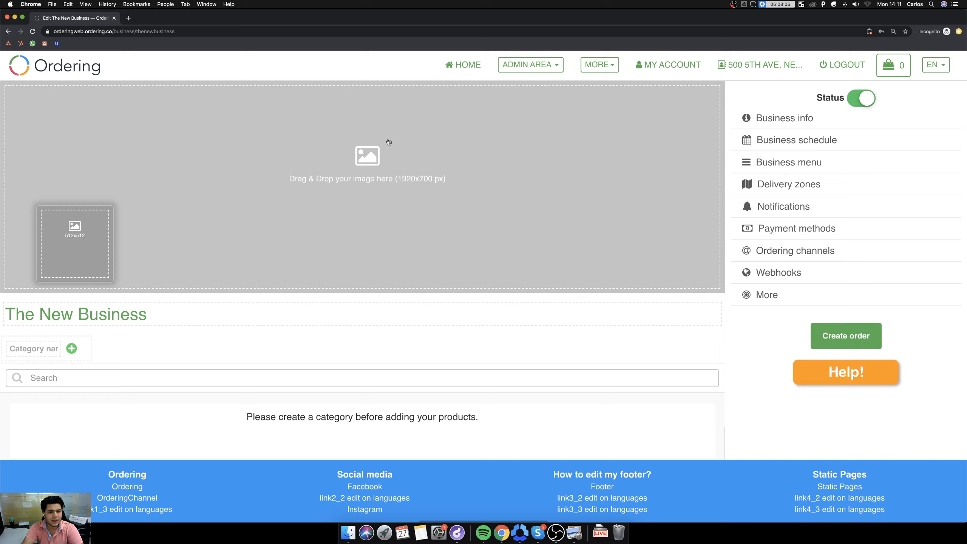
Create a menu category named Burgers for the new business.
{"action": "left_click", "coordinate": [24, 350]}
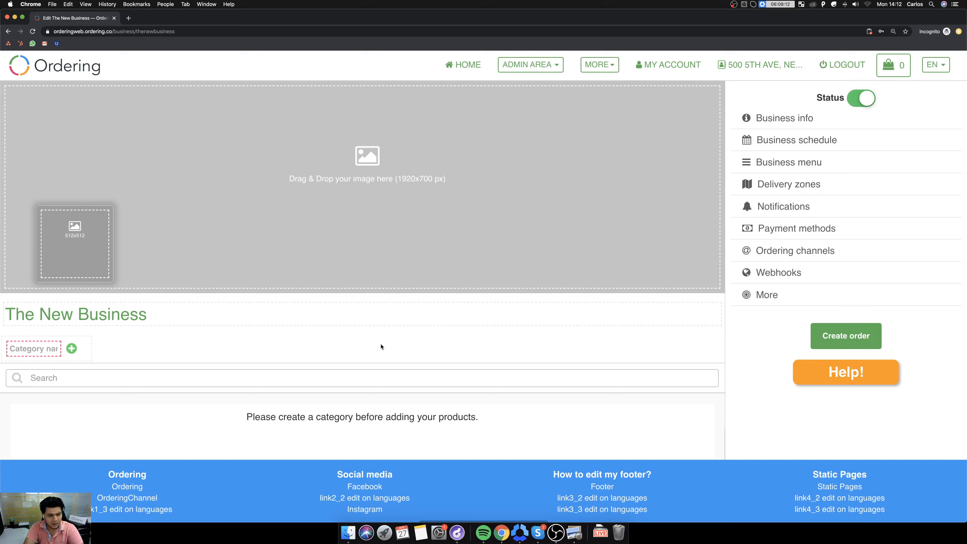
{"action": "type", "text": "Hamb"}
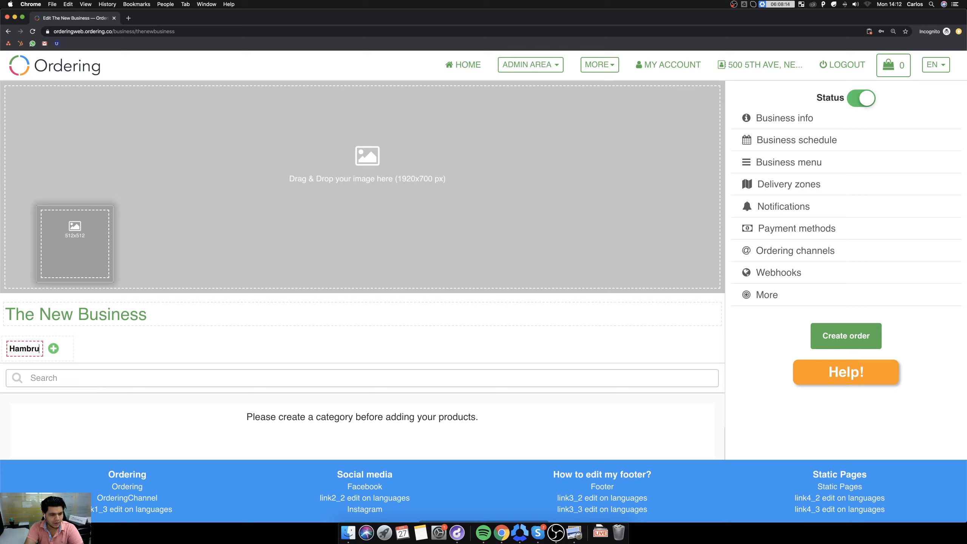
{"action": "type", "text": "urguesa"}
{"action": "key", "text": "super+a"}
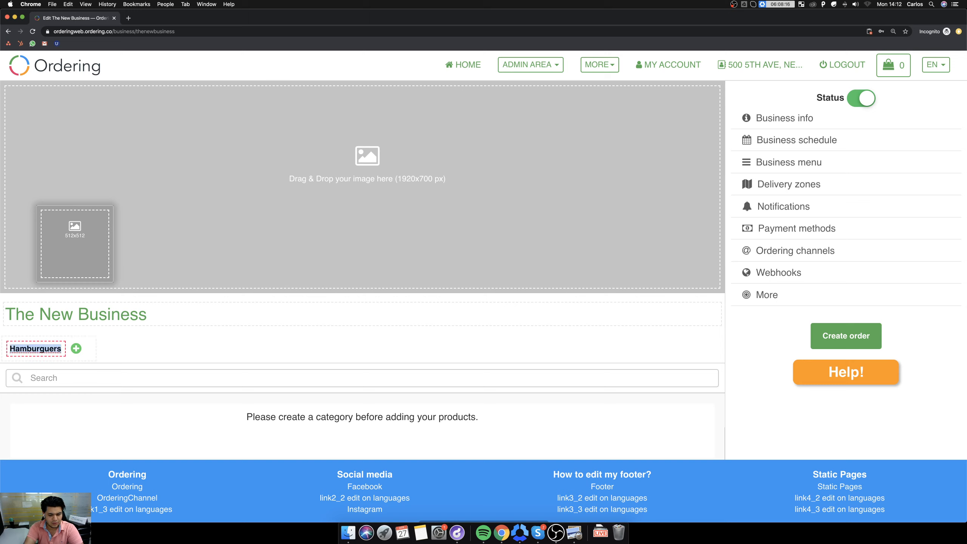
{"action": "type", "text": "Burgers"}
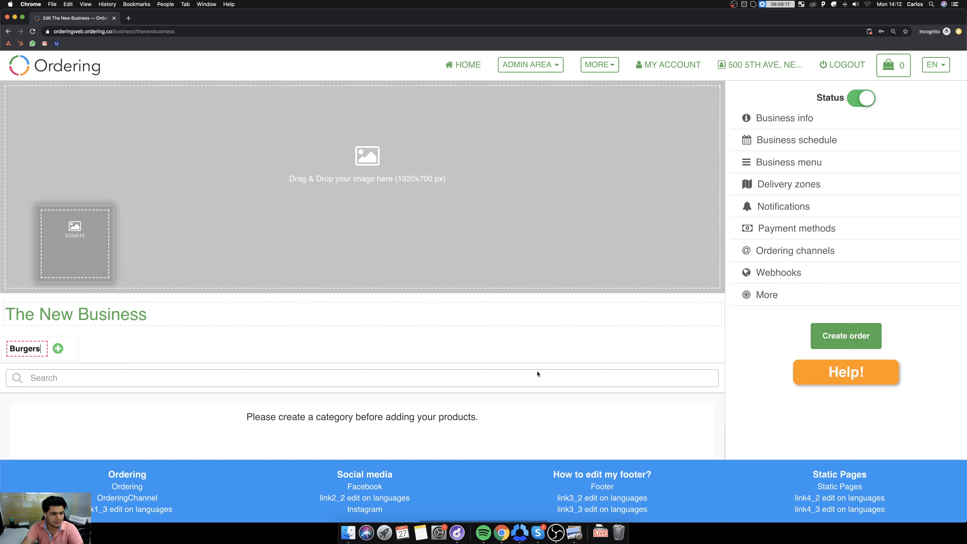
{"action": "left_click", "coordinate": [58, 349]}
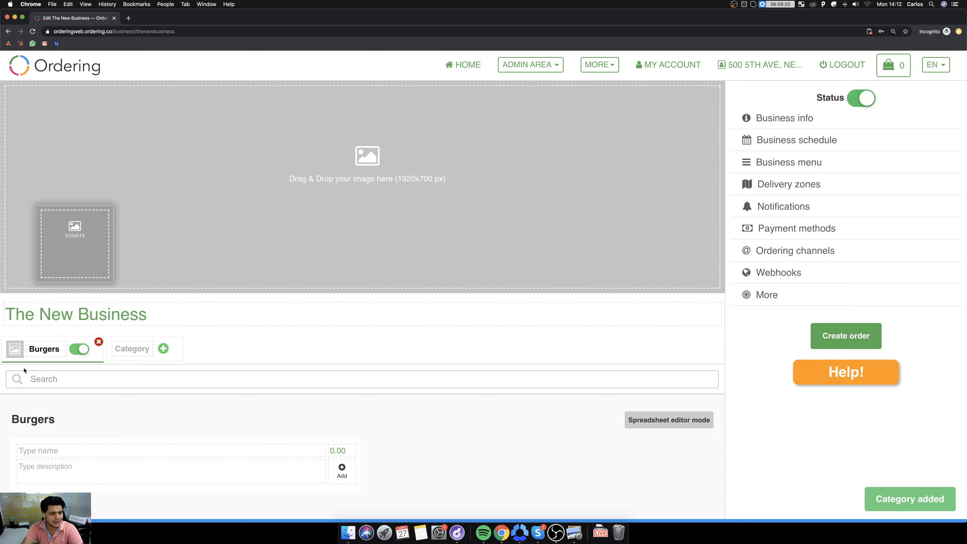
Enter a new product in the Burgers category with the name Cheeseburger and a price of 5.
{"action": "scroll", "coordinate": [152, 371], "scroll_direction": "down", "scroll_amount": 2}
{"action": "left_click", "coordinate": [106, 388]}
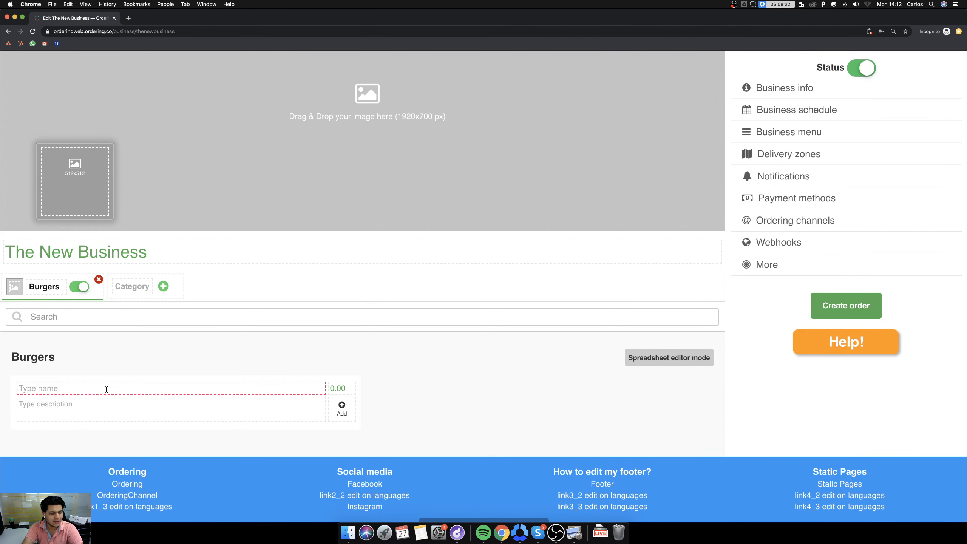
{"action": "type", "text": "Ch"}
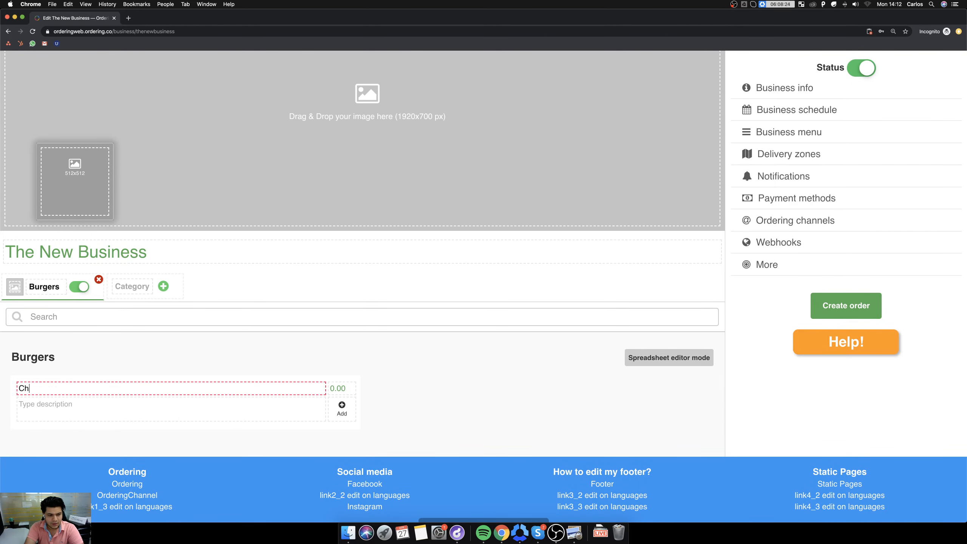
{"action": "type", "text": "eeseburger"}
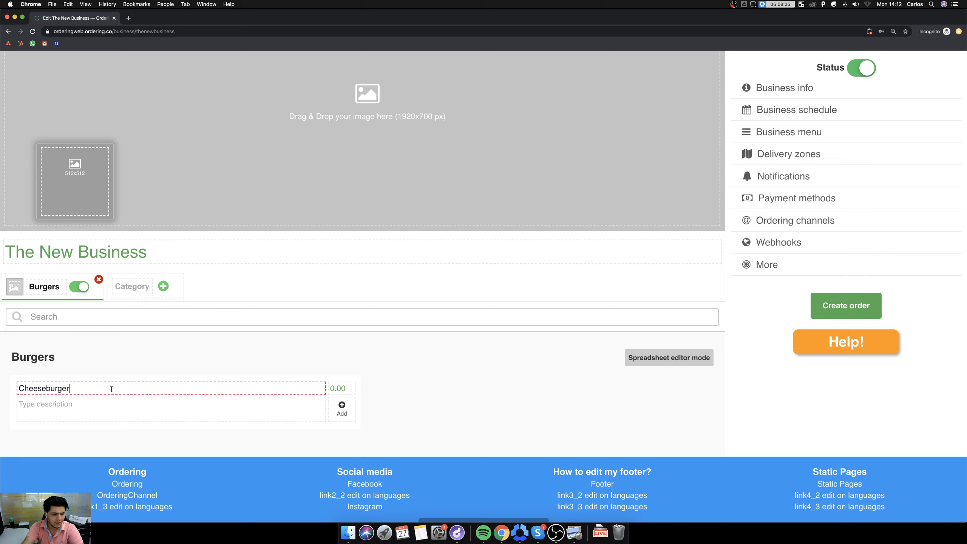
{"action": "key", "text": "Tab"}
{"action": "type", "text": "5"}
Describe the Cheeseburger as "These are the best burgers in town." and add it to the Burgers category.
{"action": "left_click", "coordinate": [124, 409]}
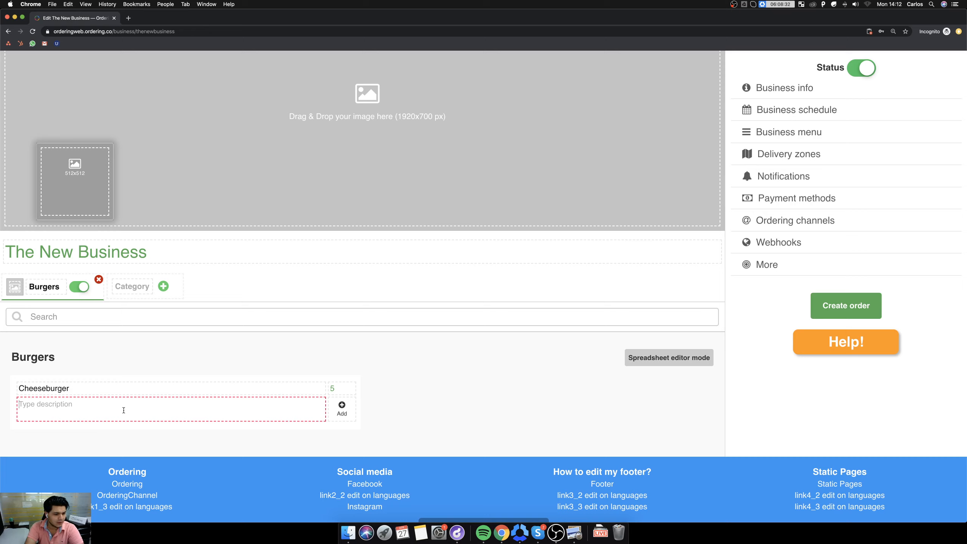
{"action": "type", "text": "These are the best "}
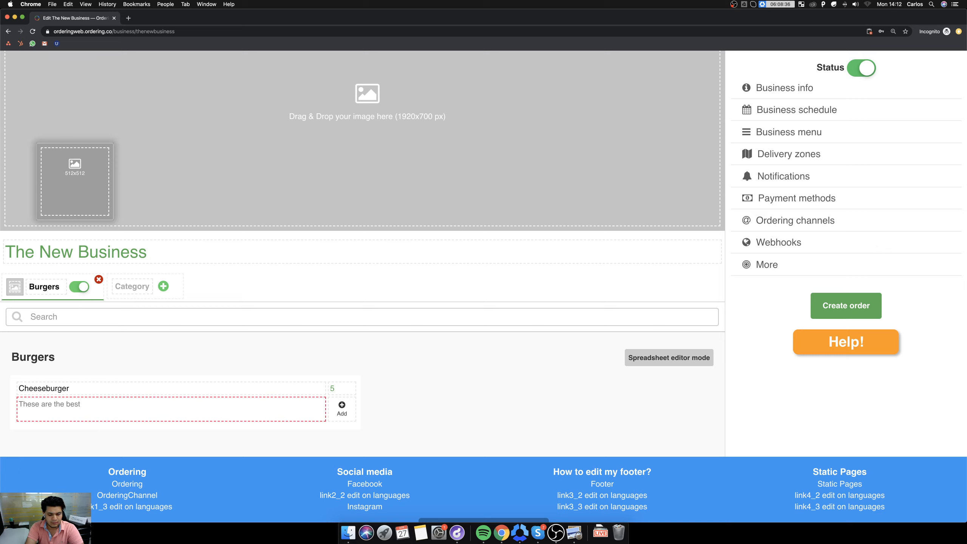
{"action": "type", "text": "burgers "}
{"action": "type", "text": "on tow"}
{"action": "key", "text": "BackSpace"}
{"action": "key", "text": "BackSpace"}
{"action": "key", "text": "BackSpace"}
{"action": "key", "text": "BackSpace"}
{"action": "type", "text": "t"}
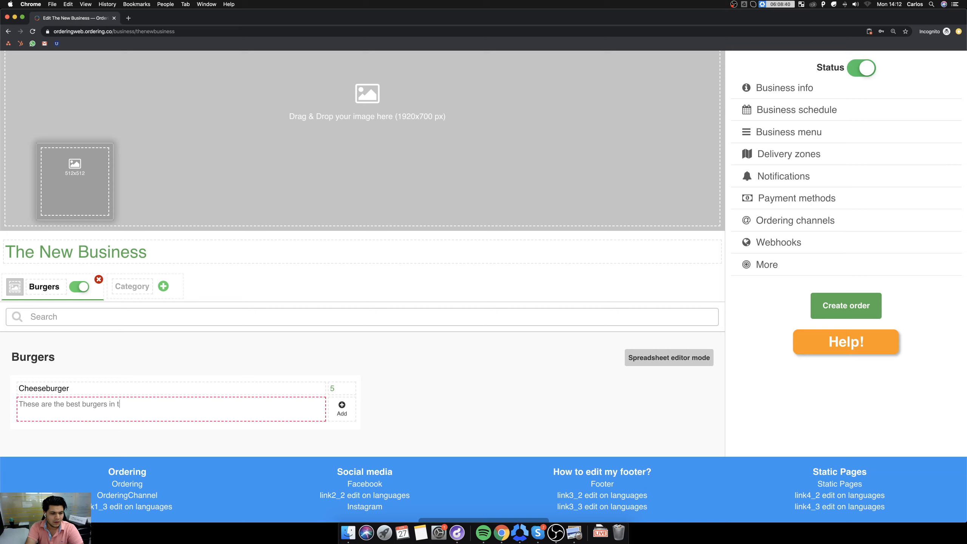
{"action": "type", "text": "own."}
{"action": "left_click", "coordinate": [337, 410]}
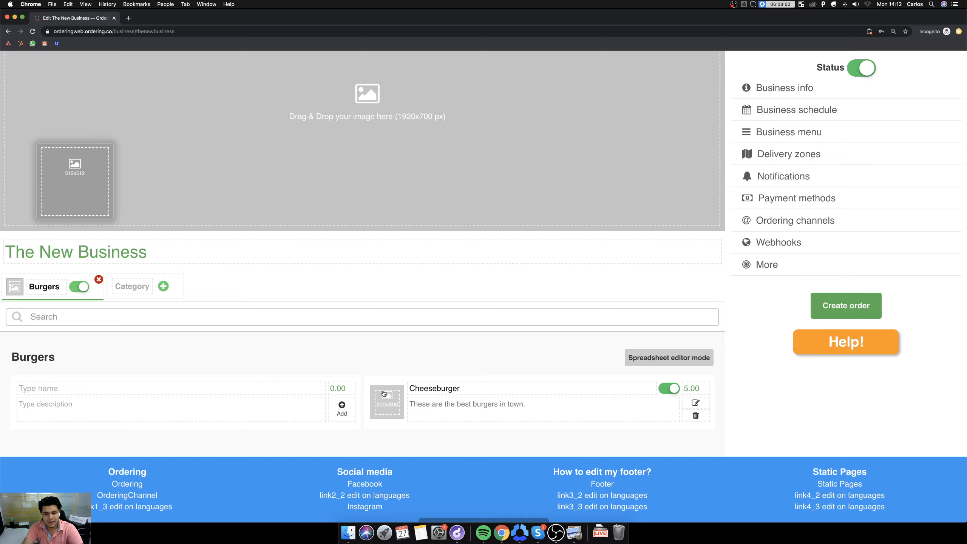
Find a "burger" picture on Google Images, save it to the folder in the Dock, and return to the business editor.
{"action": "left_click", "coordinate": [129, 18]}
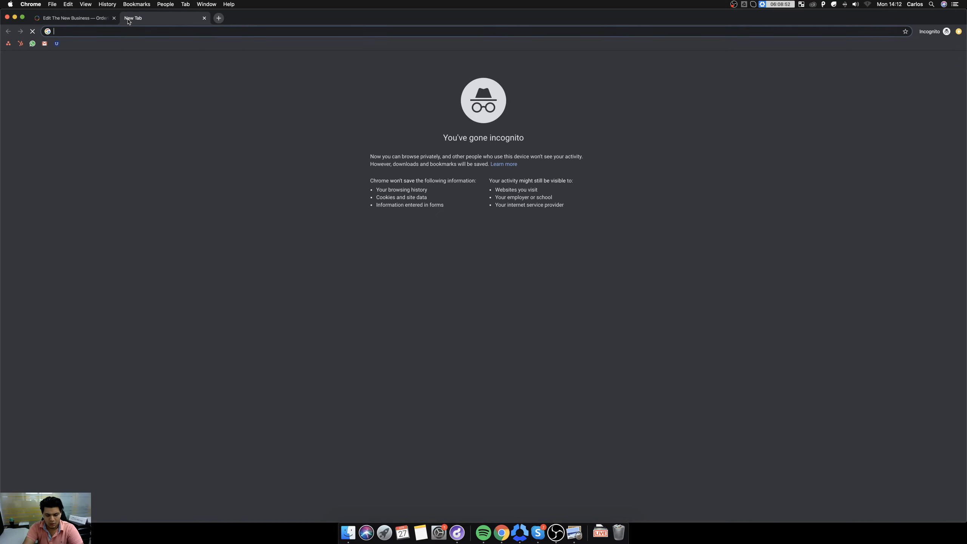
{"action": "type", "text": "burger"}
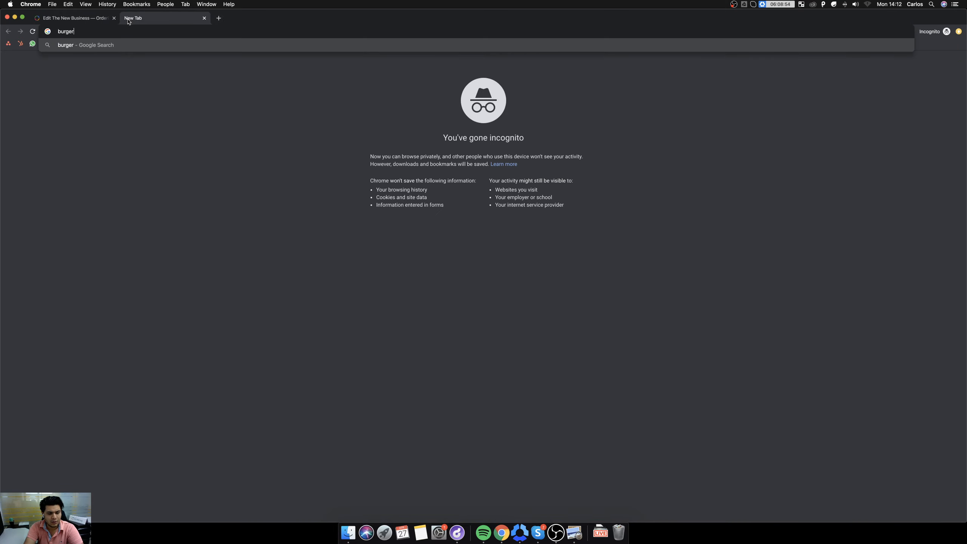
{"action": "key", "text": "Return"}
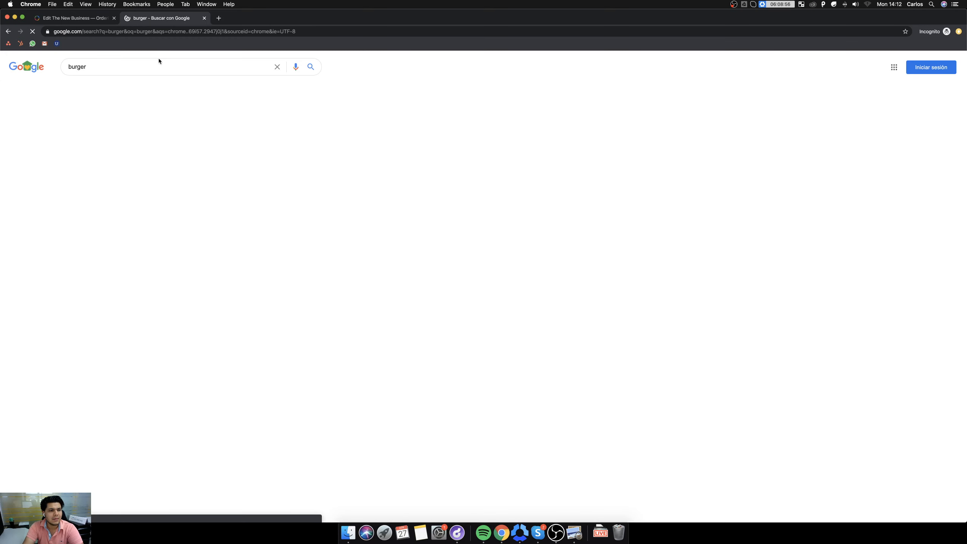
{"action": "left_click", "coordinate": [134, 88]}
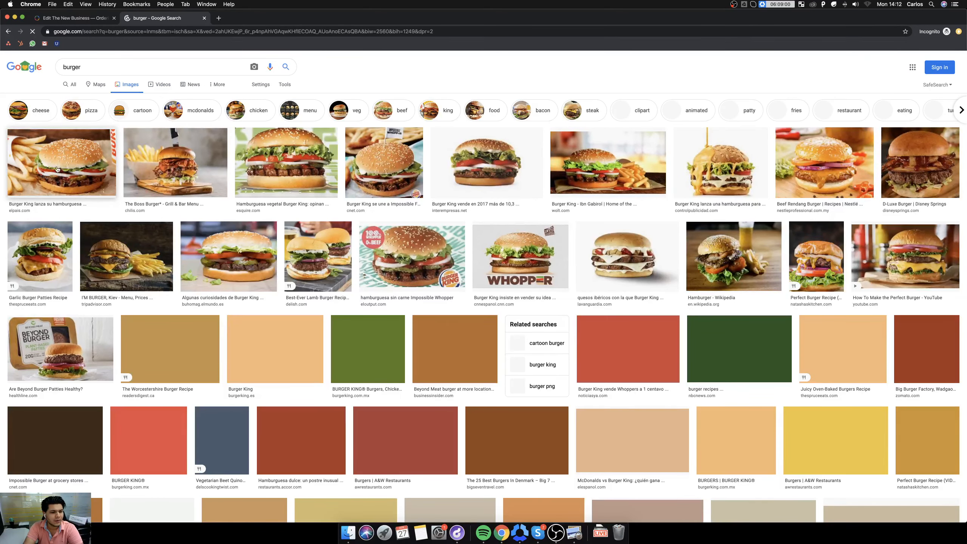
{"action": "left_click_drag", "start_coordinate": [66, 163], "coordinate": [57, 252]}
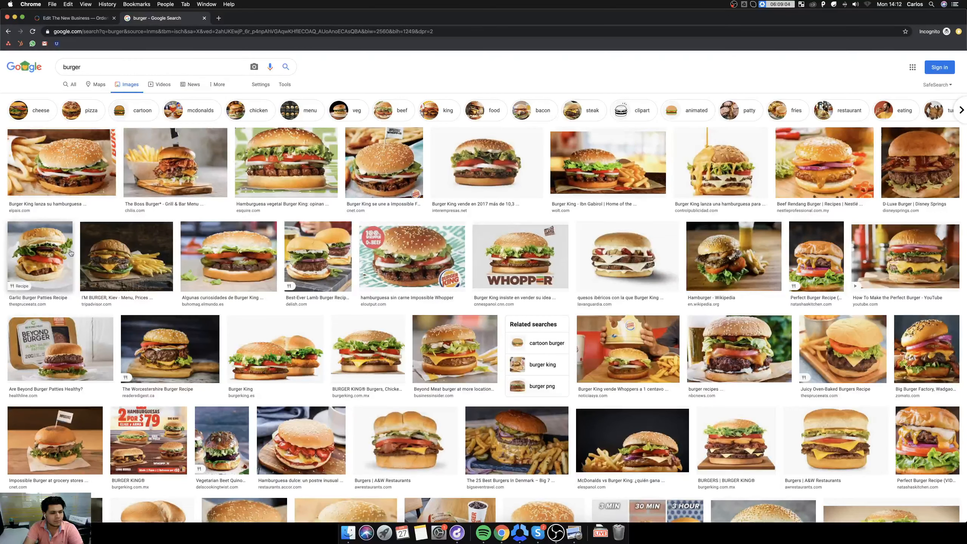
{"action": "left_click_drag", "start_coordinate": [74, 145], "coordinate": [600, 532]}
{"action": "left_click", "coordinate": [34, 19]}
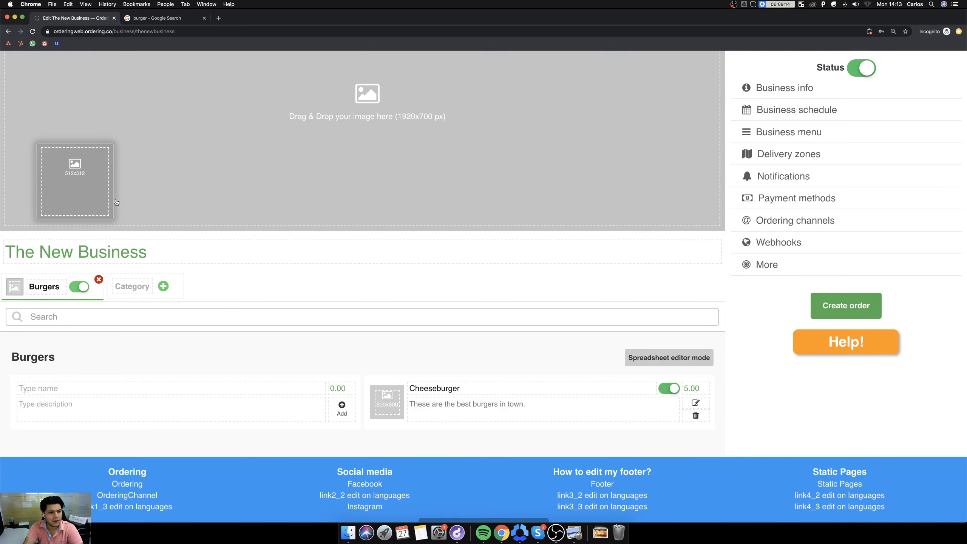
{"action": "left_click", "coordinate": [603, 531]}
{"action": "left_click_drag", "start_coordinate": [601, 507], "coordinate": [75, 177]}
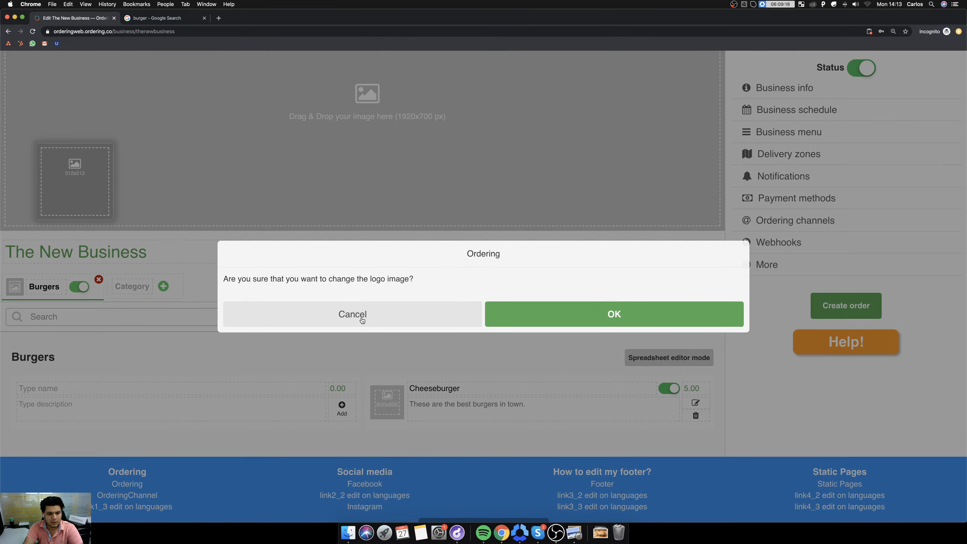
{"action": "left_click", "coordinate": [361, 320]}
Set the saved burger picture as the Cheeseburger product's image and accept the change.
{"action": "left_click", "coordinate": [600, 532]}
{"action": "left_click_drag", "start_coordinate": [601, 507], "coordinate": [366, 395]}
{"action": "left_click", "coordinate": [538, 321]}
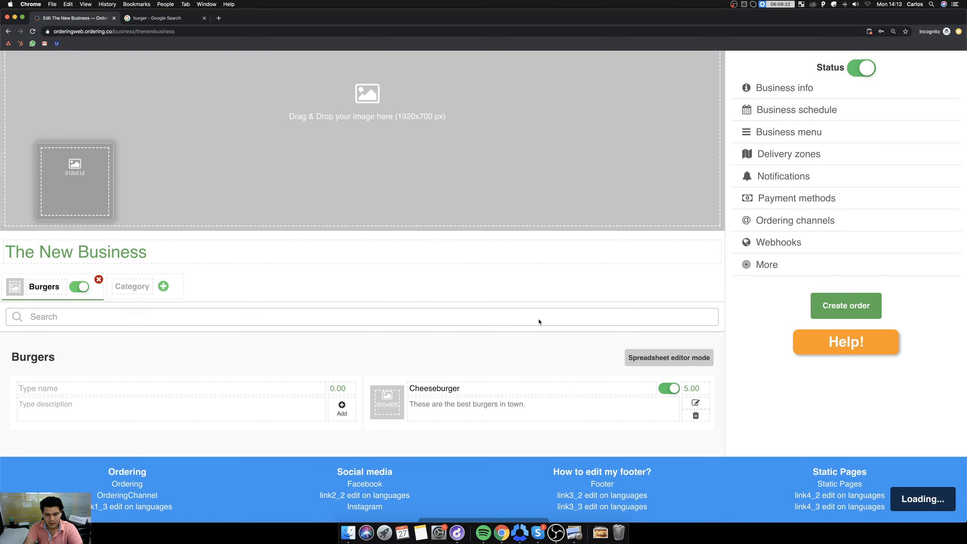
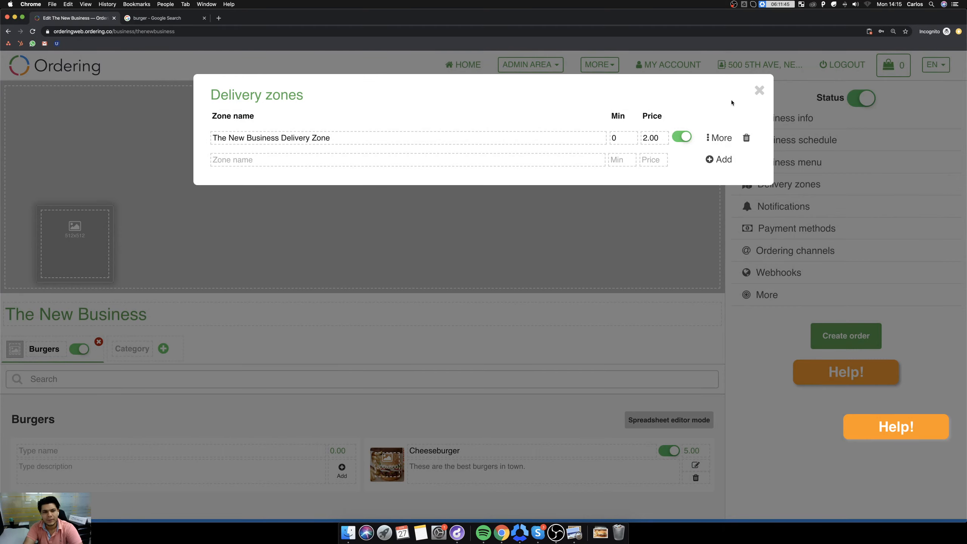
Close the delivery zones and check the recently downloaded files.
{"action": "left_click", "coordinate": [758, 92]}
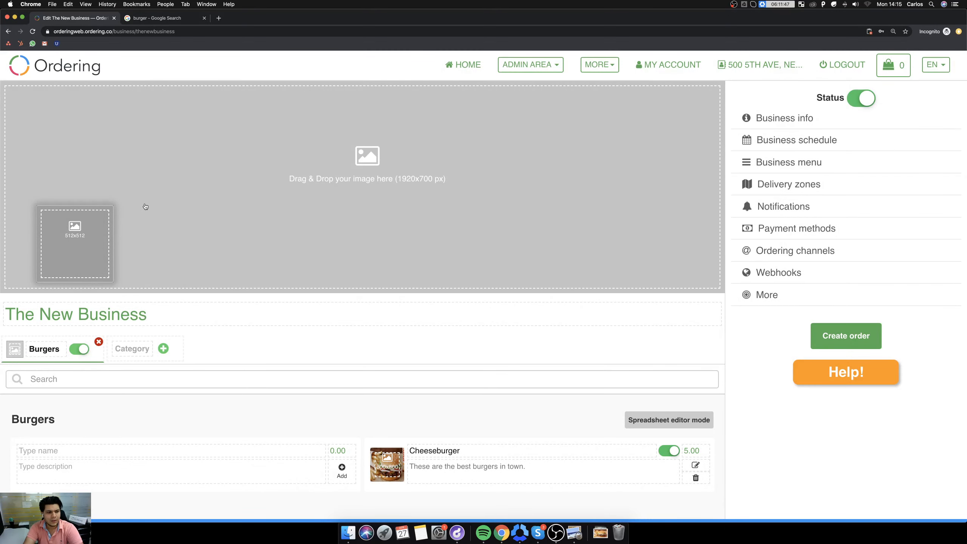
{"action": "left_click", "coordinate": [599, 530]}
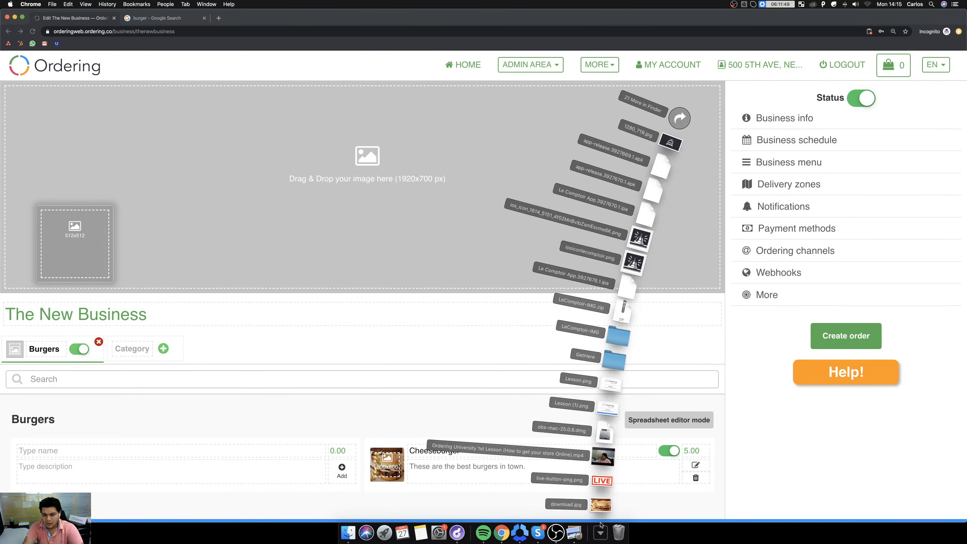
{"action": "left_click", "coordinate": [600, 528]}
{"action": "left_click", "coordinate": [600, 528]}
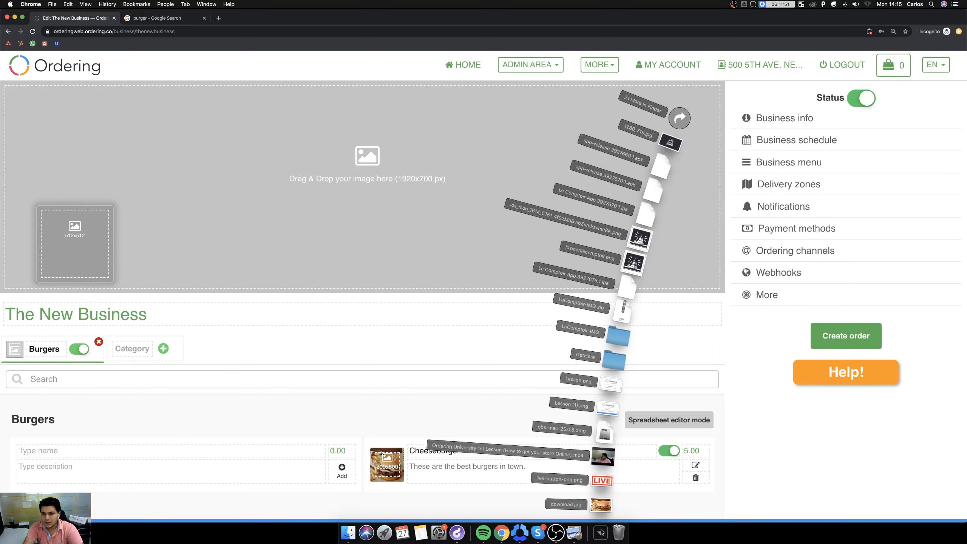
{"action": "left_click", "coordinate": [600, 527]}
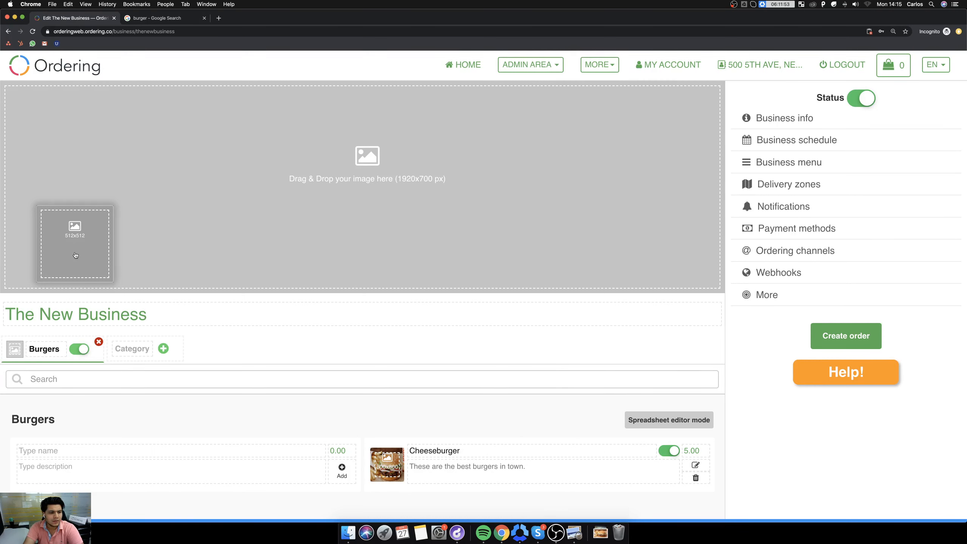
Search Google Images for "burger logo" and save a burger logo picture to the Downloads folder.
{"action": "left_click", "coordinate": [179, 17]}
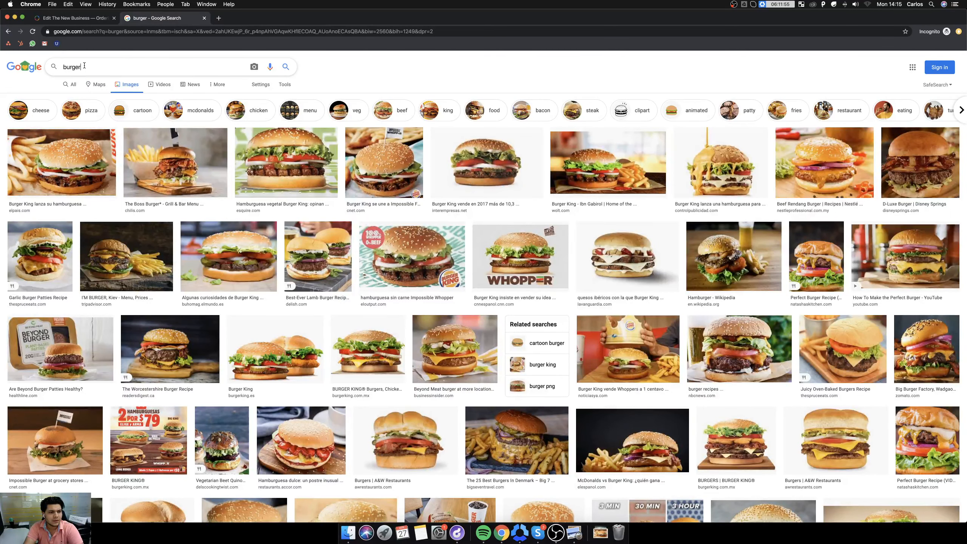
{"action": "type", "text": "logo"}
{"action": "key", "text": "Return"}
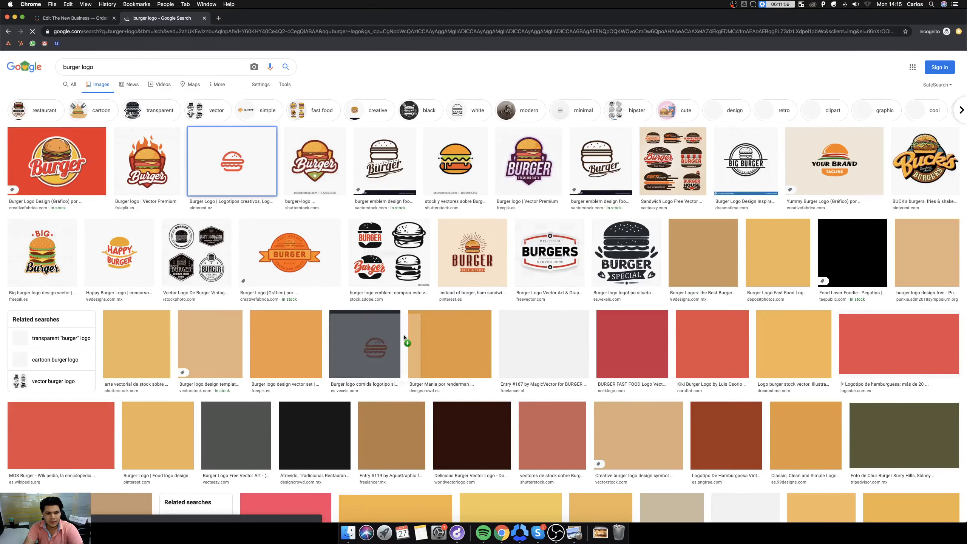
{"action": "left_click_drag", "start_coordinate": [262, 151], "coordinate": [599, 533]}
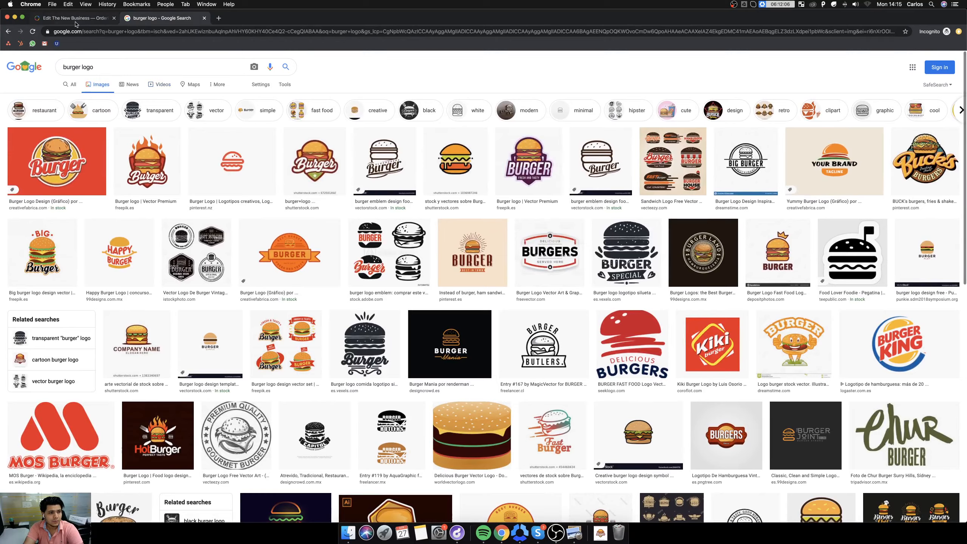
Return to the business editor, set the downloaded burger logo as The New Business's logo and accept the image.
{"action": "left_click", "coordinate": [76, 23]}
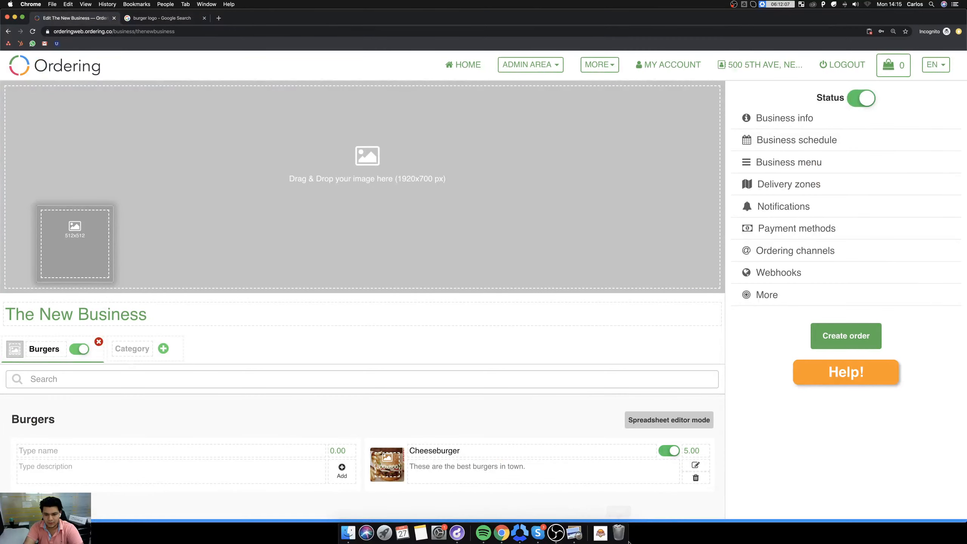
{"action": "left_click", "coordinate": [600, 532]}
{"action": "left_click_drag", "start_coordinate": [596, 509], "coordinate": [82, 234]}
{"action": "left_click", "coordinate": [561, 320]}
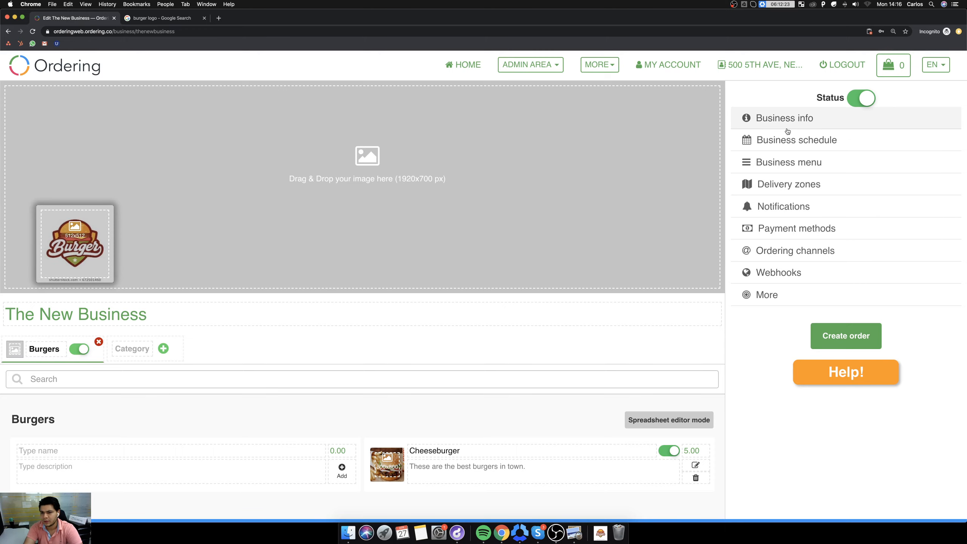
Set the business owner to "3. Business" in the business info.
{"action": "left_click", "coordinate": [785, 117]}
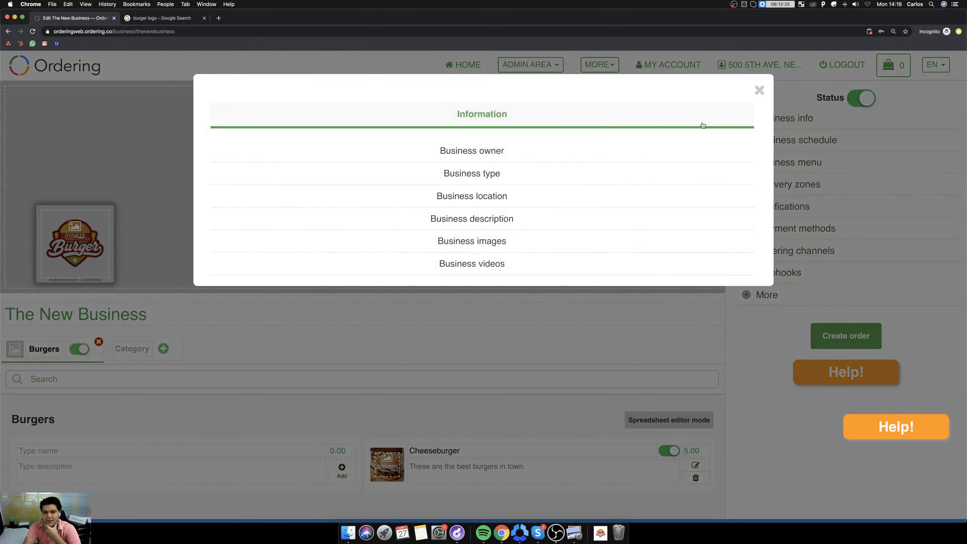
{"action": "left_click", "coordinate": [480, 150]}
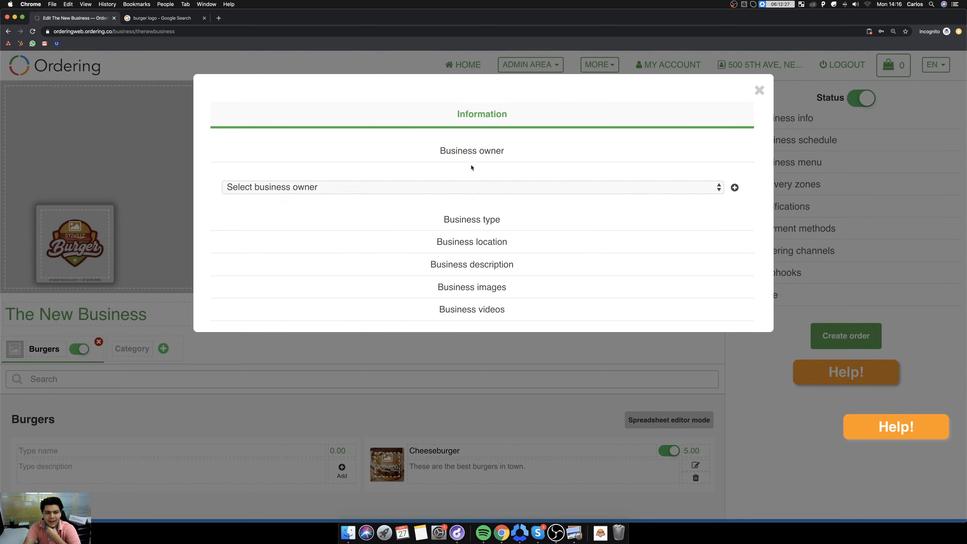
{"action": "left_click", "coordinate": [482, 187]}
{"action": "left_click", "coordinate": [427, 199]}
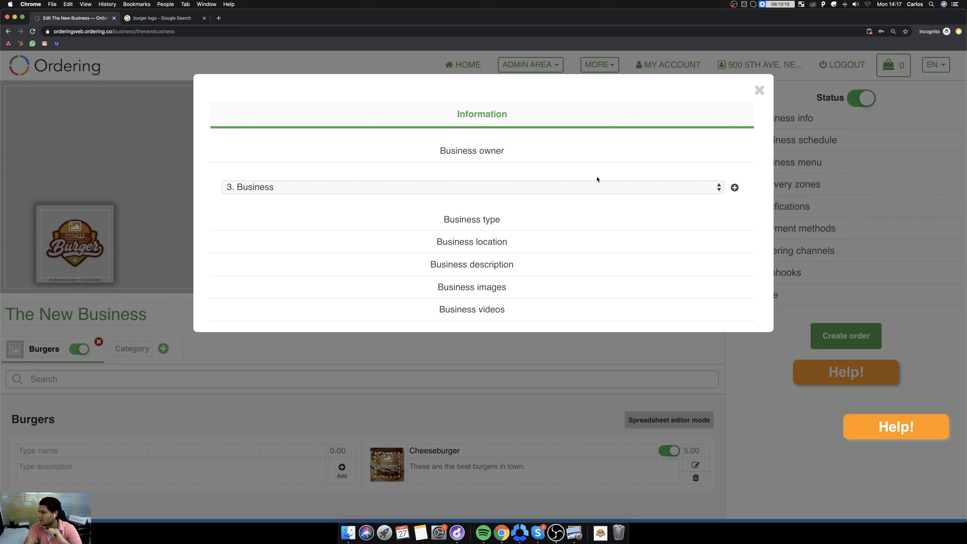
Review the business type, business location and business description sections of the business info.
{"action": "left_click", "coordinate": [473, 222]}
{"action": "left_click", "coordinate": [463, 152]}
{"action": "left_click", "coordinate": [457, 218]}
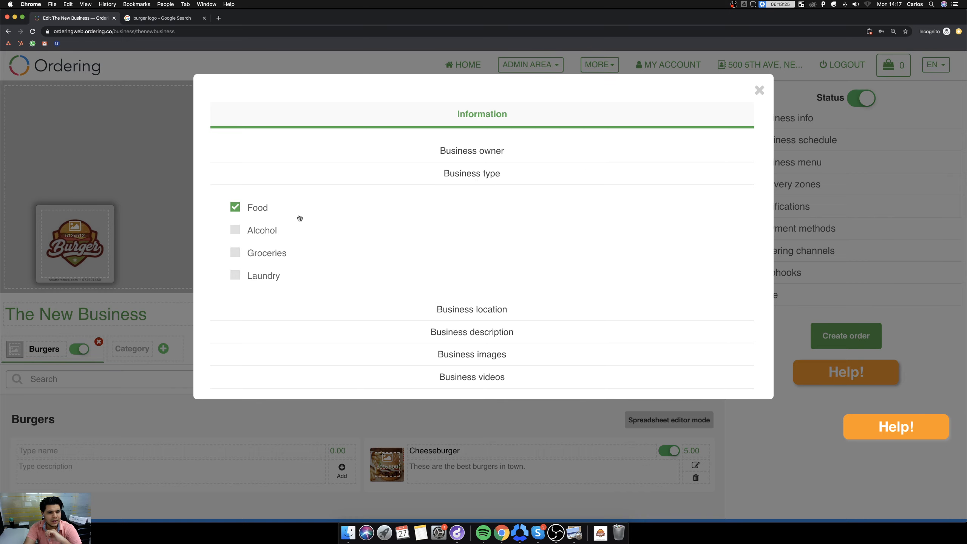
{"action": "left_click", "coordinate": [462, 313]}
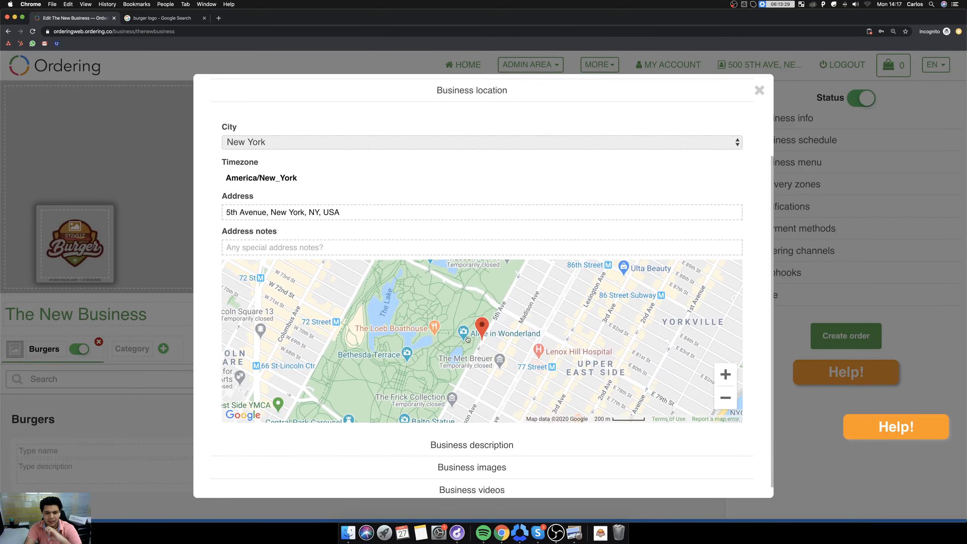
{"action": "left_click", "coordinate": [469, 93]}
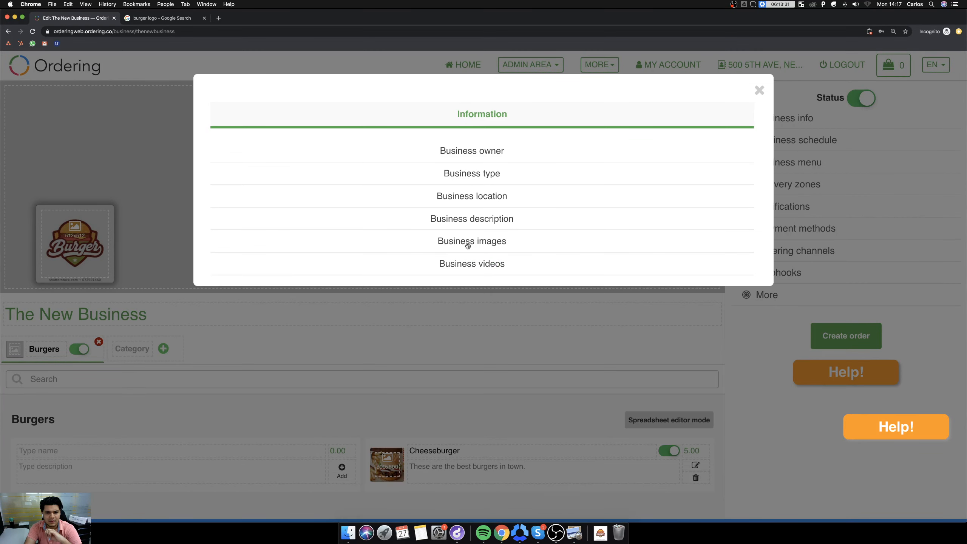
{"action": "left_click", "coordinate": [470, 220]}
{"action": "left_click", "coordinate": [463, 221]}
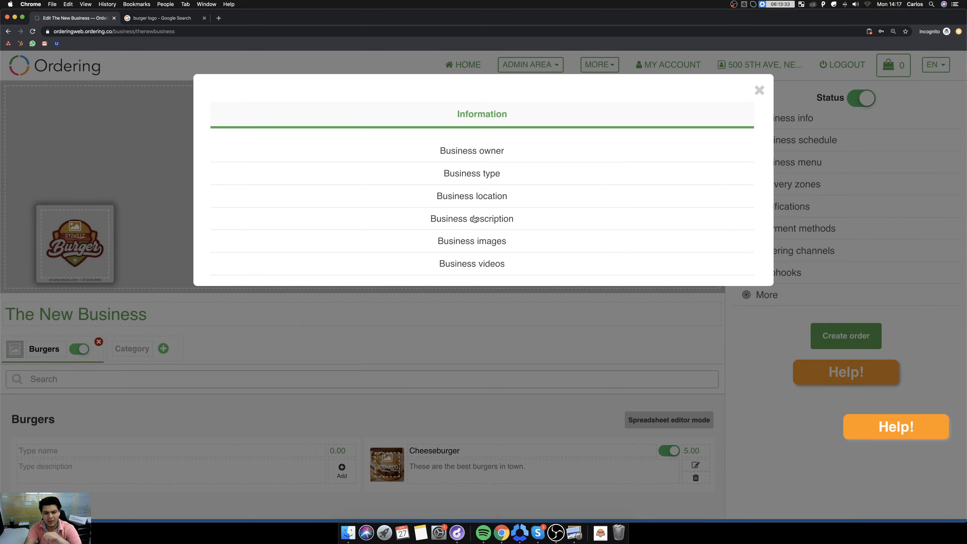
Add the downloaded burger picture download.jpg to the business images gallery and accept it.
{"action": "left_click", "coordinate": [467, 247]}
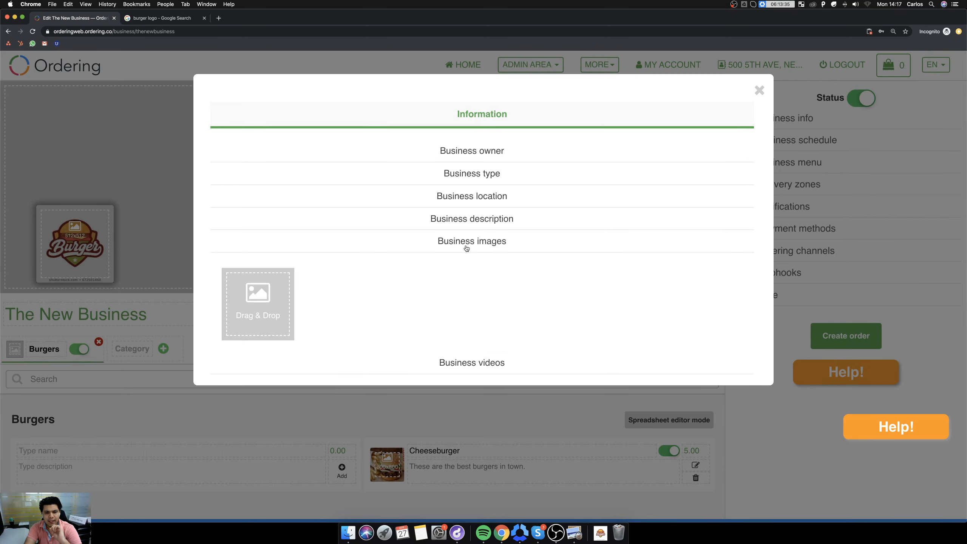
{"action": "left_click", "coordinate": [600, 532]}
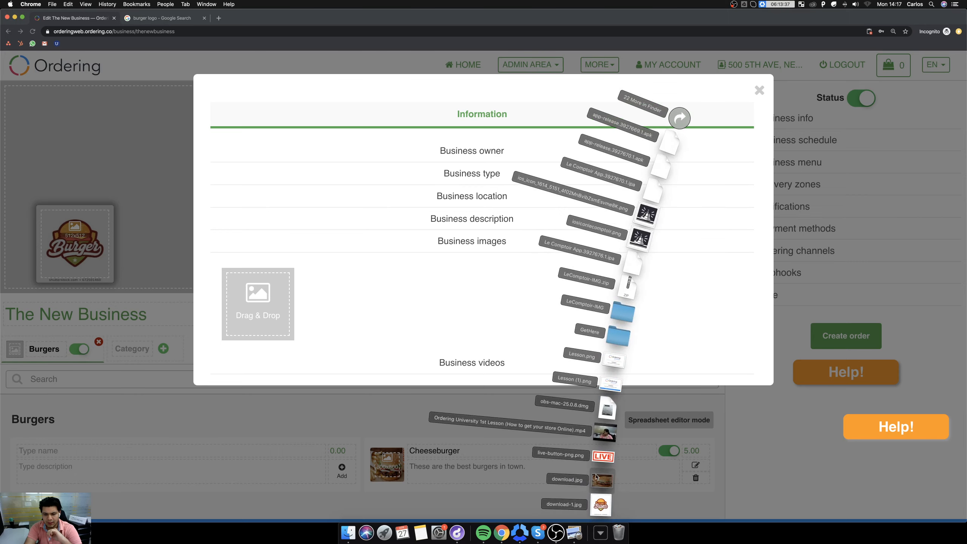
{"action": "left_click_drag", "start_coordinate": [601, 481], "coordinate": [251, 305]}
{"action": "left_click", "coordinate": [489, 311]}
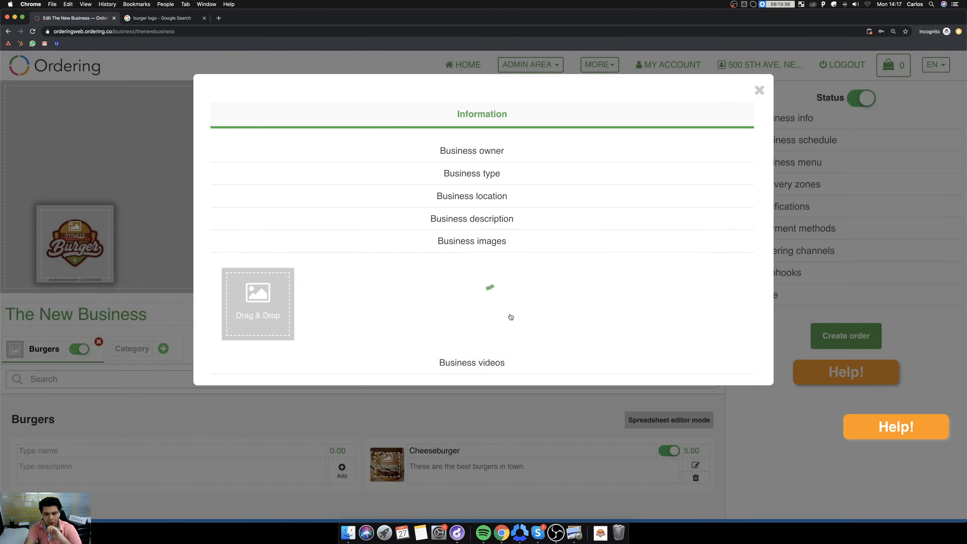
{"action": "left_click", "coordinate": [473, 242]}
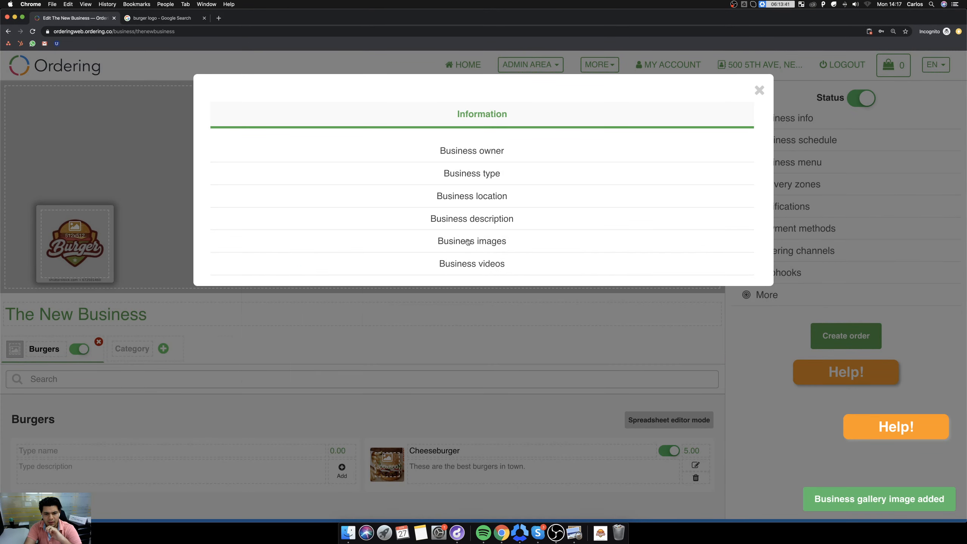
Look at the video URL entry under business videos and close the business info.
{"action": "left_click", "coordinate": [473, 264]}
{"action": "left_click", "coordinate": [282, 302]}
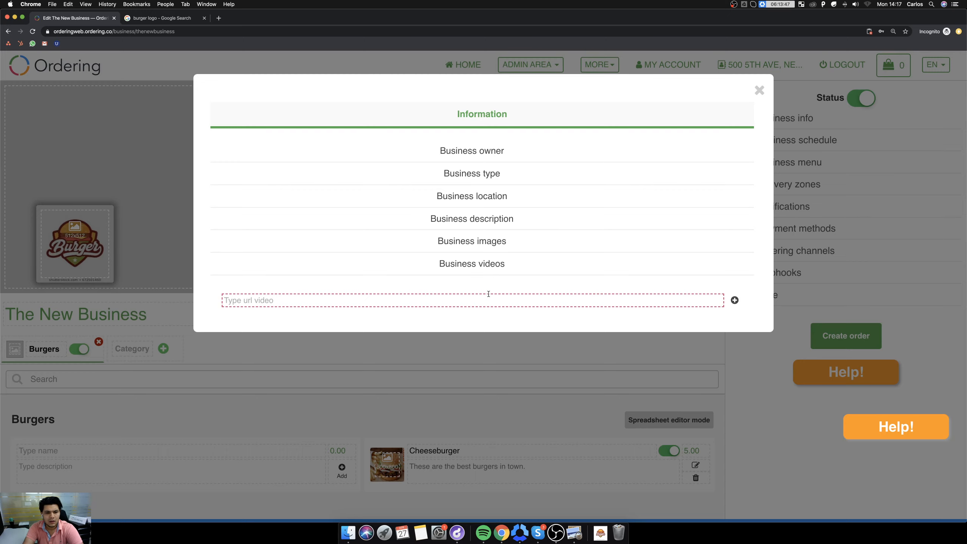
{"action": "left_click", "coordinate": [758, 92]}
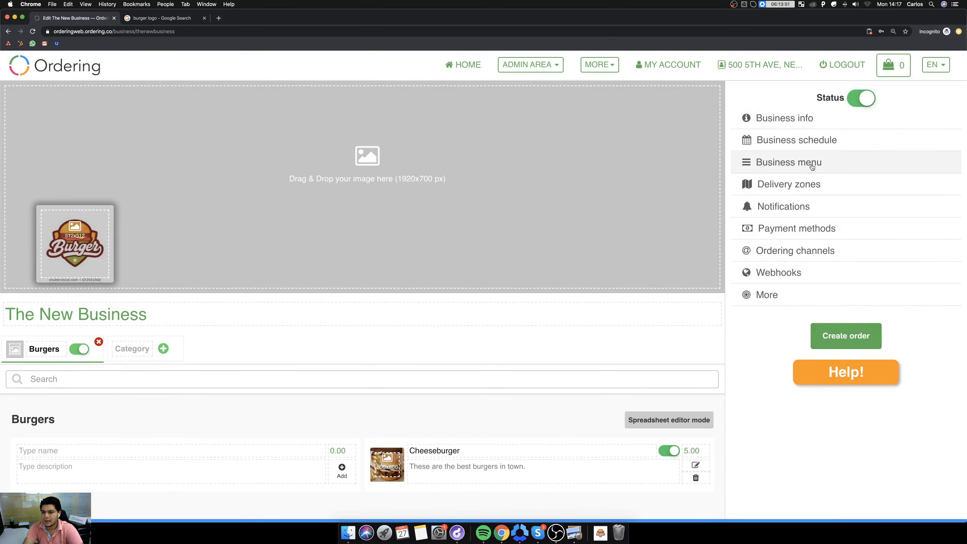
Examine Monday's opening and closing times in the business schedule, then close the schedule unchanged.
{"action": "left_click", "coordinate": [792, 139]}
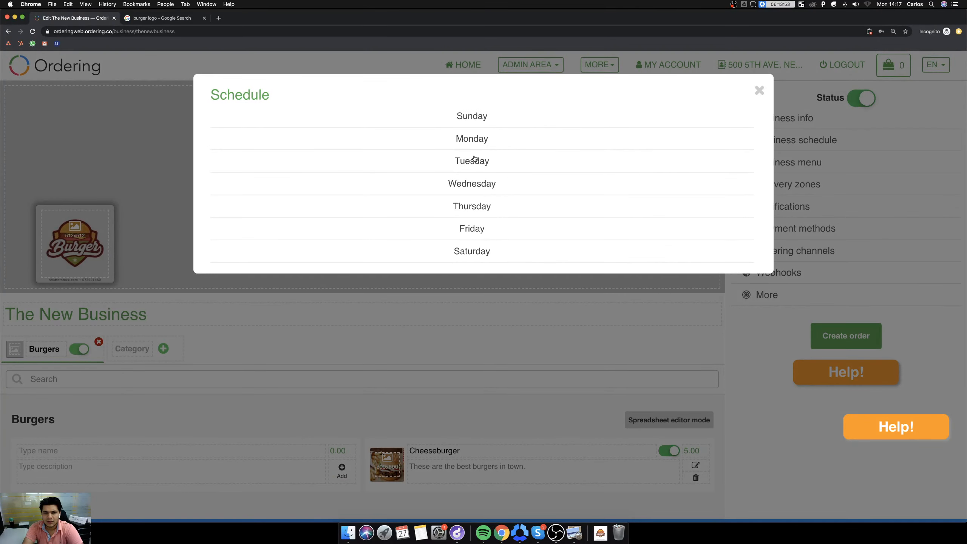
{"action": "left_click", "coordinate": [475, 141]}
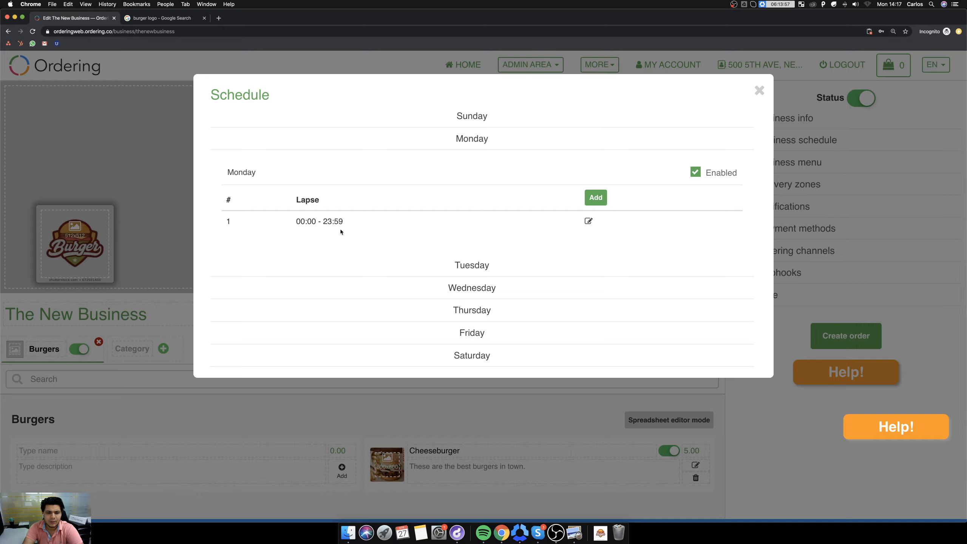
{"action": "left_click", "coordinate": [589, 221]}
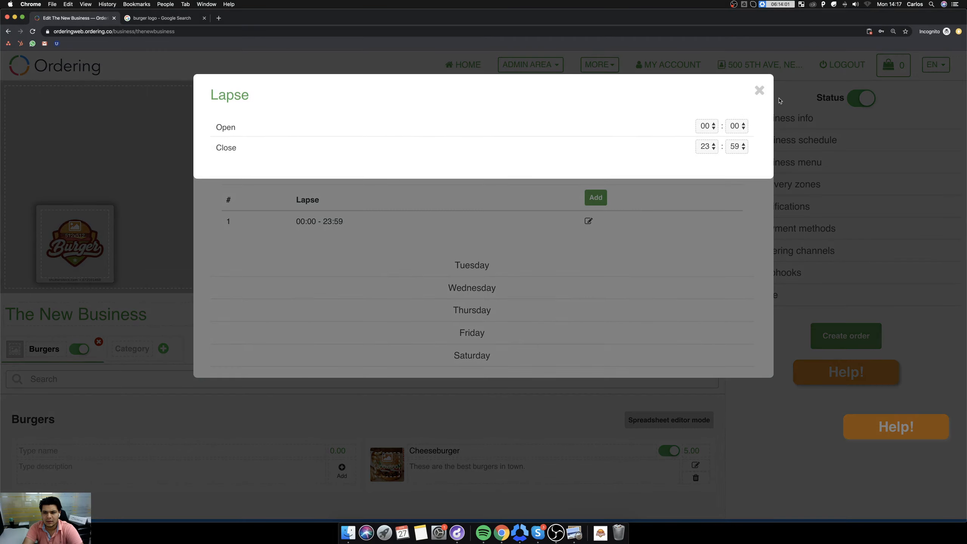
{"action": "left_click", "coordinate": [761, 91]}
{"action": "left_click", "coordinate": [758, 92]}
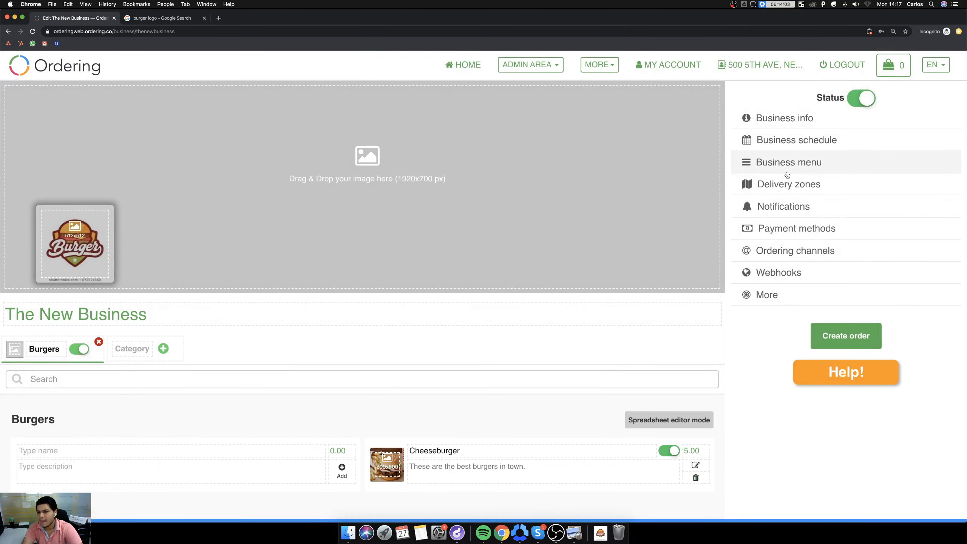
Examine the business notification settings for emails and phones and the available GPRS printer models.
{"action": "left_click", "coordinate": [788, 205]}
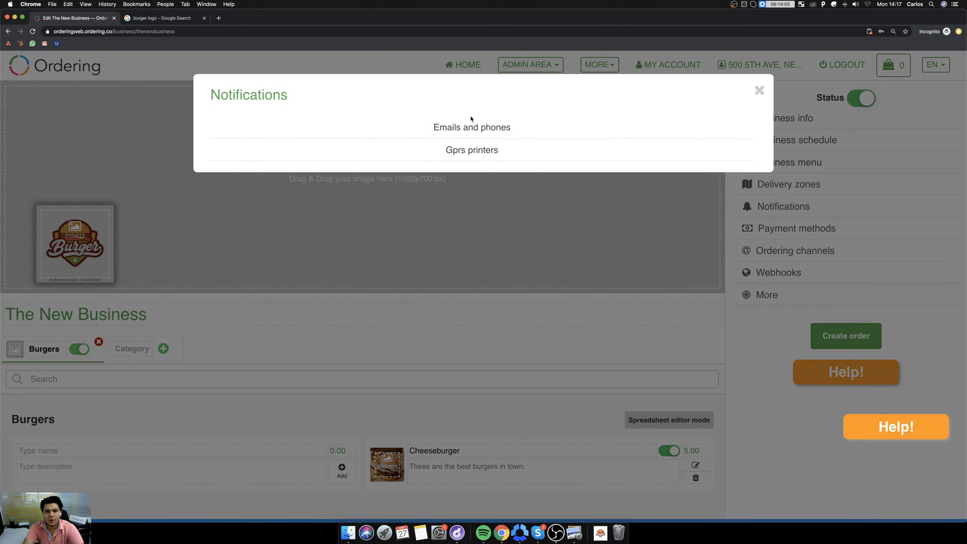
{"action": "left_click", "coordinate": [473, 128]}
{"action": "left_click", "coordinate": [483, 329]}
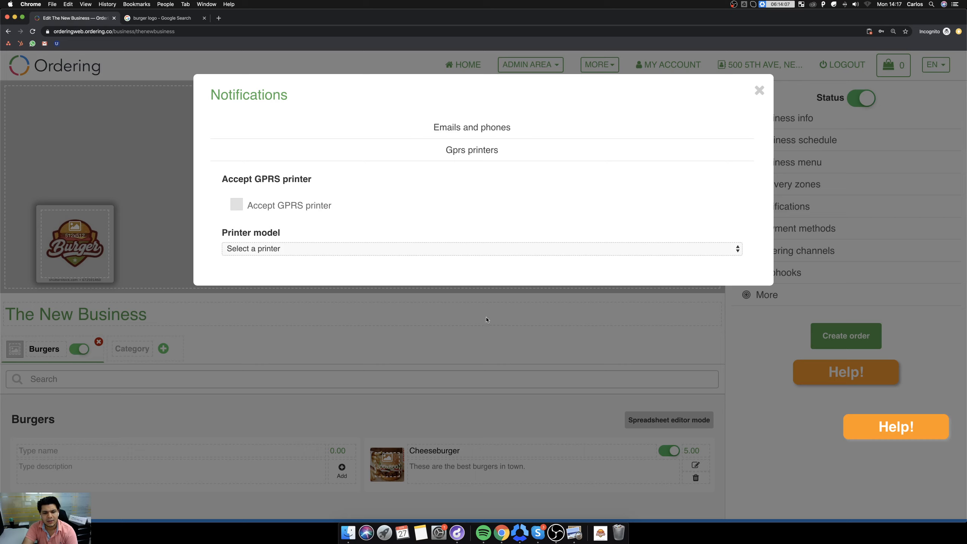
{"action": "left_click", "coordinate": [461, 129]}
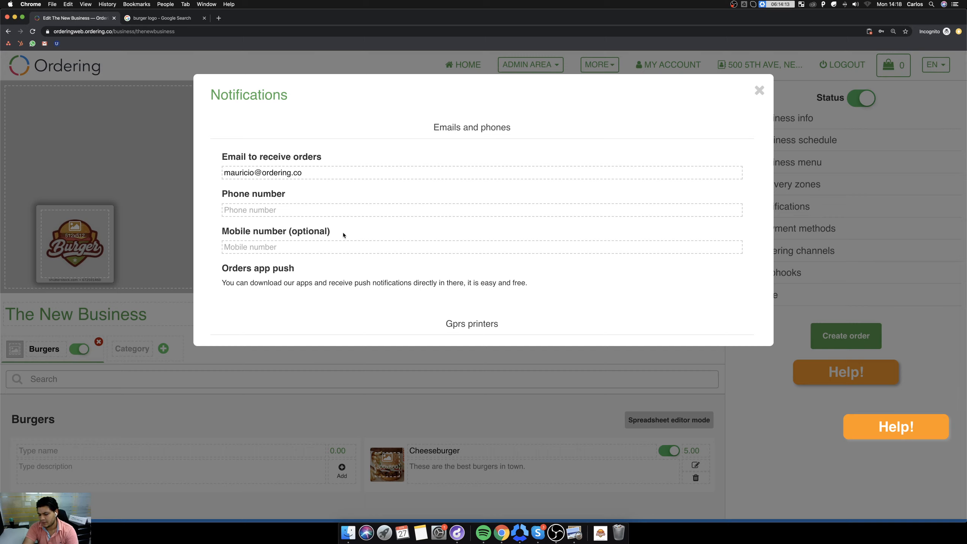
{"action": "left_click", "coordinate": [486, 131]}
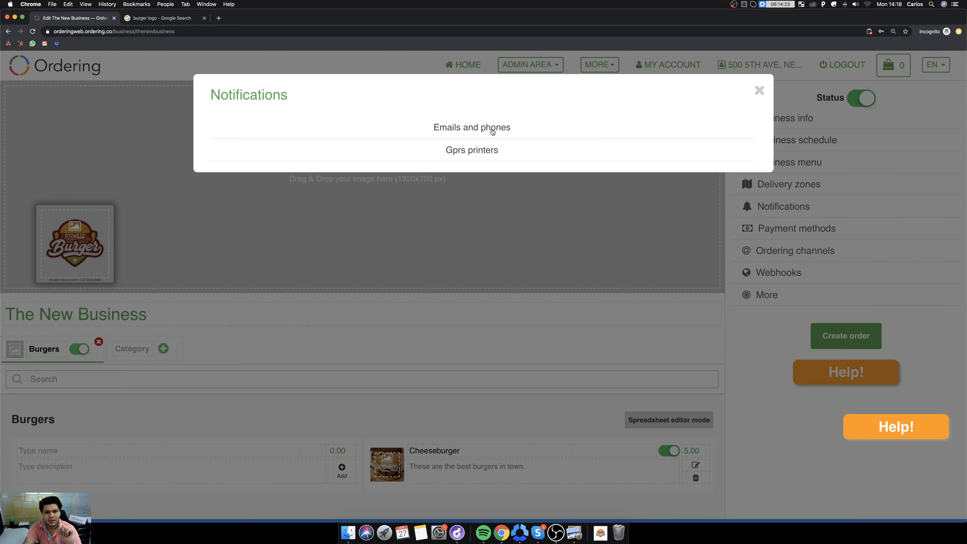
{"action": "left_click", "coordinate": [469, 160]}
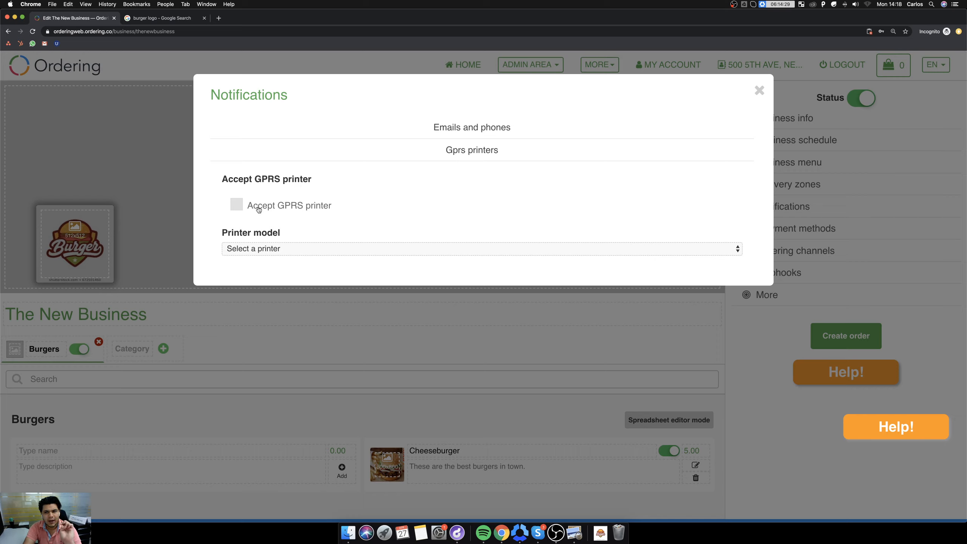
{"action": "left_click", "coordinate": [295, 249]}
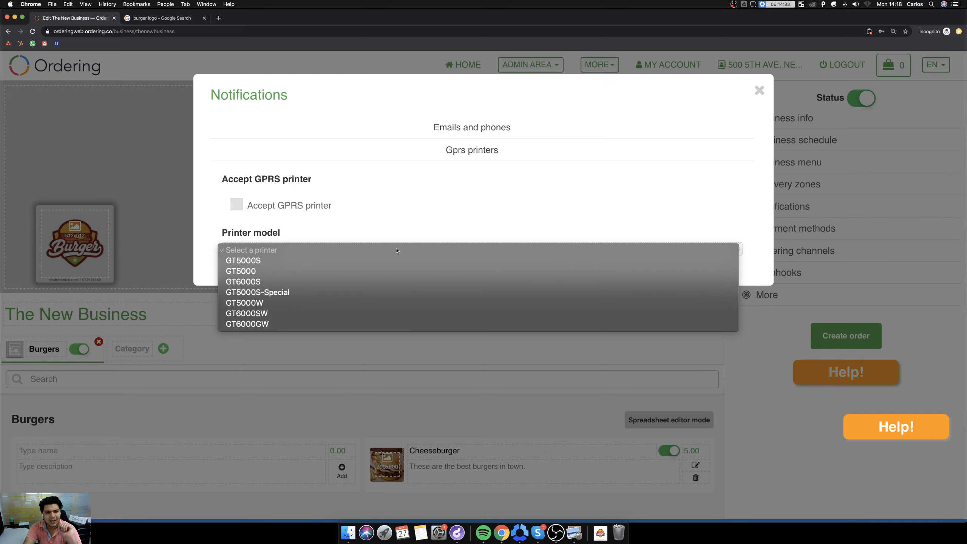
{"action": "left_click", "coordinate": [389, 196]}
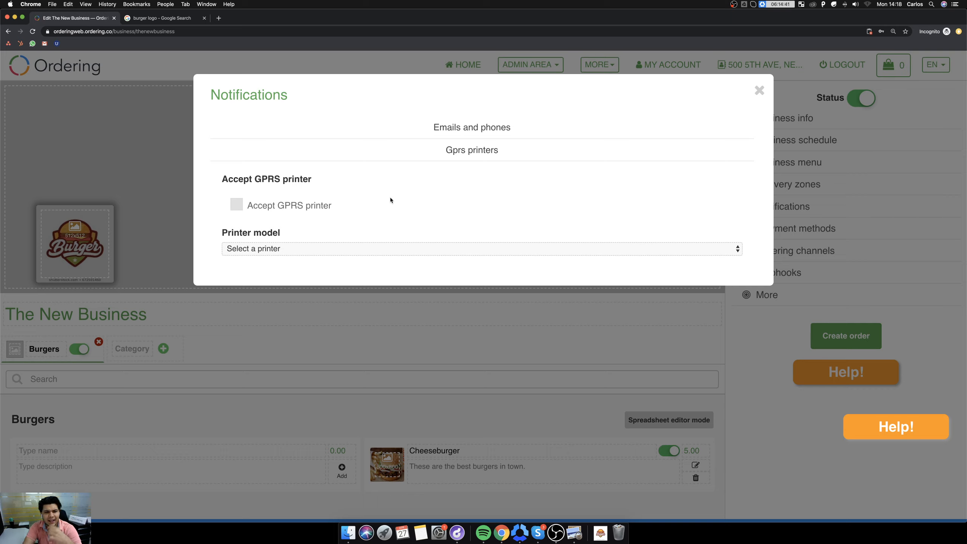
Try switching GPRS printer acceptance on and off, look at the printer models and close the notification settings.
{"action": "left_click", "coordinate": [453, 217]}
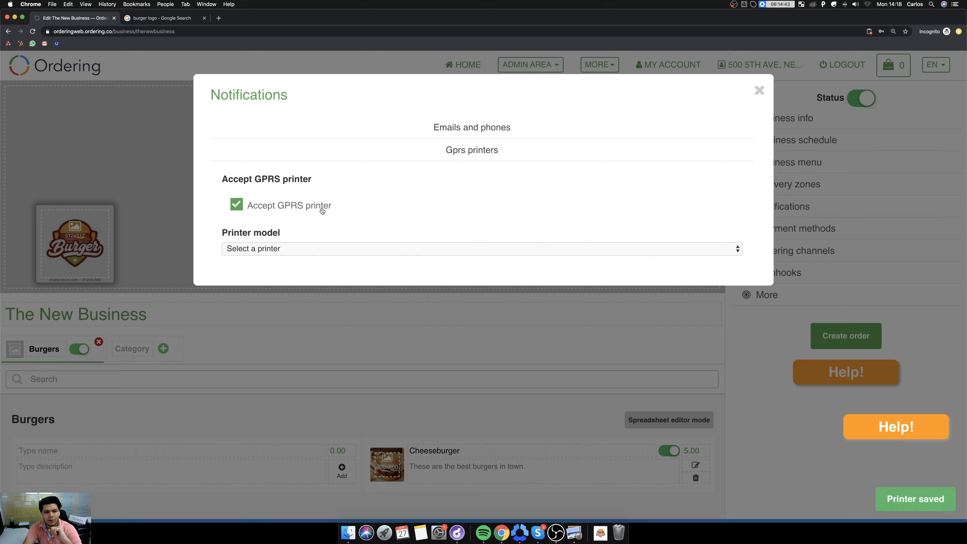
{"action": "left_click", "coordinate": [245, 212]}
{"action": "left_click", "coordinate": [284, 252]}
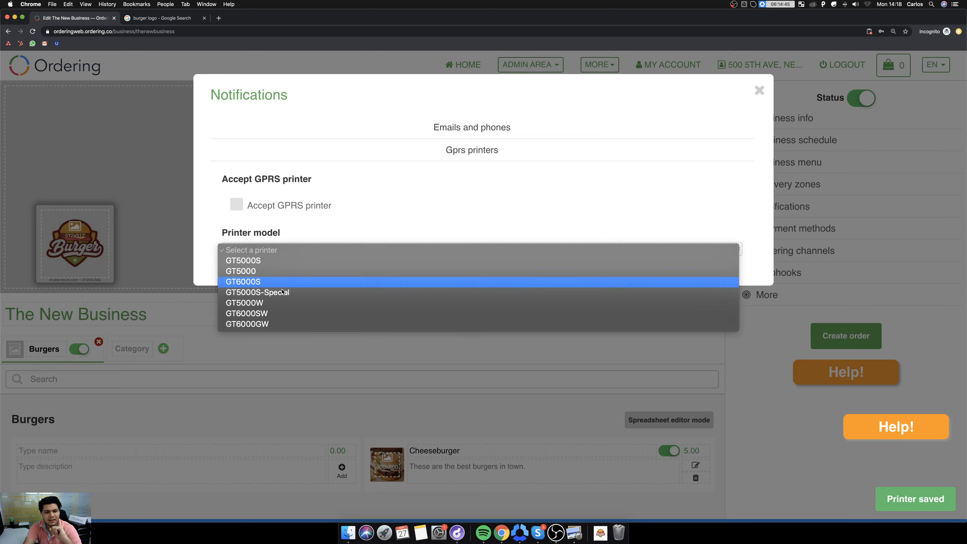
{"action": "left_click", "coordinate": [422, 210]}
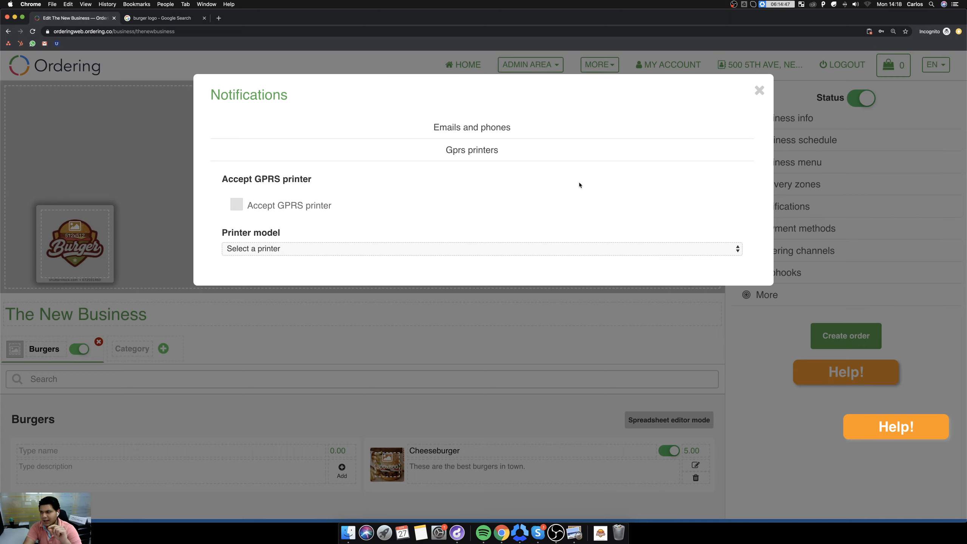
{"action": "left_click", "coordinate": [758, 92]}
{"action": "left_click", "coordinate": [758, 93]}
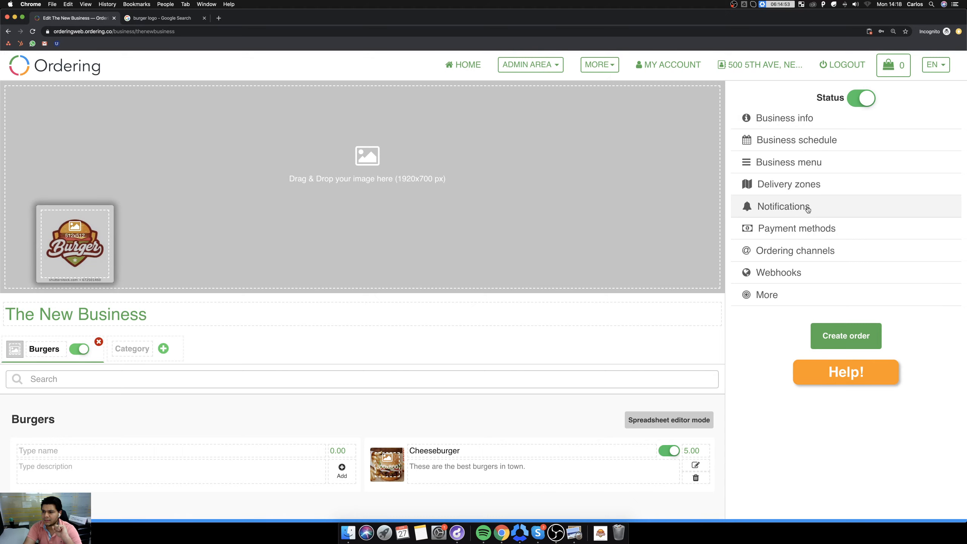
Enable Stripe Redirect in the business payment methods and look at its sandbox and key settings.
{"action": "left_click", "coordinate": [814, 233]}
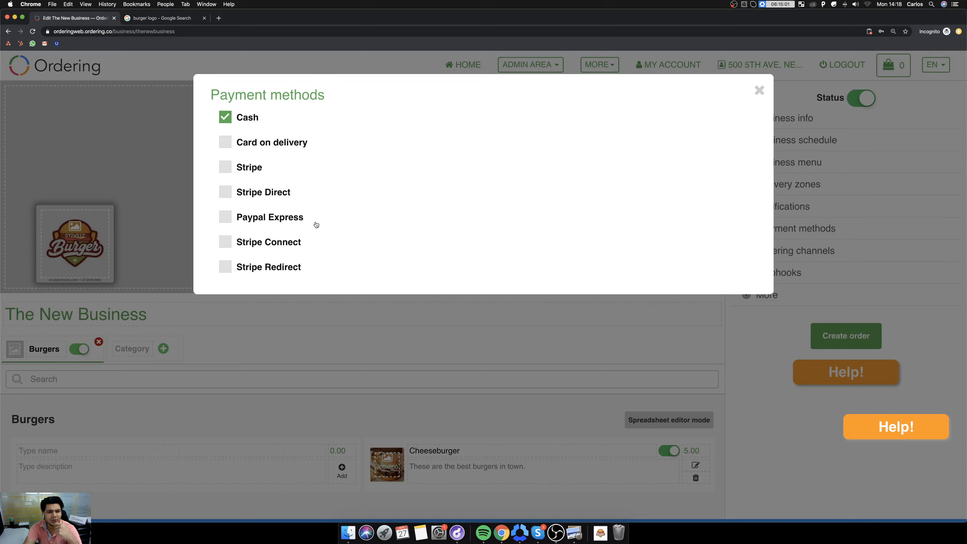
{"action": "left_click", "coordinate": [254, 271]}
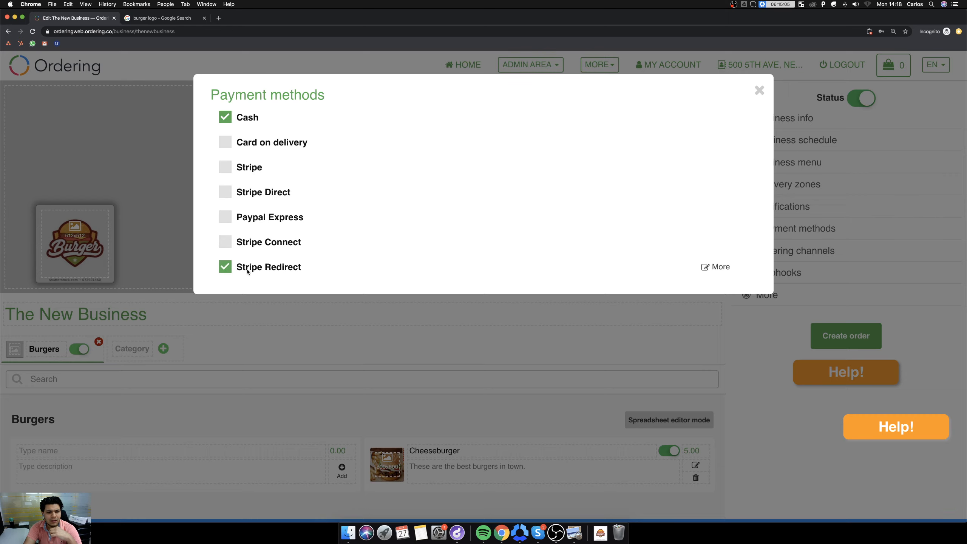
{"action": "left_click", "coordinate": [704, 266]}
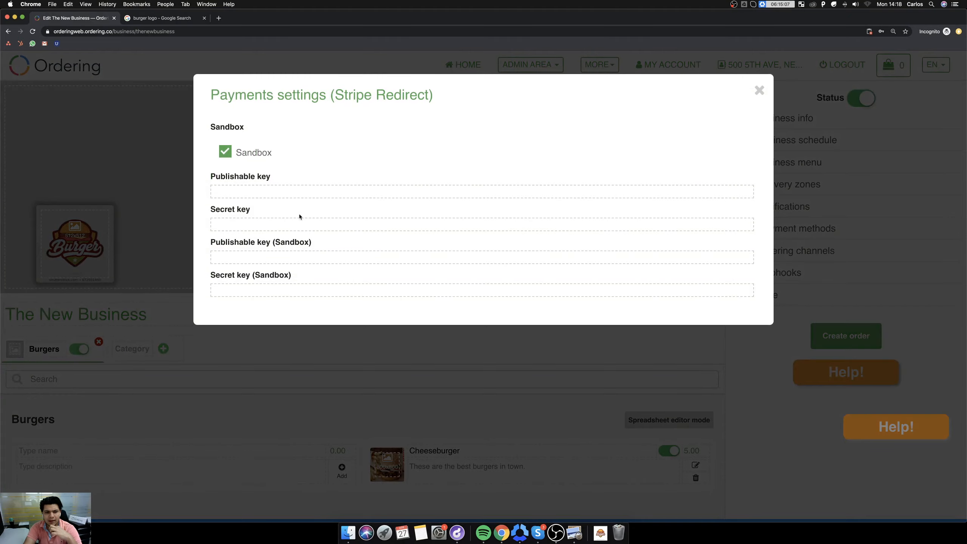
{"action": "left_click", "coordinate": [758, 91]}
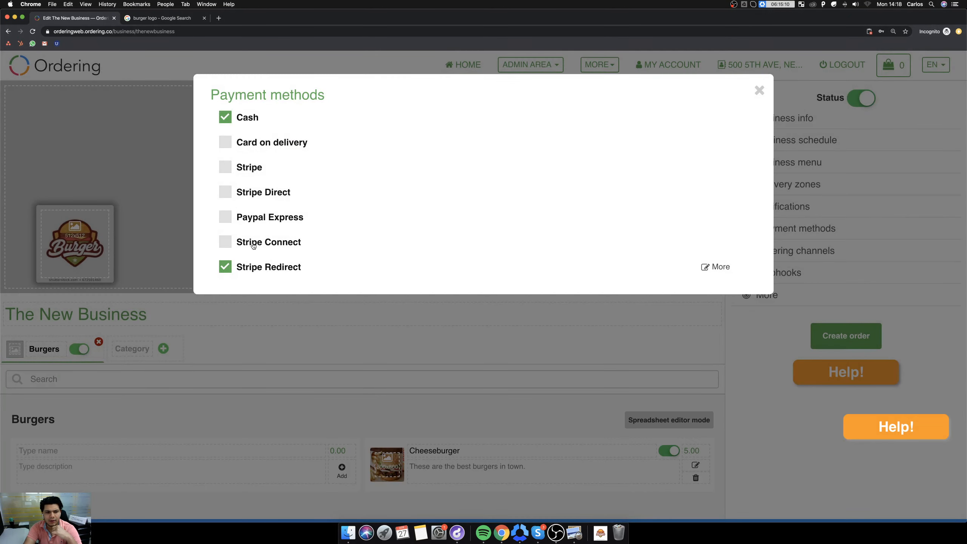
Try Stripe Connect on and off, then enable Stripe Direct and look at its payment settings.
{"action": "left_click", "coordinate": [267, 244]}
{"action": "left_click", "coordinate": [268, 245]}
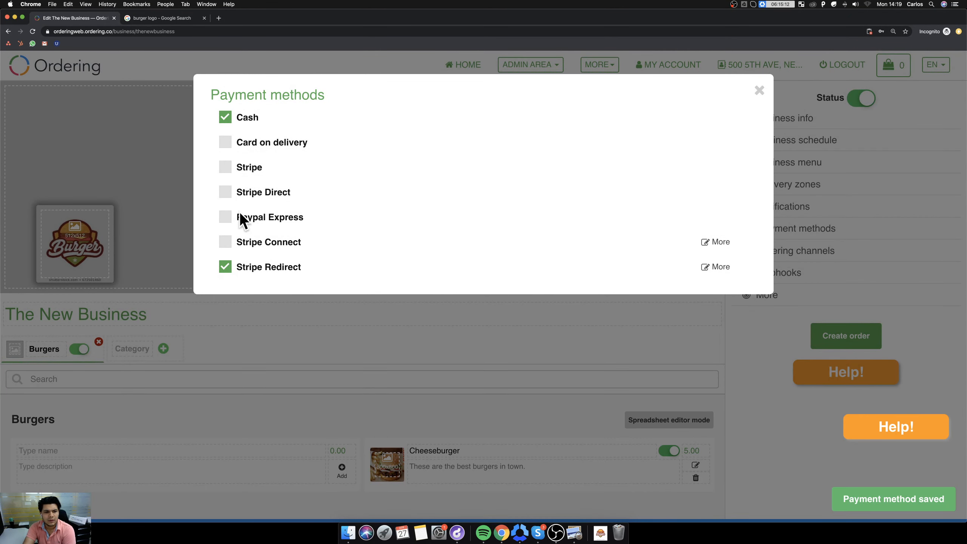
{"action": "left_click", "coordinate": [268, 193]}
{"action": "left_click", "coordinate": [711, 193]}
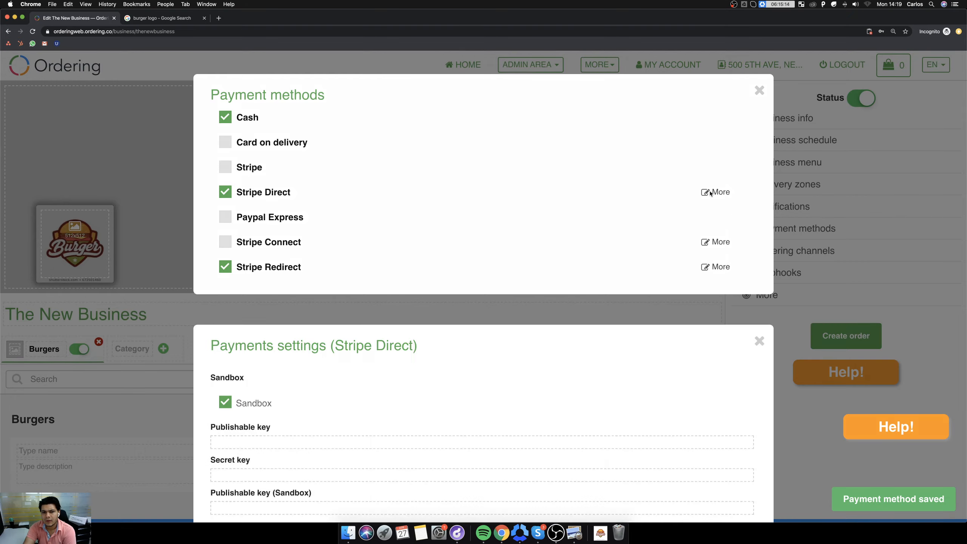
{"action": "left_click", "coordinate": [759, 91]}
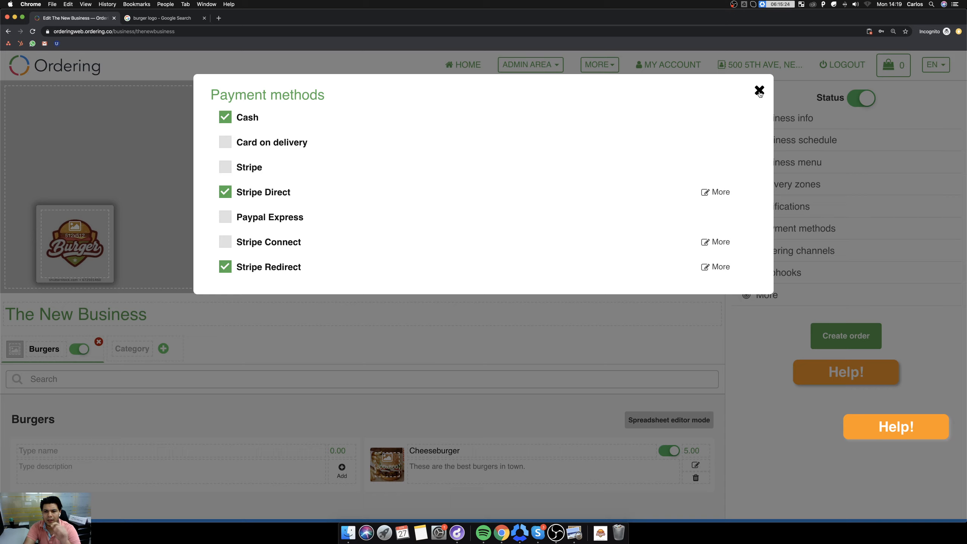
Disable Stripe Direct and Stripe Redirect again and close the payment methods.
{"action": "left_click", "coordinate": [271, 195]}
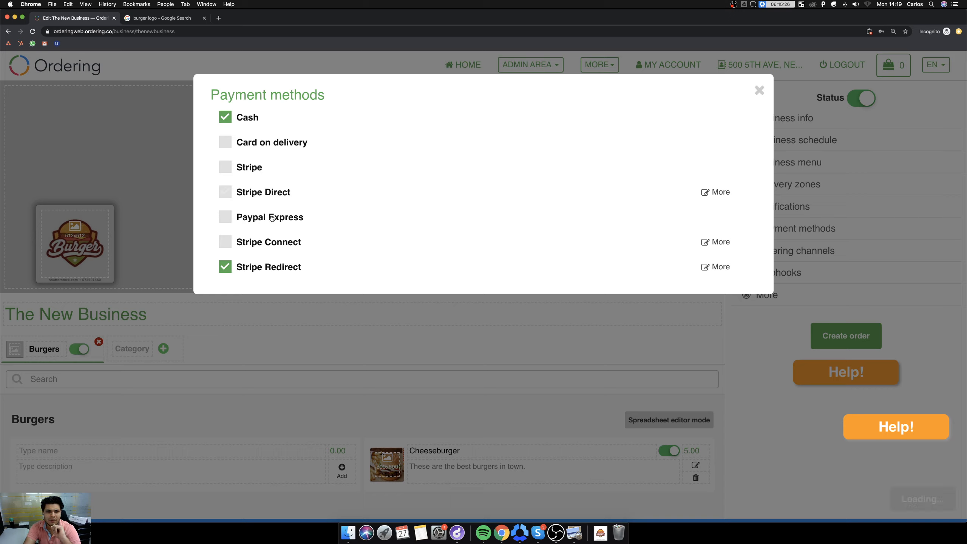
{"action": "left_click", "coordinate": [274, 274]}
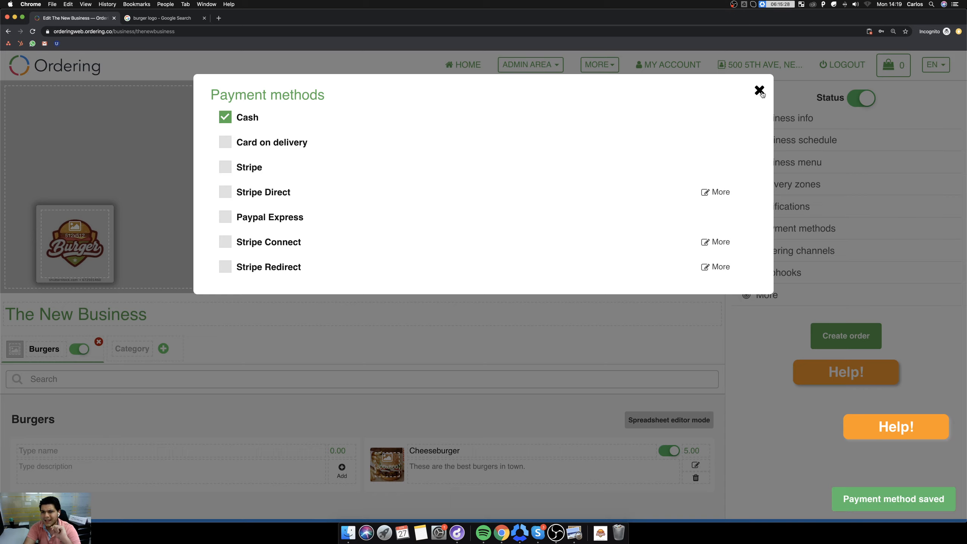
{"action": "left_click", "coordinate": [759, 91]}
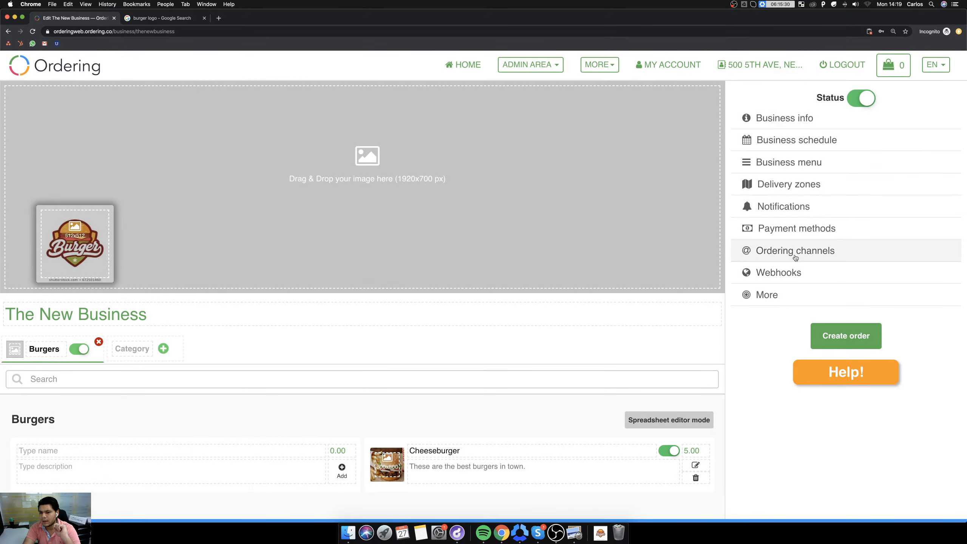
Examine the custom slug and the popup and inline website integration sections of the ordering channels.
{"action": "left_click", "coordinate": [794, 252]}
{"action": "left_click", "coordinate": [480, 130]}
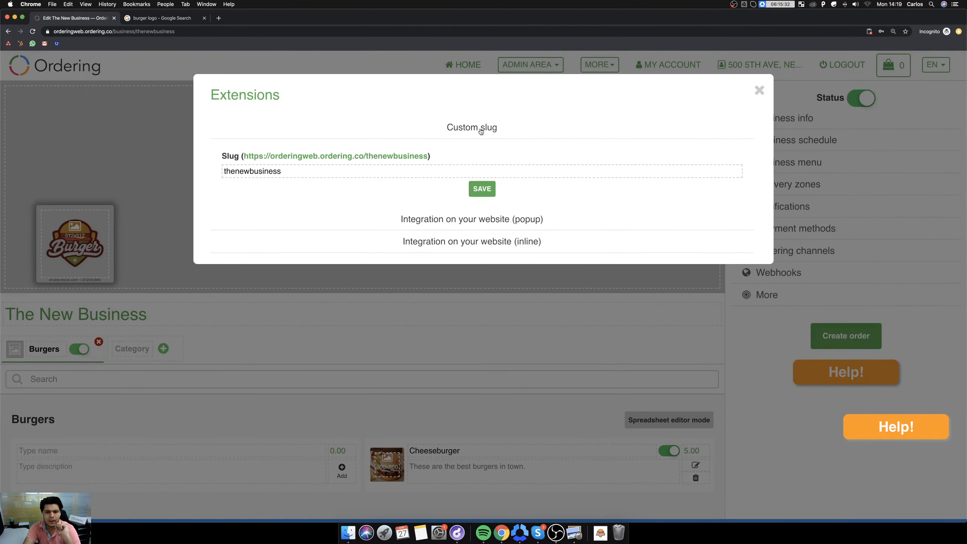
{"action": "left_click", "coordinate": [481, 130]}
{"action": "left_click", "coordinate": [494, 158]}
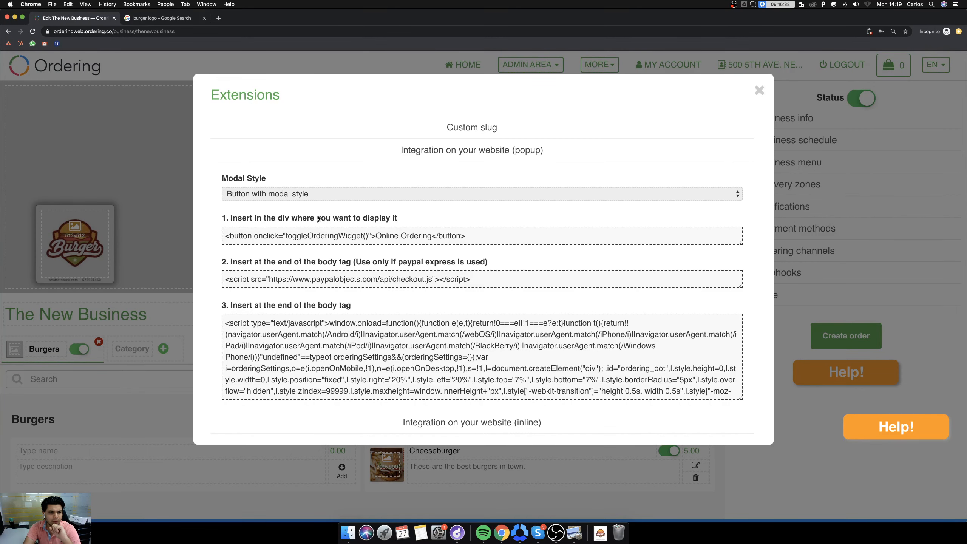
{"action": "left_click", "coordinate": [477, 149]}
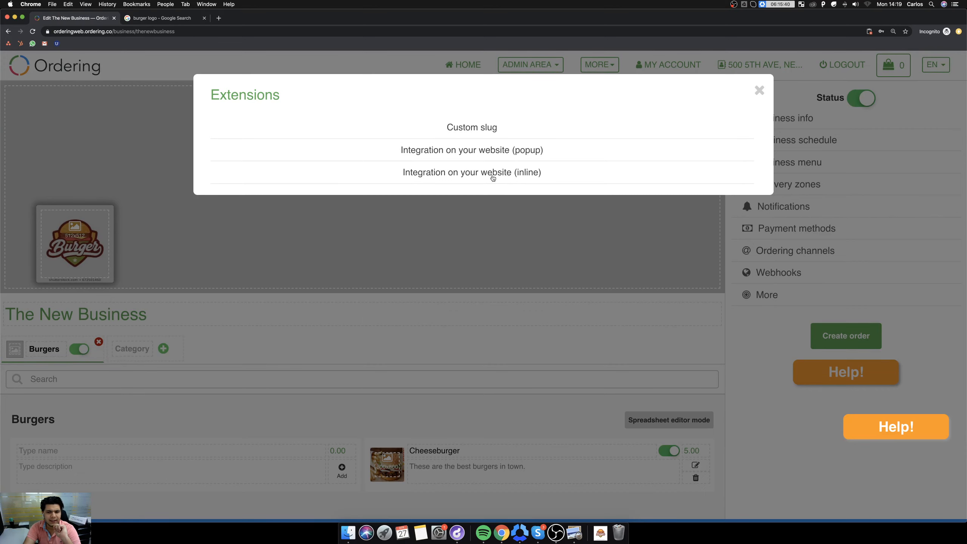
{"action": "left_click", "coordinate": [497, 177]}
{"action": "left_click", "coordinate": [489, 176]}
Inspect the popup integration code by selecting the end-of-body script and the Online Ordering button snippet.
{"action": "left_click", "coordinate": [472, 152]}
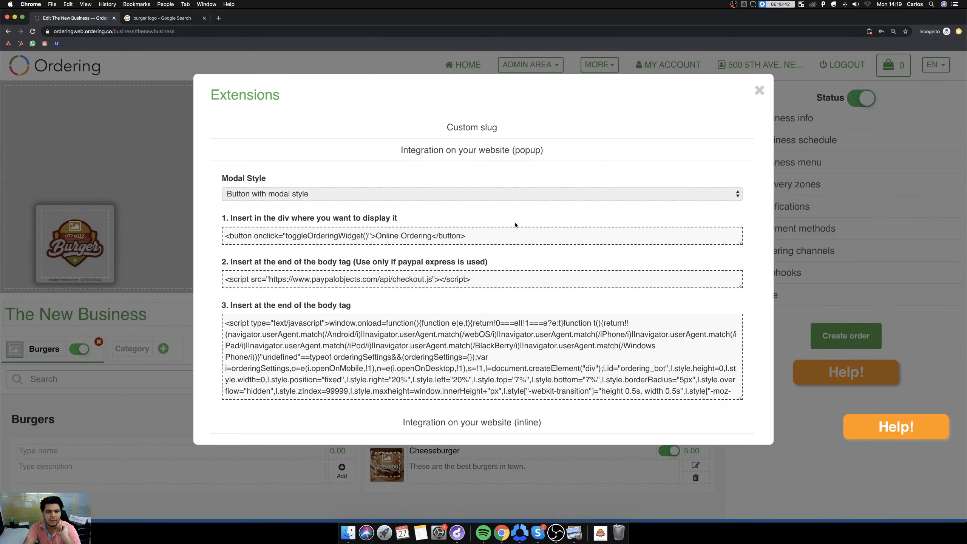
{"action": "left_click", "coordinate": [370, 338]}
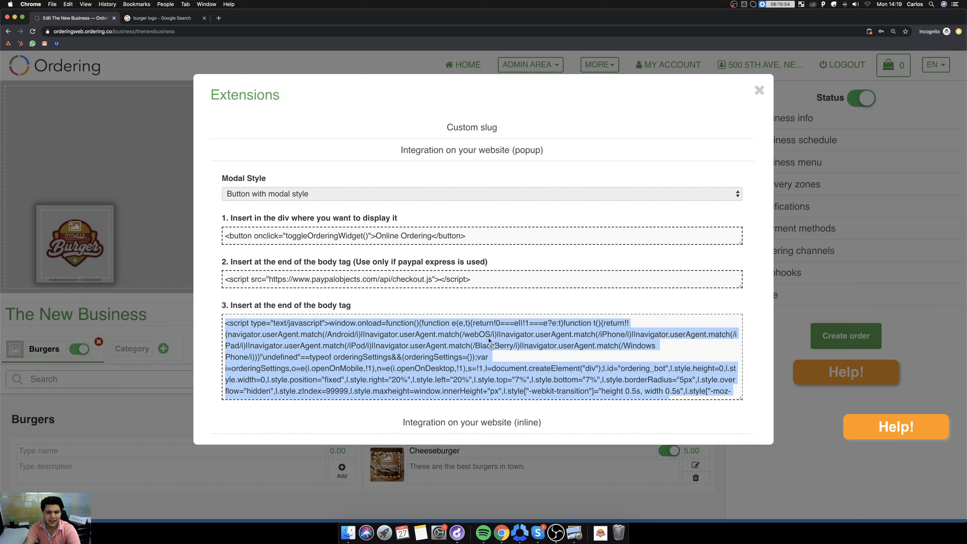
{"action": "left_click", "coordinate": [325, 237]}
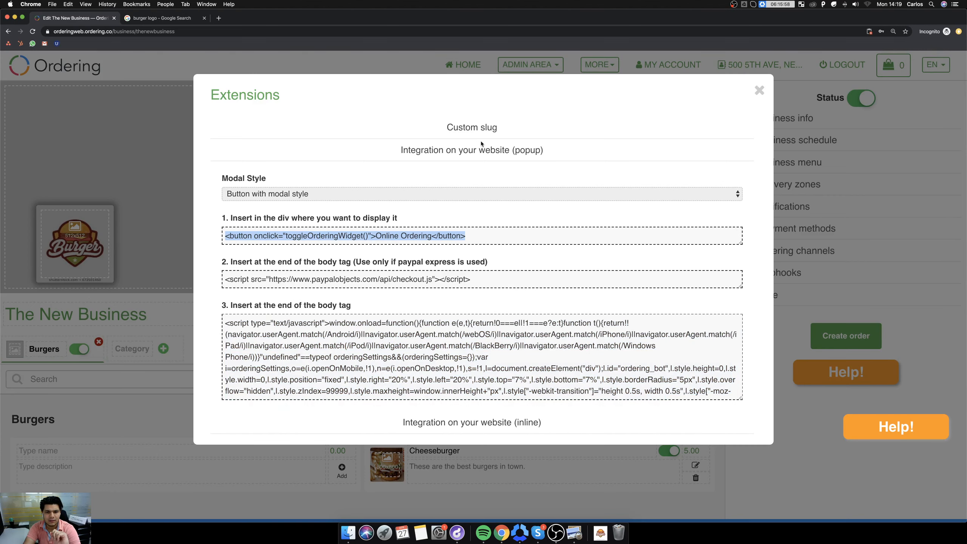
Read through the inline website integration code and close the ordering channels.
{"action": "left_click", "coordinate": [483, 151]}
{"action": "left_click", "coordinate": [476, 179]}
{"action": "scroll", "coordinate": [450, 273], "scroll_direction": "down", "scroll_amount": 5}
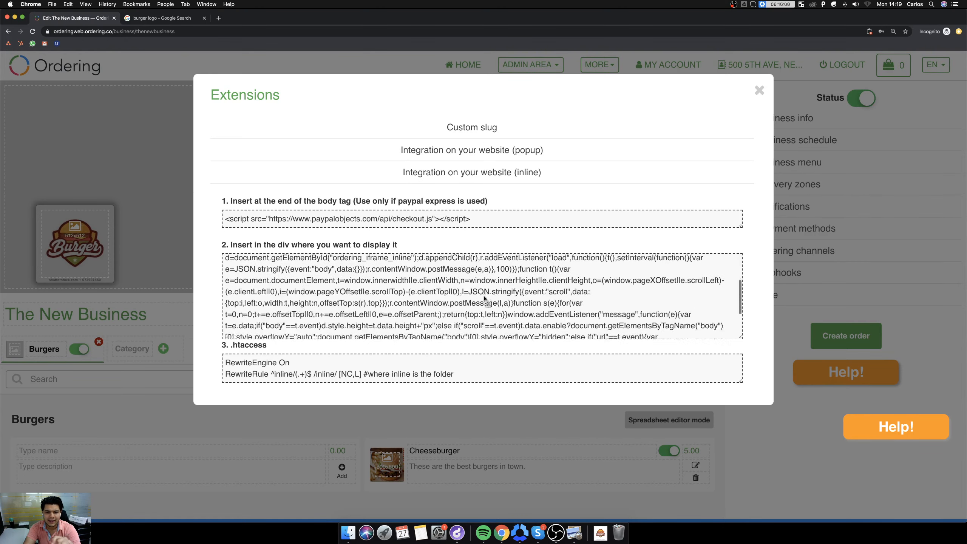
{"action": "scroll", "coordinate": [453, 279], "scroll_direction": "up", "scroll_amount": 5}
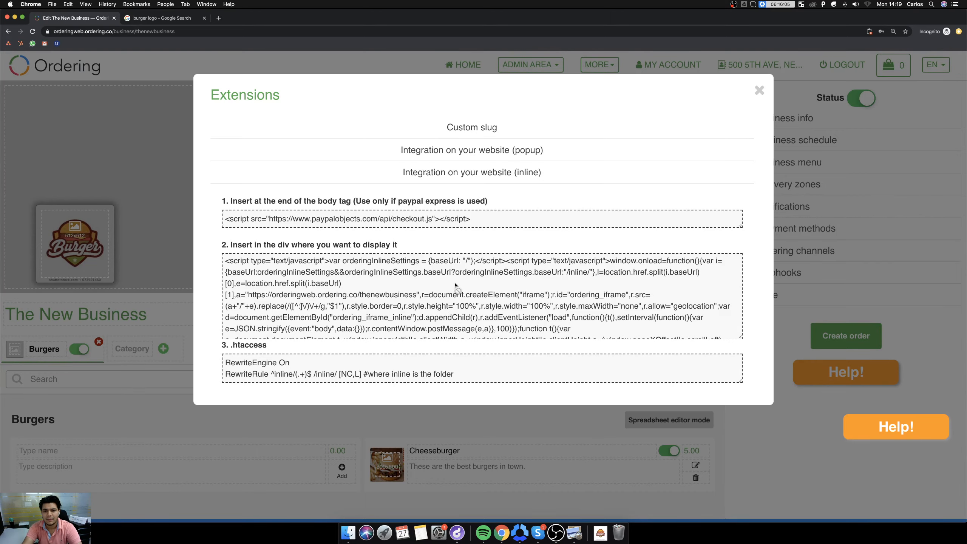
{"action": "left_click", "coordinate": [756, 90]}
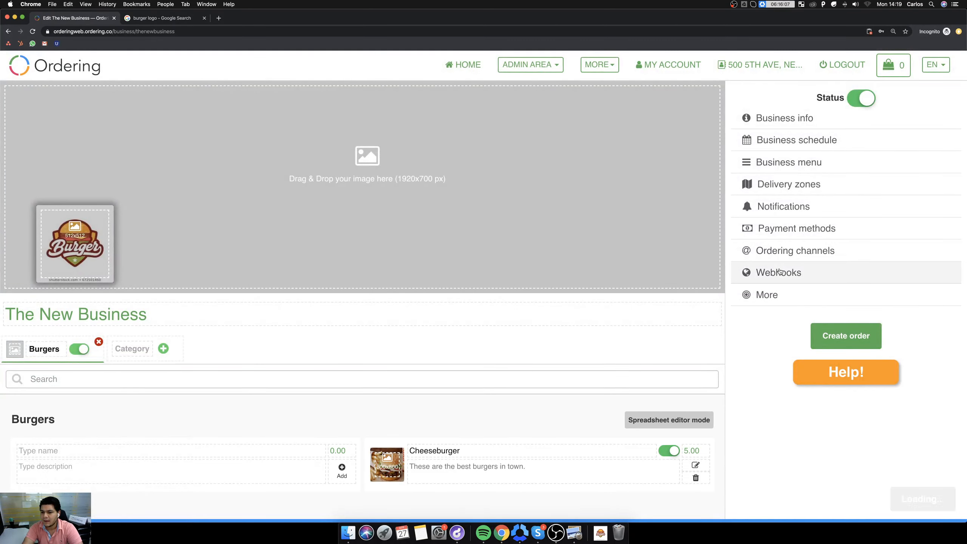
Examine the webhooks form, the tax manager and the delivery and pickup times of the business.
{"action": "left_click", "coordinate": [780, 272]}
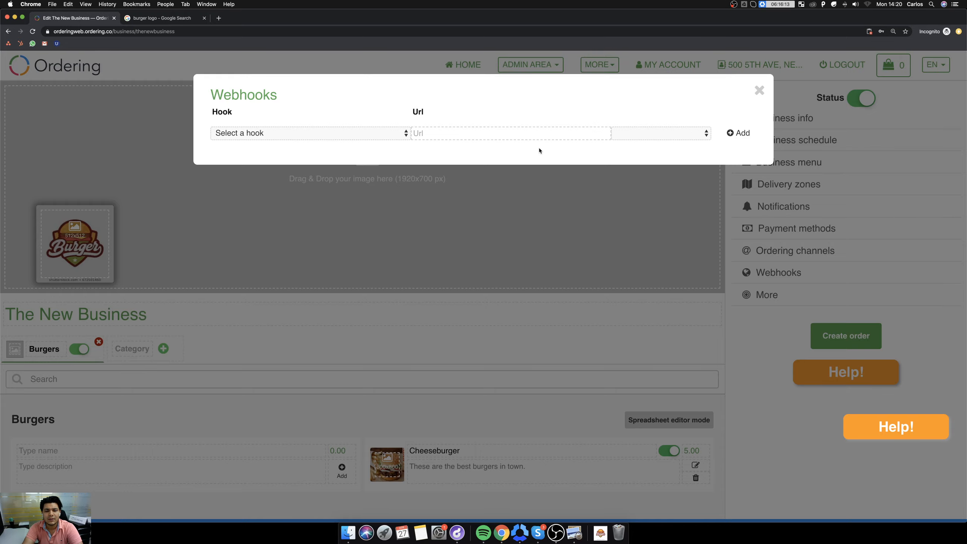
{"action": "left_click", "coordinate": [760, 90]}
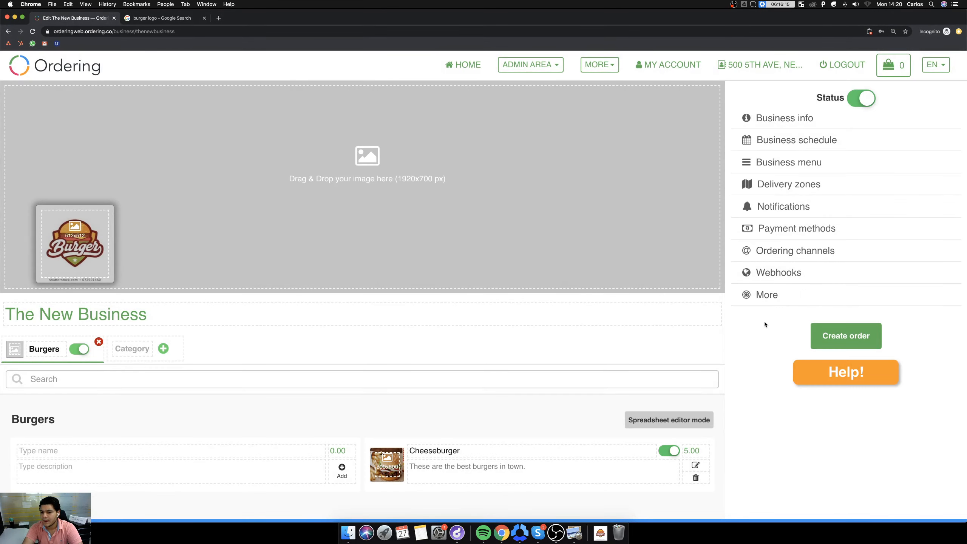
{"action": "left_click", "coordinate": [762, 295]}
{"action": "left_click", "coordinate": [479, 127]}
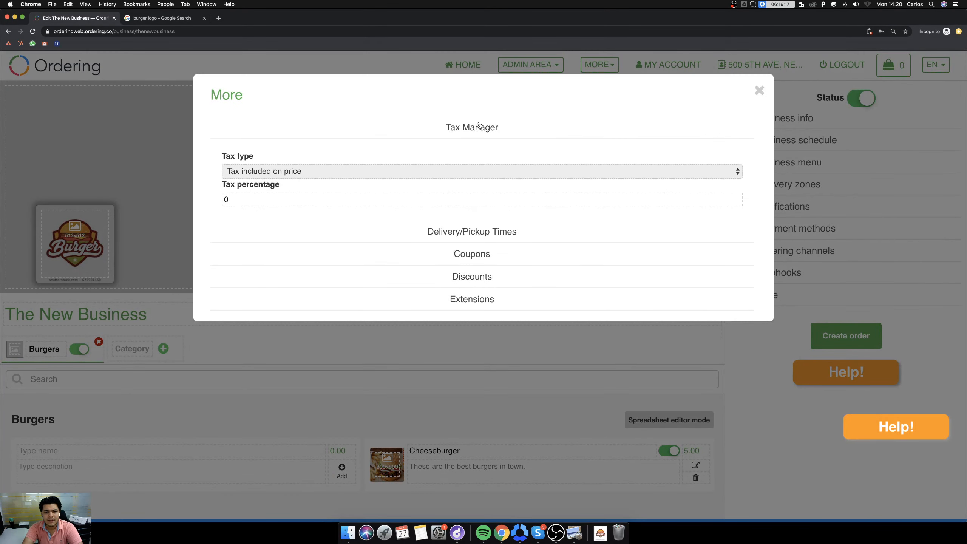
{"action": "left_click", "coordinate": [494, 233]}
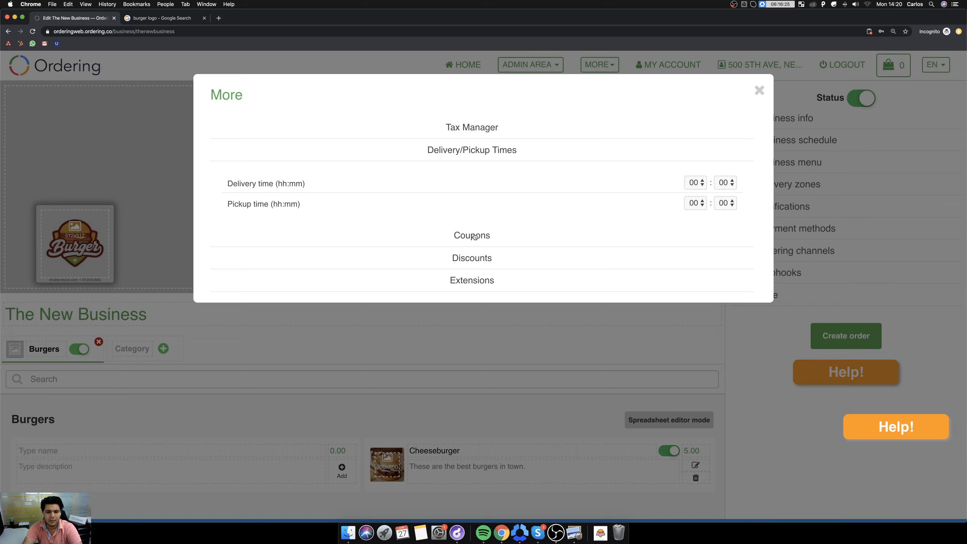
Start a new coupon with the code freeburgercode, a minimum of 5 and a limit of 10.
{"action": "left_click", "coordinate": [474, 236]}
{"action": "left_click", "coordinate": [367, 221]}
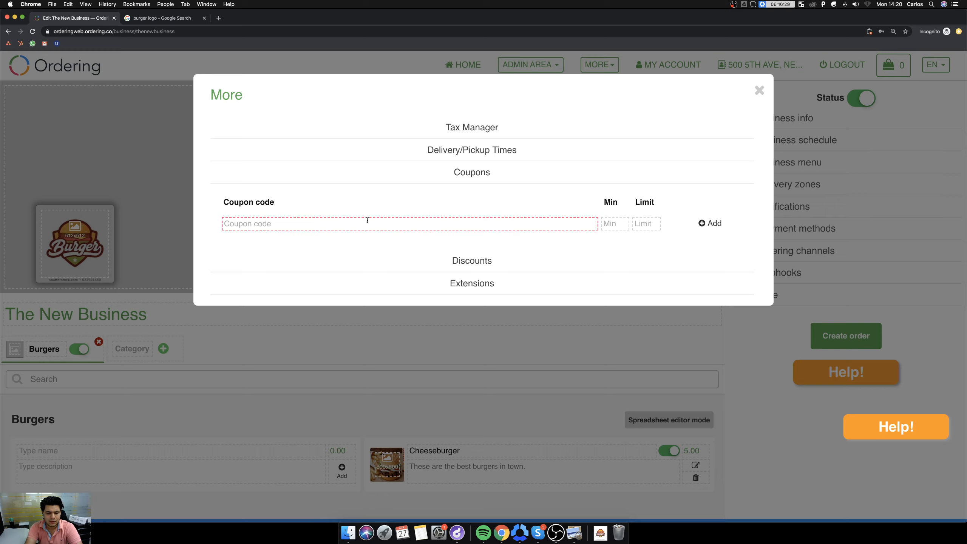
{"action": "type", "text": "Code"}
{"action": "key", "text": "BackSpace"}
{"action": "key", "text": "BackSpace"}
{"action": "type", "text": "freeburgerc"}
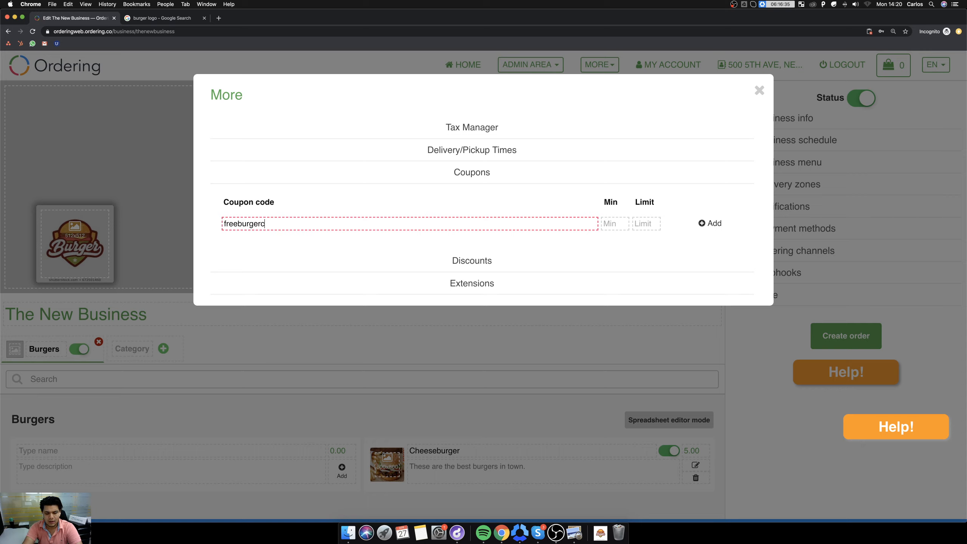
{"action": "type", "text": "ode"}
{"action": "key", "text": "Tab"}
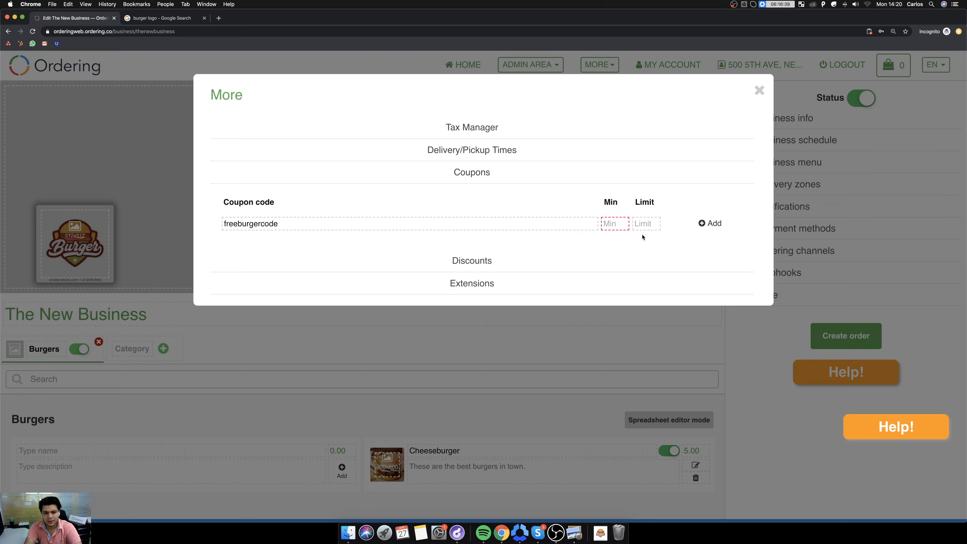
{"action": "type", "text": "5"}
{"action": "key", "text": "Tab"}
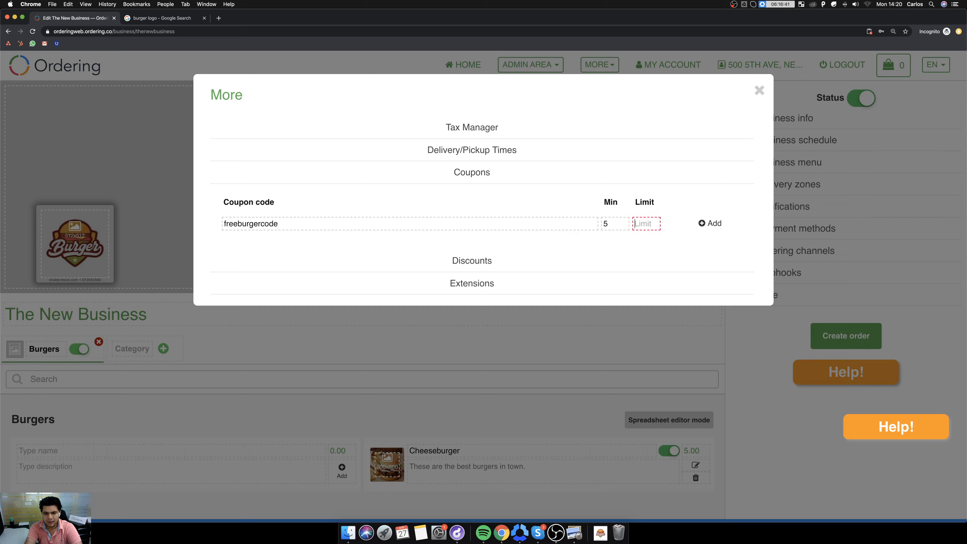
{"action": "type", "text": "10"}
{"action": "left_click", "coordinate": [708, 223]}
Set the coupon's discount value to 4 and its start date to 2020-03-25.
{"action": "double_click", "coordinate": [514, 171]}
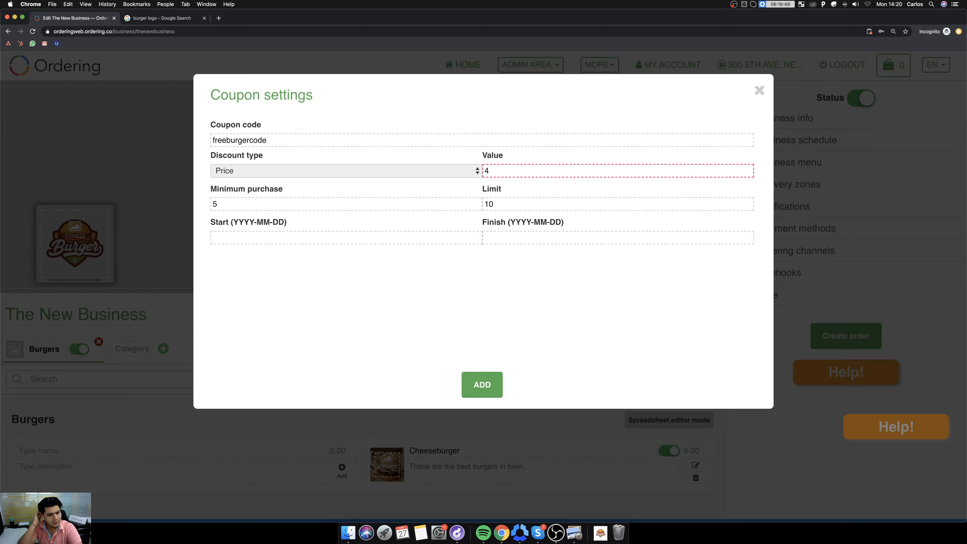
{"action": "left_click", "coordinate": [356, 235]}
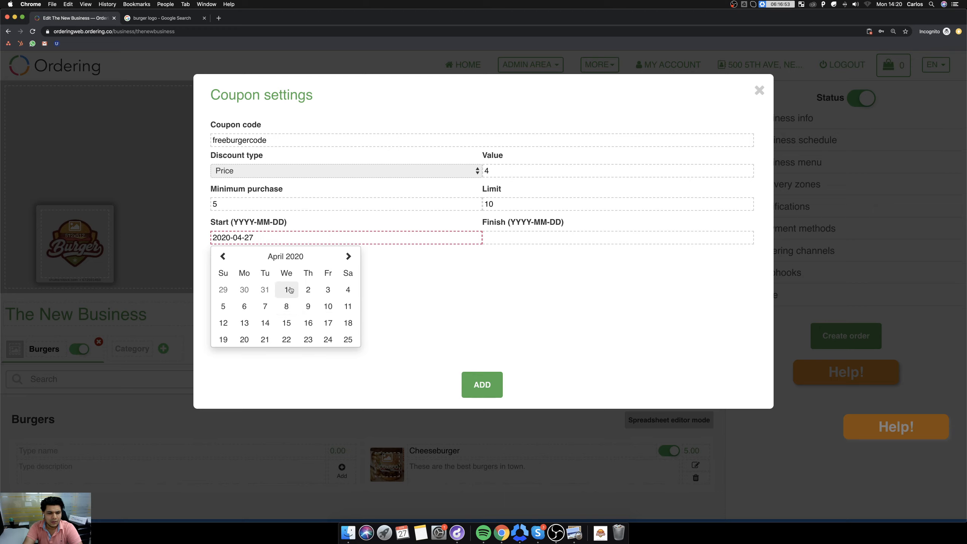
{"action": "left_click", "coordinate": [223, 256]}
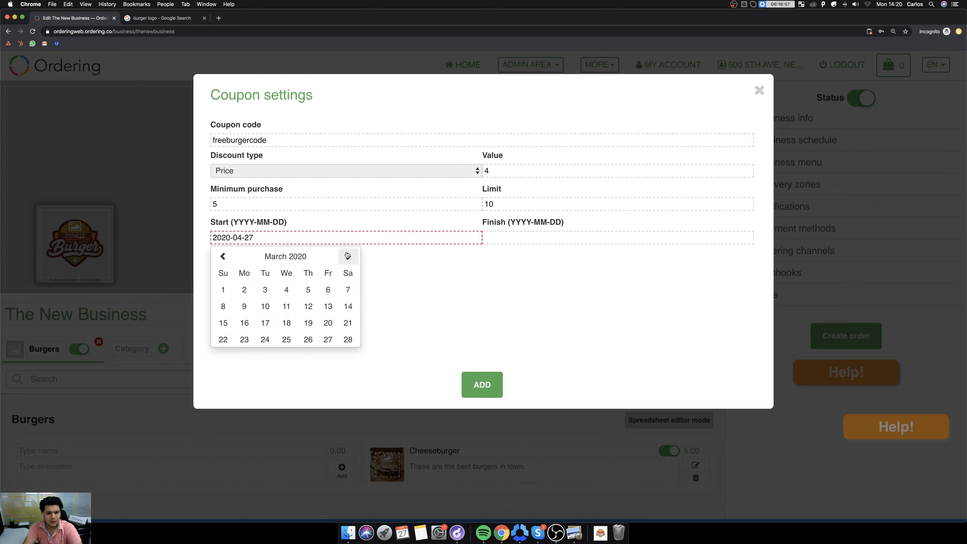
{"action": "left_click", "coordinate": [348, 256]}
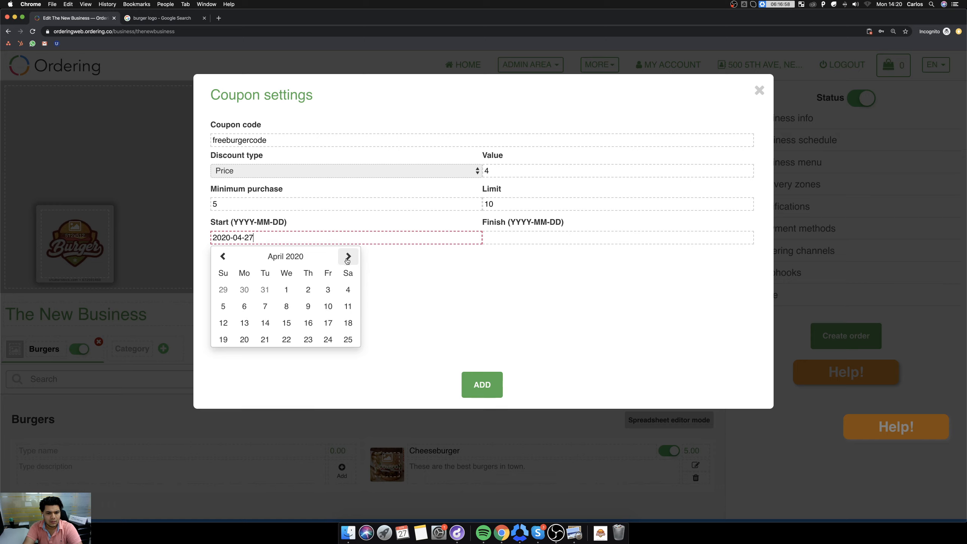
{"action": "left_click", "coordinate": [223, 256]}
{"action": "left_click", "coordinate": [286, 339]}
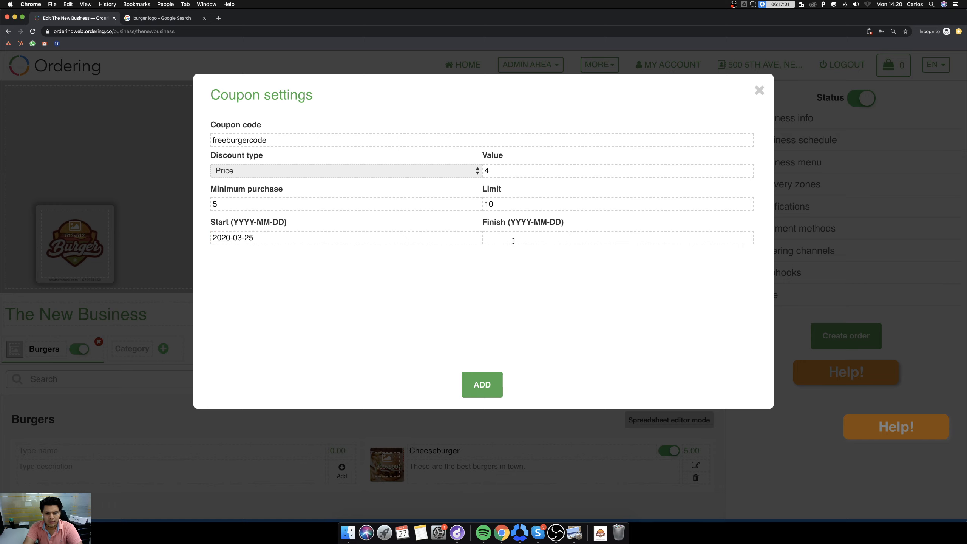
Set the coupon's finish date to 2020-05-08 and add the coupon to the business.
{"action": "left_click", "coordinate": [512, 238]}
{"action": "left_click", "coordinate": [580, 323]}
{"action": "left_click", "coordinate": [538, 239]}
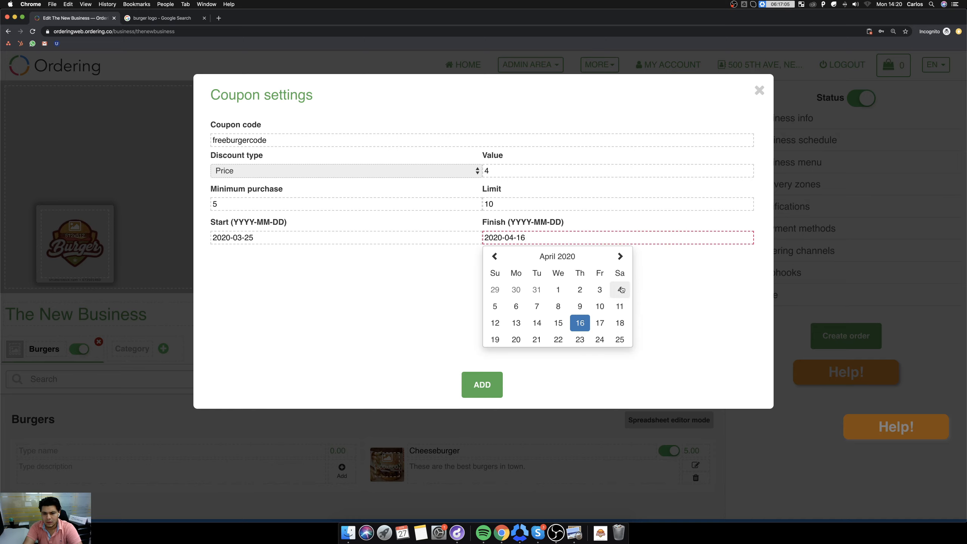
{"action": "left_click", "coordinate": [620, 256]}
{"action": "left_click", "coordinate": [600, 307]}
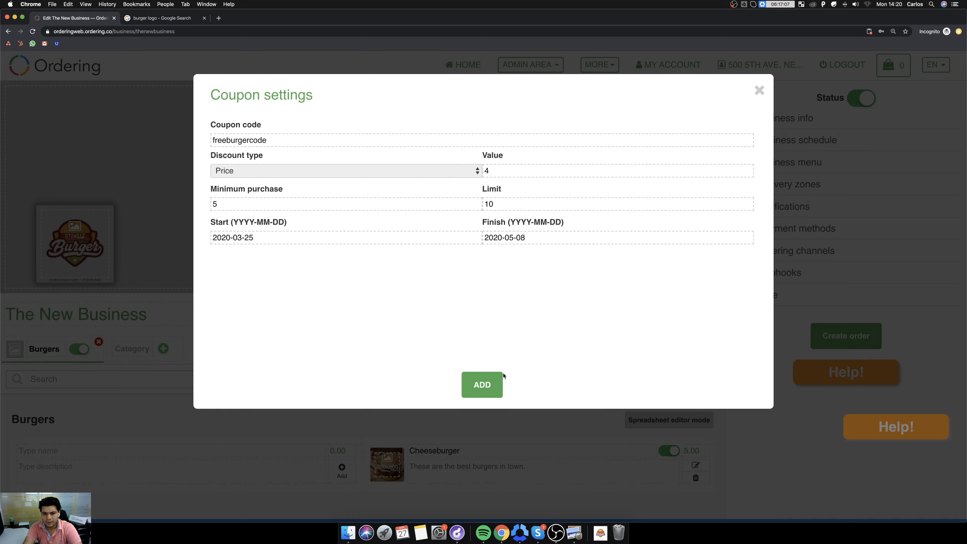
{"action": "left_click", "coordinate": [482, 389]}
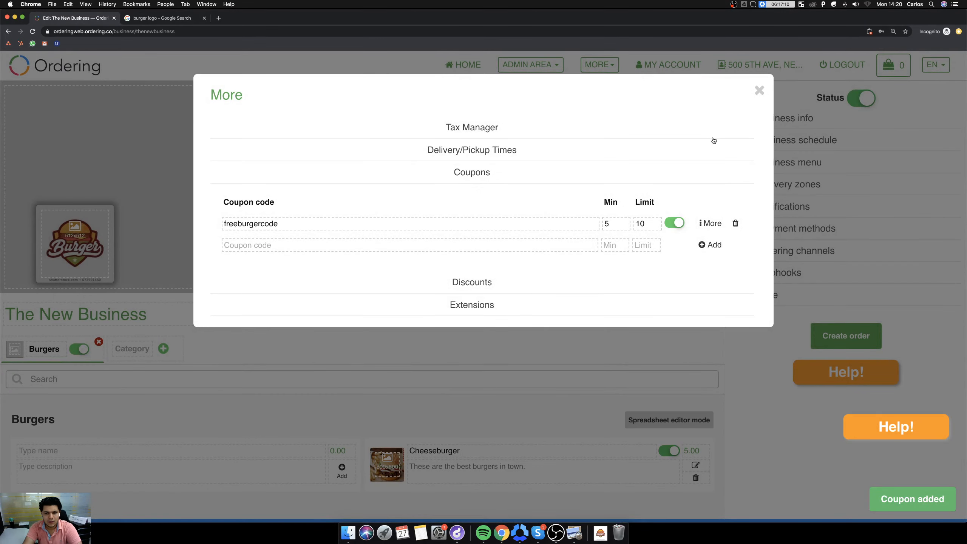
Look over the discounts, mark the business as featured under its extensions, and close the additional settings.
{"action": "left_click", "coordinate": [482, 289]}
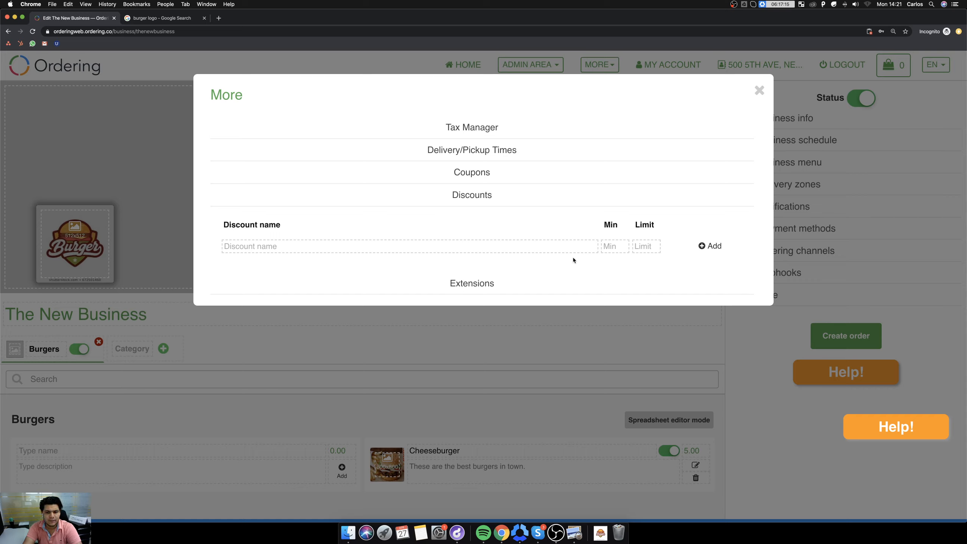
{"action": "left_click", "coordinate": [488, 289]}
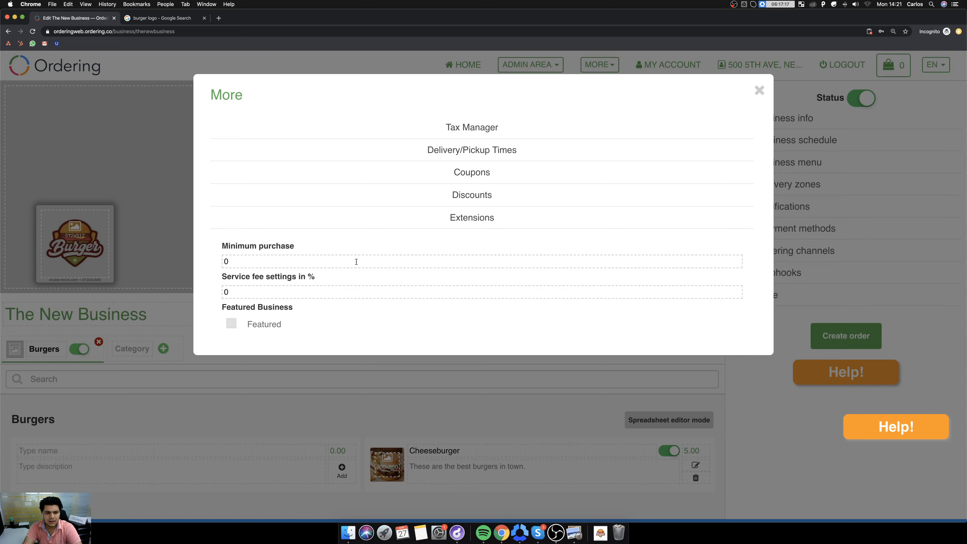
{"action": "left_click", "coordinate": [325, 262]}
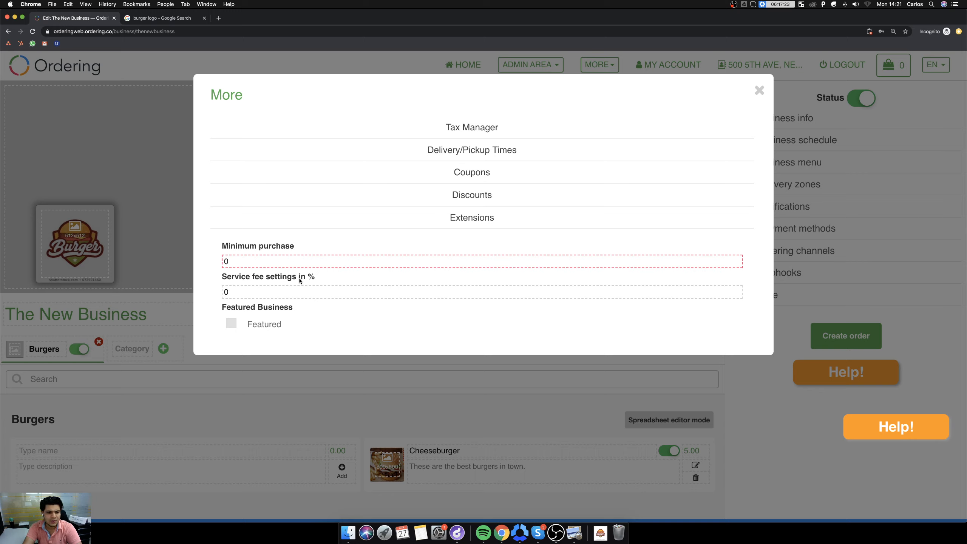
{"action": "left_click", "coordinate": [273, 290]}
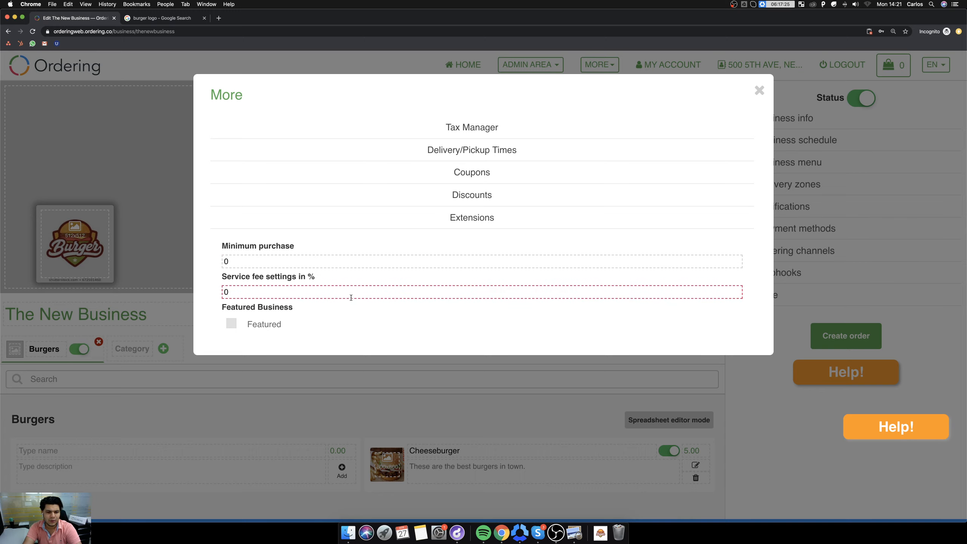
{"action": "left_click", "coordinate": [232, 323]}
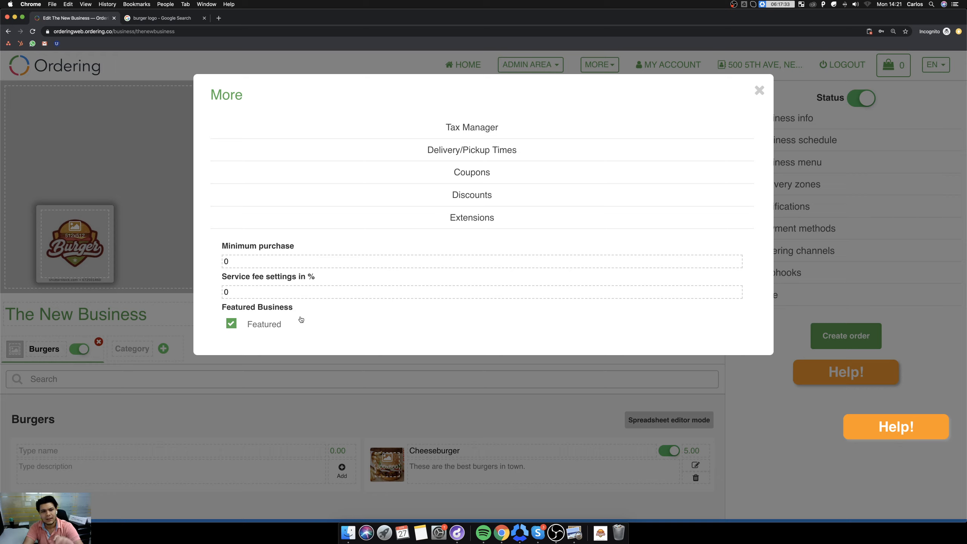
{"action": "left_click", "coordinate": [759, 91]}
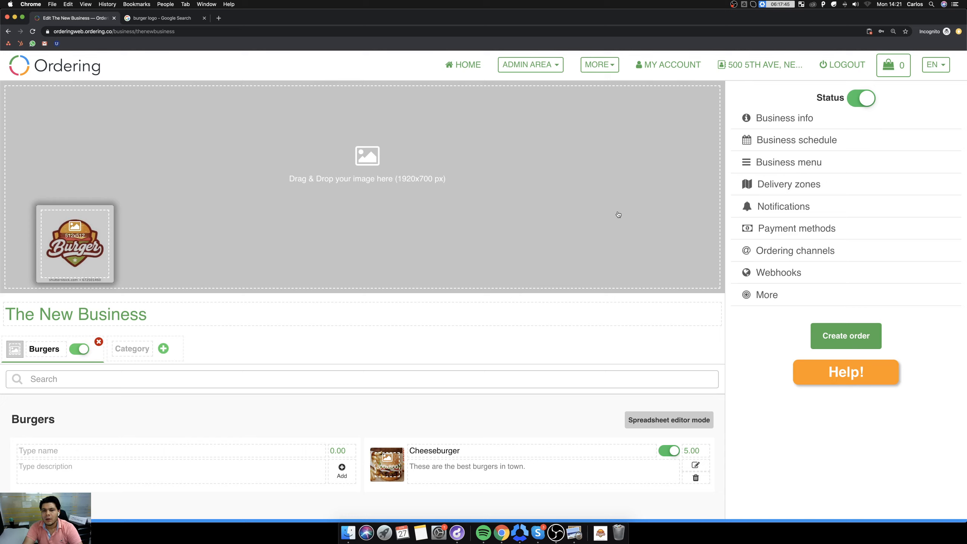
Check the food businesses offered for delivery on the customer-facing listing.
{"action": "left_click", "coordinate": [53, 67]}
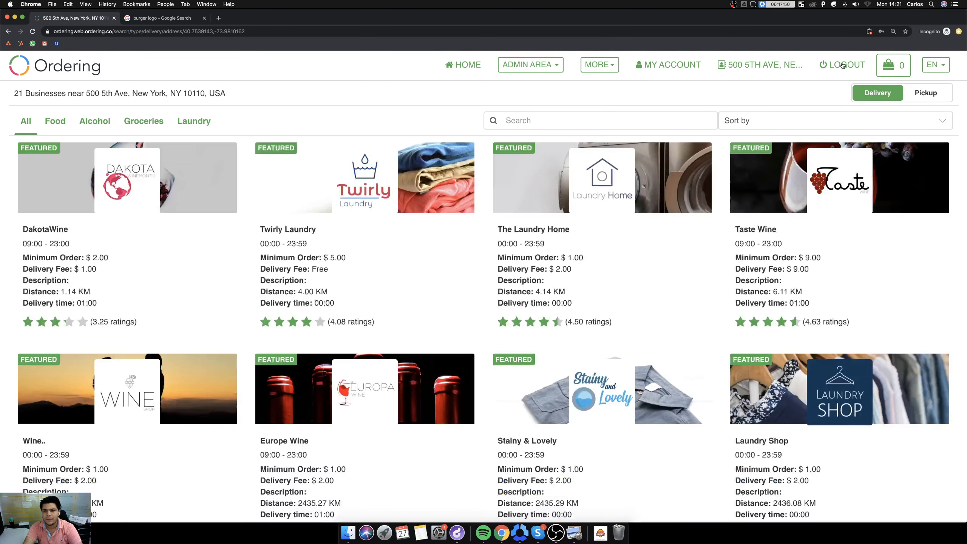
{"action": "left_click", "coordinate": [60, 124]}
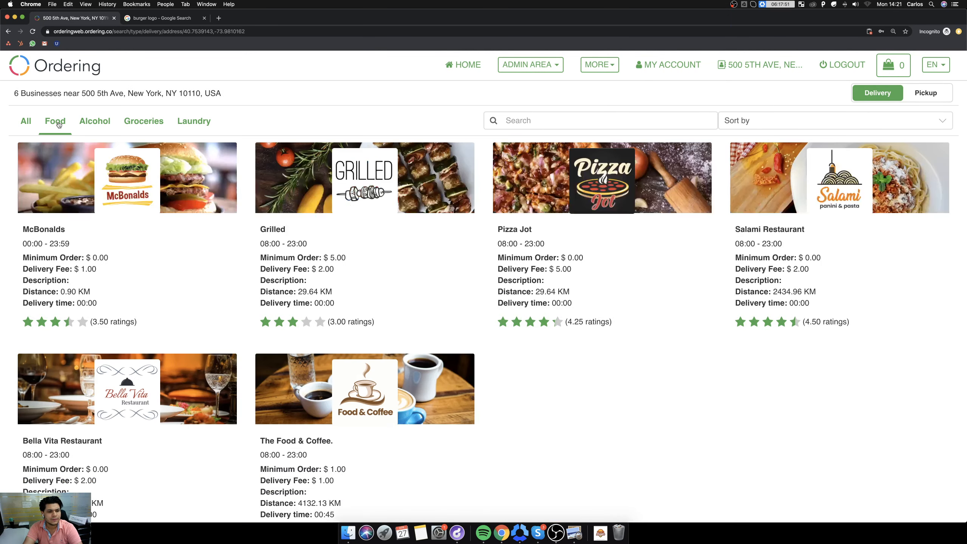
{"action": "scroll", "coordinate": [368, 132], "scroll_direction": "down", "scroll_amount": 5}
{"action": "scroll", "coordinate": [419, 114], "scroll_direction": "up", "scroll_amount": 5}
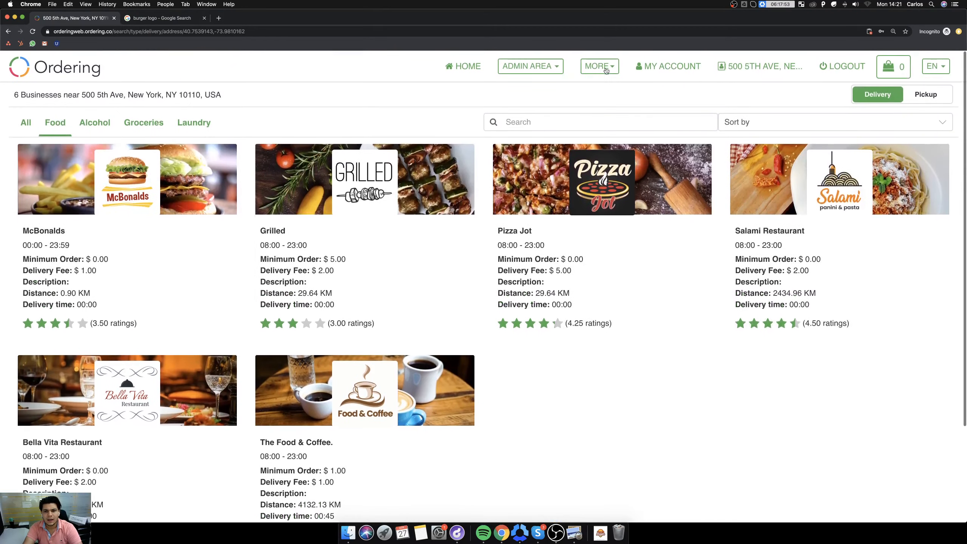
Filter the admin business list to food and open The New Business for editing.
{"action": "left_click", "coordinate": [548, 65]}
{"action": "left_click", "coordinate": [526, 92]}
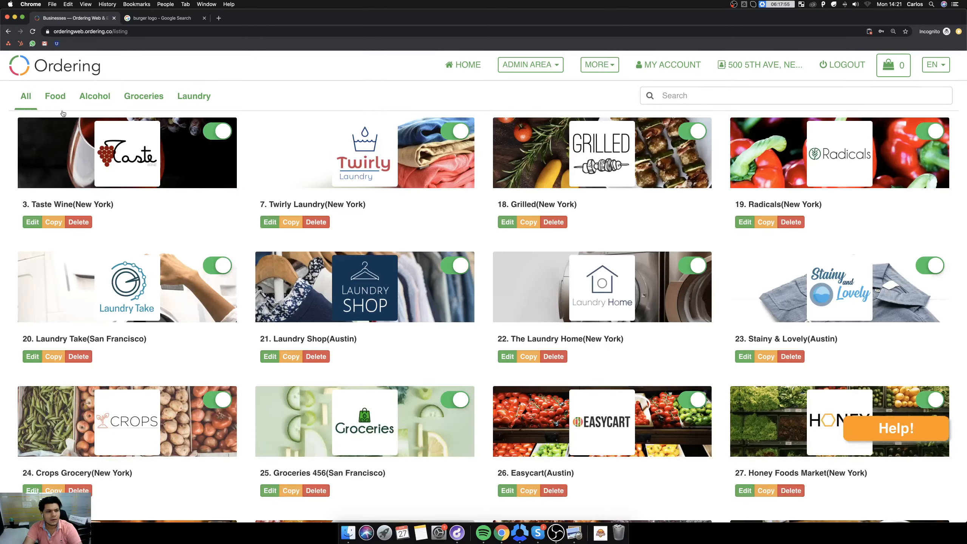
{"action": "left_click", "coordinate": [56, 96]}
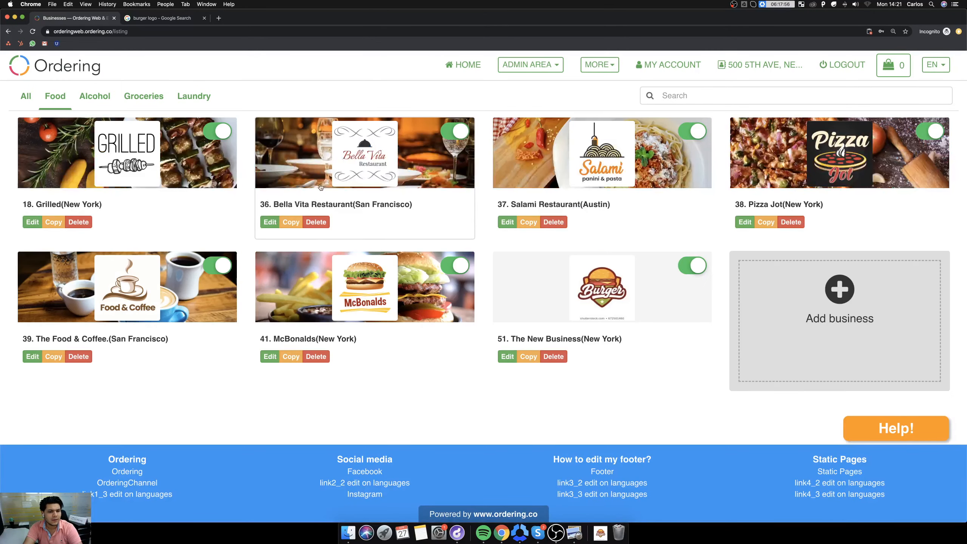
{"action": "left_click", "coordinate": [609, 299]}
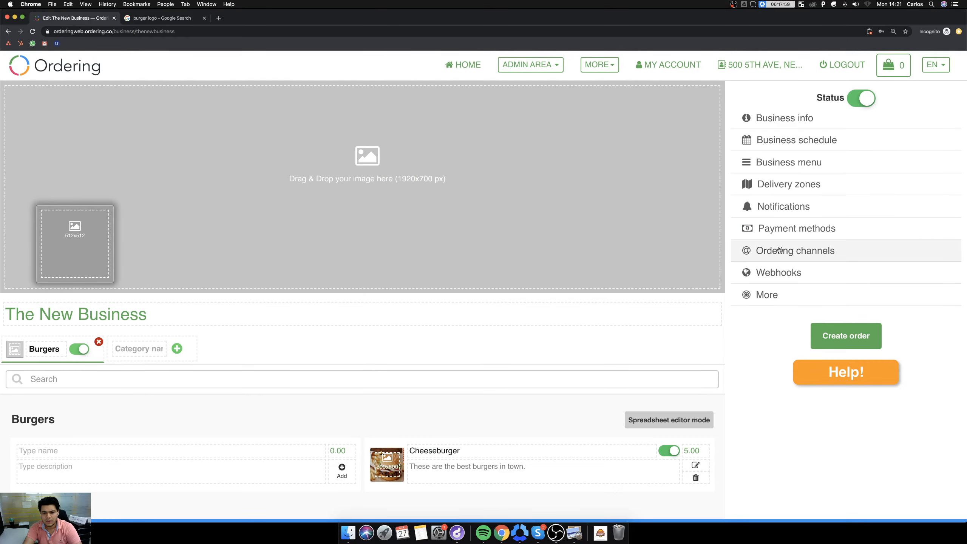
Examine the products, delivery types and schedule of the All Week Menus menu, leaving both delivery and pickup enabled.
{"action": "left_click", "coordinate": [779, 168]}
{"action": "left_click", "coordinate": [717, 141]}
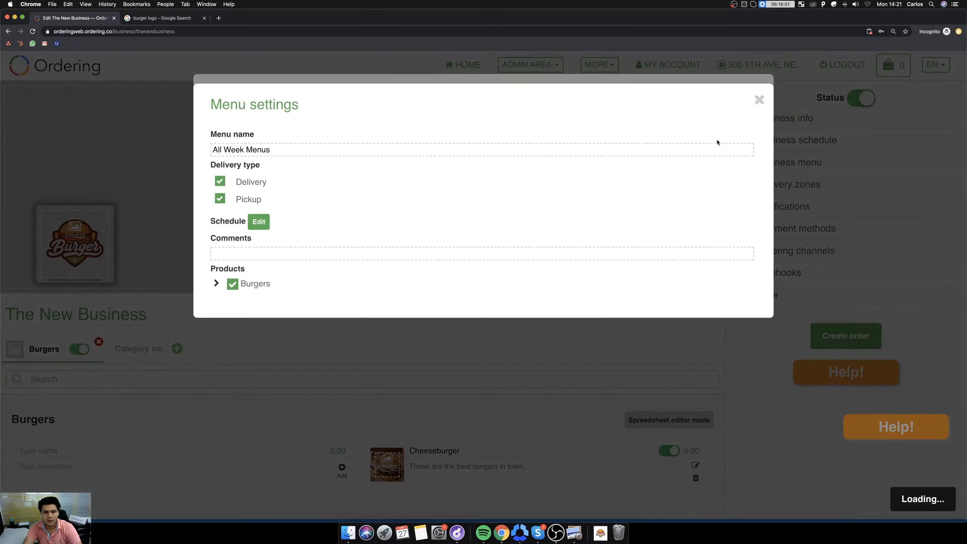
{"action": "left_click", "coordinate": [216, 273]}
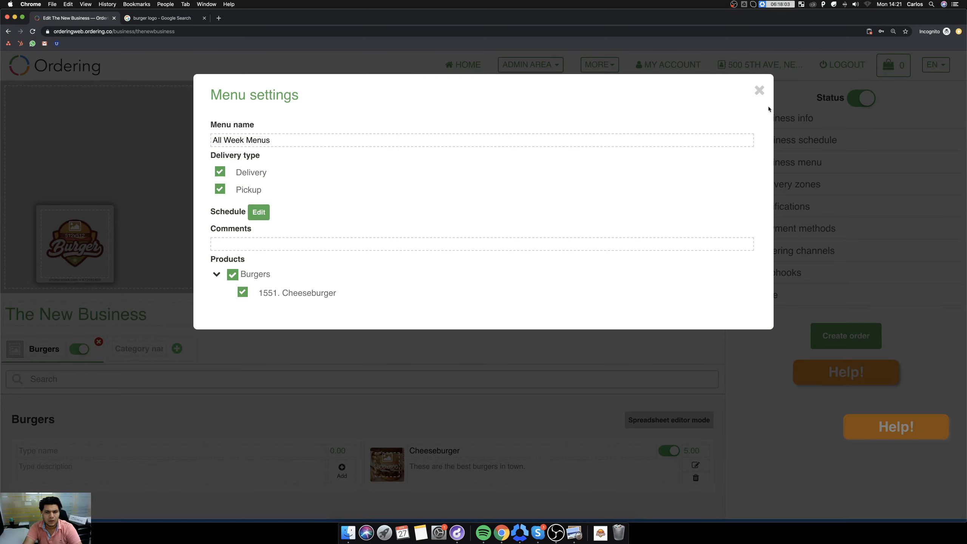
{"action": "left_click", "coordinate": [249, 173]}
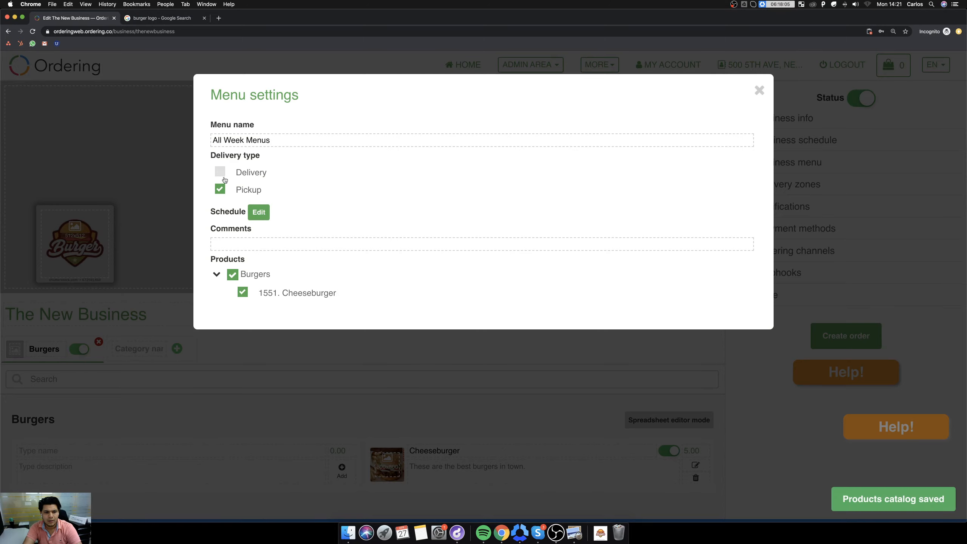
{"action": "left_click", "coordinate": [240, 178]}
{"action": "left_click", "coordinate": [257, 212]}
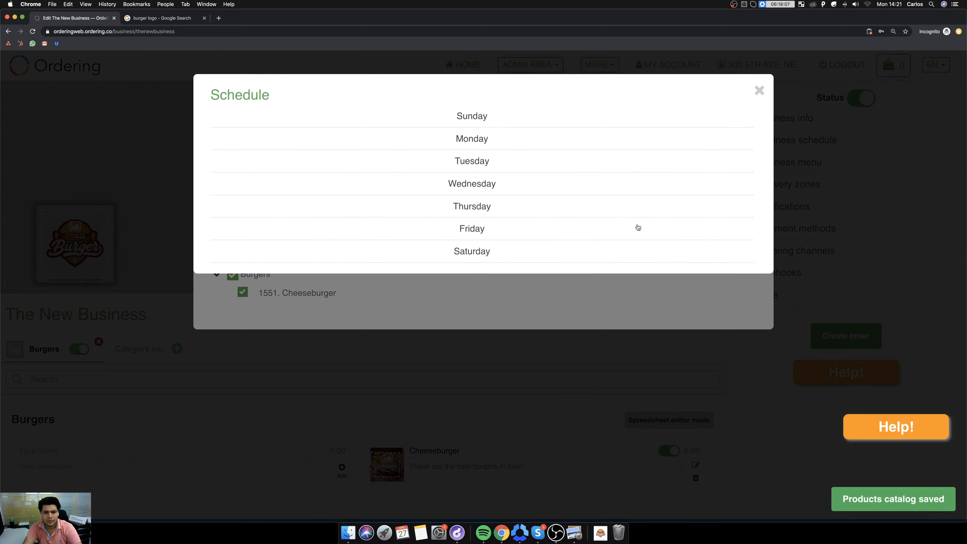
{"action": "left_click", "coordinate": [468, 139]}
{"action": "left_click", "coordinate": [758, 90]}
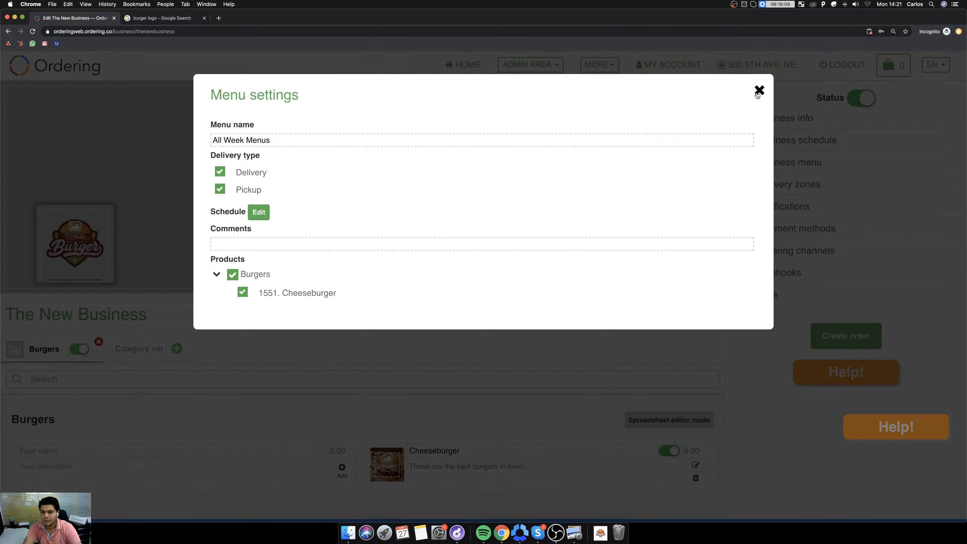
{"action": "left_click", "coordinate": [758, 90]}
{"action": "left_click", "coordinate": [759, 90]}
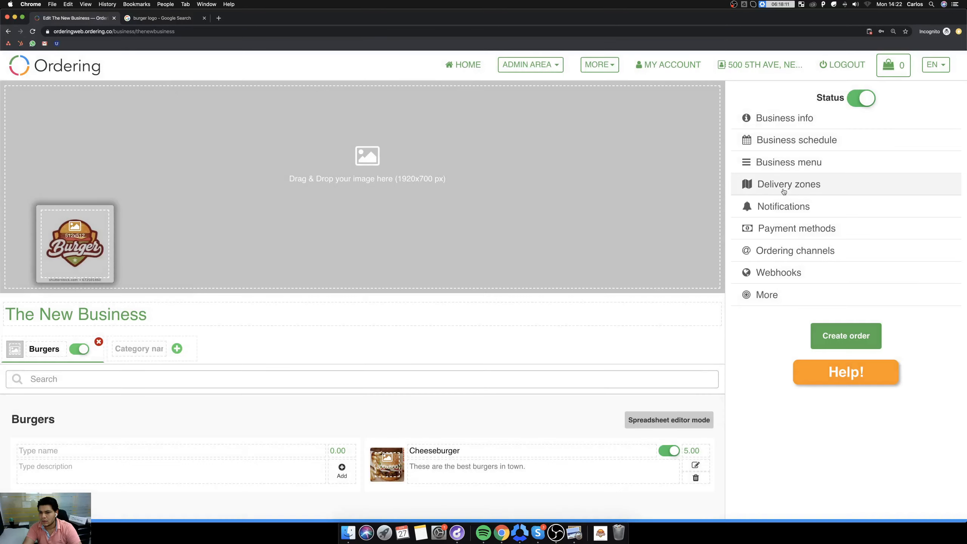
Enlarge the polygon of The New Business Delivery Zone outward on all sides, from the Hudson River to the East River, and save it.
{"action": "left_click", "coordinate": [782, 189]}
{"action": "left_click", "coordinate": [726, 139]}
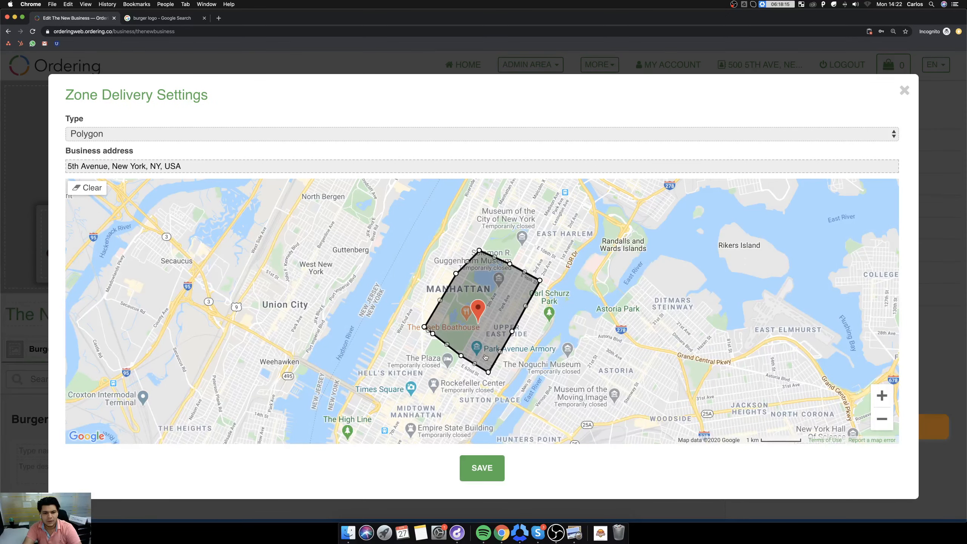
{"action": "left_click_drag", "start_coordinate": [490, 372], "coordinate": [490, 414]}
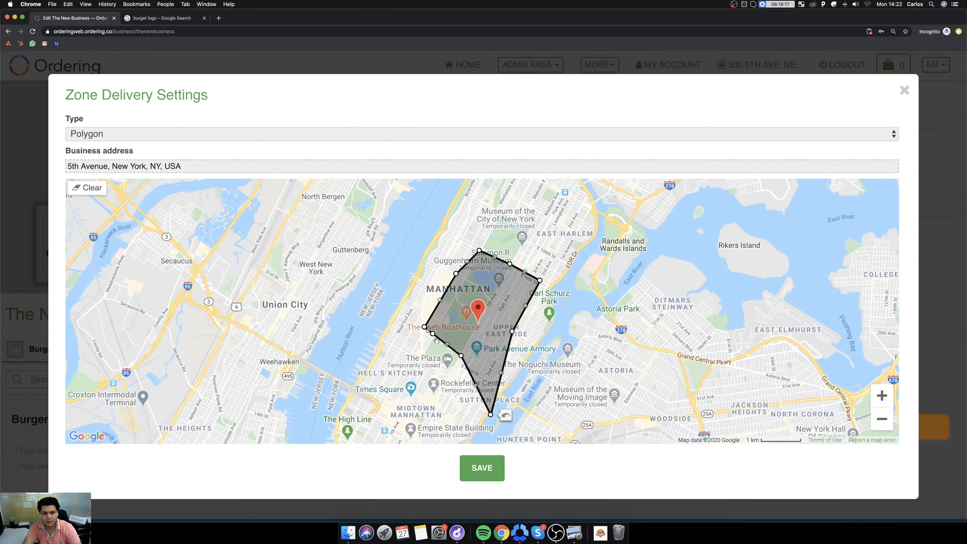
{"action": "left_click_drag", "start_coordinate": [433, 333], "coordinate": [355, 365]}
{"action": "left_click_drag", "start_coordinate": [461, 355], "coordinate": [436, 405]}
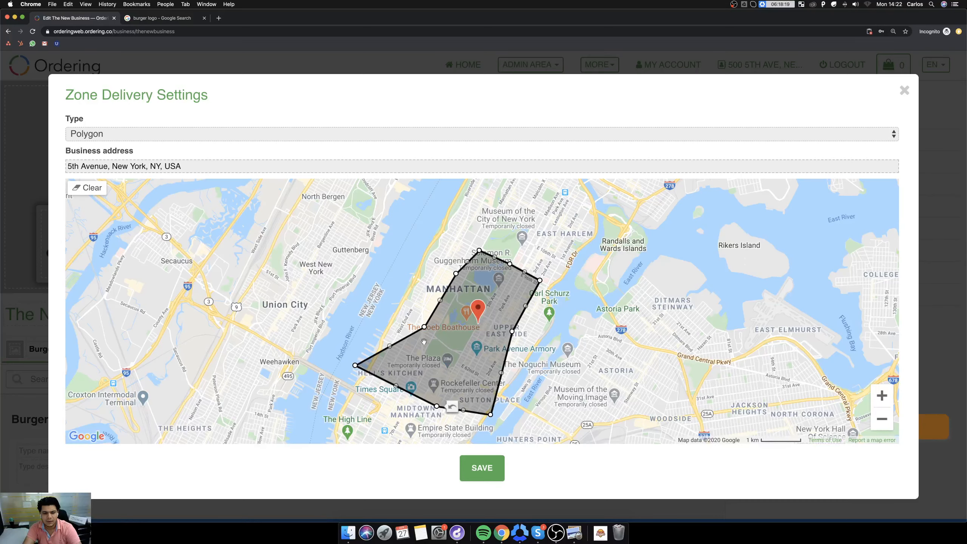
{"action": "left_click_drag", "start_coordinate": [423, 327], "coordinate": [355, 277]}
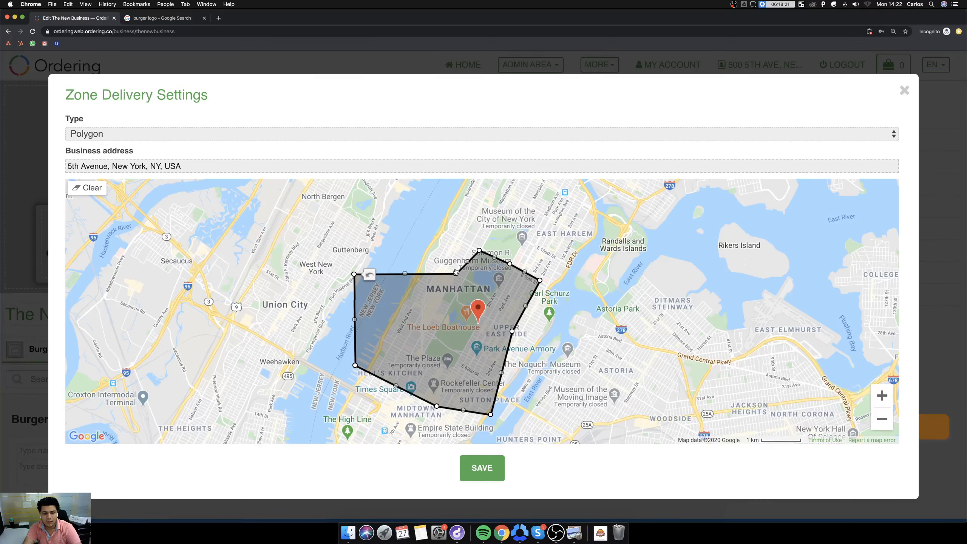
{"action": "left_click_drag", "start_coordinate": [455, 271], "coordinate": [414, 185]}
{"action": "left_click_drag", "start_coordinate": [480, 251], "coordinate": [504, 214]}
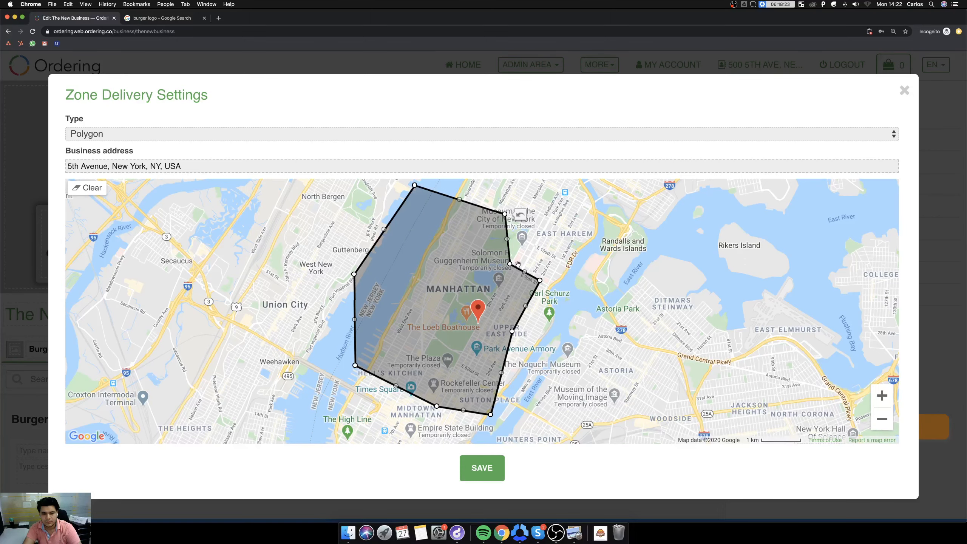
{"action": "left_click_drag", "start_coordinate": [510, 263], "coordinate": [550, 244]}
{"action": "left_click_drag", "start_coordinate": [540, 280], "coordinate": [601, 288]}
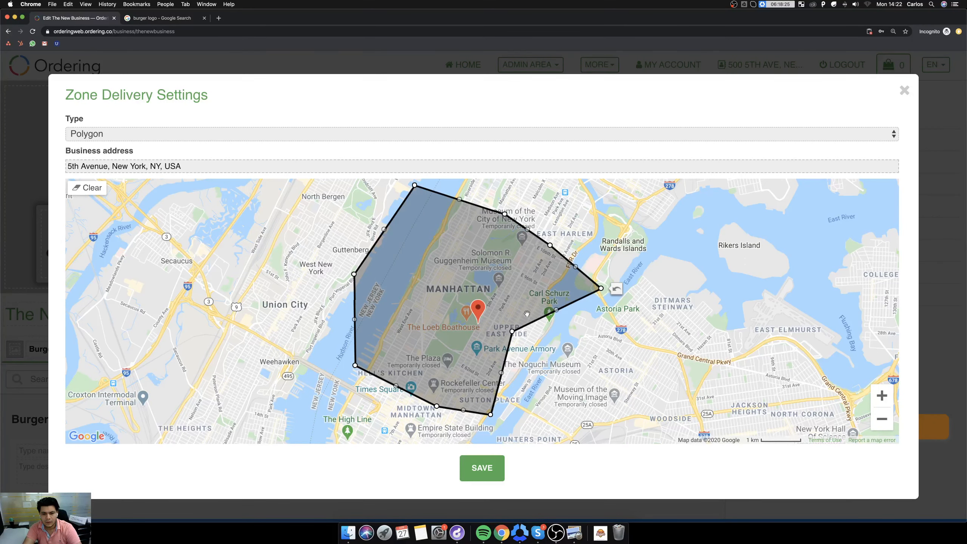
{"action": "left_click_drag", "start_coordinate": [512, 331], "coordinate": [540, 360]}
{"action": "left_click", "coordinate": [482, 467]}
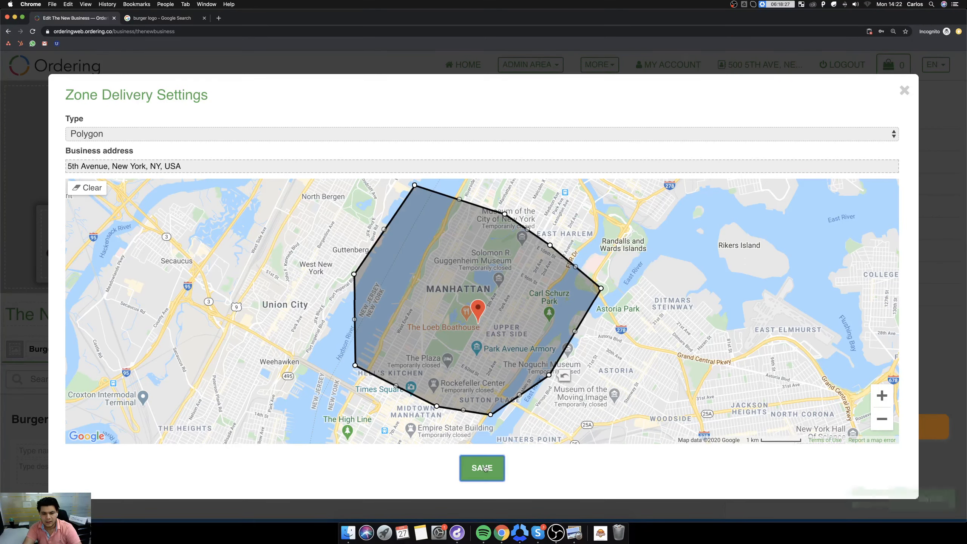
{"action": "left_click", "coordinate": [759, 91]}
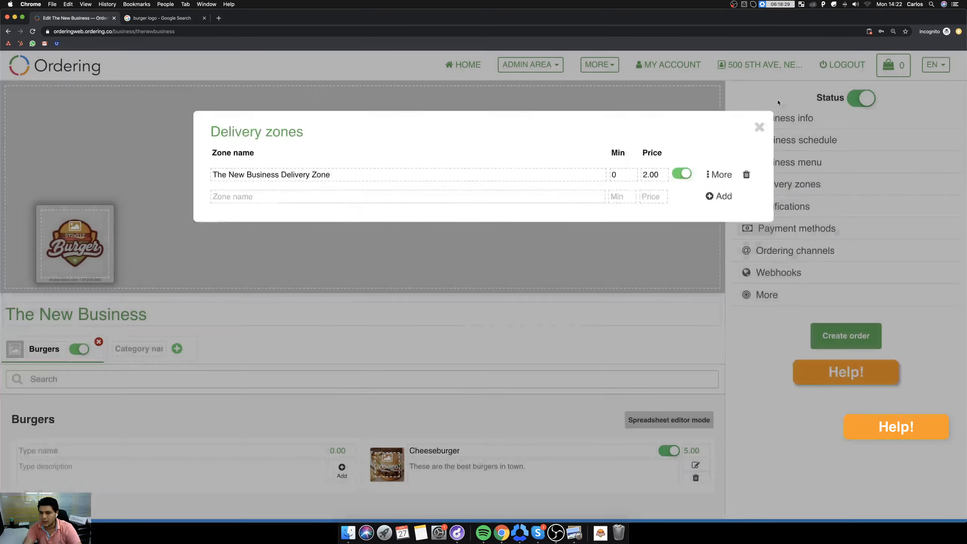
Review the owner choices and the business type in the business information.
{"action": "left_click", "coordinate": [784, 119]}
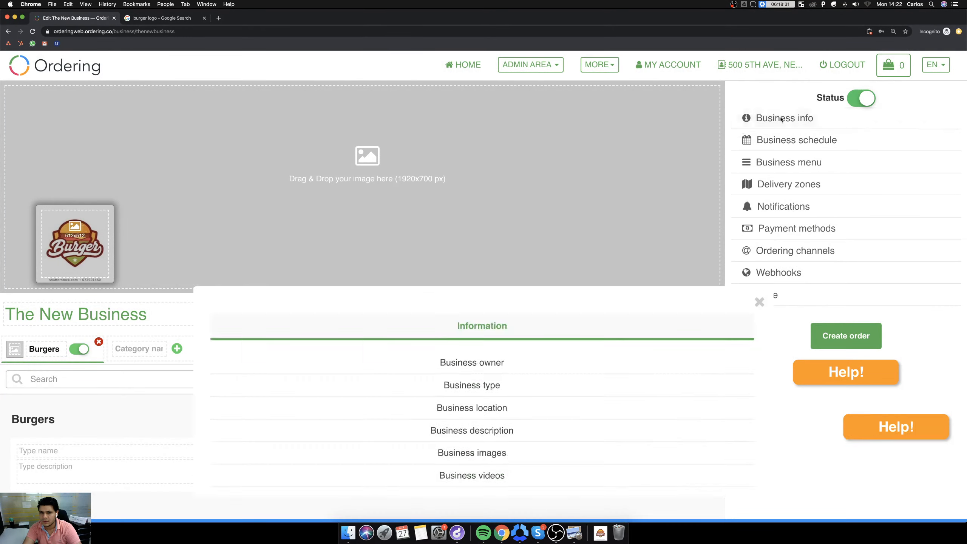
{"action": "left_click", "coordinate": [483, 151]}
{"action": "left_click", "coordinate": [415, 192]}
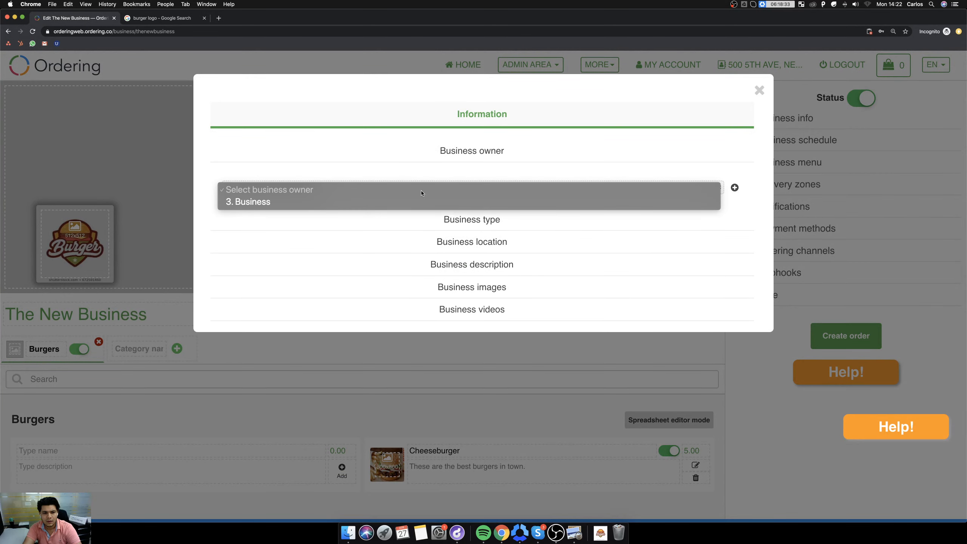
{"action": "left_click", "coordinate": [705, 227]}
{"action": "left_click", "coordinate": [501, 221]}
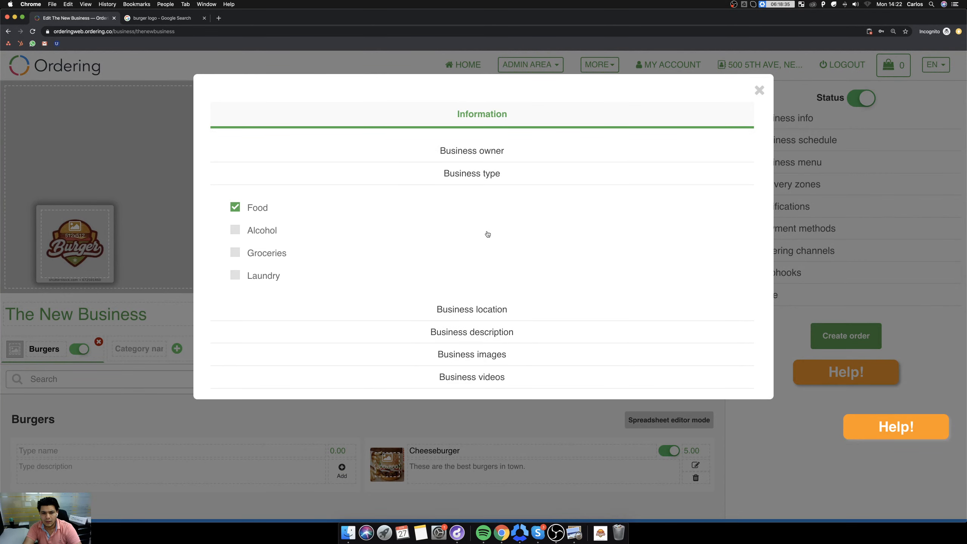
Reselect the business's address from the suggestions in its location settings and check its position on the map.
{"action": "left_click", "coordinate": [473, 319]}
{"action": "left_click", "coordinate": [386, 319]}
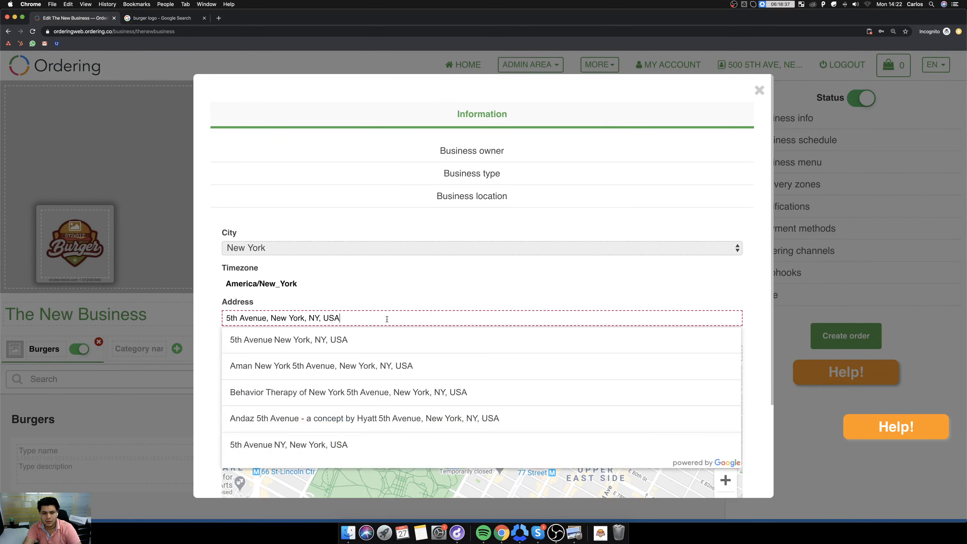
{"action": "left_click", "coordinate": [367, 338]}
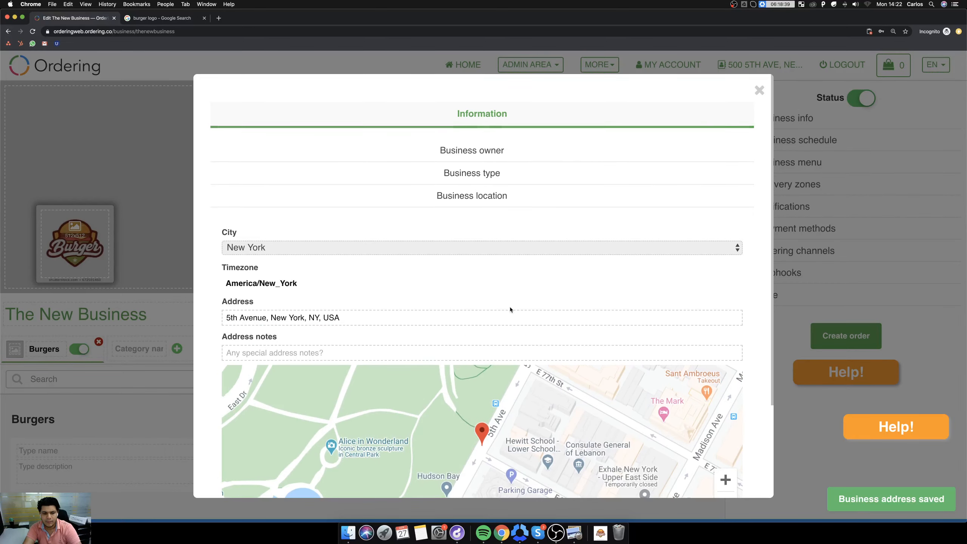
{"action": "scroll", "coordinate": [509, 307], "scroll_direction": "down", "scroll_amount": 3}
{"action": "triple_click", "coordinate": [350, 192]}
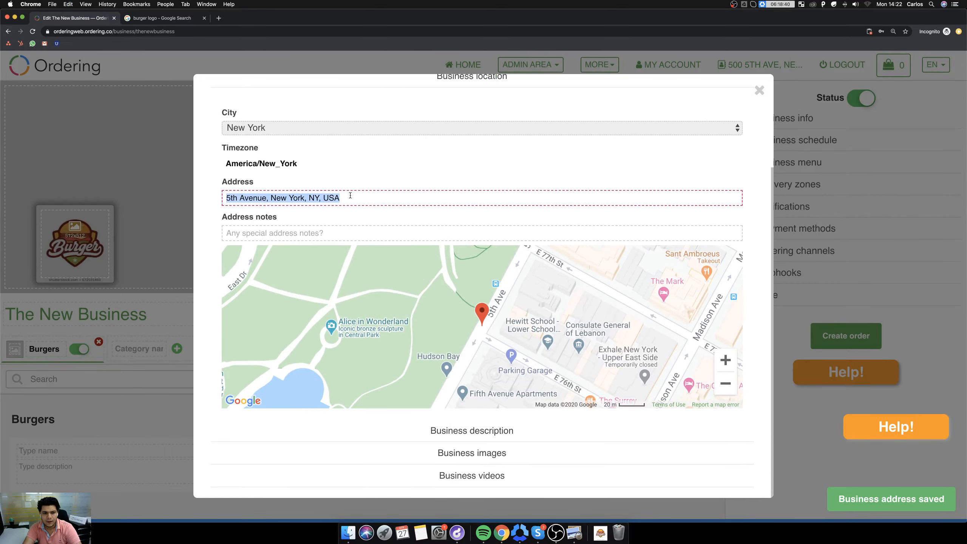
Log out of the admin account and search for delivery businesses near the new business's address.
{"action": "left_click", "coordinate": [760, 90]}
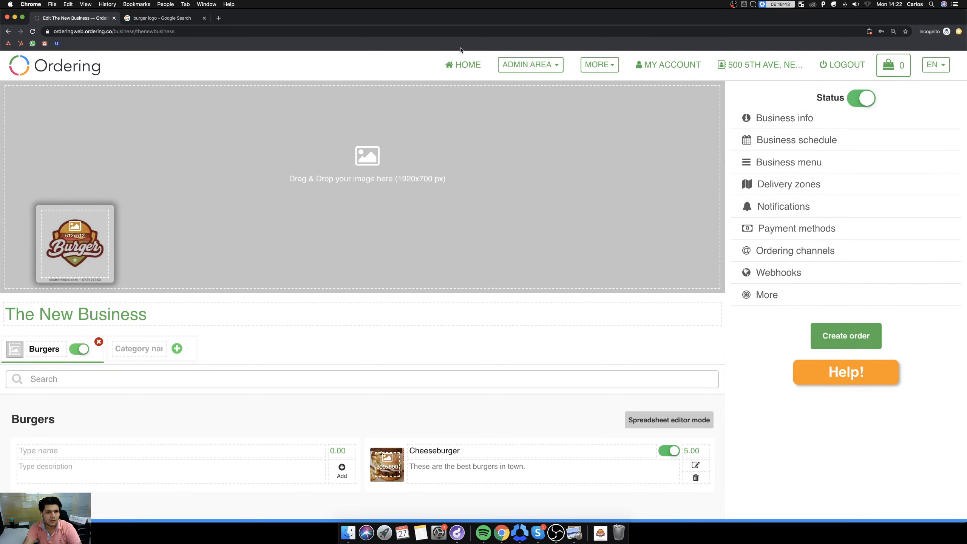
{"action": "left_click", "coordinate": [826, 69]}
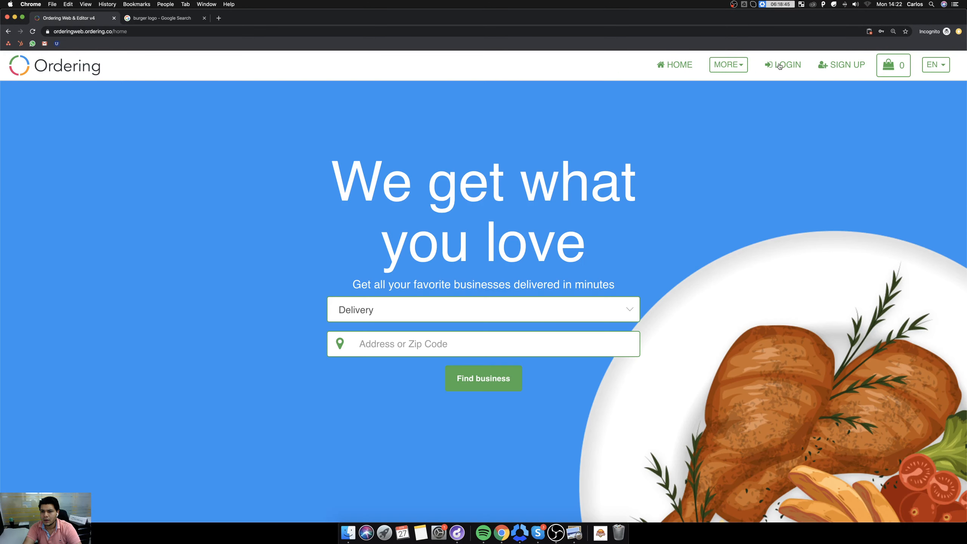
{"action": "left_click", "coordinate": [384, 347]}
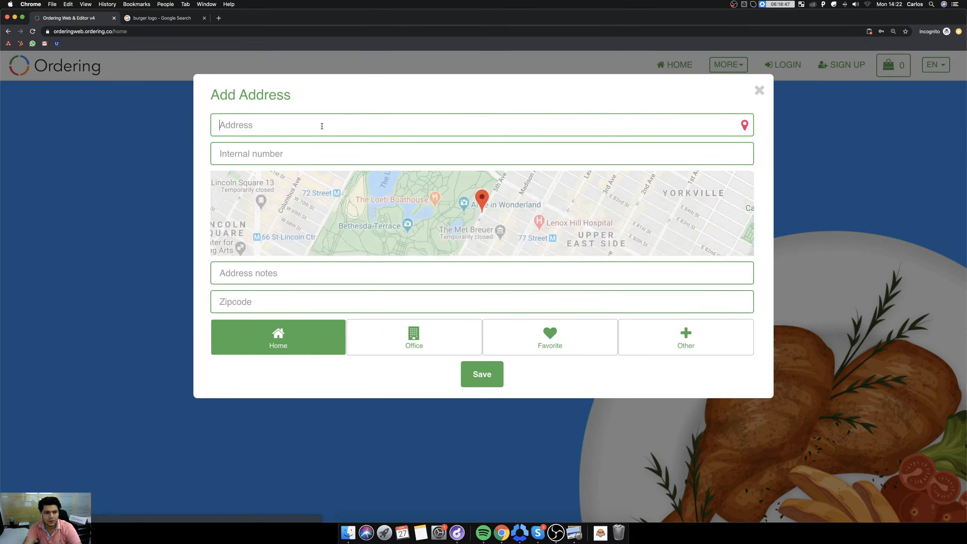
{"action": "left_click", "coordinate": [352, 143]}
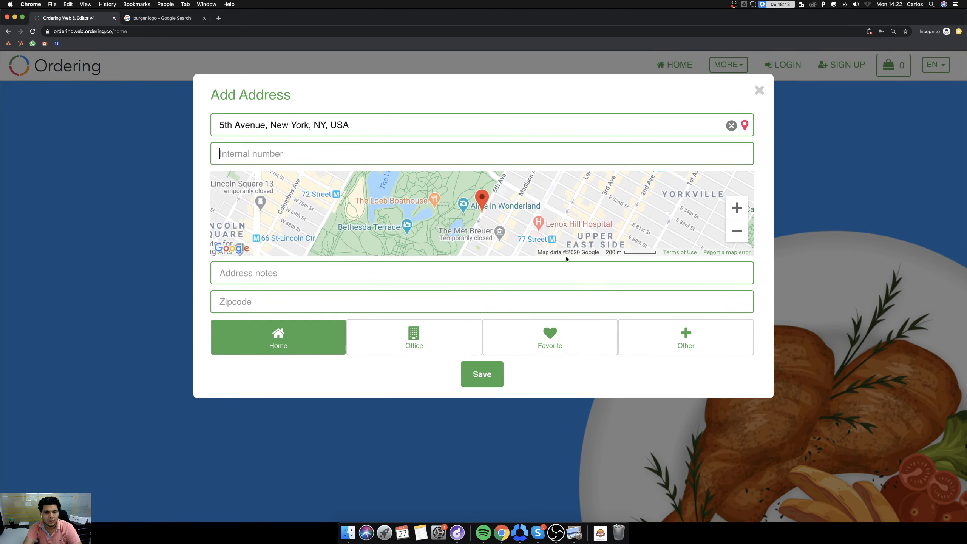
{"action": "left_click", "coordinate": [480, 368]}
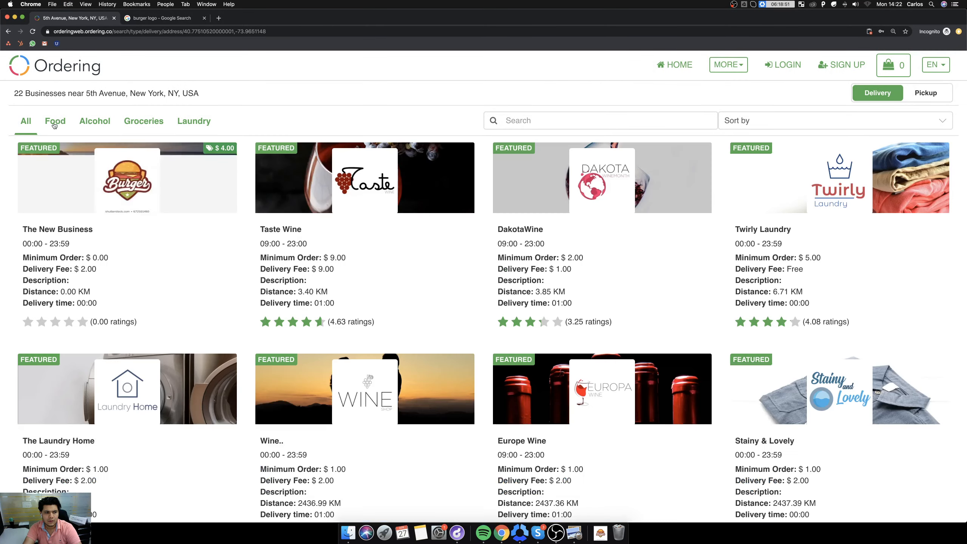
Filter the businesses to Food and look over The New Business page as a customer.
{"action": "left_click", "coordinate": [60, 124]}
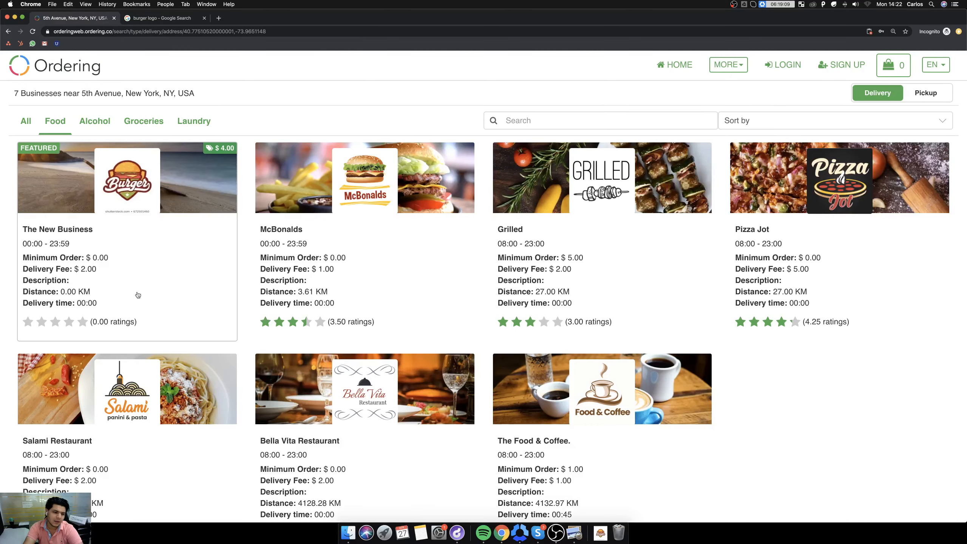
{"action": "left_click", "coordinate": [124, 270]}
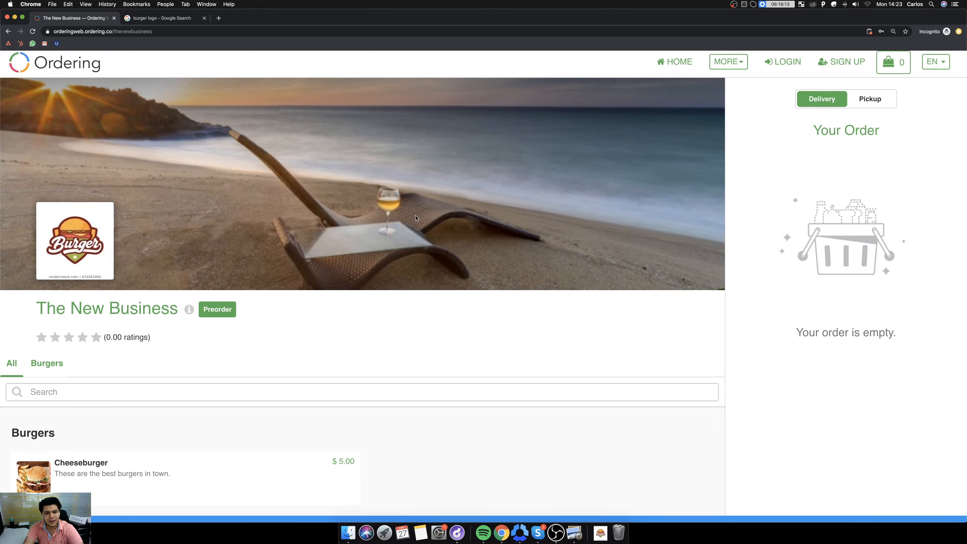
{"action": "scroll", "coordinate": [417, 237], "scroll_direction": "down", "scroll_amount": 3}
{"action": "scroll", "coordinate": [422, 267], "scroll_direction": "up", "scroll_amount": 2}
{"action": "scroll", "coordinate": [427, 274], "scroll_direction": "up", "scroll_amount": 1}
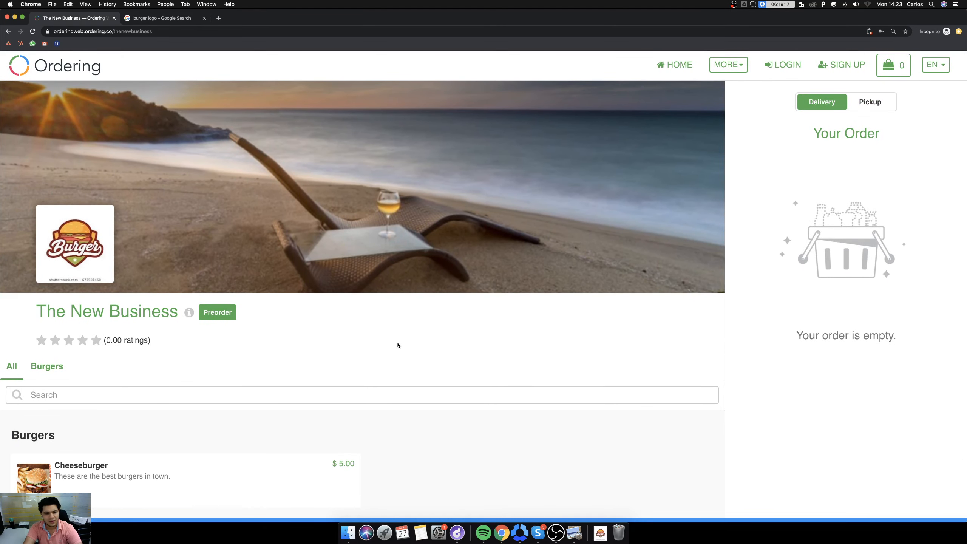
Add four Cheeseburgers from the Burgers category to the order.
{"action": "left_click", "coordinate": [52, 370]}
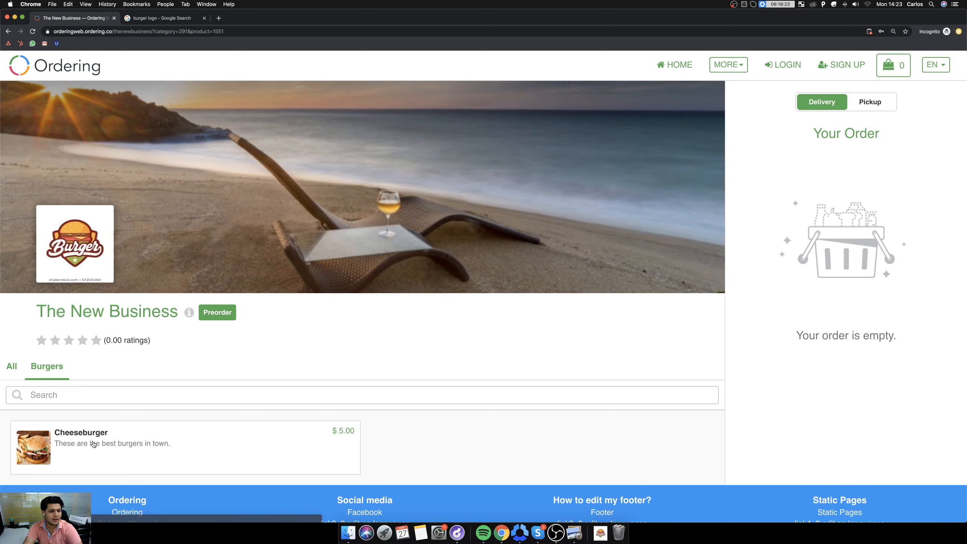
{"action": "left_click", "coordinate": [124, 436]}
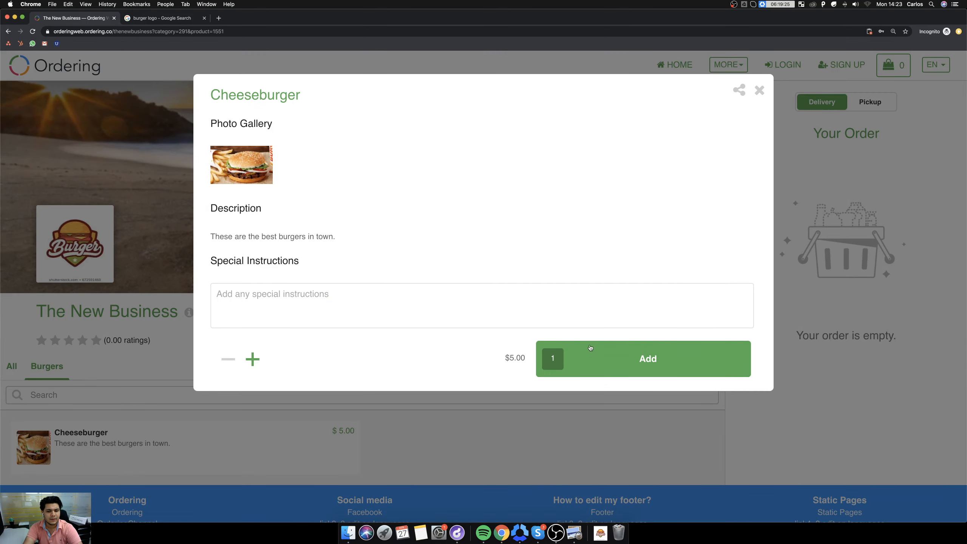
{"action": "left_click", "coordinate": [251, 360]}
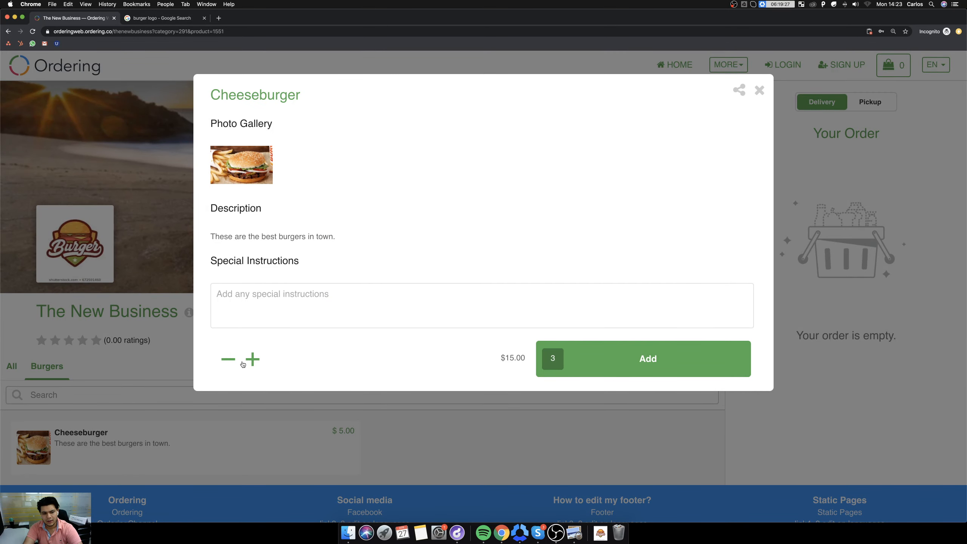
{"action": "left_click", "coordinate": [244, 362]}
{"action": "left_click", "coordinate": [625, 360]}
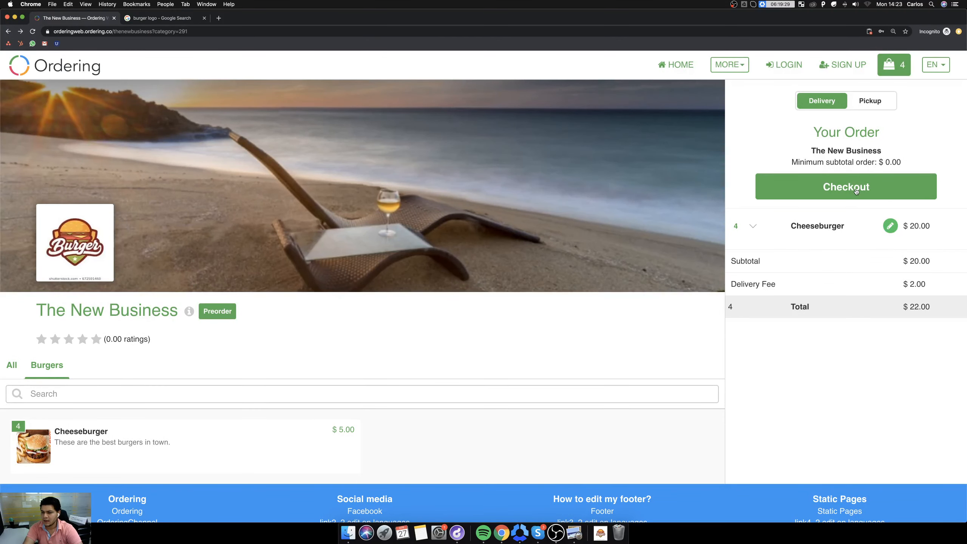
Proceed to checkout as a guest and fill in the customer's name, e-mail and mobile phone.
{"action": "left_click", "coordinate": [855, 190]}
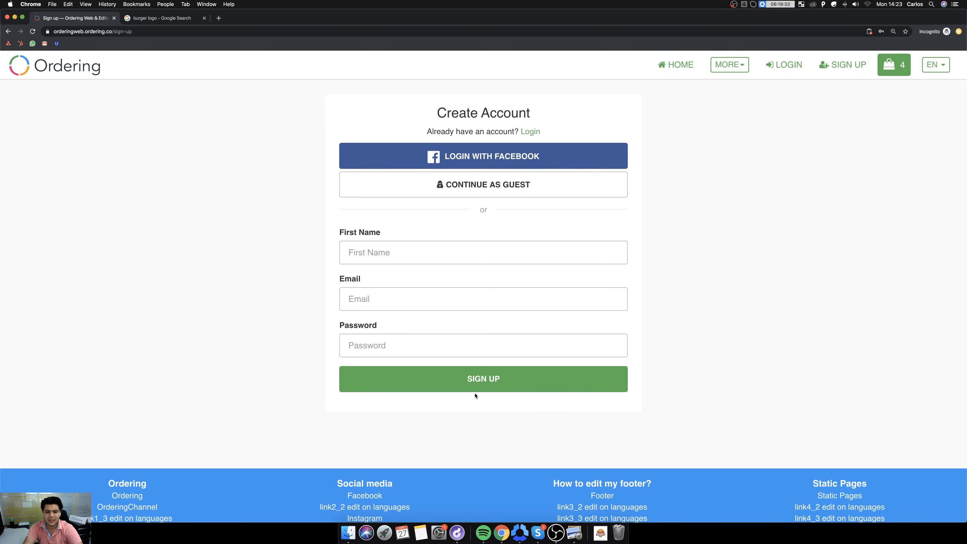
{"action": "left_click", "coordinate": [505, 182]}
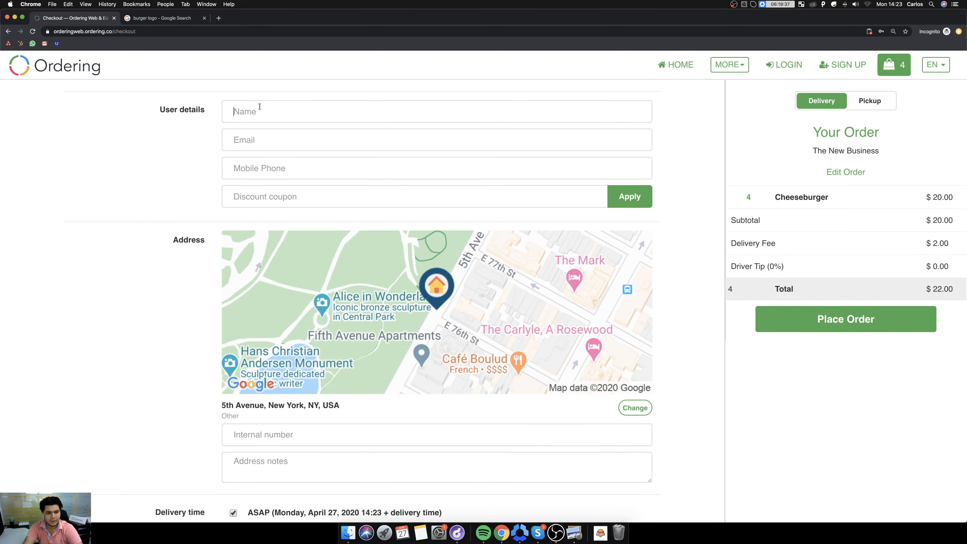
{"action": "type", "text": "Mauricio"}
{"action": "key", "text": "Tab"}
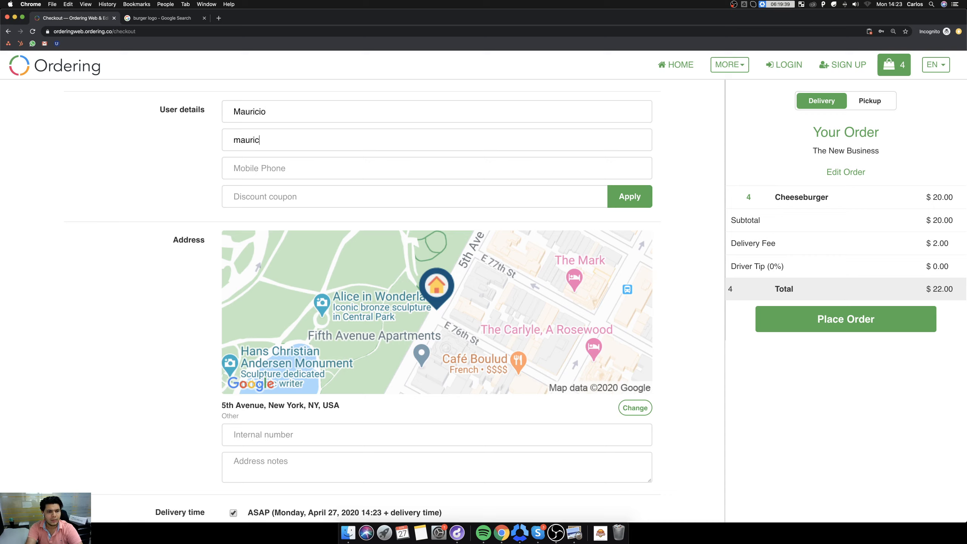
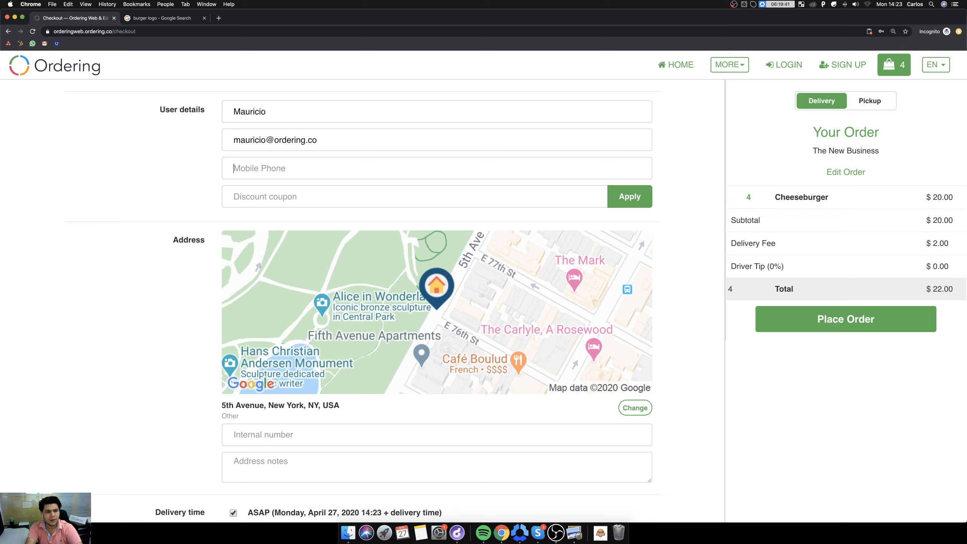
{"action": "key", "text": "Tab"}
{"action": "type", "text": "12312312123"}
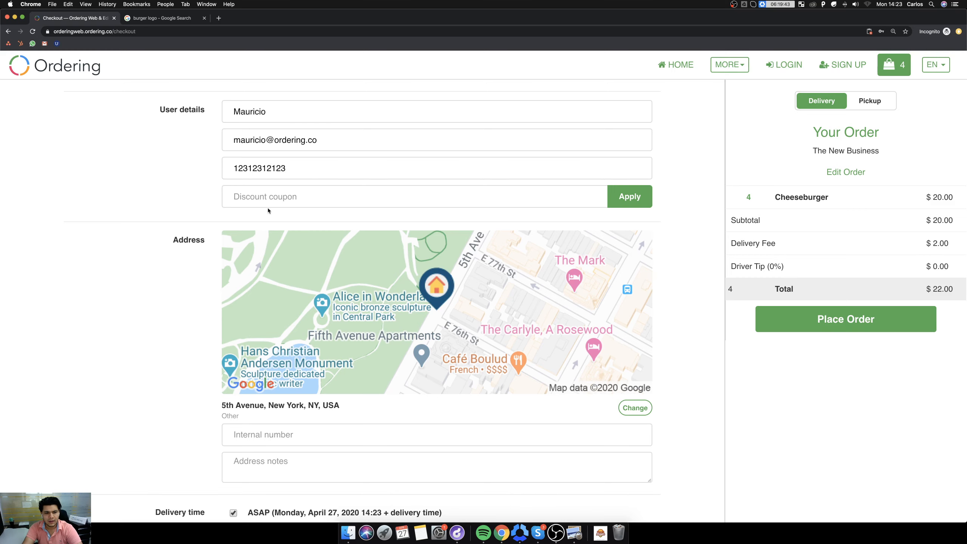
Apply the discount coupon freeburgercode to the order.
{"action": "left_click", "coordinate": [297, 196]}
{"action": "key", "text": "super+shift+v"}
{"action": "double_click", "coordinate": [141, 462]}
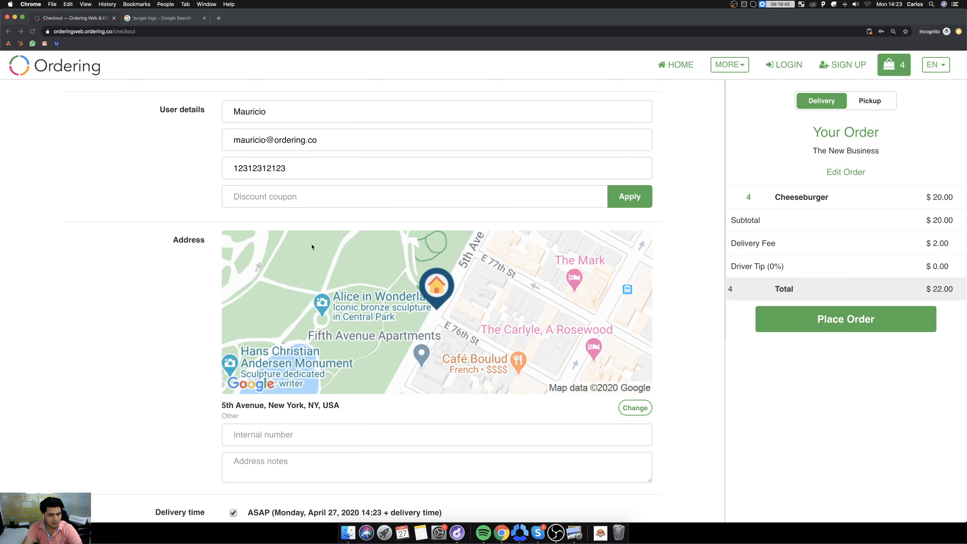
{"action": "left_click", "coordinate": [648, 201]}
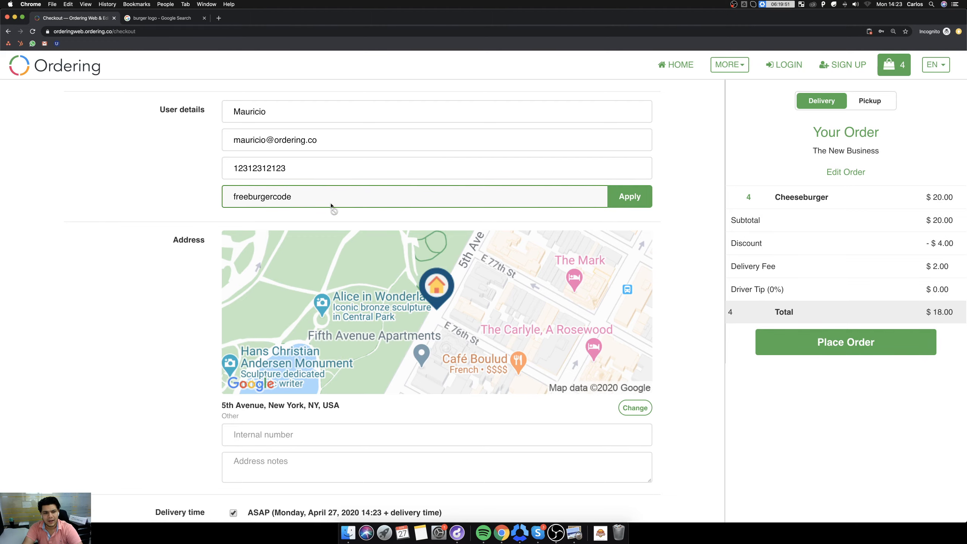
Enter the customer's floor and apartment as the internal number of the delivery address.
{"action": "scroll", "coordinate": [438, 213], "scroll_direction": "down", "scroll_amount": 2}
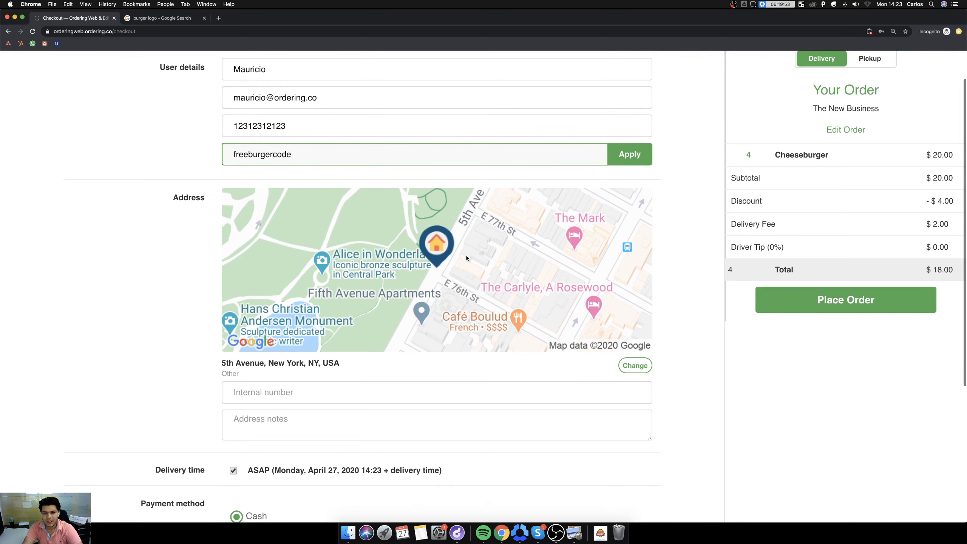
{"action": "scroll", "coordinate": [461, 244], "scroll_direction": "down", "scroll_amount": 3}
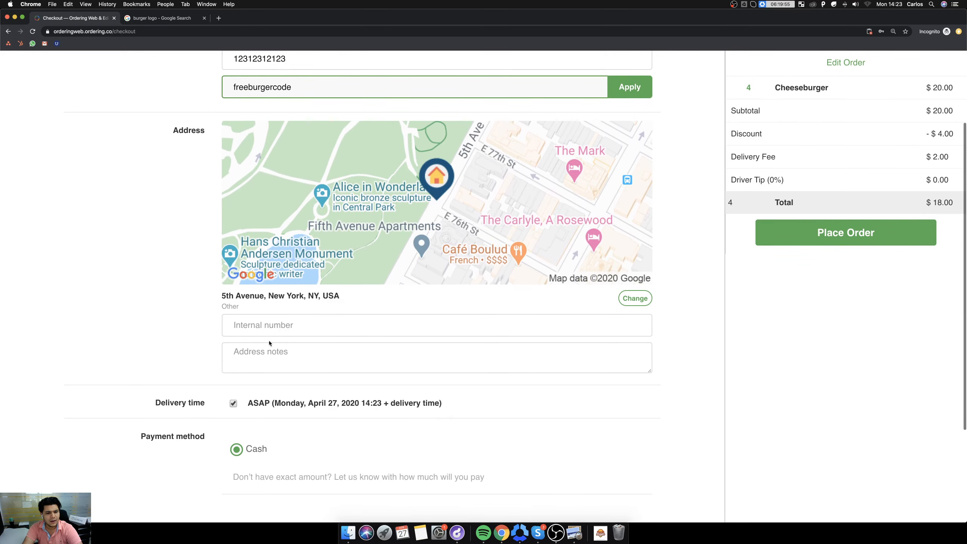
{"action": "left_click", "coordinate": [321, 326]}
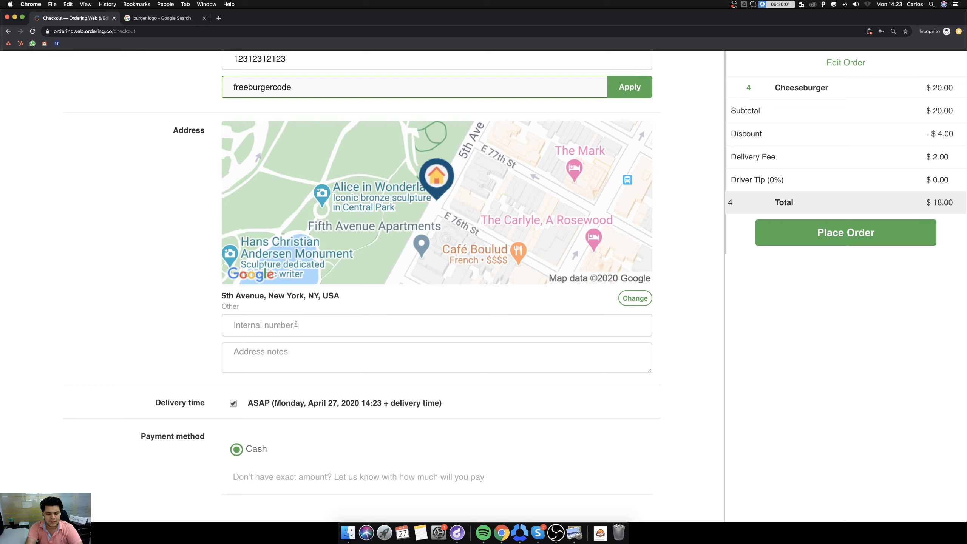
{"action": "type", "text": "Third floor"}
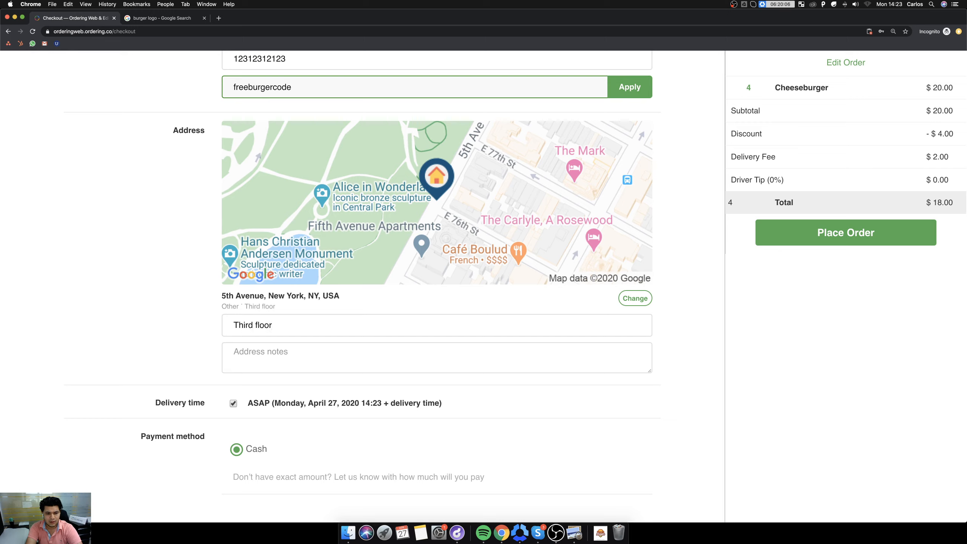
{"action": "type", "text": ", apt 2b"}
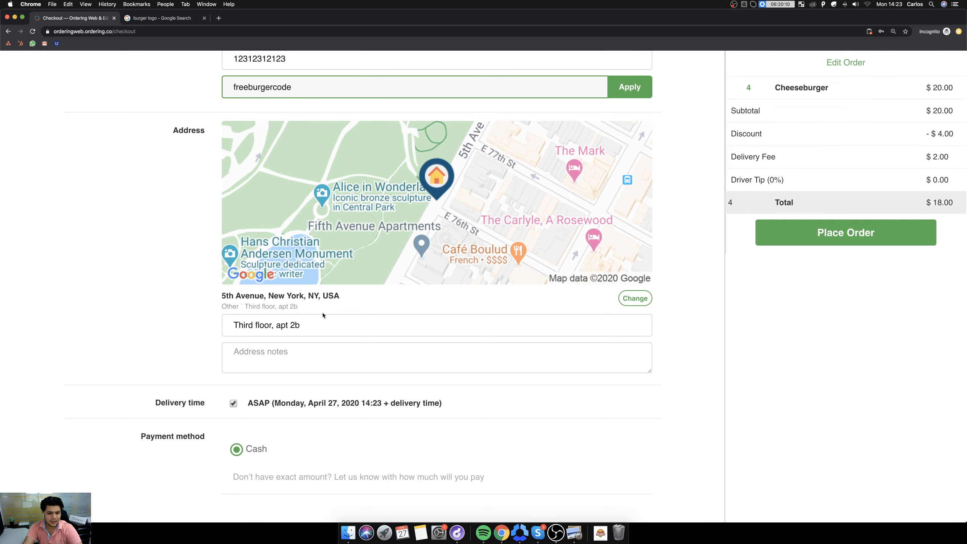
Try the scheduled date and time options for the delivery and return to ASAP.
{"action": "scroll", "coordinate": [286, 317], "scroll_direction": "down", "scroll_amount": 3}
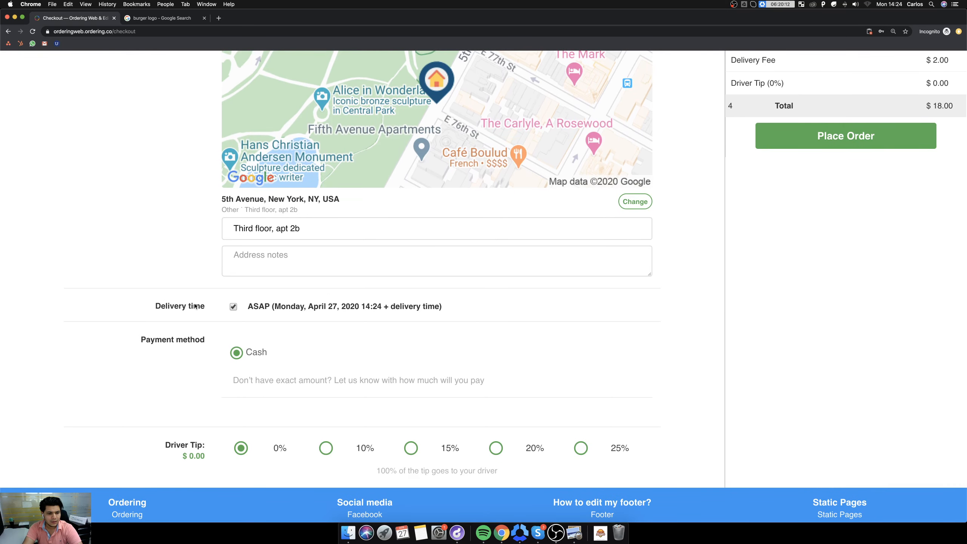
{"action": "left_click", "coordinate": [243, 308]}
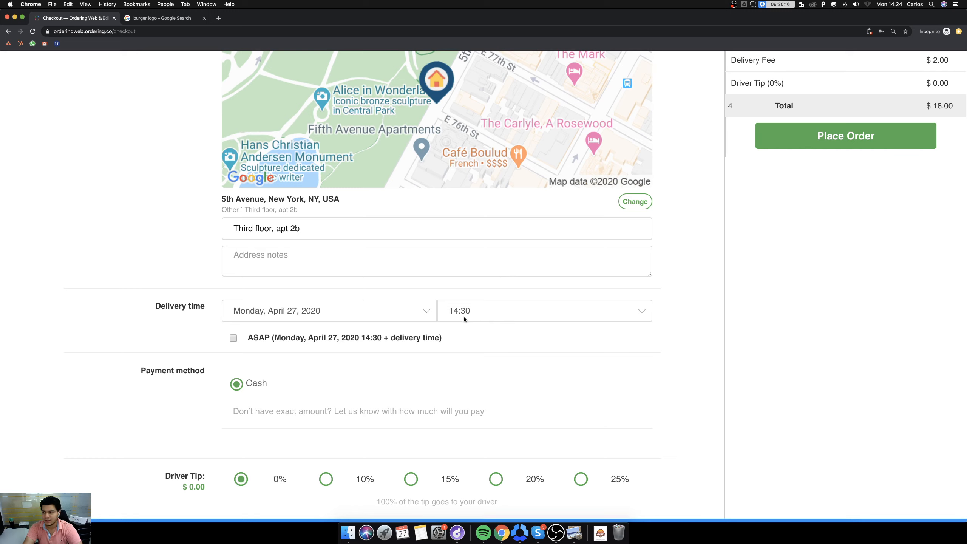
{"action": "left_click", "coordinate": [233, 338]}
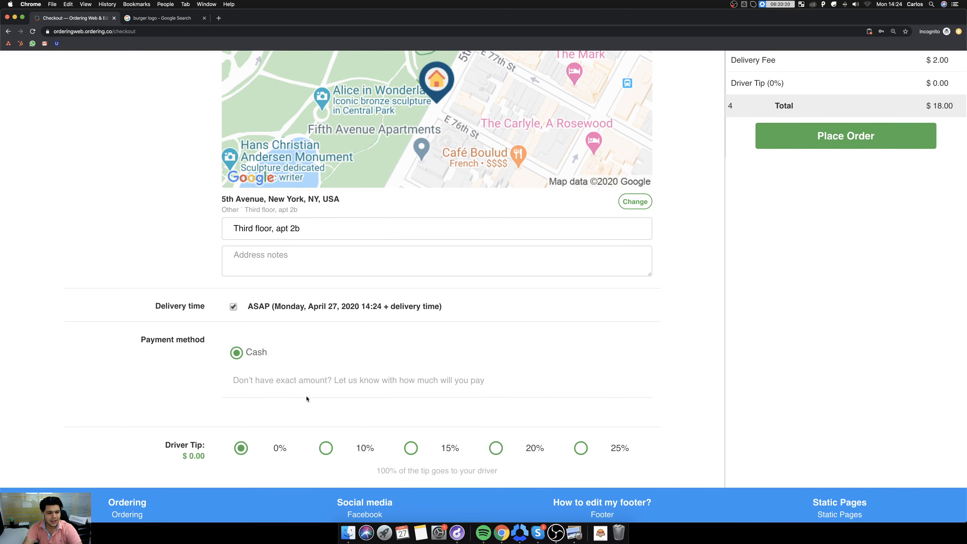
Set the driver tip to 10% and place the cash order.
{"action": "scroll", "coordinate": [306, 396], "scroll_direction": "down", "scroll_amount": 2}
{"action": "left_click", "coordinate": [330, 408]}
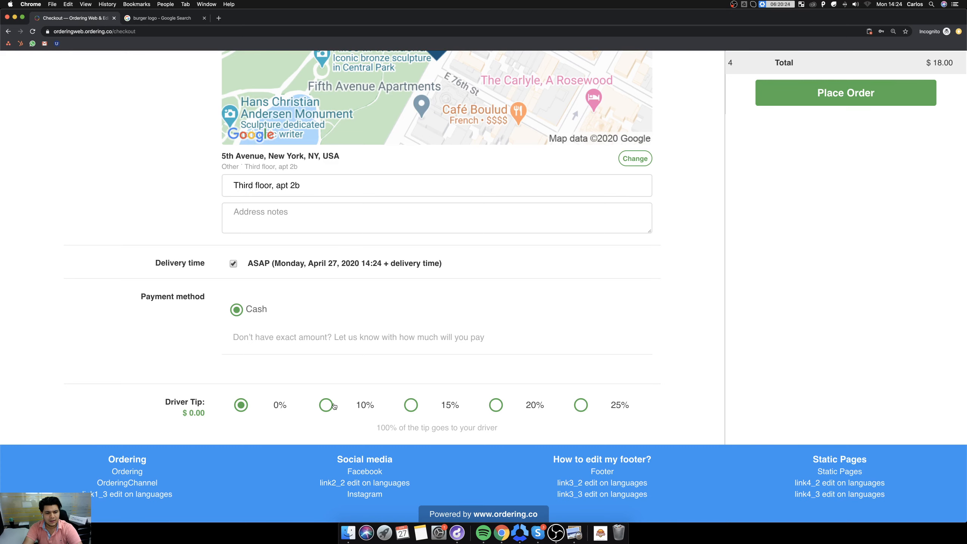
{"action": "scroll", "coordinate": [359, 380], "scroll_direction": "up", "scroll_amount": 7}
{"action": "scroll", "coordinate": [360, 380], "scroll_direction": "down", "scroll_amount": 1}
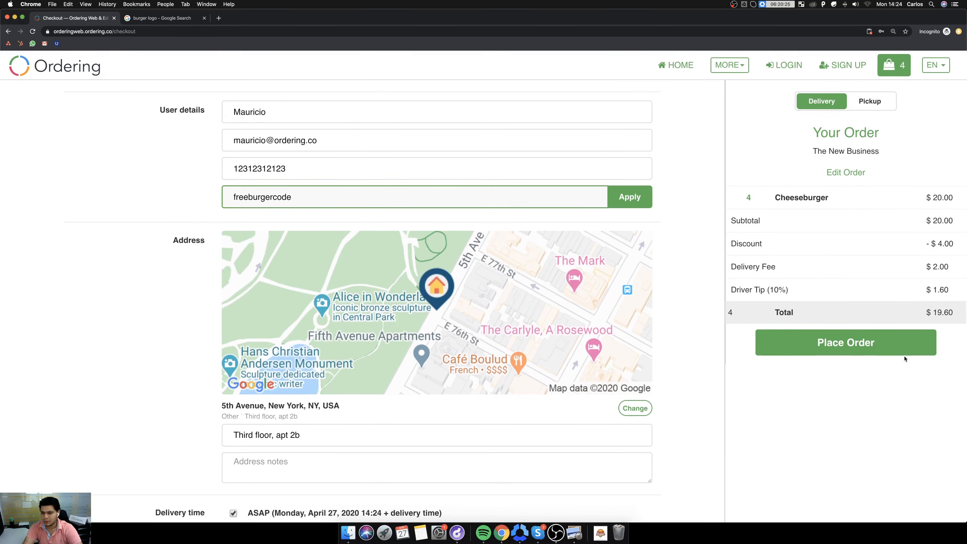
{"action": "left_click", "coordinate": [842, 342]}
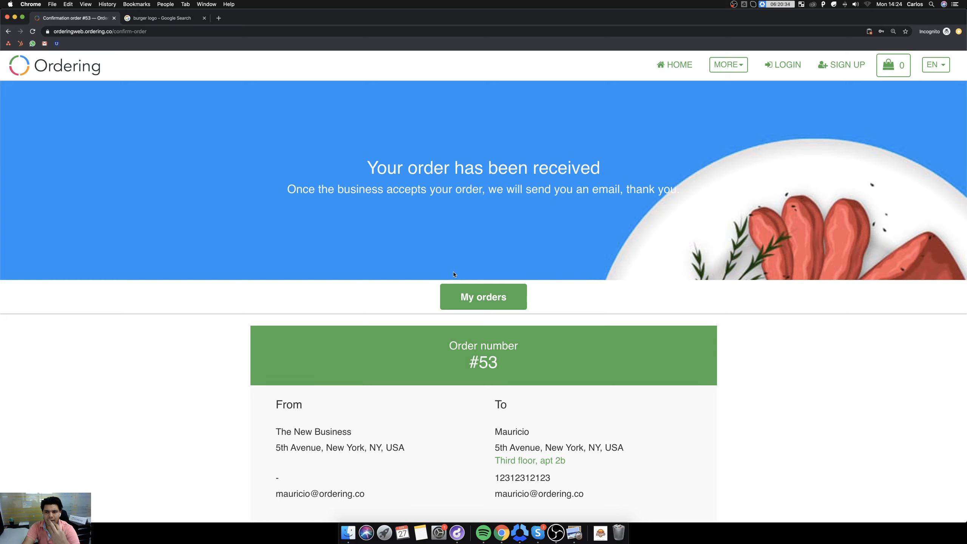
Log in with the saved super admin e-mail and password and open the orders manager.
{"action": "left_click", "coordinate": [782, 67]}
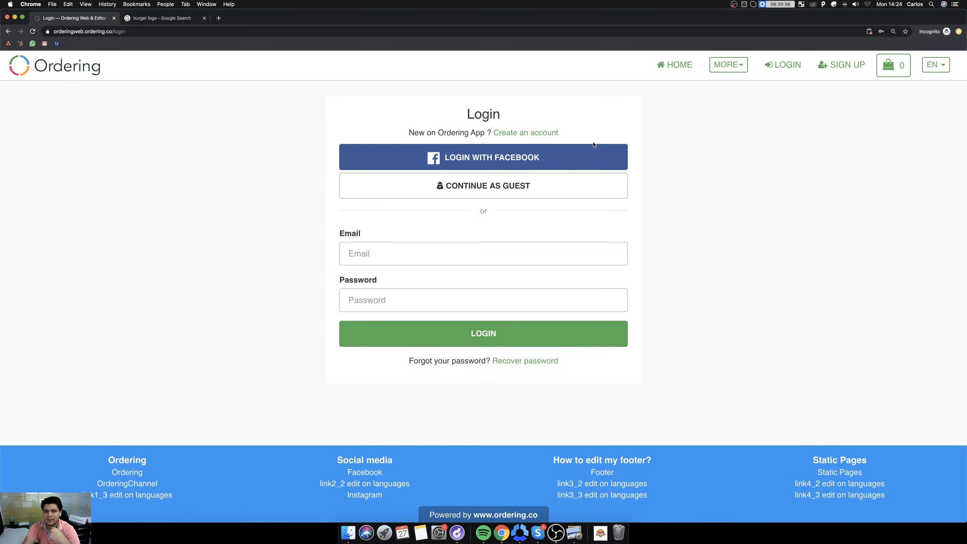
{"action": "left_click", "coordinate": [381, 252]}
{"action": "type", "text": "superad"}
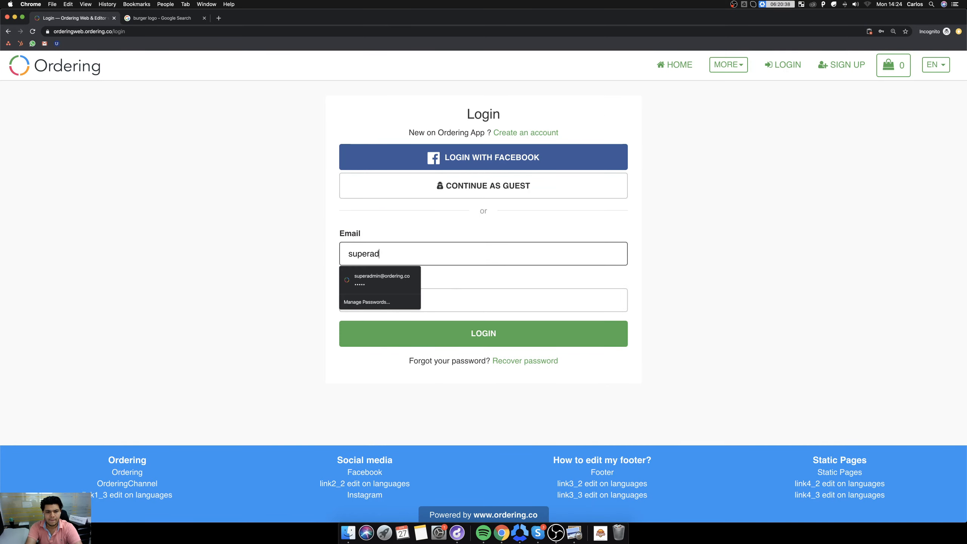
{"action": "key", "text": "Down"}
{"action": "key", "text": "Return"}
{"action": "key", "text": "Return"}
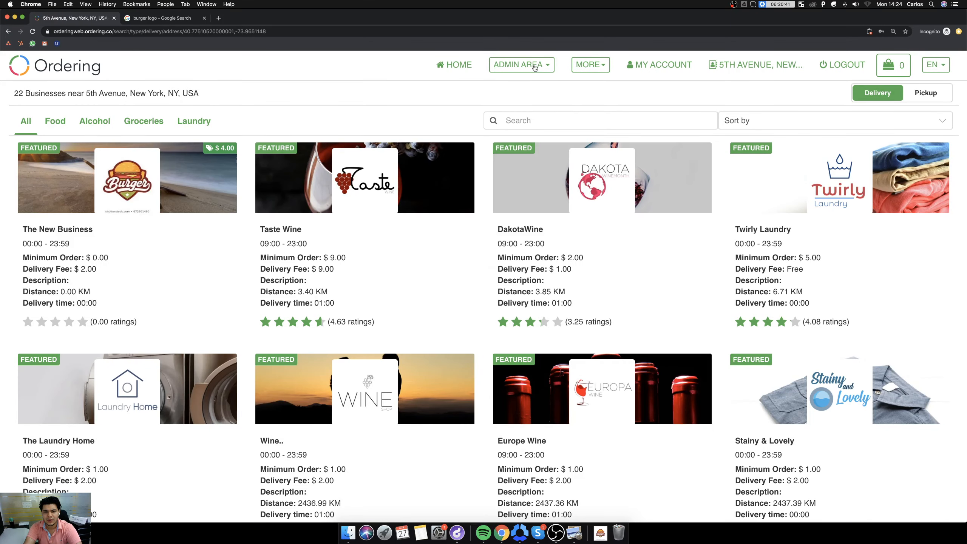
{"action": "left_click", "coordinate": [534, 65]}
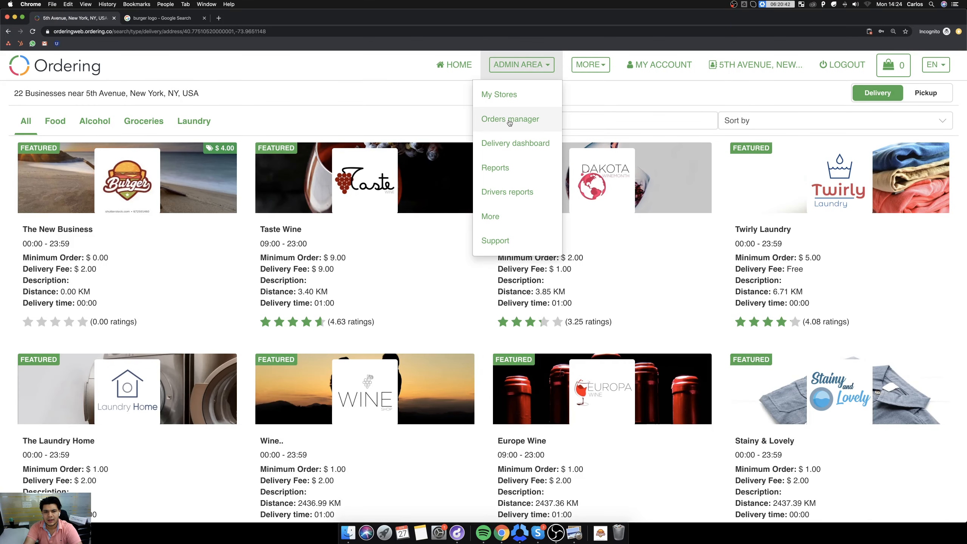
{"action": "left_click", "coordinate": [510, 121]}
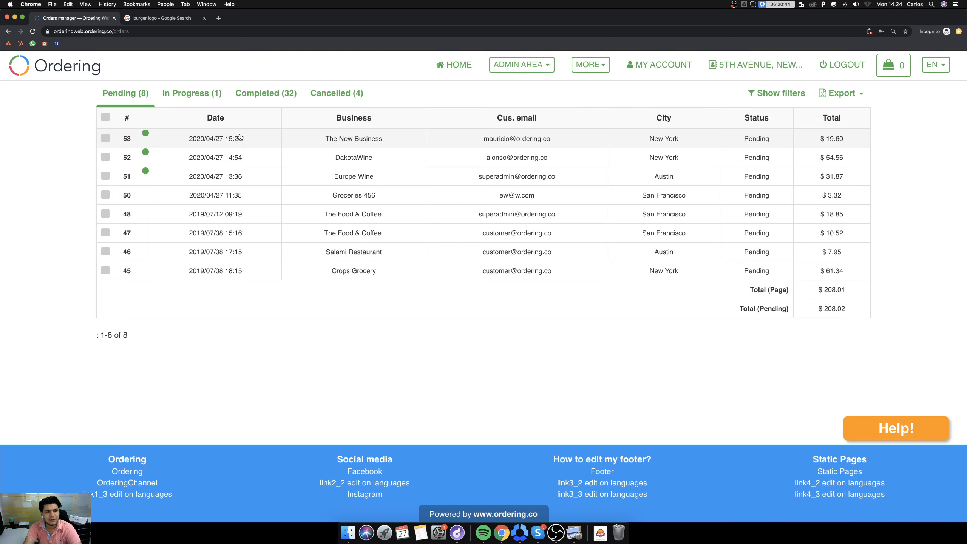
Open the pending order for The New Business and set its status to Accepted by Business.
{"action": "left_click", "coordinate": [239, 138]}
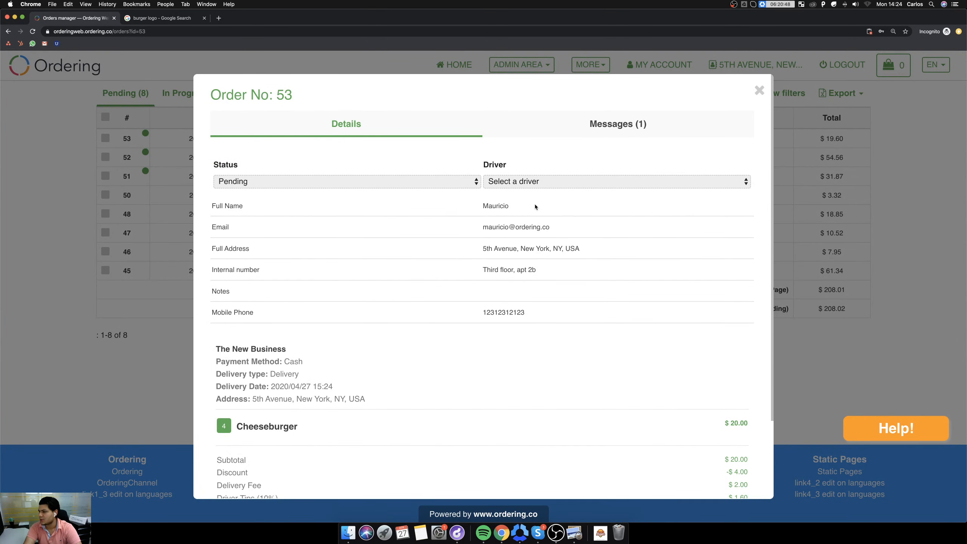
{"action": "left_click", "coordinate": [360, 183]}
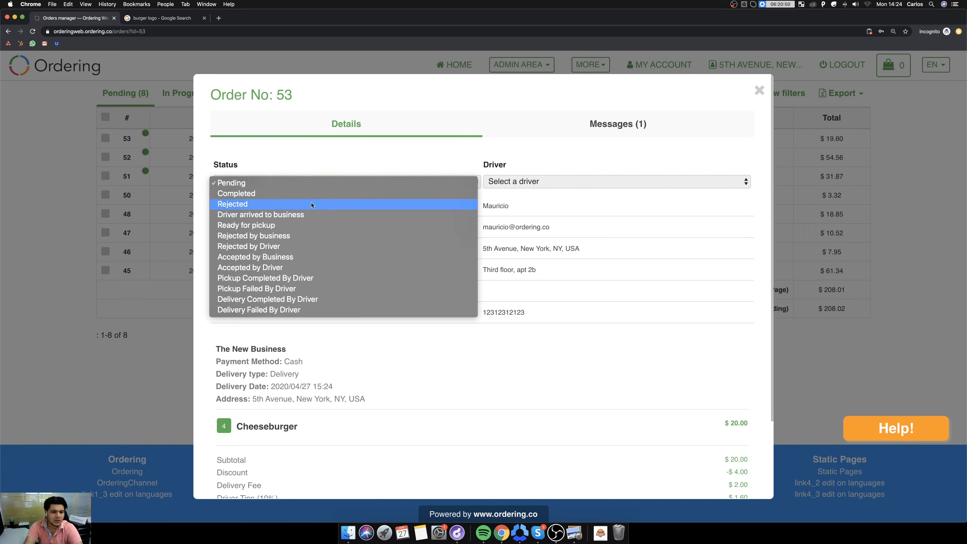
{"action": "left_click", "coordinate": [298, 258]}
Try to assign a driver to The New Business order and close its details.
{"action": "left_click", "coordinate": [560, 186]}
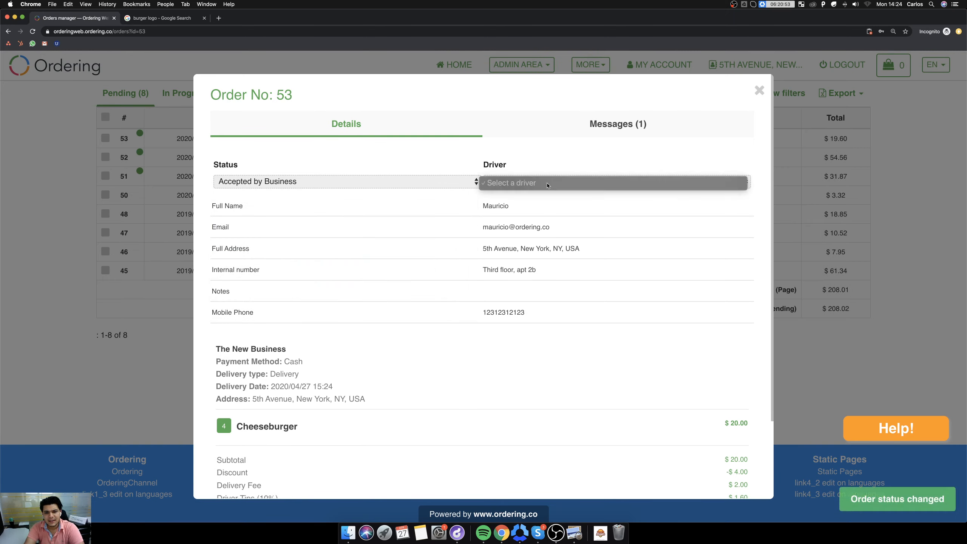
{"action": "left_click", "coordinate": [417, 270]}
{"action": "left_click", "coordinate": [525, 185]}
{"action": "left_click", "coordinate": [465, 218]}
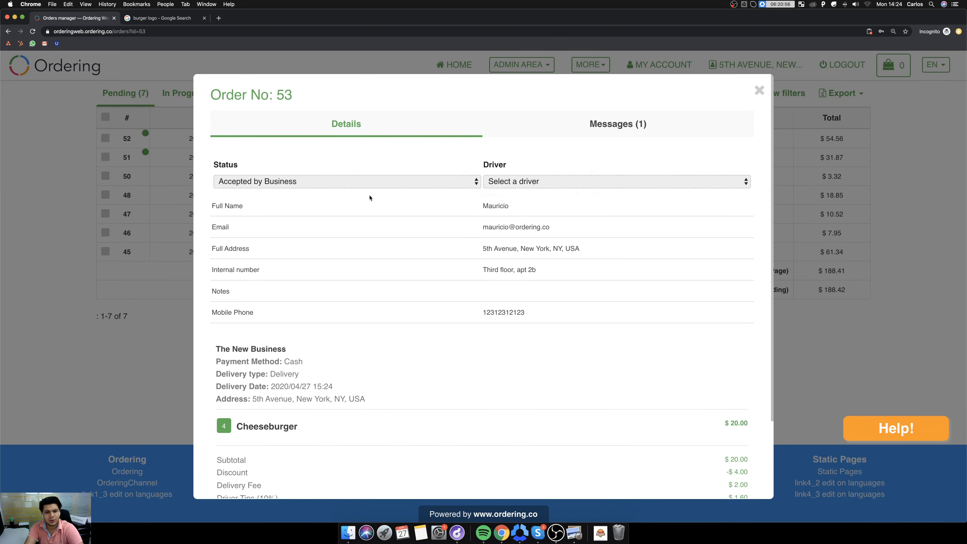
{"action": "left_click", "coordinate": [440, 181]}
{"action": "left_click", "coordinate": [492, 226]}
{"action": "left_click", "coordinate": [758, 93]}
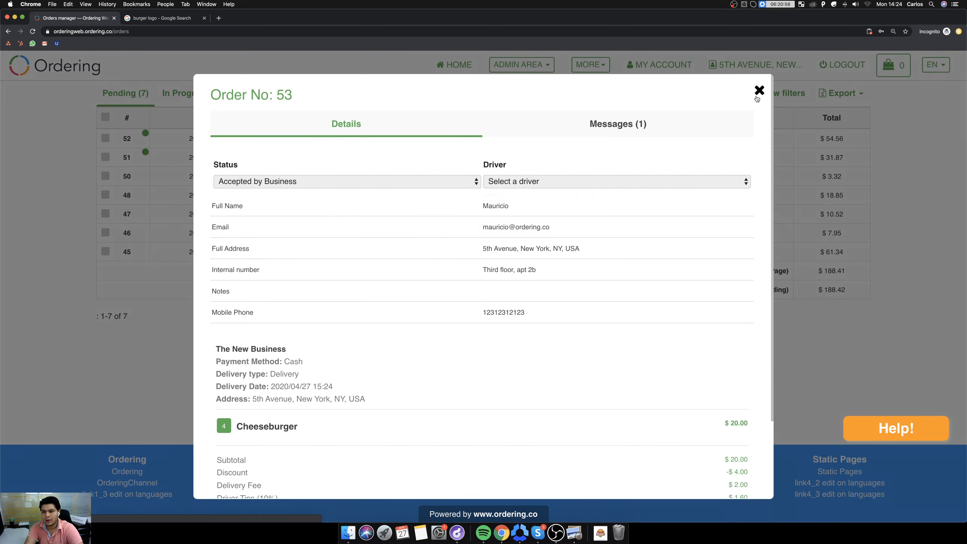
Open the Delivery Manager from the additional admin settings and check the profile settings of the driver named Driver.
{"action": "left_click", "coordinate": [529, 65]}
{"action": "left_click", "coordinate": [502, 219]}
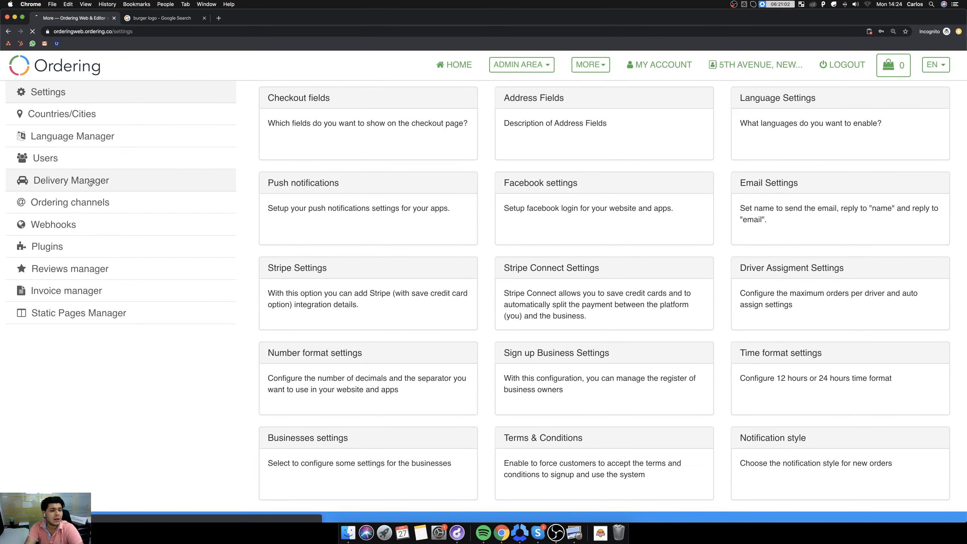
{"action": "left_click", "coordinate": [88, 182]}
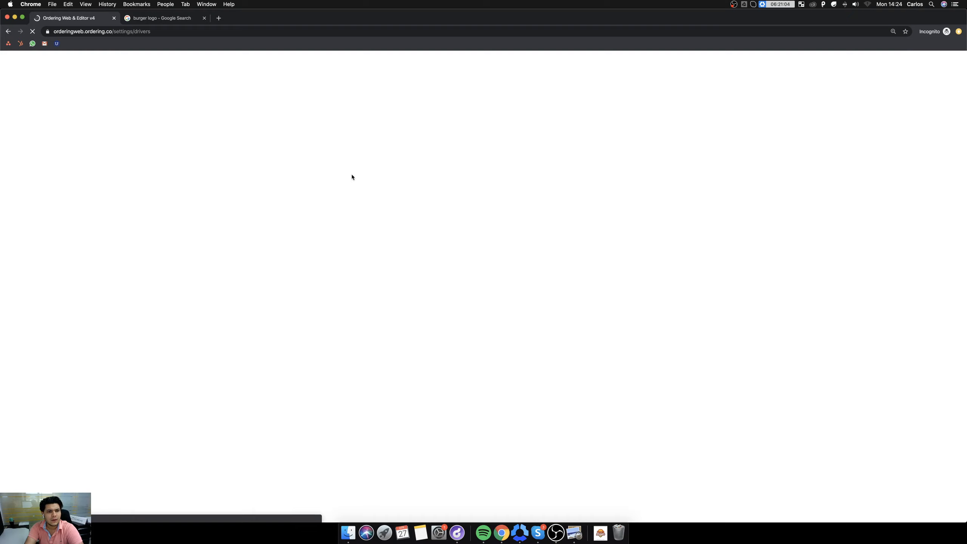
{"action": "left_click", "coordinate": [532, 65]}
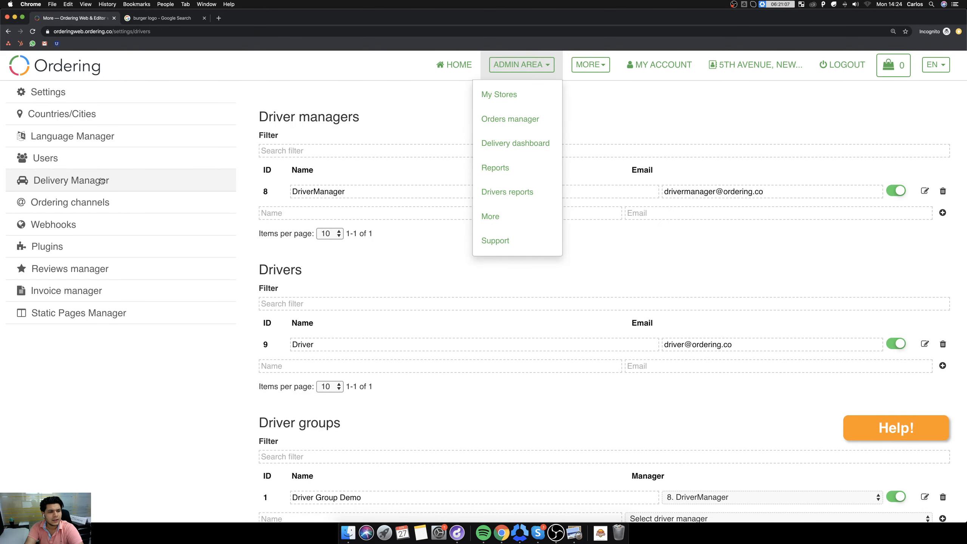
{"action": "left_click", "coordinate": [761, 366]}
{"action": "left_click", "coordinate": [738, 344]}
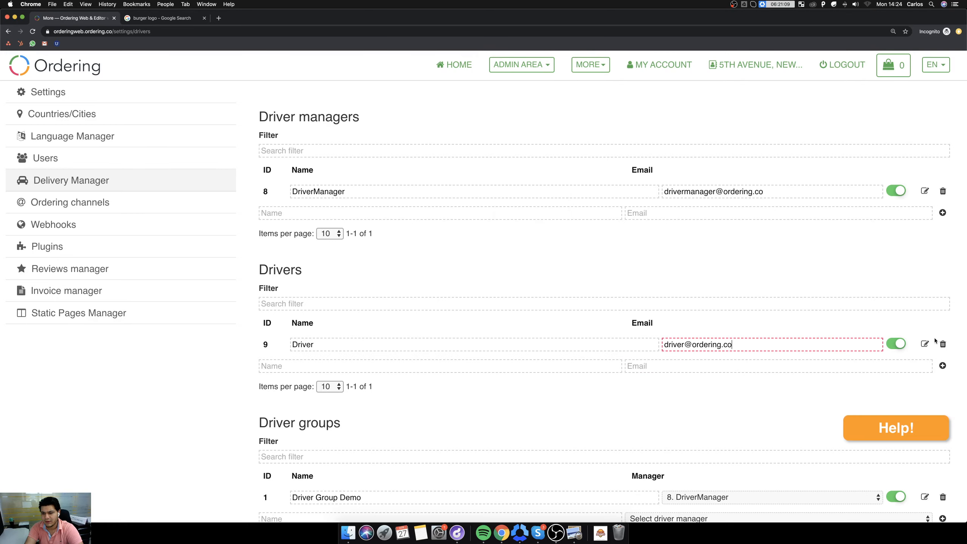
{"action": "left_click", "coordinate": [926, 344]}
{"action": "left_click", "coordinate": [900, 343]}
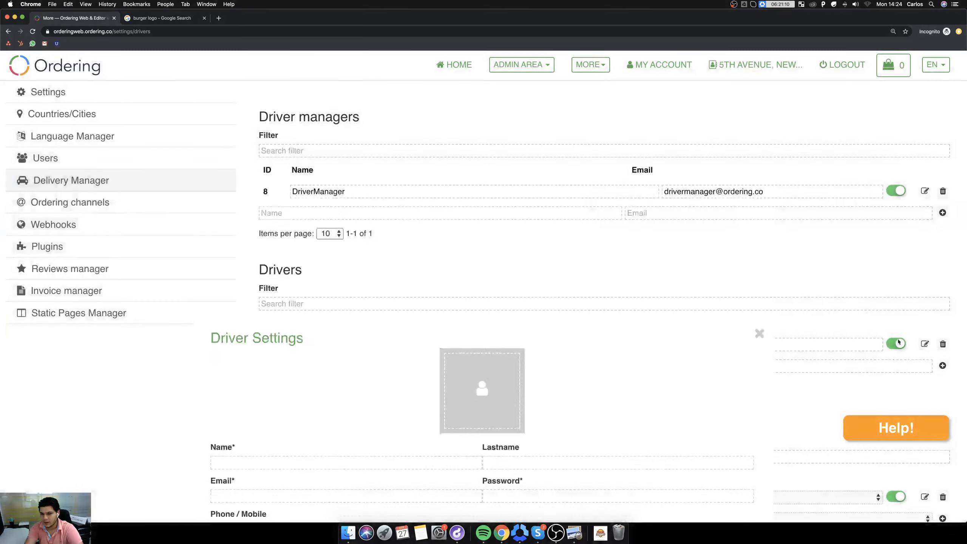
{"action": "left_click", "coordinate": [924, 344]}
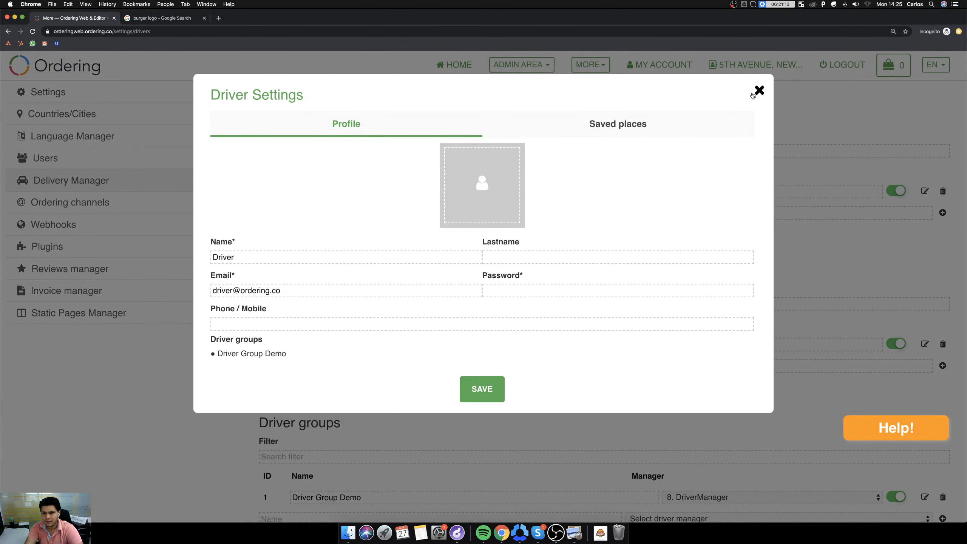
{"action": "left_click", "coordinate": [759, 90]}
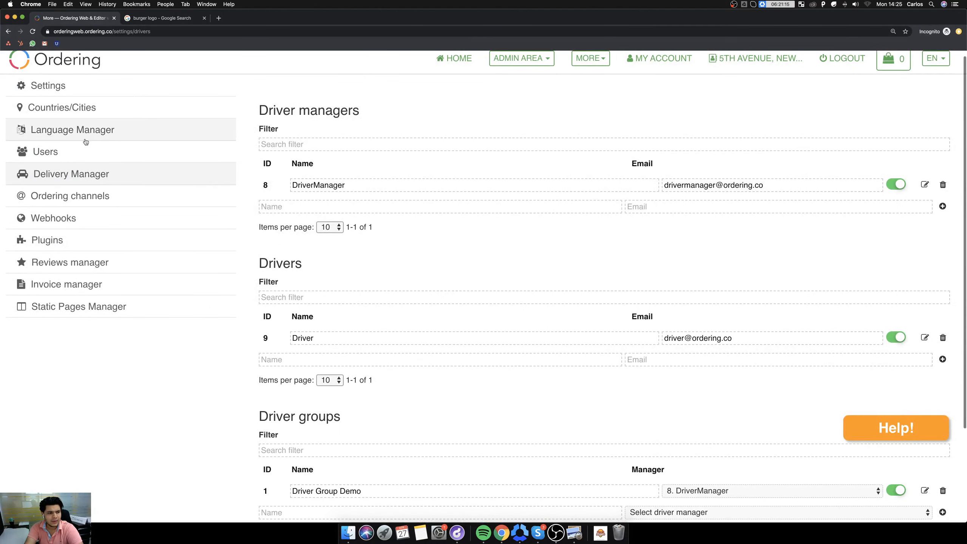
Review and save the Driver Assignment Settings, and return to the orders manager.
{"action": "left_click", "coordinate": [65, 89]}
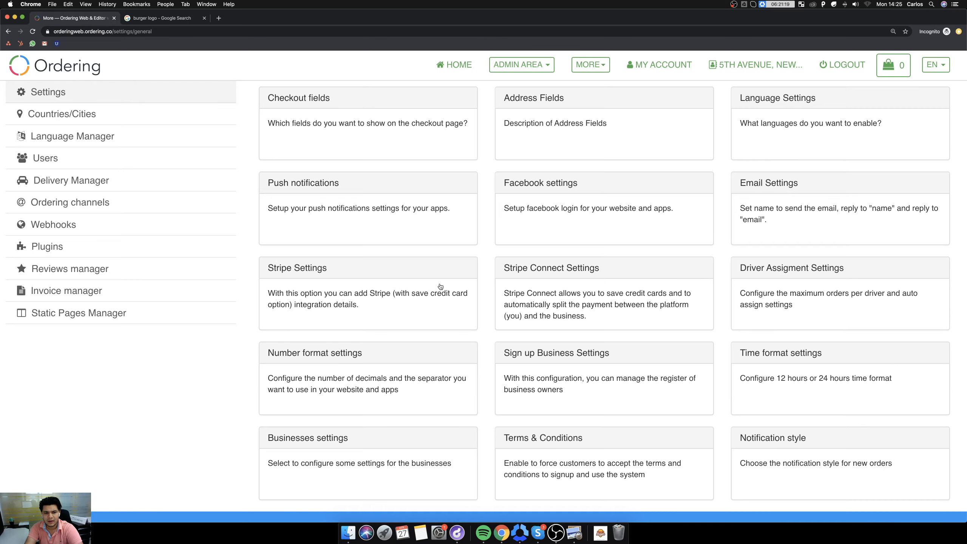
{"action": "left_click", "coordinate": [743, 274]}
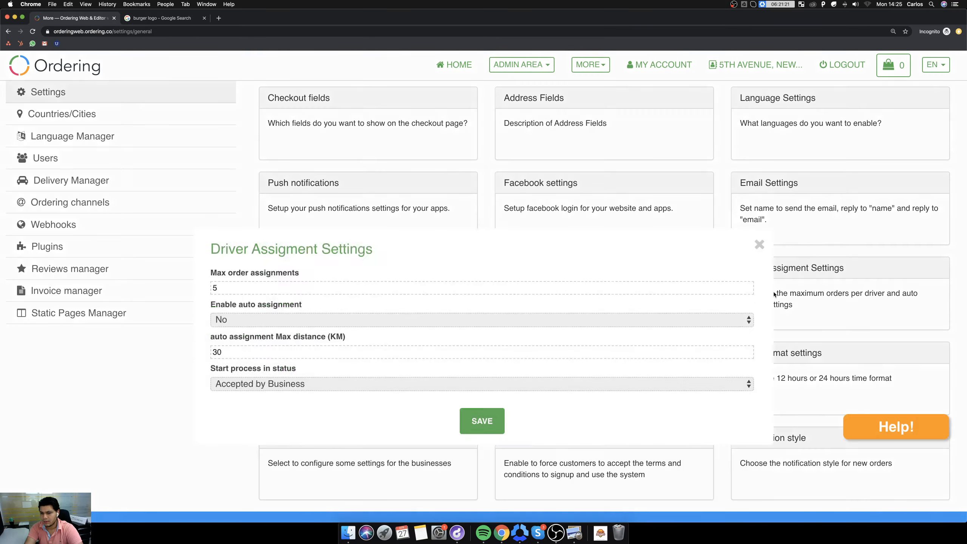
{"action": "left_click", "coordinate": [238, 135]}
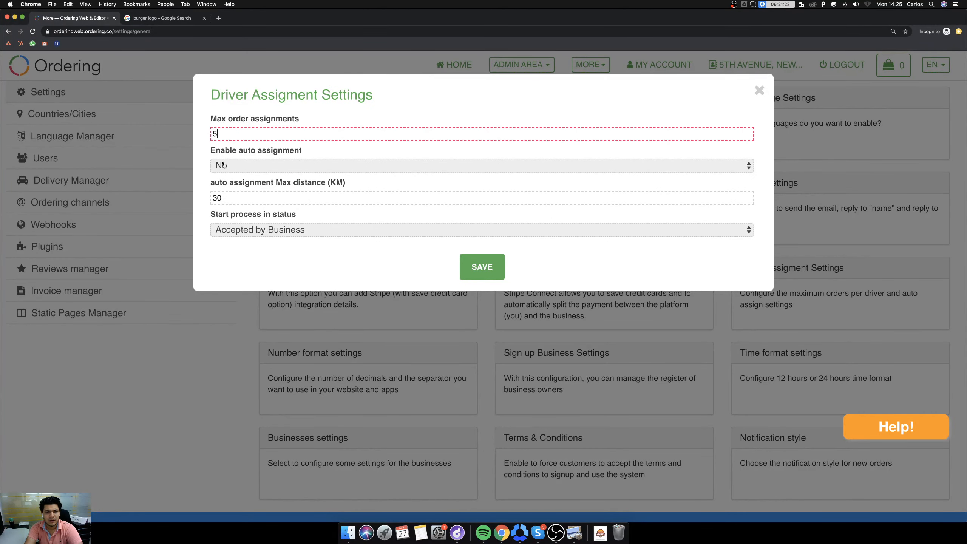
{"action": "left_click", "coordinate": [488, 257]}
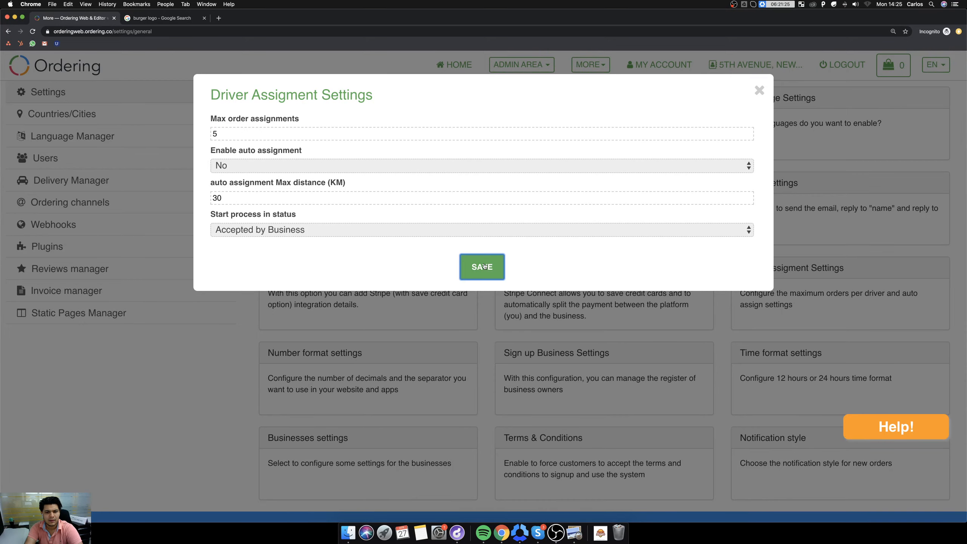
{"action": "left_click", "coordinate": [757, 98]}
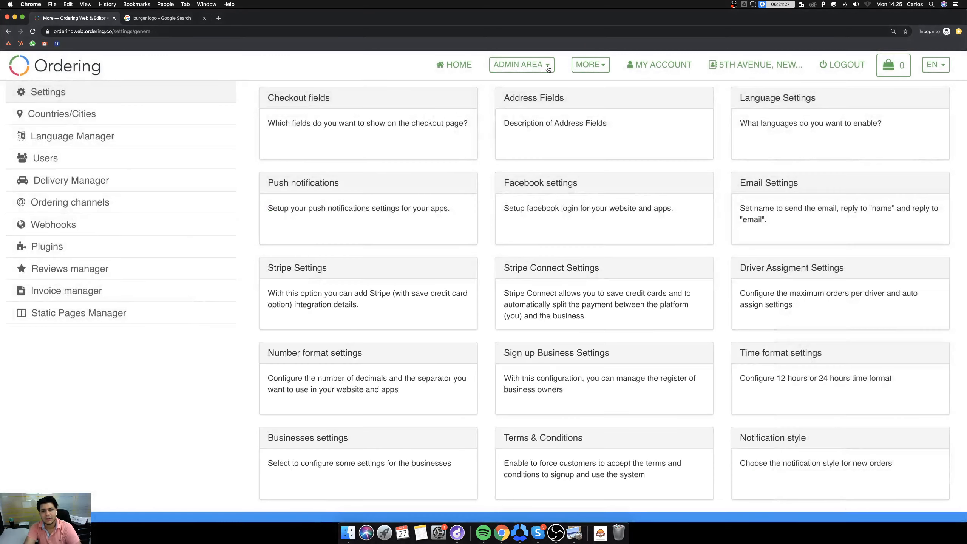
{"action": "left_click", "coordinate": [540, 68]}
{"action": "left_click", "coordinate": [529, 126]}
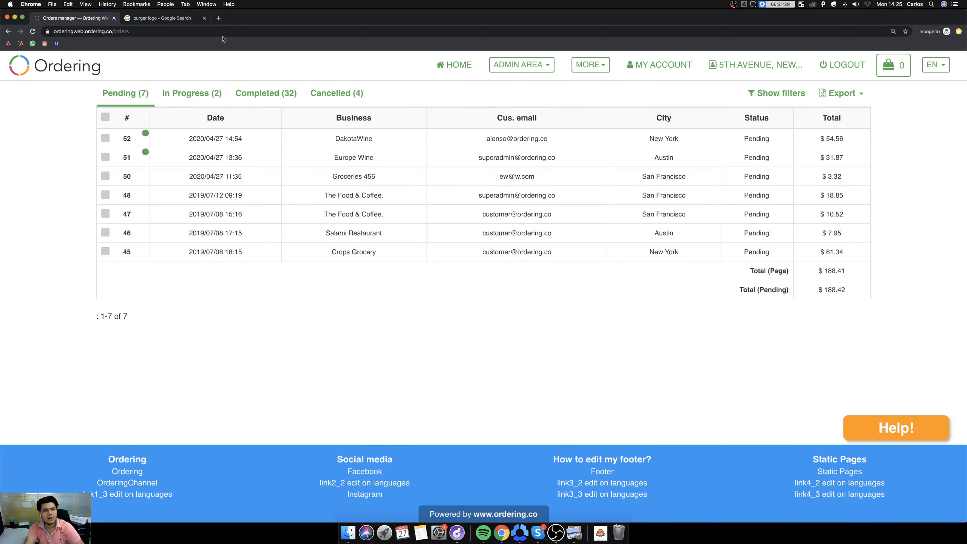
Open the delivery app at deliveryapp.ordering.co in a new browser tab and enlarge the page.
{"action": "left_click", "coordinate": [218, 18]}
{"action": "type", "text": "delivery"}
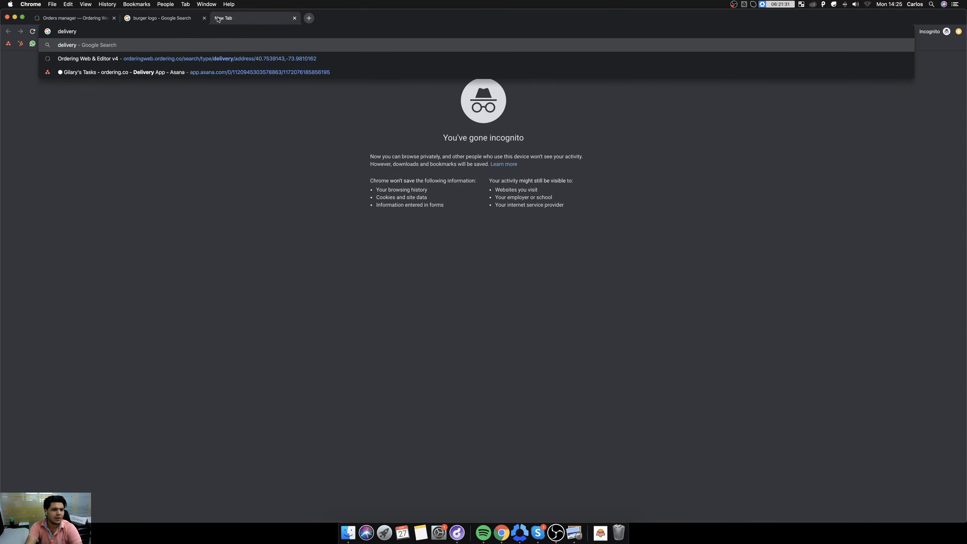
{"action": "type", "text": "appo"}
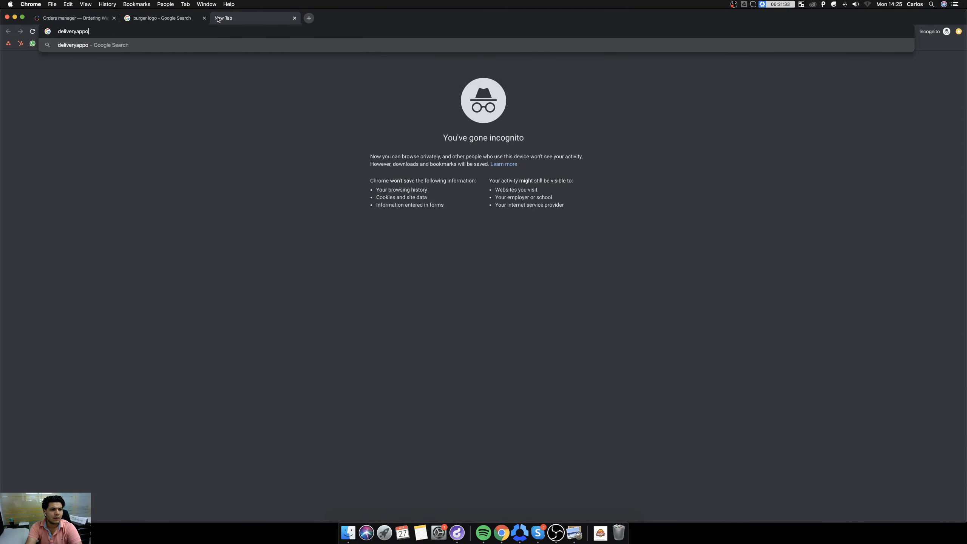
{"action": "key", "text": "BackSpace"}
{"action": "type", "text": ","}
{"action": "key", "text": "BackSpace"}
{"action": "key", "text": "BackSpace"}
{"action": "key", "text": "BackSpace"}
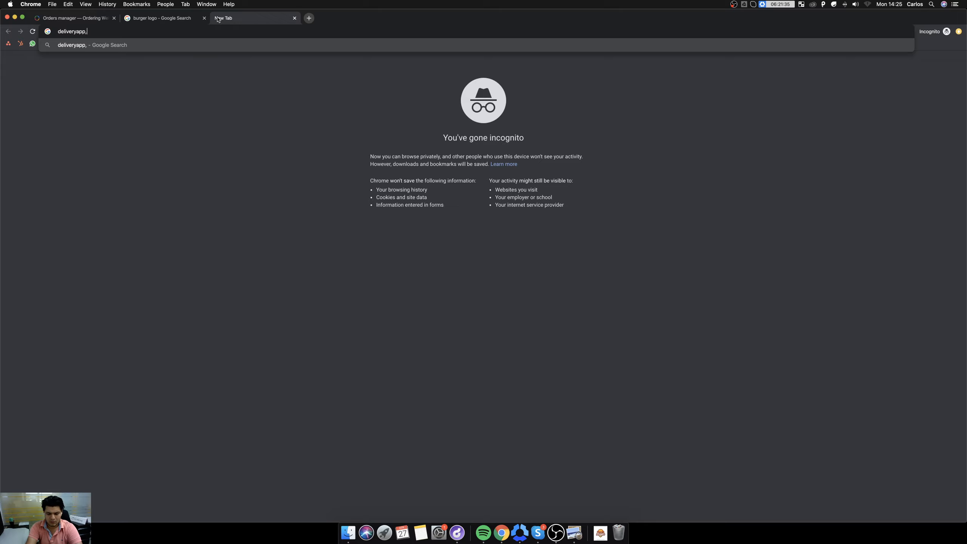
{"action": "type", "text": ".ordering.co"}
{"action": "key", "text": "Return"}
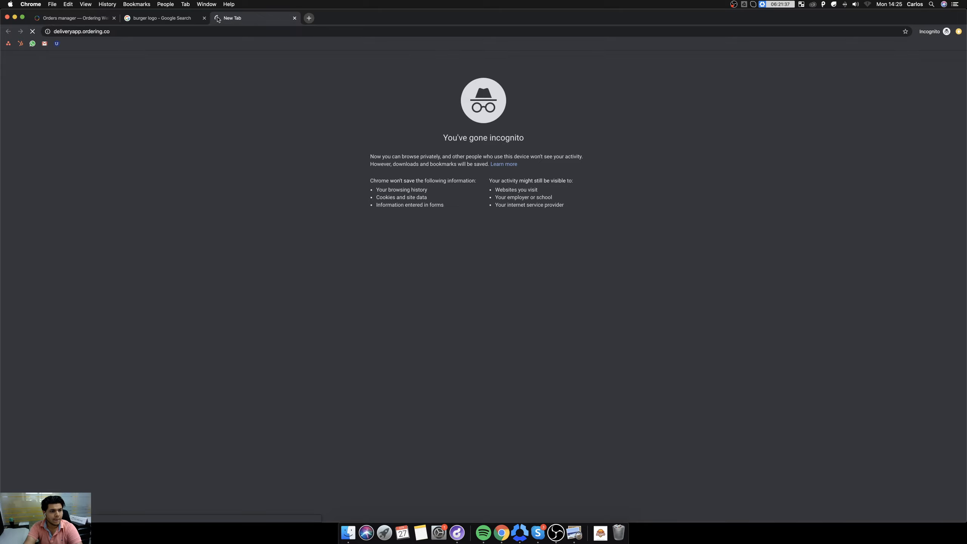
{"action": "key", "text": "super+equal"}
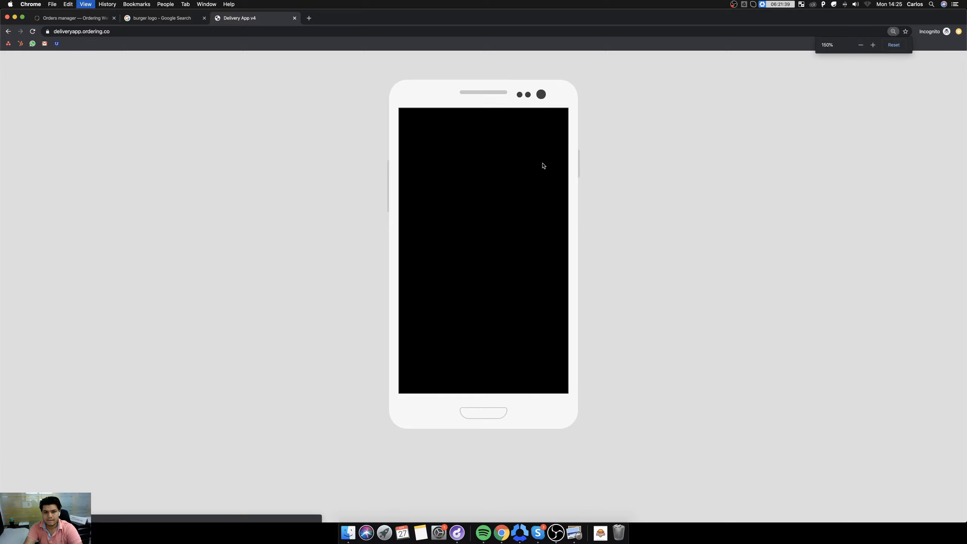
{"action": "key", "text": "super+equal"}
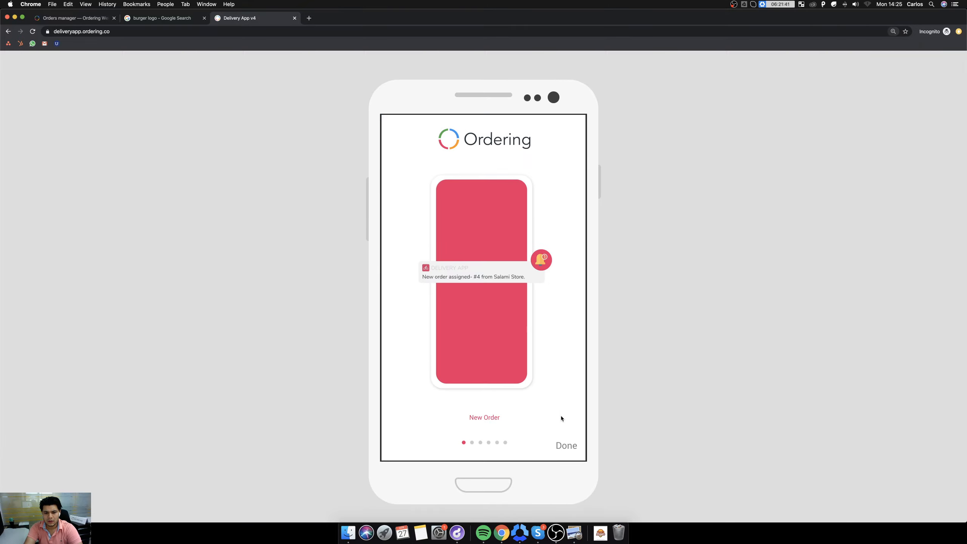
Skip the introduction, log in to project demo with the driver's e-mail and password, and check the driver's availability.
{"action": "left_click", "coordinate": [563, 450]}
{"action": "left_click", "coordinate": [444, 210]}
{"action": "type", "text": "demo"}
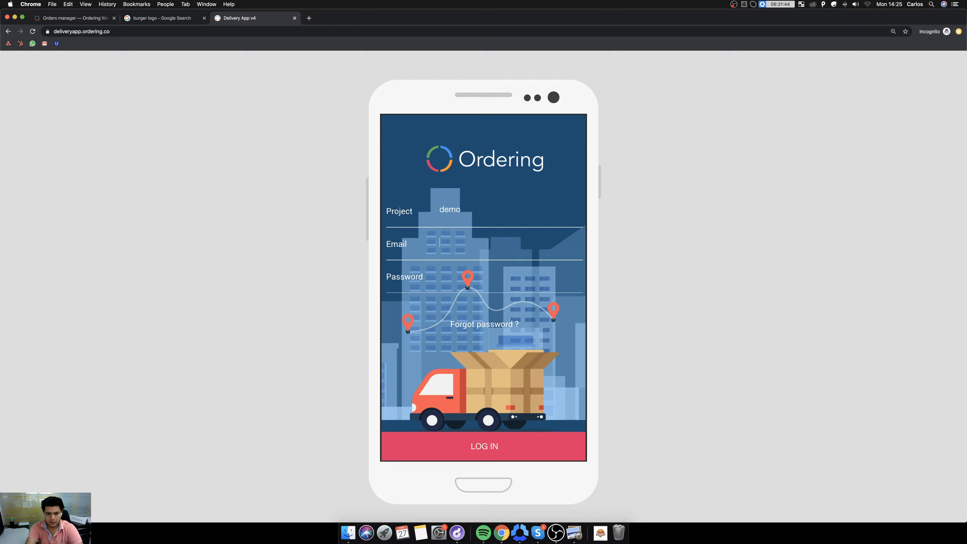
{"action": "key", "text": "Tab"}
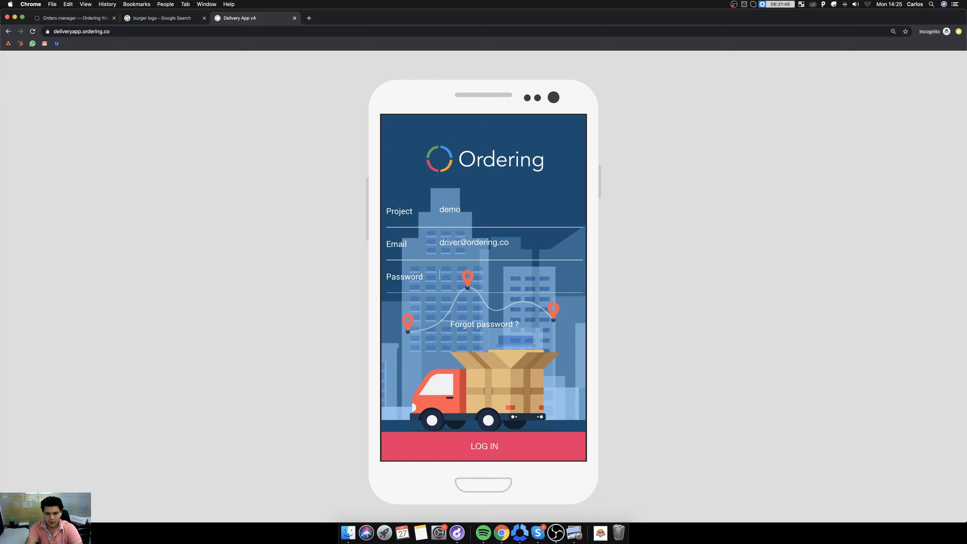
{"action": "key", "text": "Tab"}
{"action": "type", "text": "123456"}
{"action": "key", "text": "Return"}
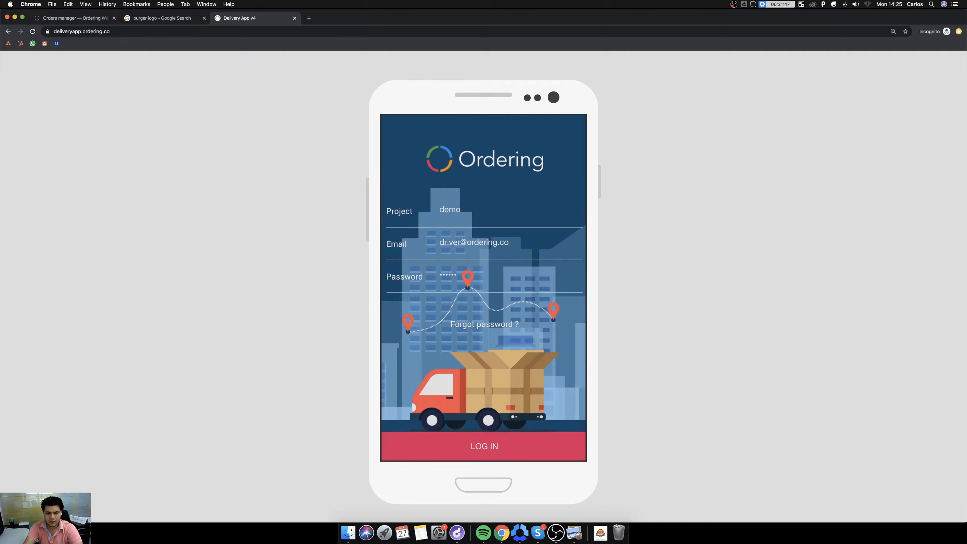
{"action": "left_click", "coordinate": [395, 125]}
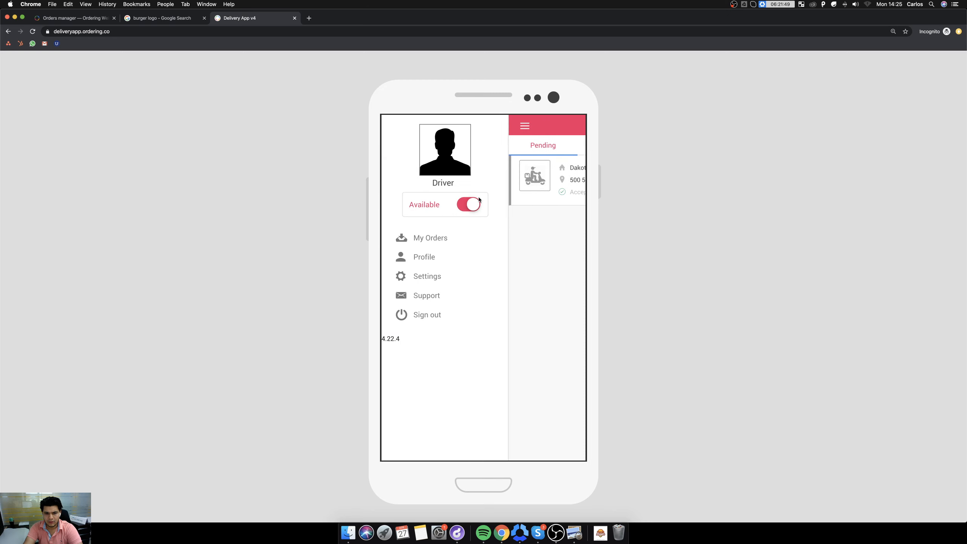
{"action": "left_click", "coordinate": [578, 232]}
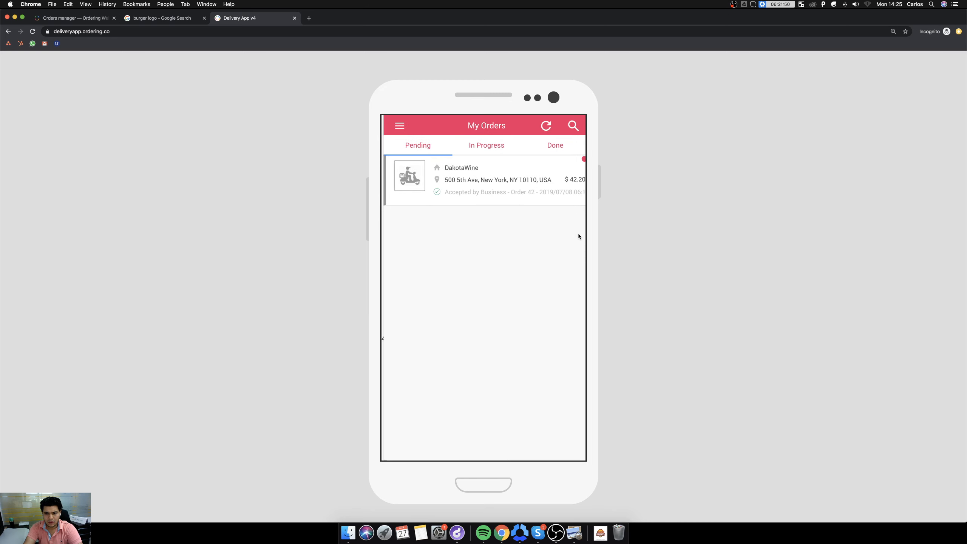
In the orders manager, set the newest pending DakotaWine order to Accepted by Business and assign it to the driver named Driver.
{"action": "left_click", "coordinate": [163, 18]}
{"action": "left_click", "coordinate": [63, 18]}
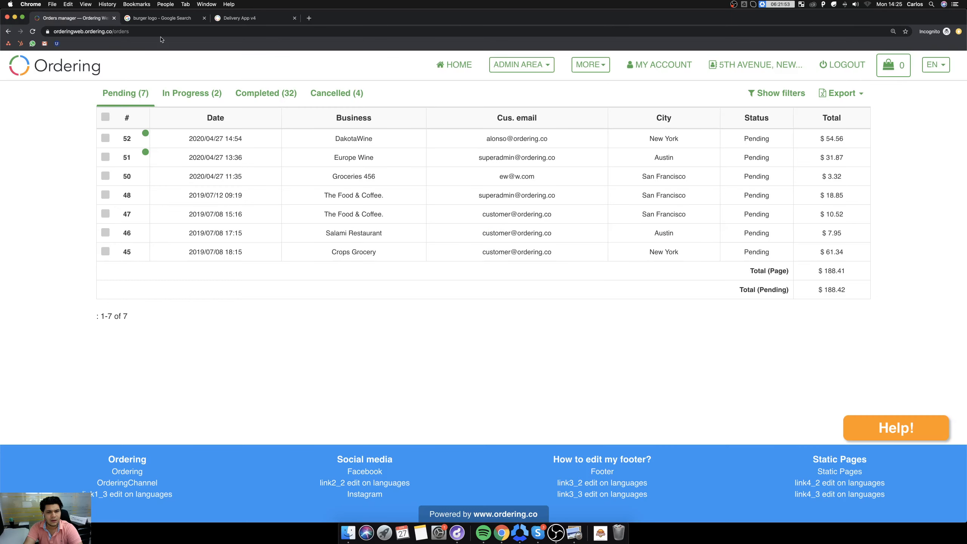
{"action": "left_click", "coordinate": [236, 139]}
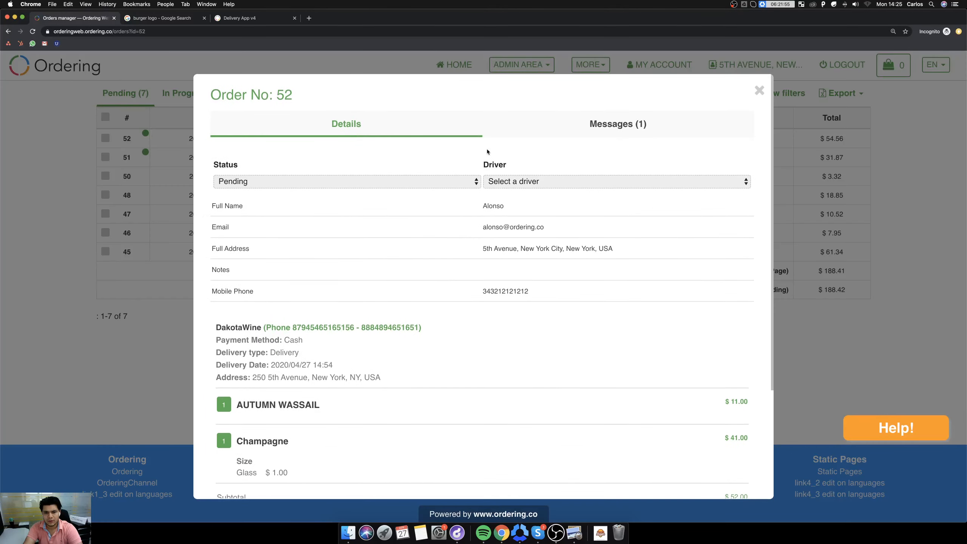
{"action": "left_click", "coordinate": [382, 183]}
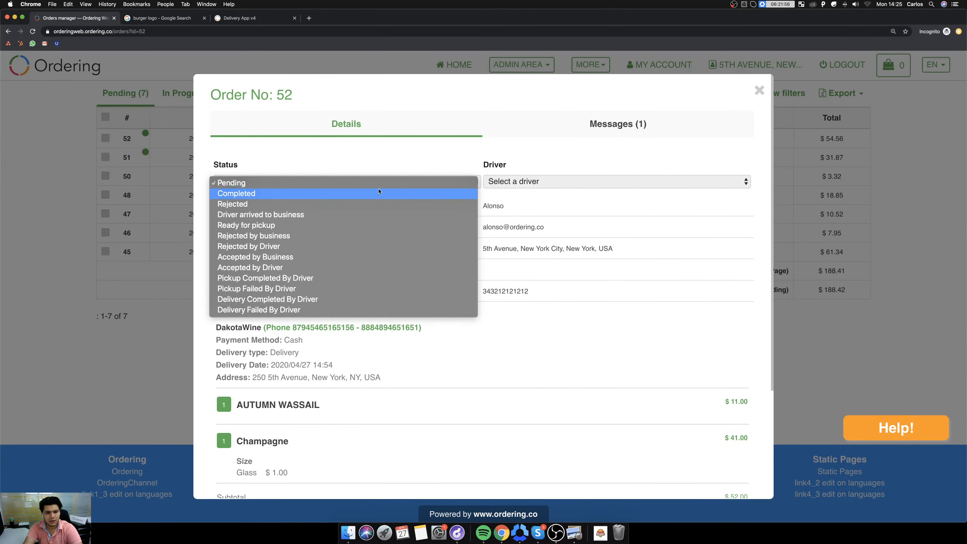
{"action": "left_click", "coordinate": [351, 257]}
{"action": "left_click", "coordinate": [531, 181]}
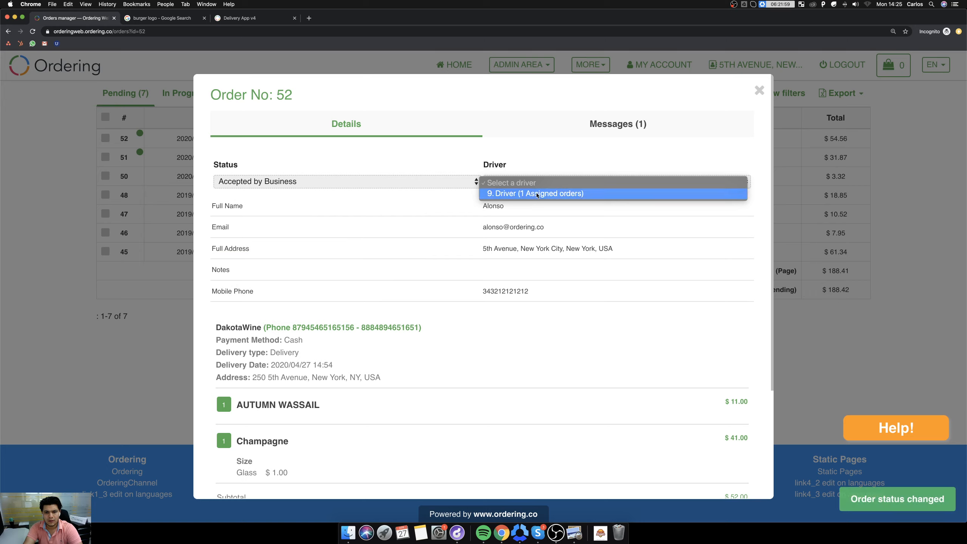
{"action": "left_click", "coordinate": [482, 193]}
Open the newly assigned DakotaWine order in the delivery app and review its pickup, customer and order details.
{"action": "left_click", "coordinate": [262, 23]}
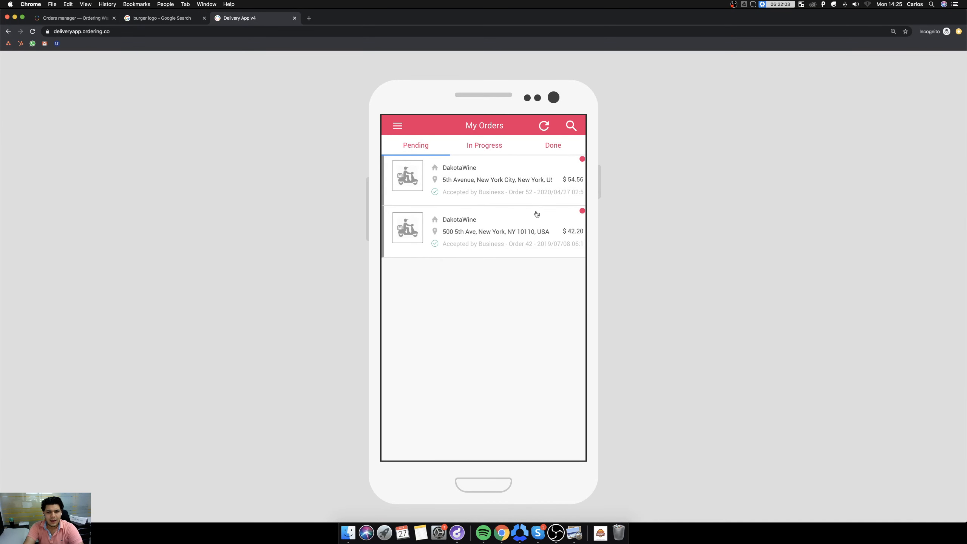
{"action": "left_click", "coordinate": [492, 187]}
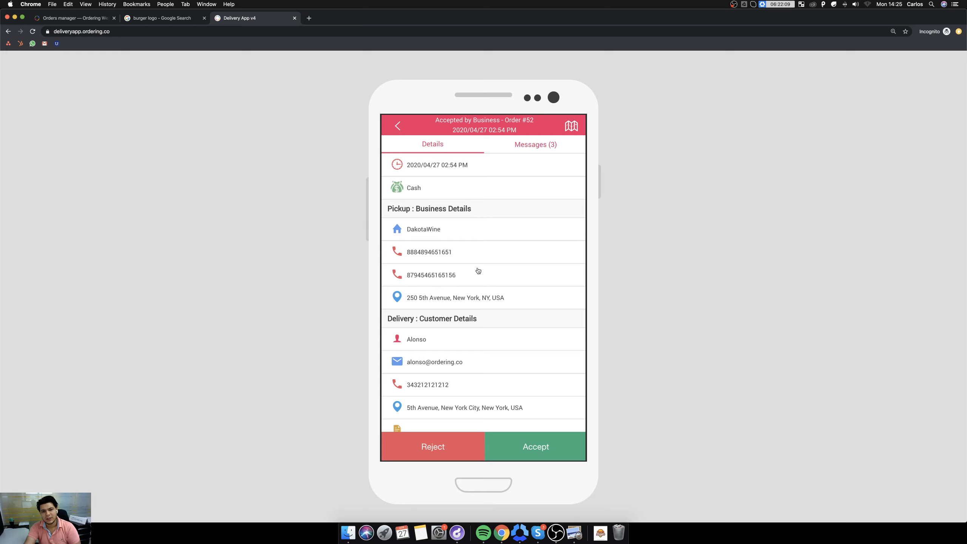
{"action": "scroll", "coordinate": [536, 343], "scroll_direction": "down", "scroll_amount": 5}
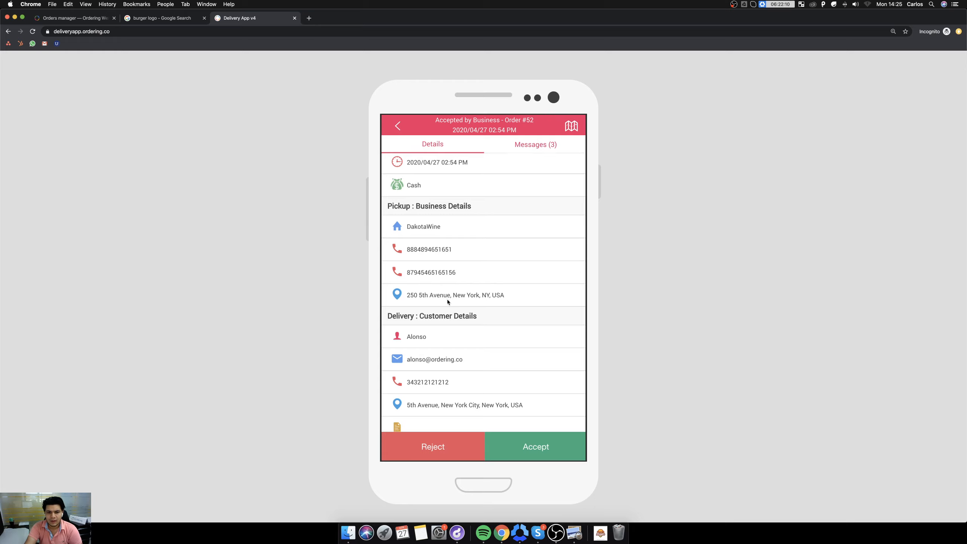
Accept the DakotaWine order as the driver with a delivery time of 35 min and allow location access.
{"action": "left_click", "coordinate": [543, 451]}
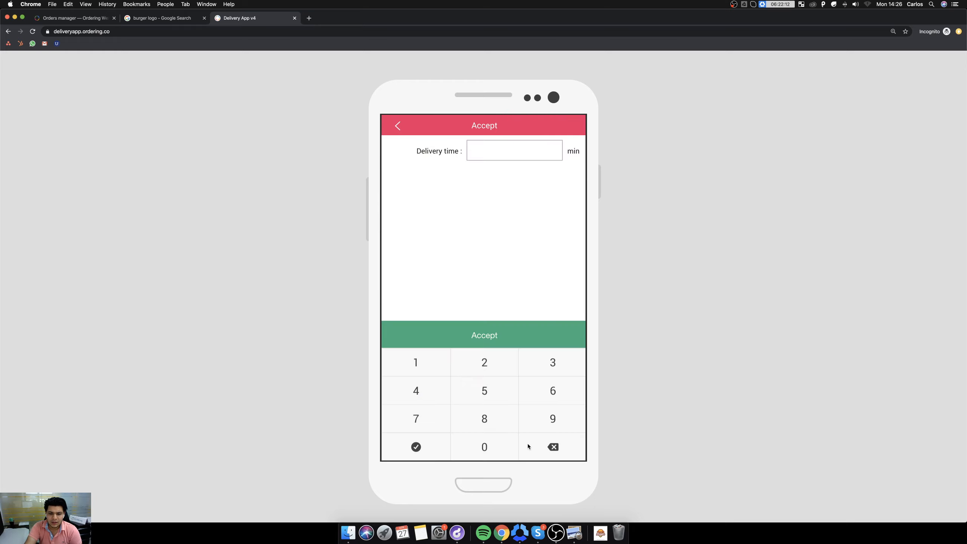
{"action": "left_click", "coordinate": [555, 366]}
{"action": "left_click", "coordinate": [493, 395]}
{"action": "left_click", "coordinate": [481, 335]}
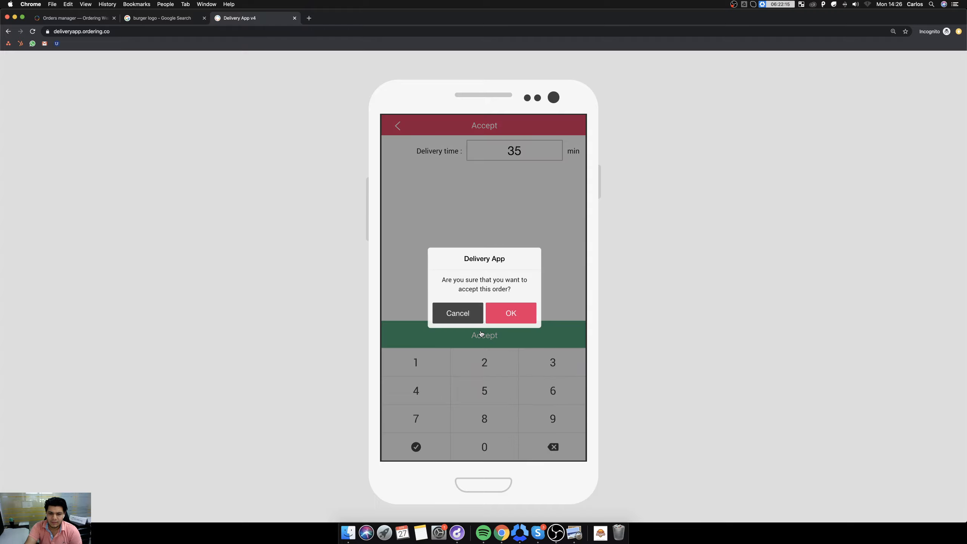
{"action": "left_click", "coordinate": [518, 318]}
{"action": "left_click", "coordinate": [143, 74]}
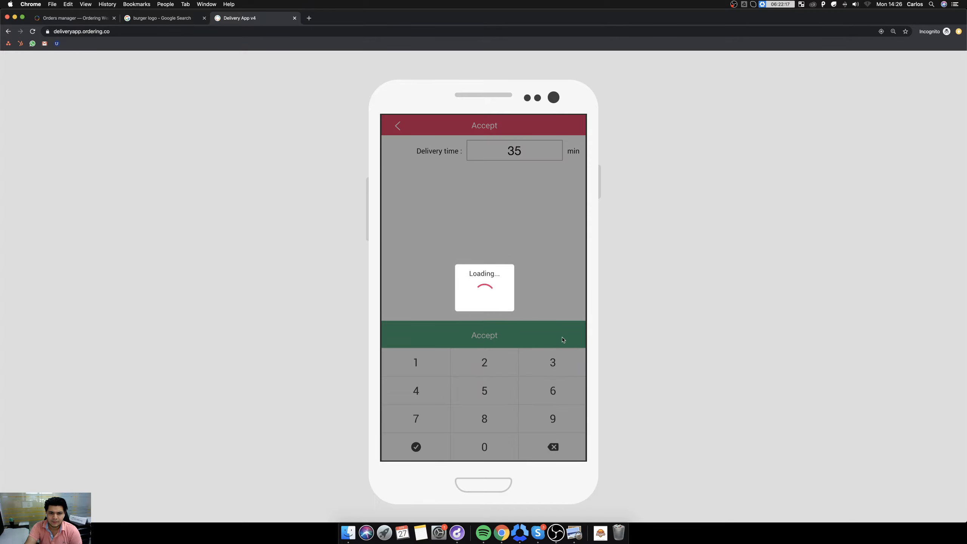
Mark the order as Arrived to Business and review its status history in the order messages.
{"action": "scroll", "coordinate": [512, 375], "scroll_direction": "down", "scroll_amount": 2}
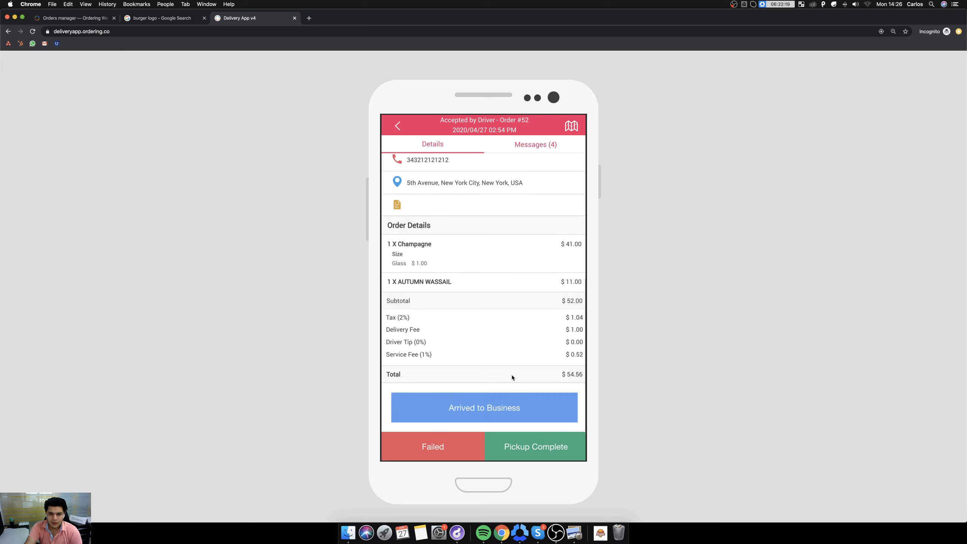
{"action": "scroll", "coordinate": [516, 408], "scroll_direction": "up", "scroll_amount": 5}
{"action": "scroll", "coordinate": [515, 408], "scroll_direction": "down", "scroll_amount": 5}
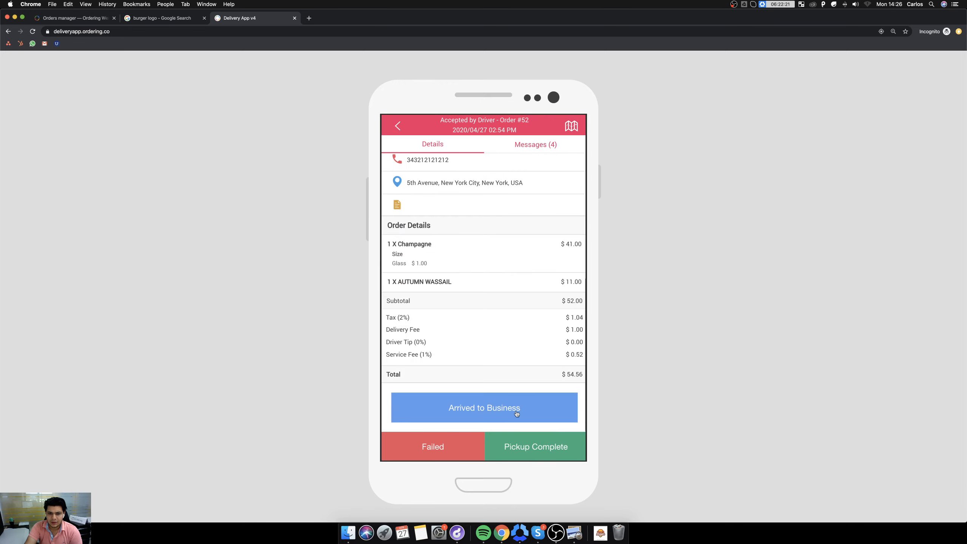
{"action": "left_click", "coordinate": [492, 411]}
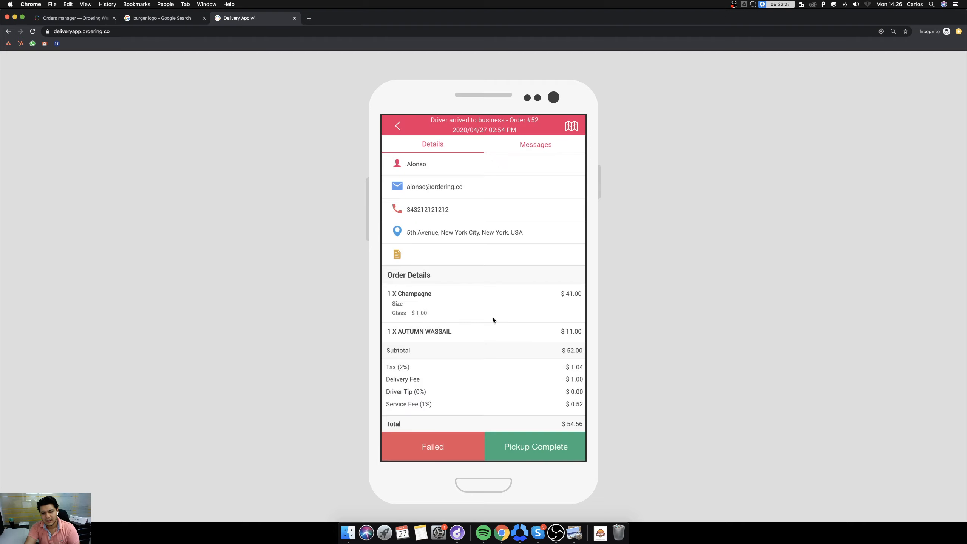
{"action": "left_click", "coordinate": [530, 145]}
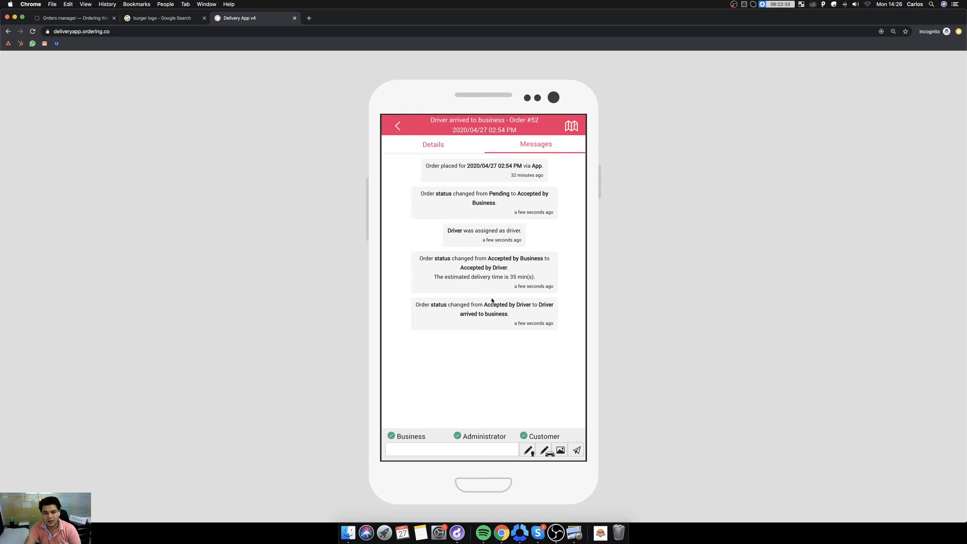
{"action": "left_click", "coordinate": [437, 147]}
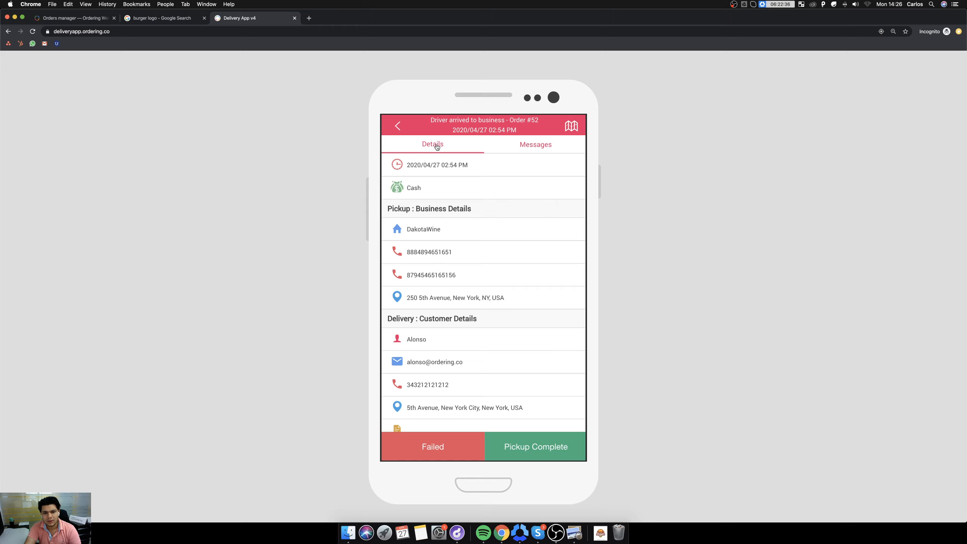
Mark the DakotaWine order as Pickup Complete and Delivery Complete.
{"action": "left_click", "coordinate": [530, 448]}
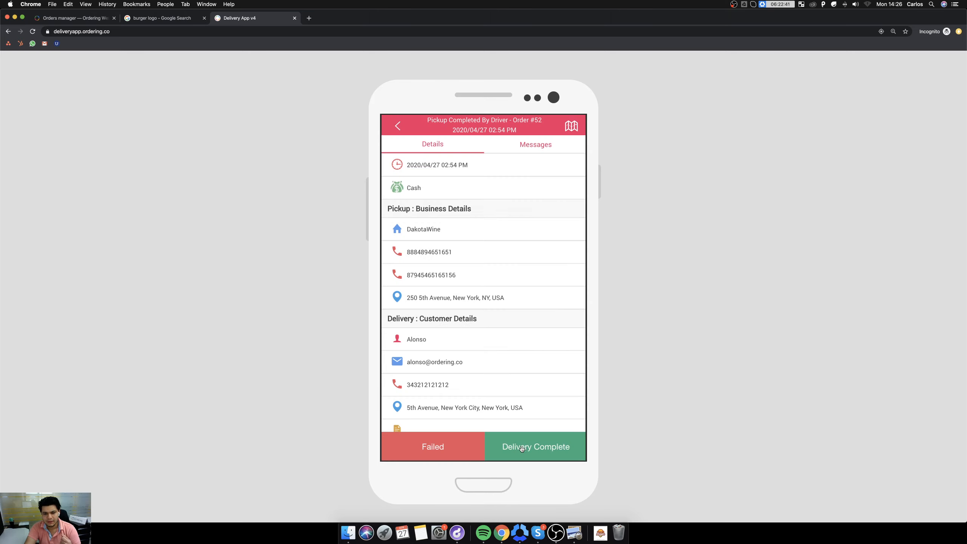
{"action": "scroll", "coordinate": [520, 296], "scroll_direction": "down", "scroll_amount": 5}
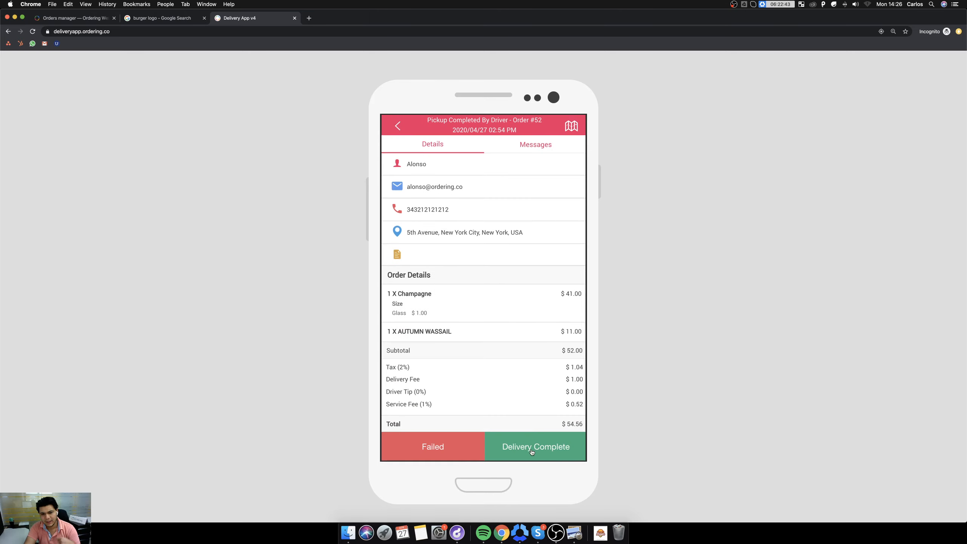
{"action": "left_click", "coordinate": [532, 451]}
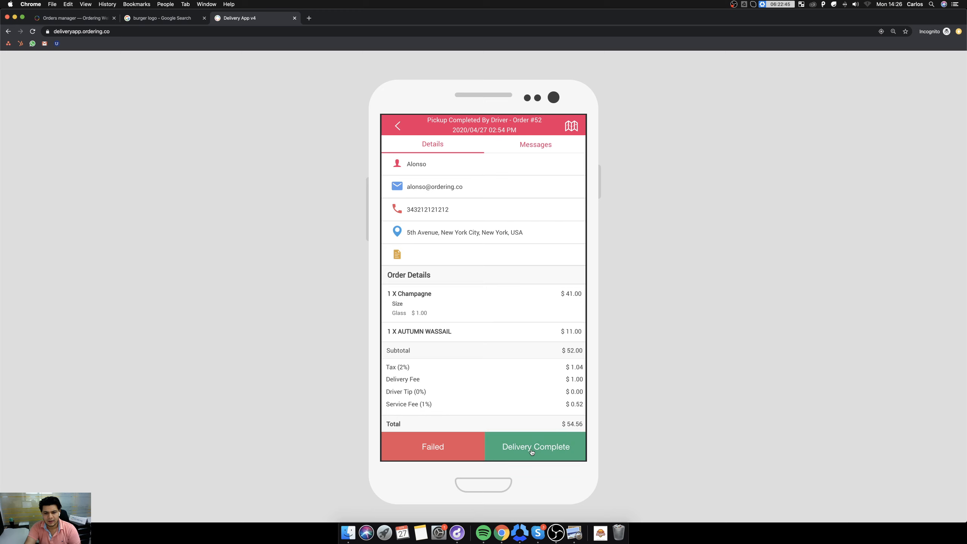
{"action": "left_click", "coordinate": [530, 451]}
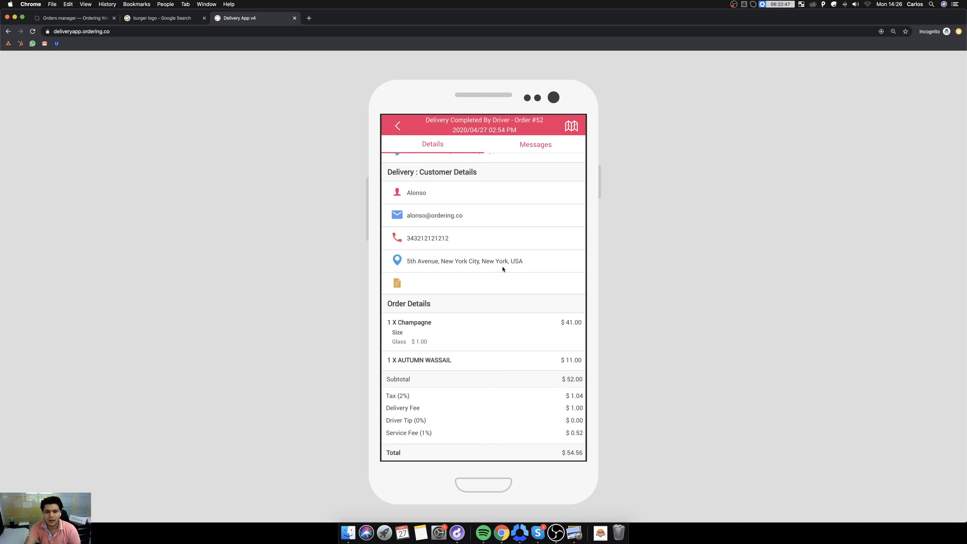
Return to the orders manager, check the DakotaWine order's status and close its details.
{"action": "left_click", "coordinate": [160, 18]}
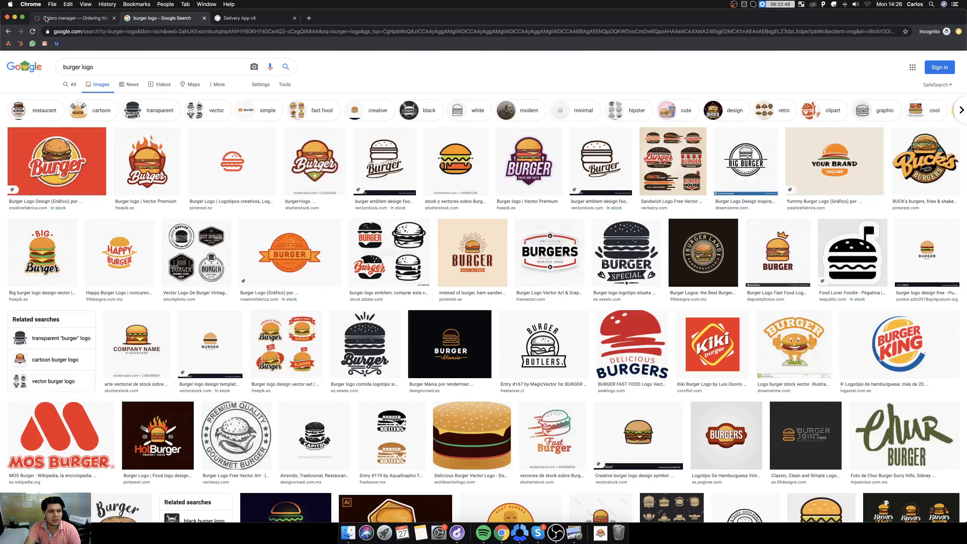
{"action": "left_click", "coordinate": [46, 18]}
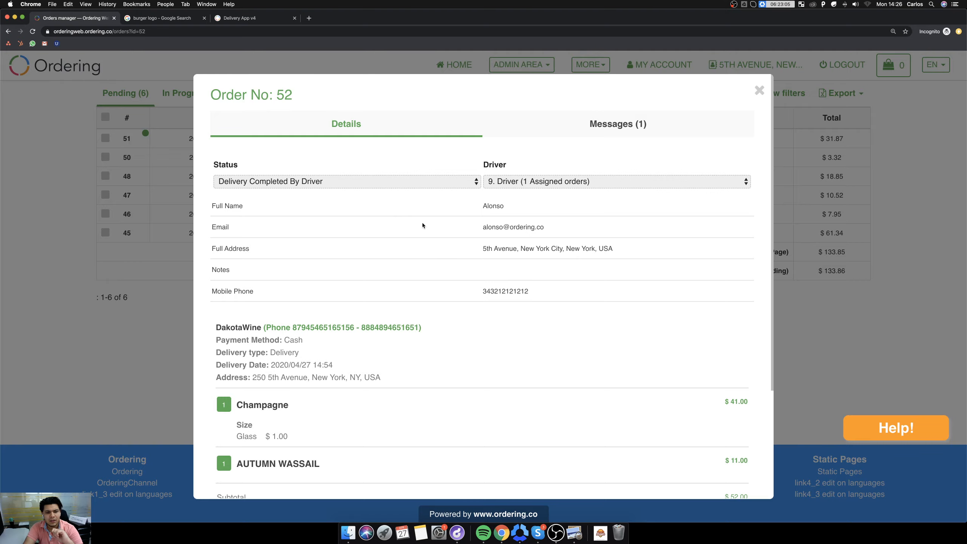
{"action": "left_click", "coordinate": [759, 90]}
Open My Stores in the admin area and list only the Food businesses.
{"action": "left_click", "coordinate": [539, 65]}
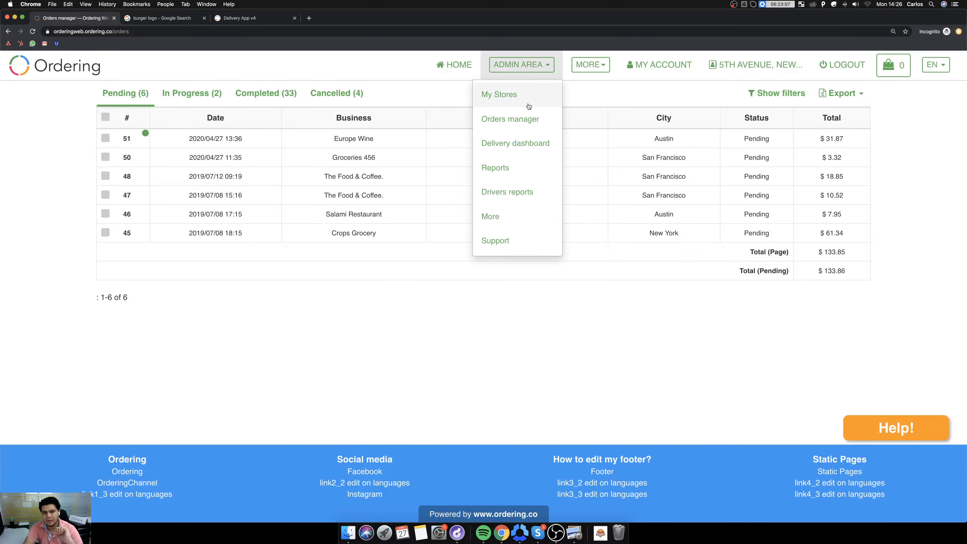
{"action": "left_click", "coordinate": [525, 96]}
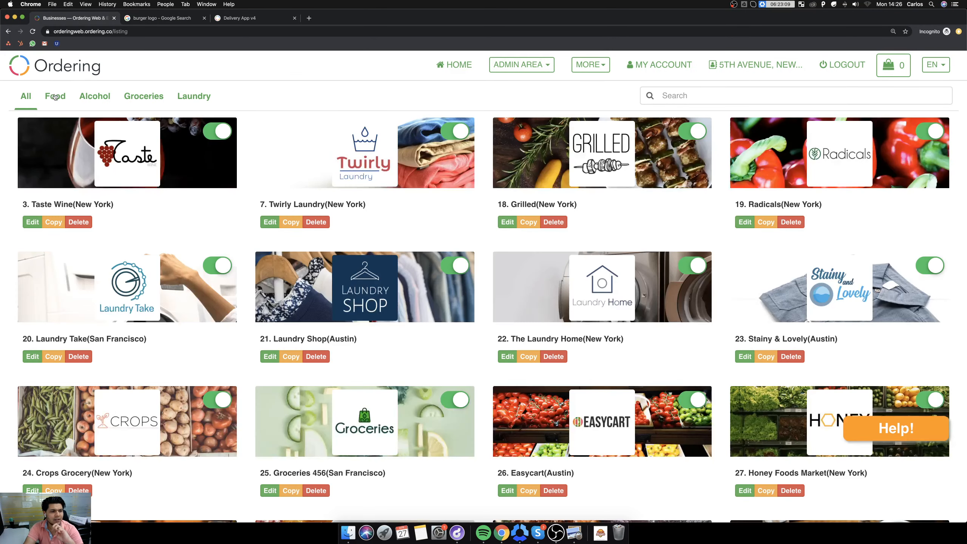
{"action": "left_click", "coordinate": [55, 96]}
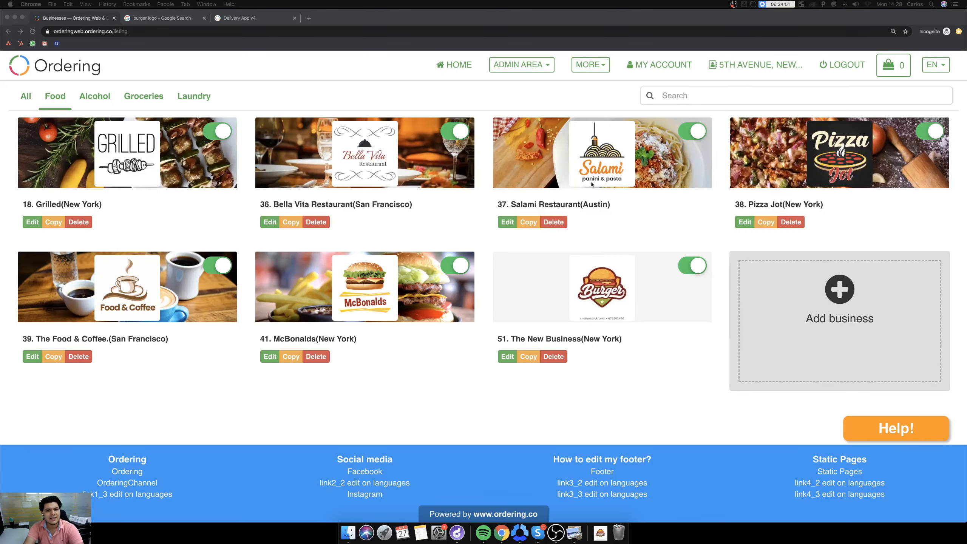
{"action": "left_click", "coordinate": [327, 76]}
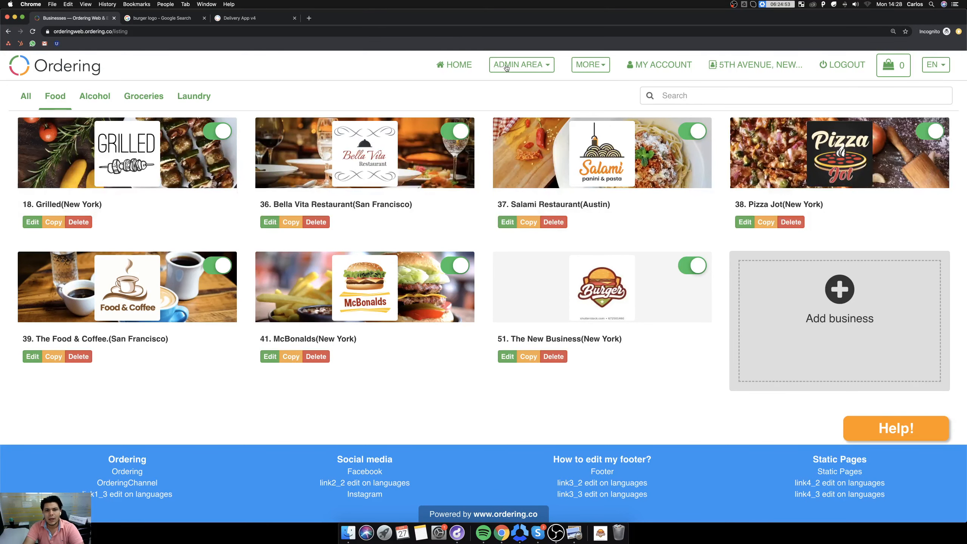
{"action": "left_click", "coordinate": [308, 18]}
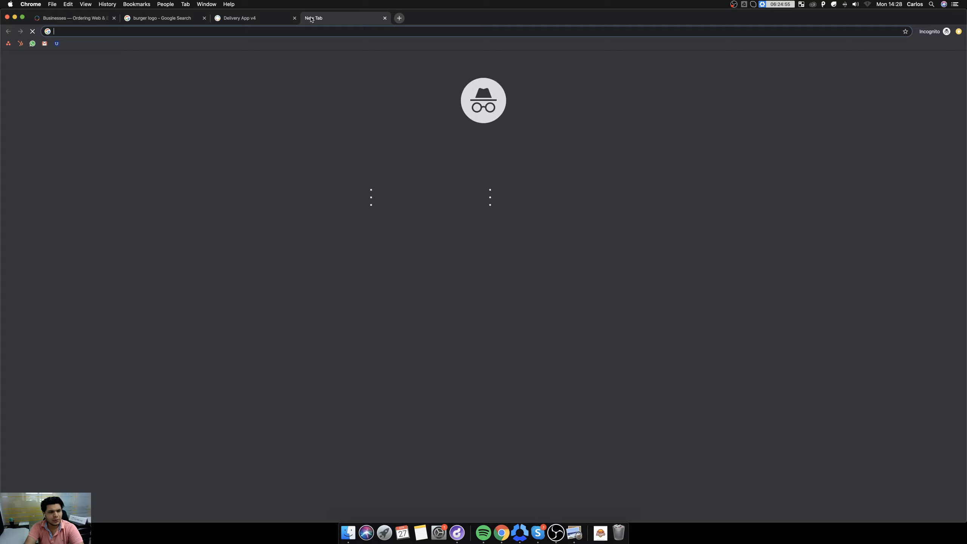
{"action": "type", "text": "my"}
{"action": "key", "text": "Return"}
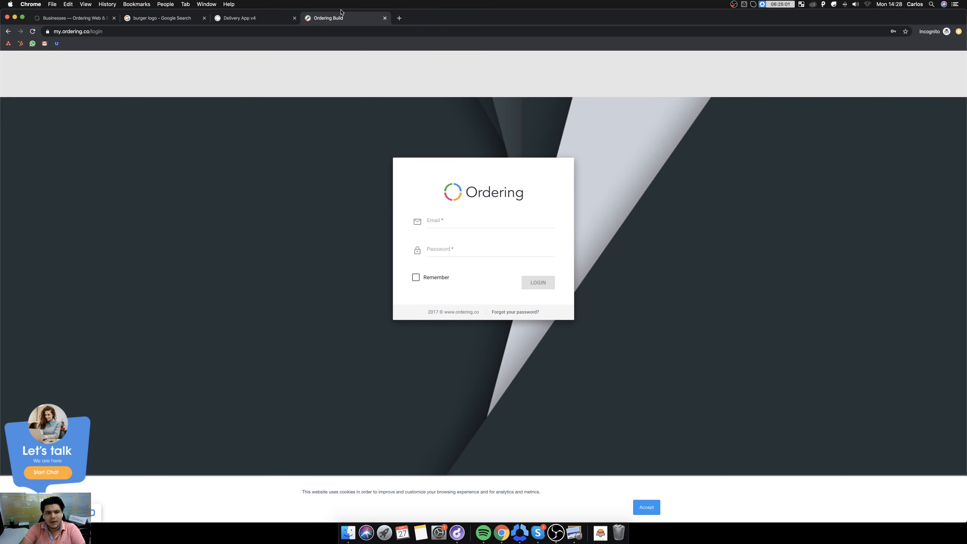
{"action": "key", "text": "super+w"}
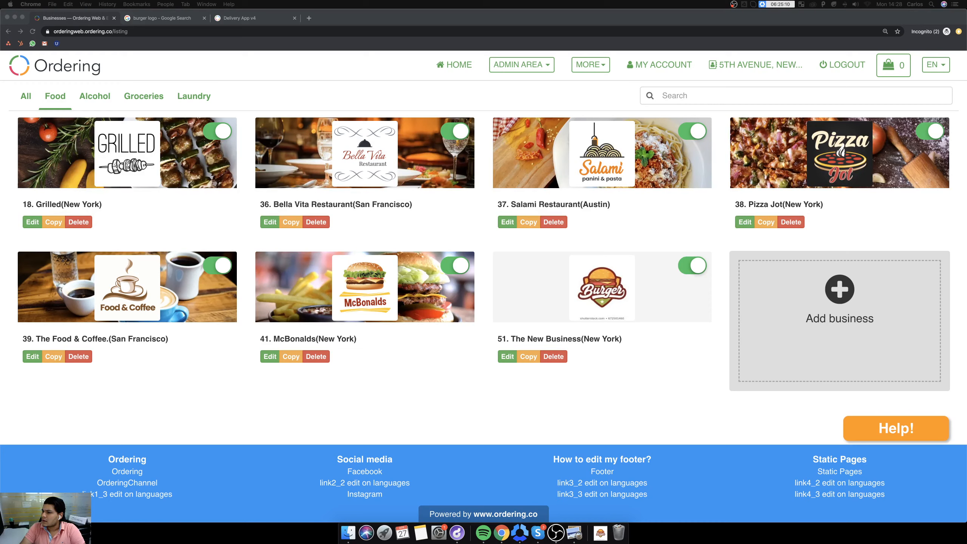
Switch to the my.ordering.co window, widen it and open product 2871, Web & Editor v4, under mauriciodemov4 for editing.
{"action": "left_click_drag", "start_coordinate": [966, 149], "coordinate": [1, 162]}
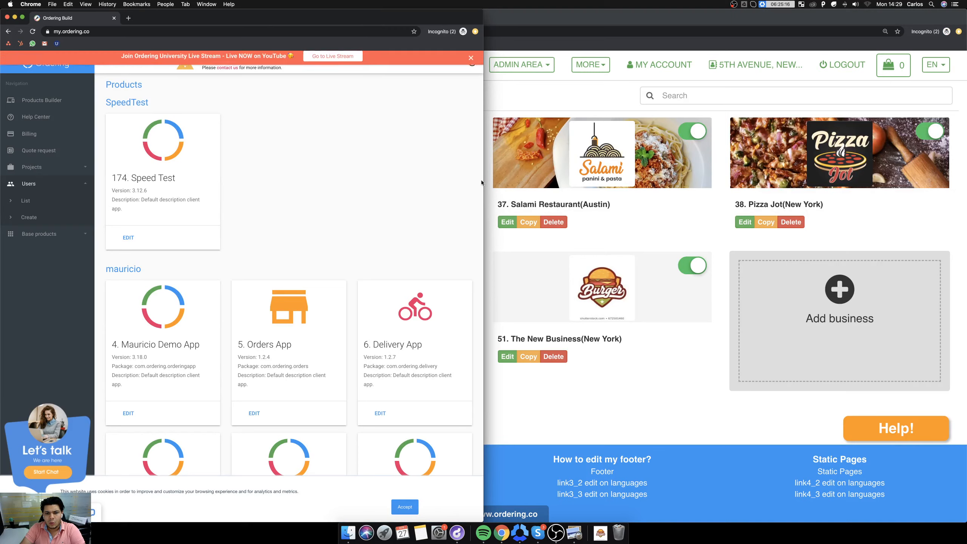
{"action": "left_click_drag", "start_coordinate": [485, 181], "coordinate": [938, 207]}
{"action": "scroll", "coordinate": [405, 229], "scroll_direction": "down", "scroll_amount": 7}
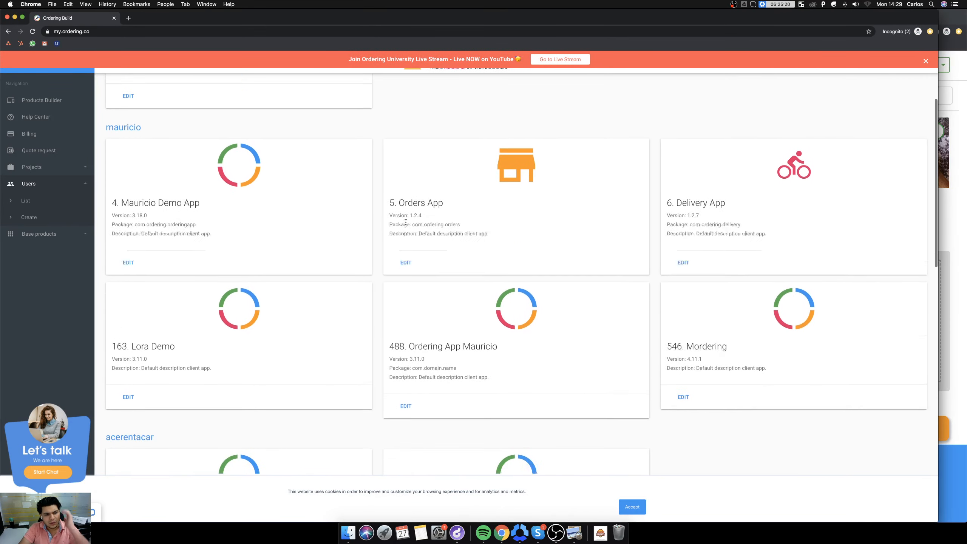
{"action": "scroll", "coordinate": [408, 225], "scroll_direction": "down", "scroll_amount": 10}
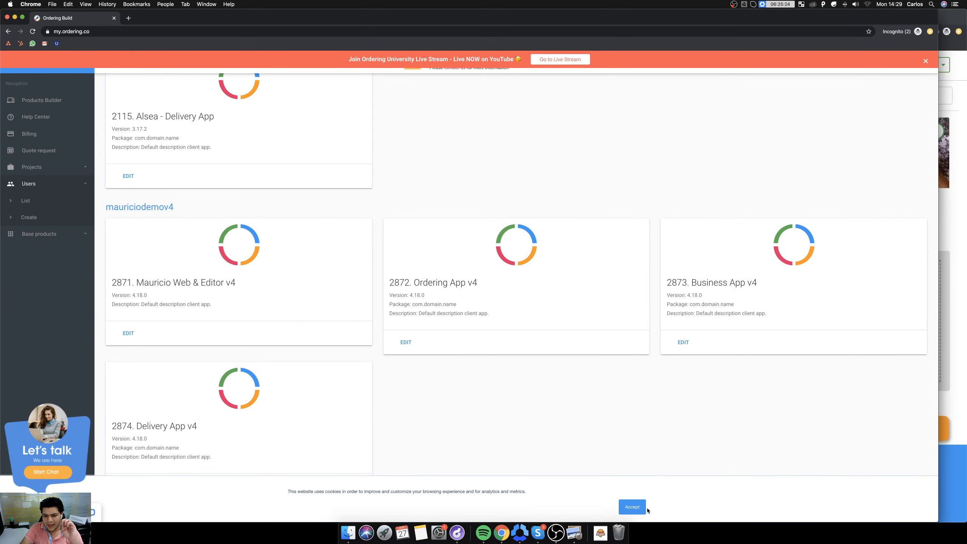
{"action": "left_click", "coordinate": [629, 507]}
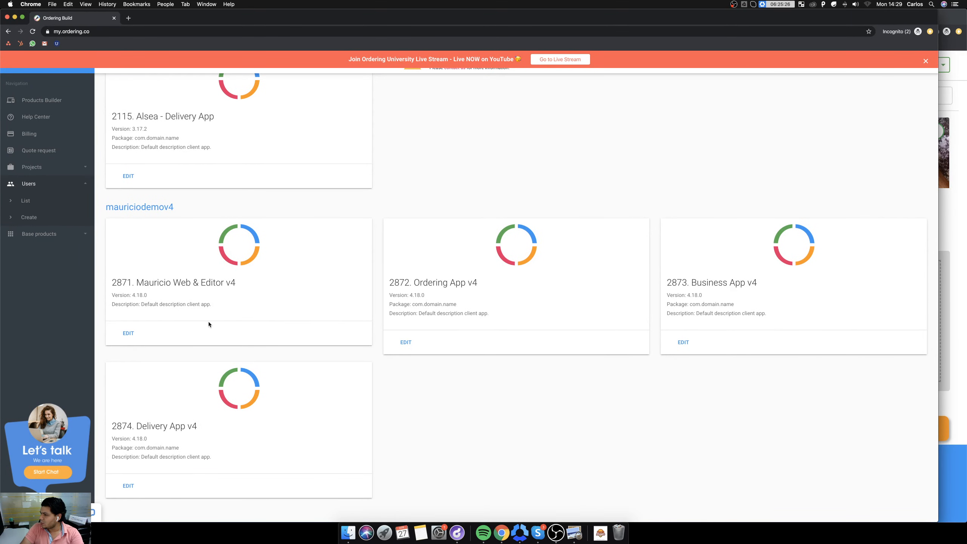
{"action": "left_click", "coordinate": [123, 332]}
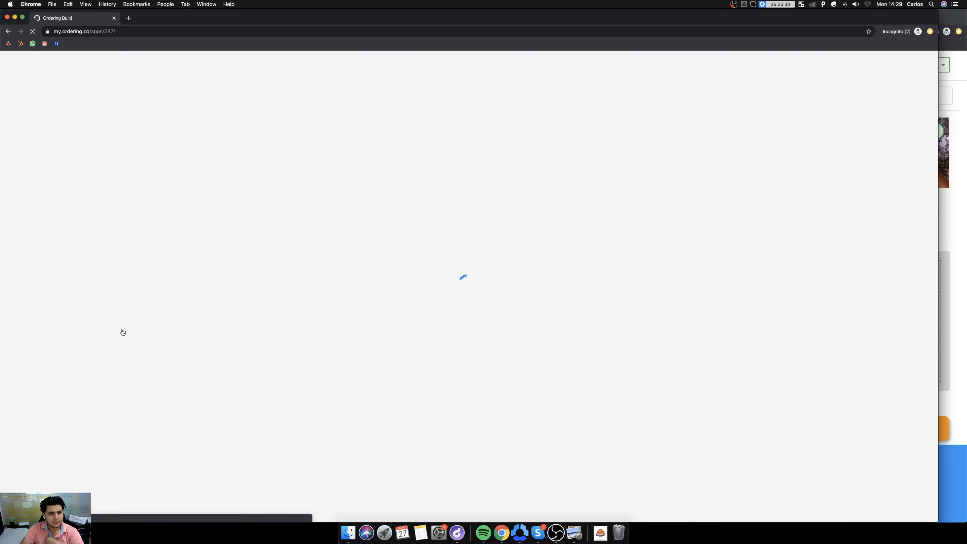
Search the product's settings page for "single" and go through the matches to the single business extension.
{"action": "scroll", "coordinate": [392, 348], "scroll_direction": "down", "scroll_amount": 5}
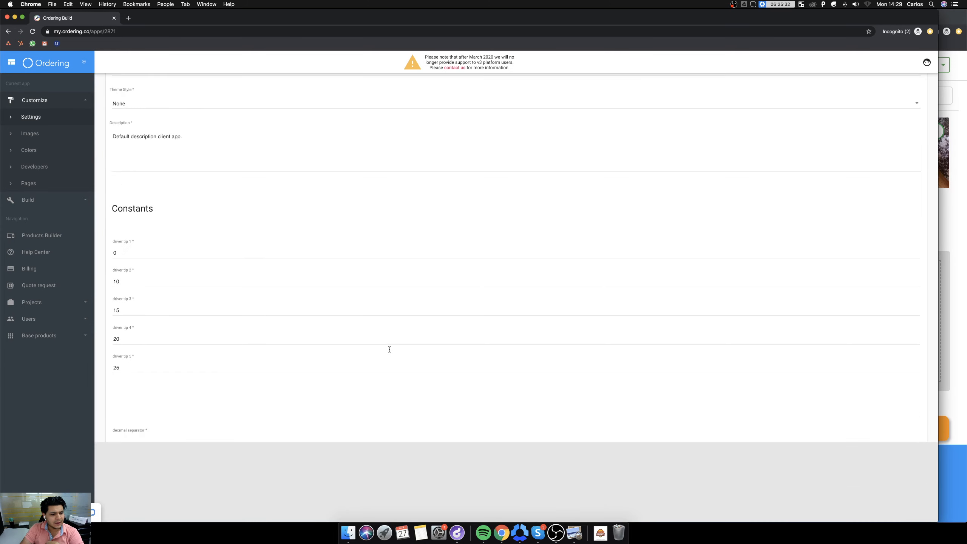
{"action": "scroll", "coordinate": [381, 343], "scroll_direction": "down", "scroll_amount": 10}
{"action": "key", "text": "super+f"}
{"action": "type", "text": "s"}
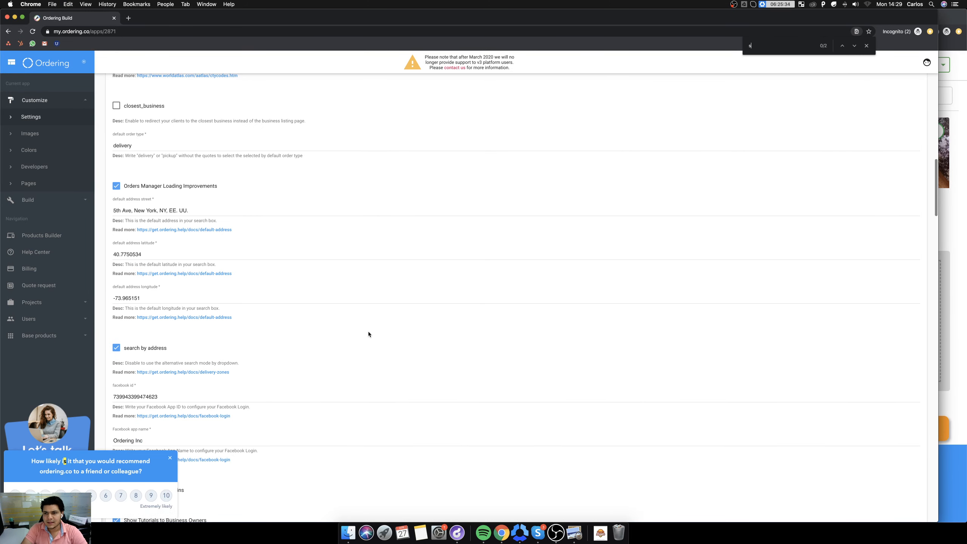
{"action": "type", "text": "ingle"}
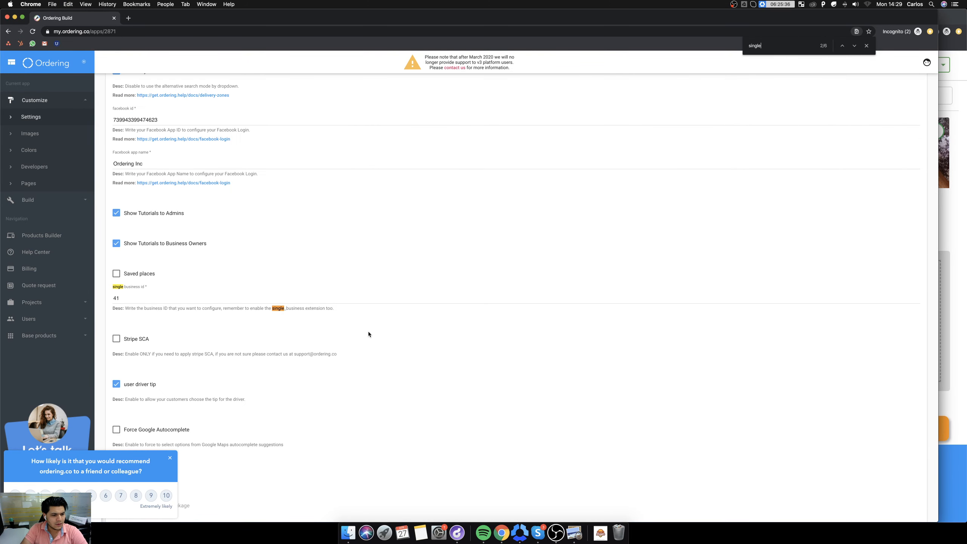
{"action": "key", "text": "Return"}
{"action": "key", "text": "Return"}
{"action": "key", "text": "Return"}
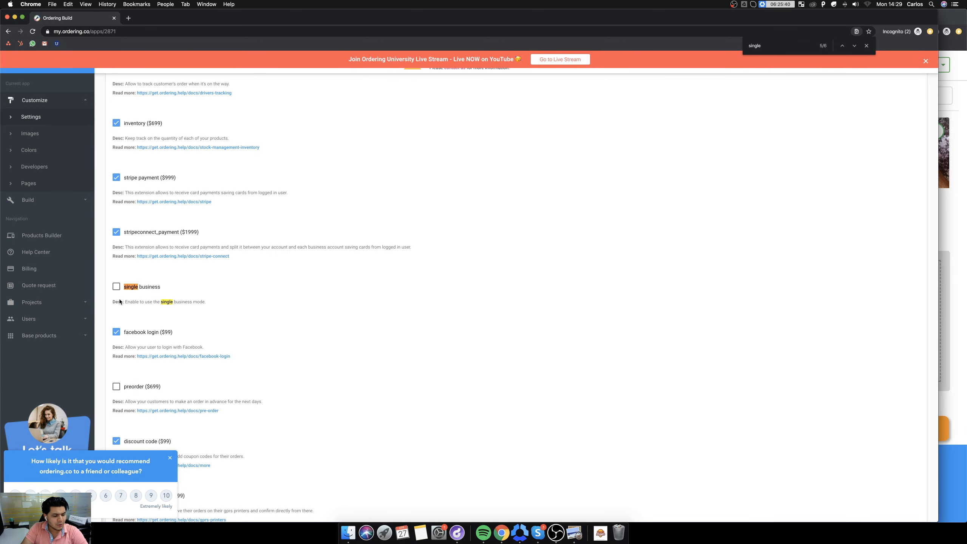
Examine the product's available extensions and its constants, such as currency, time format, default address and order type.
{"action": "scroll", "coordinate": [155, 299], "scroll_direction": "up", "scroll_amount": 15}
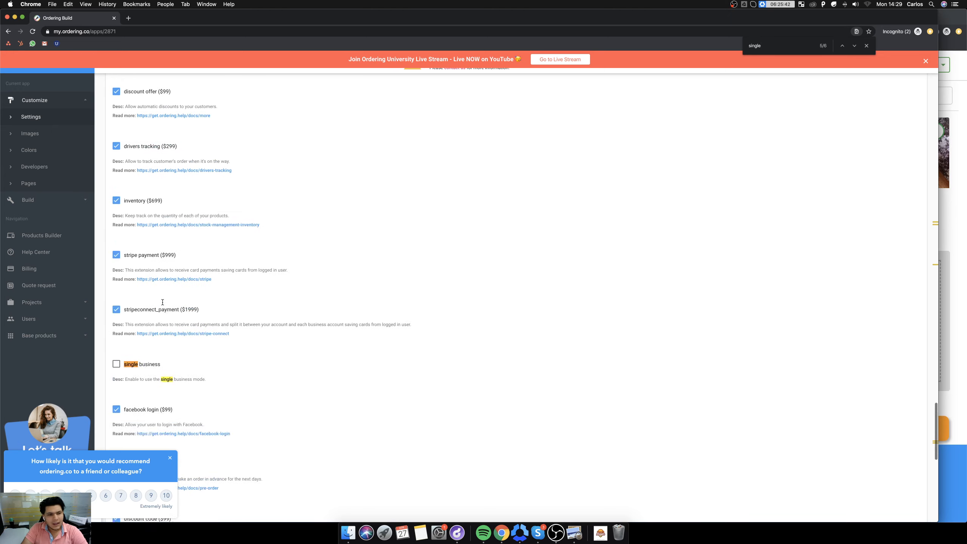
{"action": "scroll", "coordinate": [162, 305], "scroll_direction": "up", "scroll_amount": 15}
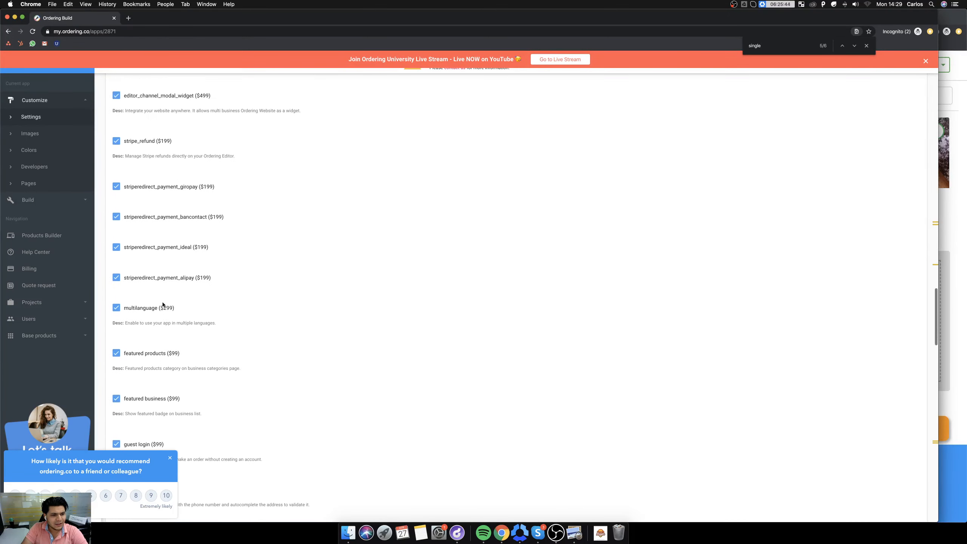
{"action": "scroll", "coordinate": [163, 305], "scroll_direction": "down", "scroll_amount": 3}
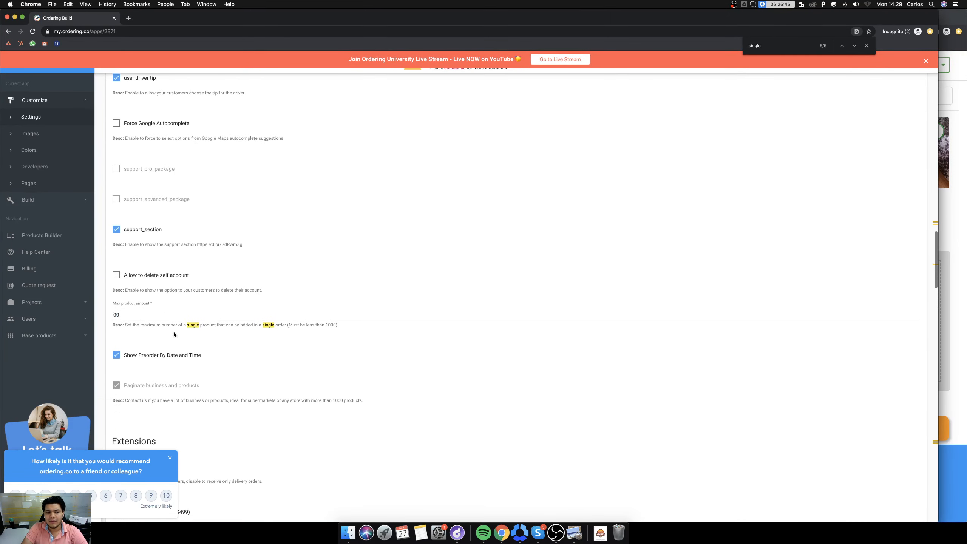
{"action": "scroll", "coordinate": [172, 328], "scroll_direction": "up", "scroll_amount": 12}
{"action": "scroll", "coordinate": [172, 328], "scroll_direction": "up", "scroll_amount": 4}
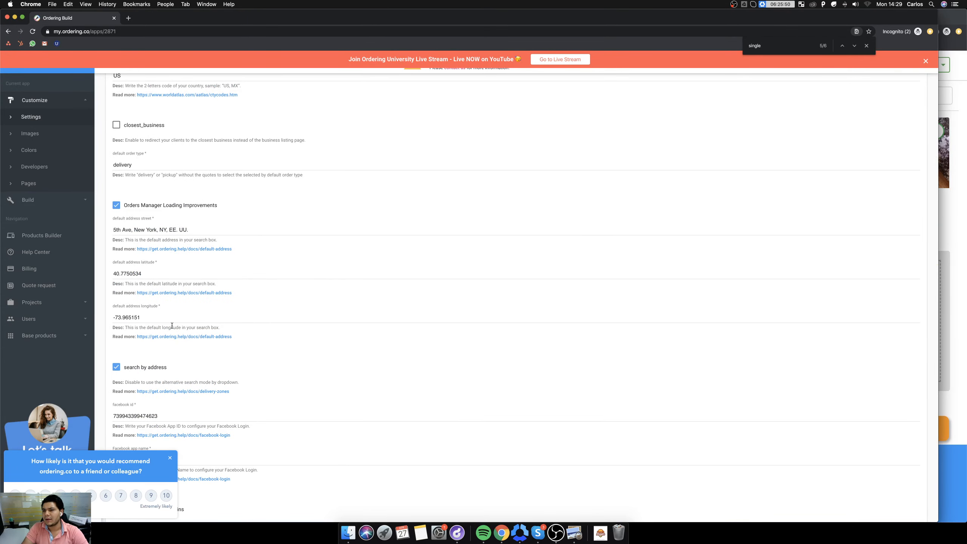
{"action": "scroll", "coordinate": [228, 325], "scroll_direction": "up", "scroll_amount": 10}
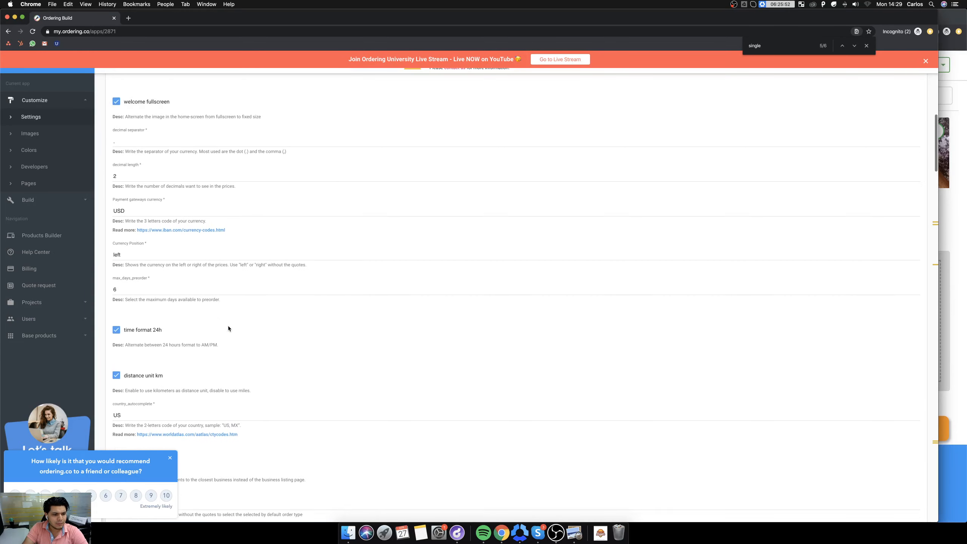
Go through the "single" matches to the single business extension and the single business id field, and dismiss the recommendation survey.
{"action": "scroll", "coordinate": [228, 328], "scroll_direction": "up", "scroll_amount": 6}
{"action": "key", "text": "super+g"}
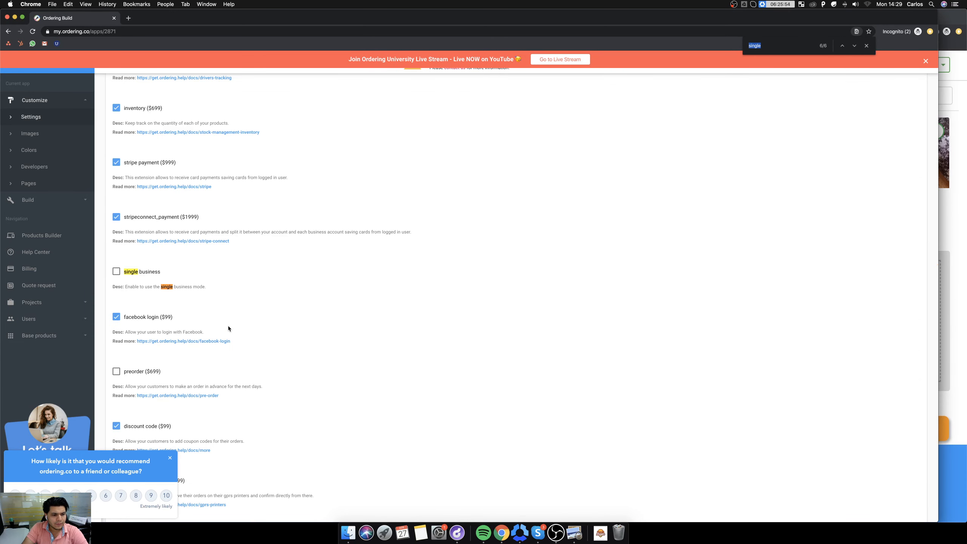
{"action": "key", "text": "super+g"}
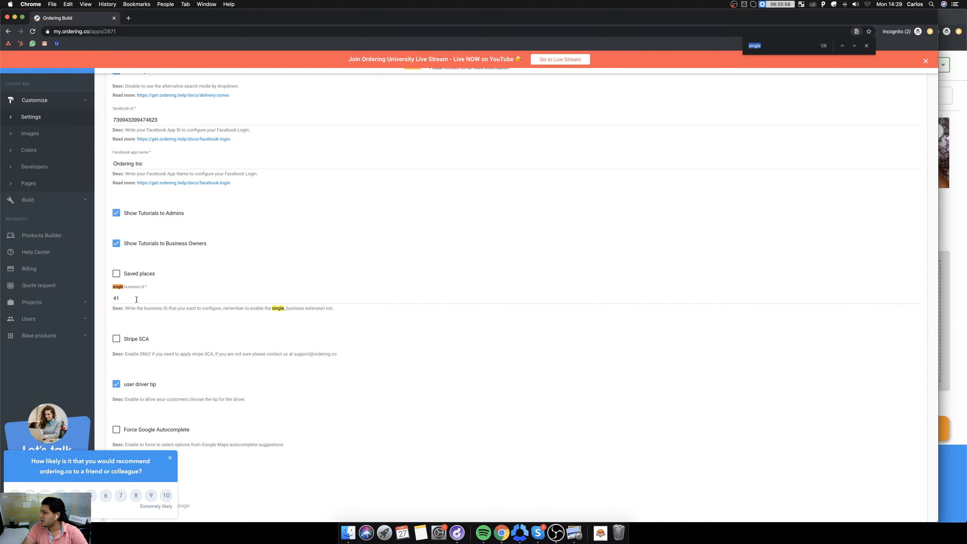
{"action": "scroll", "coordinate": [137, 300], "scroll_direction": "down", "scroll_amount": 20}
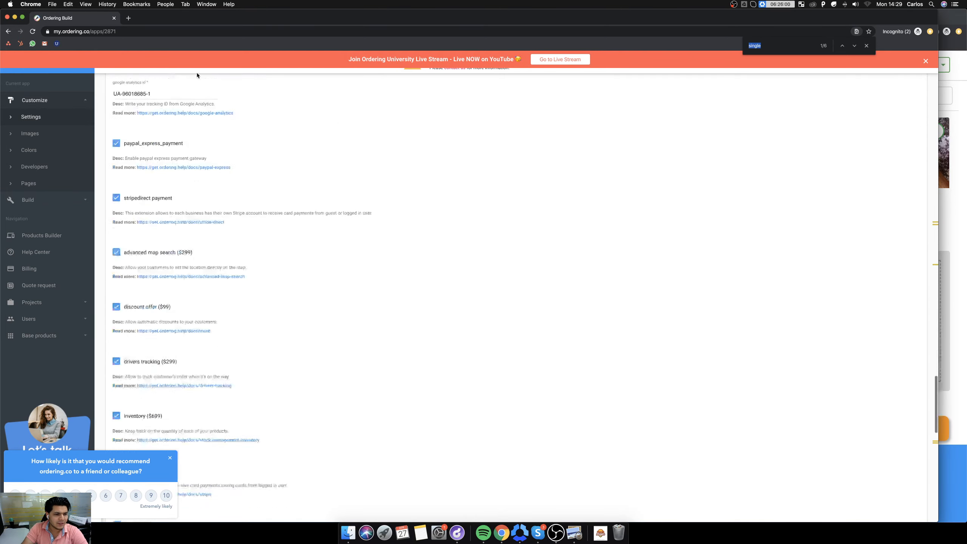
{"action": "left_click", "coordinate": [170, 457]}
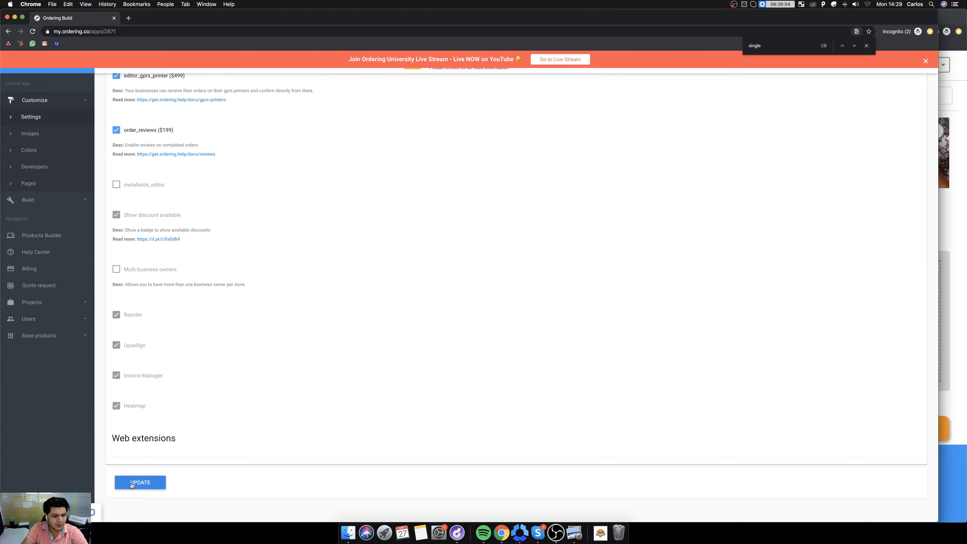
Check the product's version field and extensions, and open its Build website page.
{"action": "scroll", "coordinate": [233, 371], "scroll_direction": "up", "scroll_amount": 20}
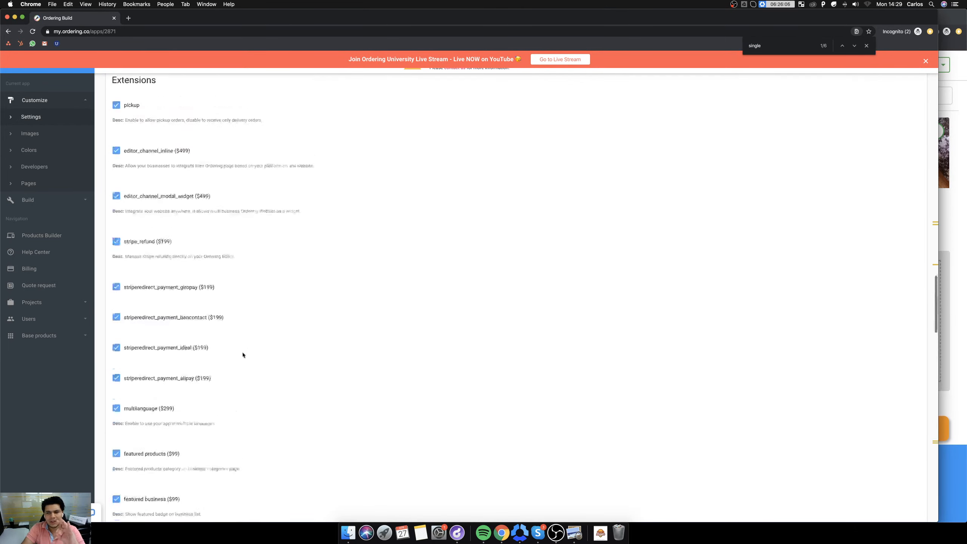
{"action": "scroll", "coordinate": [246, 351], "scroll_direction": "up", "scroll_amount": 10}
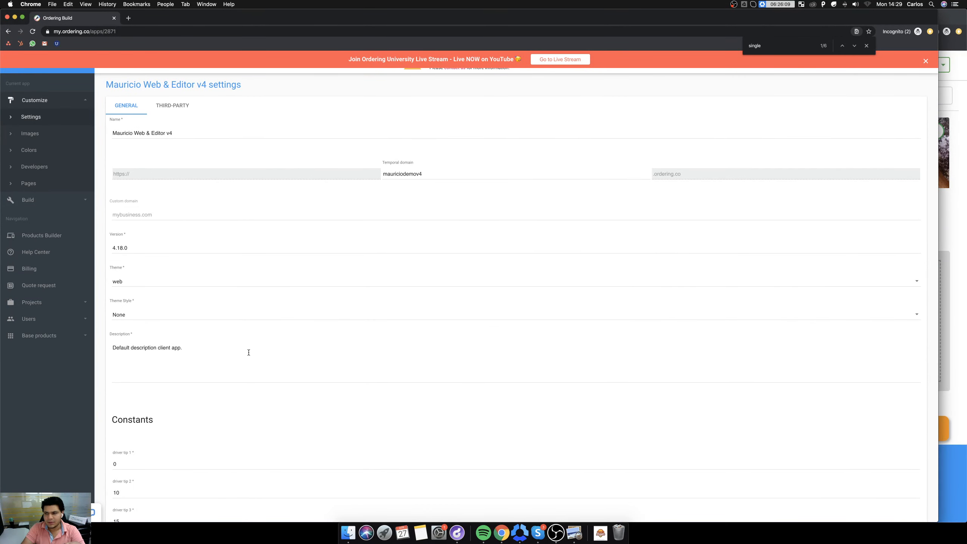
{"action": "left_click", "coordinate": [156, 252]}
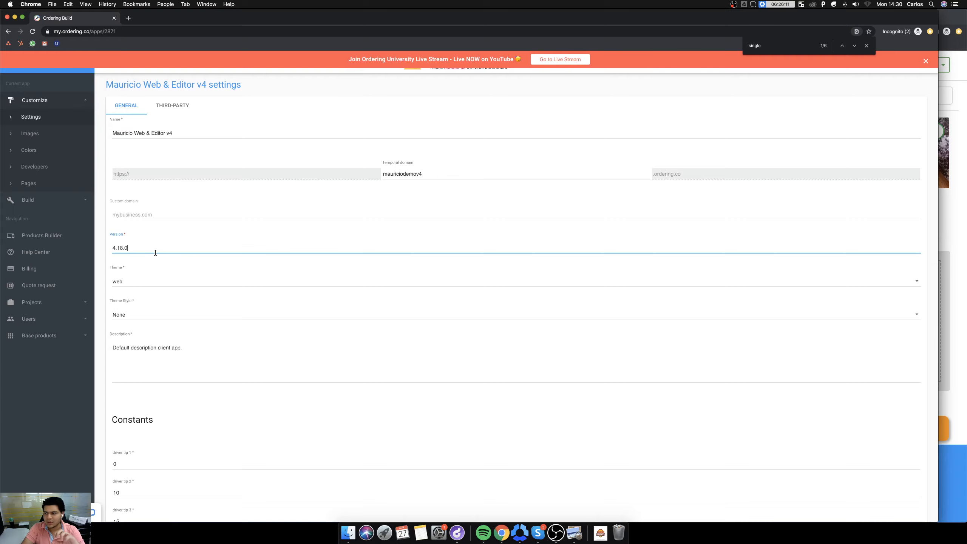
{"action": "scroll", "coordinate": [269, 284], "scroll_direction": "down", "scroll_amount": 20}
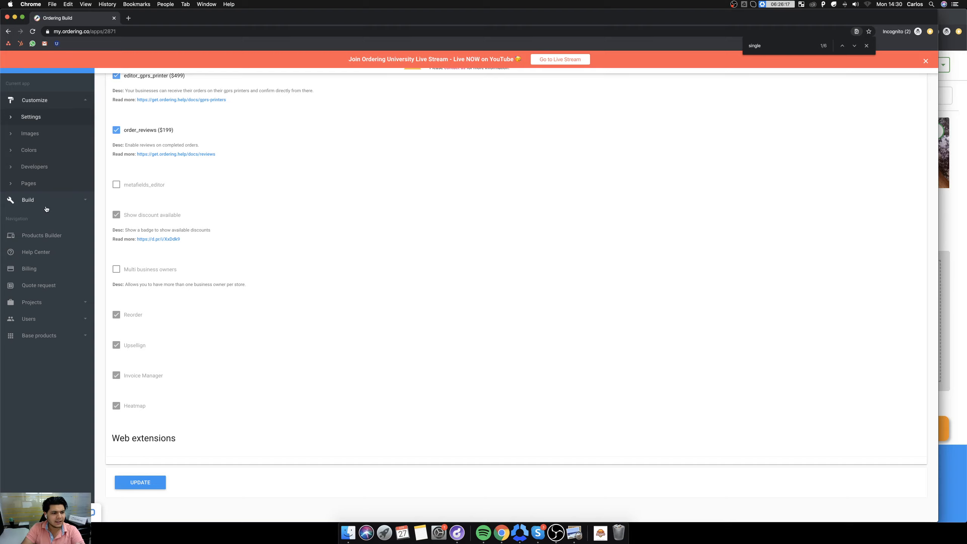
{"action": "left_click", "coordinate": [36, 200]}
{"action": "left_click", "coordinate": [42, 137]}
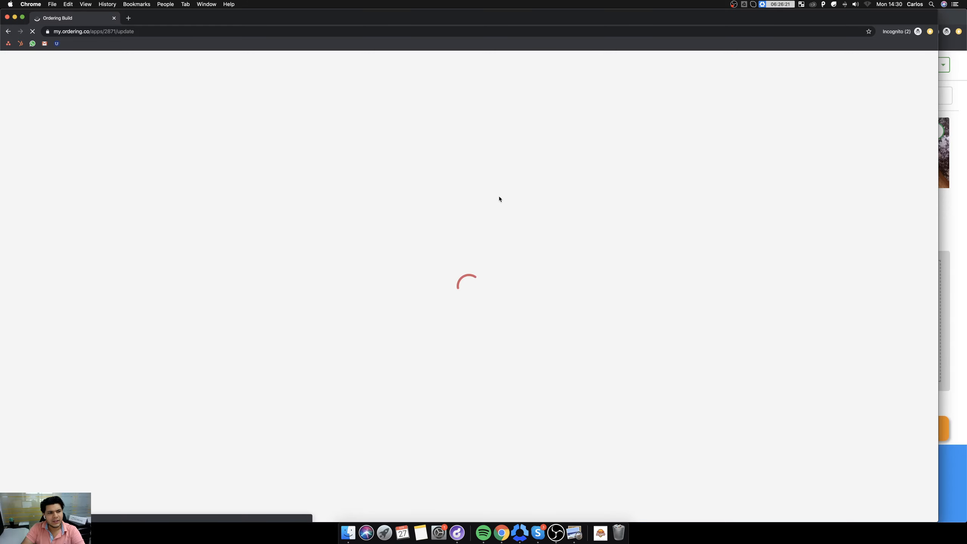
Search Google for "singlebusiness ordering" in a new tab and open the Single Business App for iOS & Android result.
{"action": "left_click", "coordinate": [129, 18]}
{"action": "type", "text": "single"}
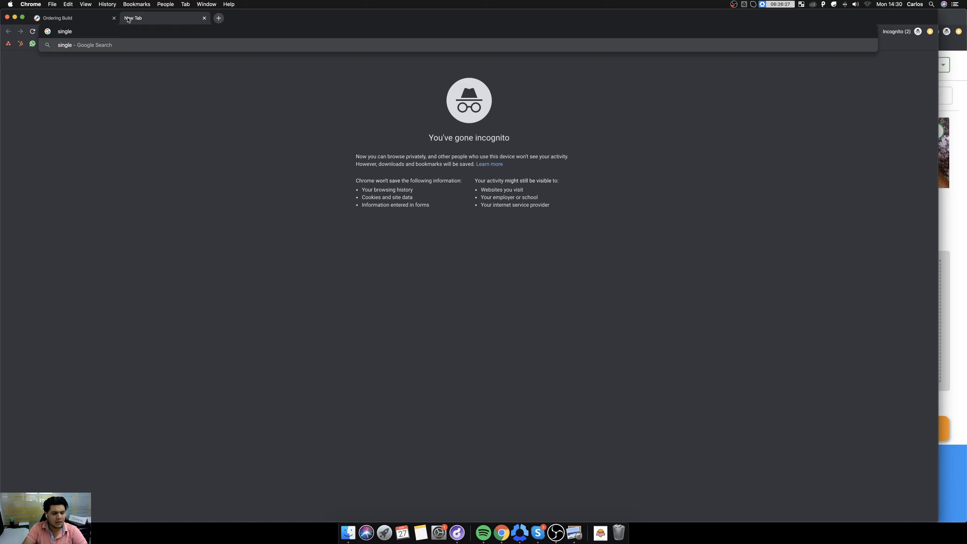
{"action": "type", "text": "business"}
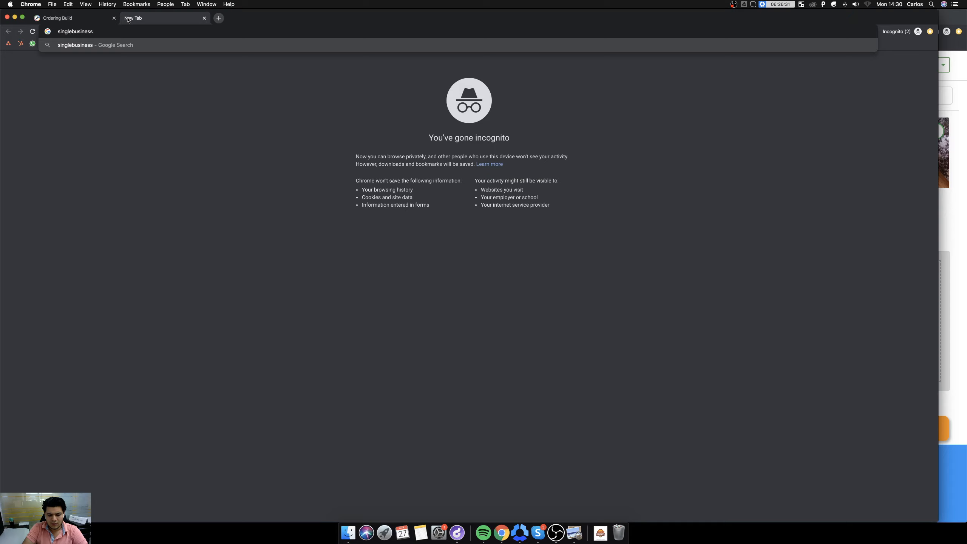
{"action": "key", "text": "super+a"}
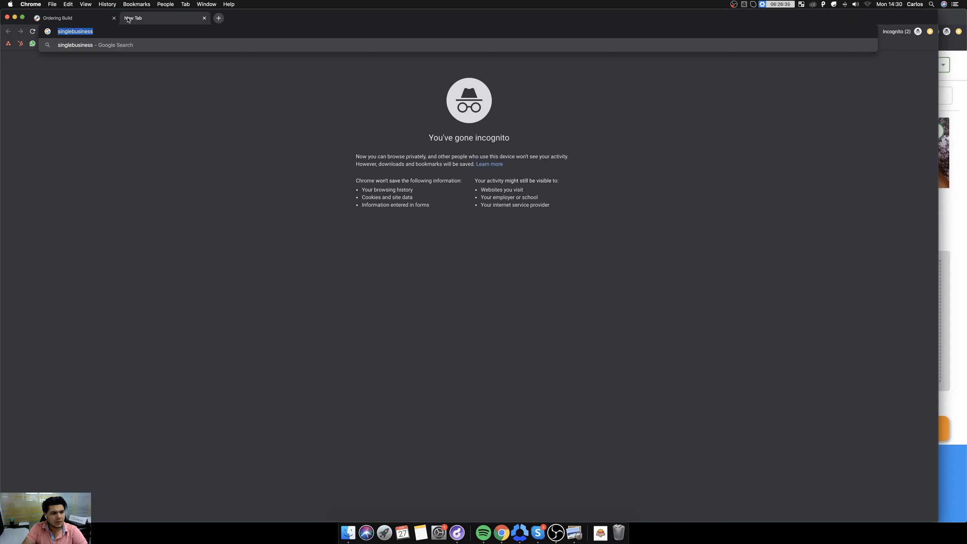
{"action": "key", "text": "Right"}
{"action": "type", "text": "ordering"}
{"action": "key", "text": "Return"}
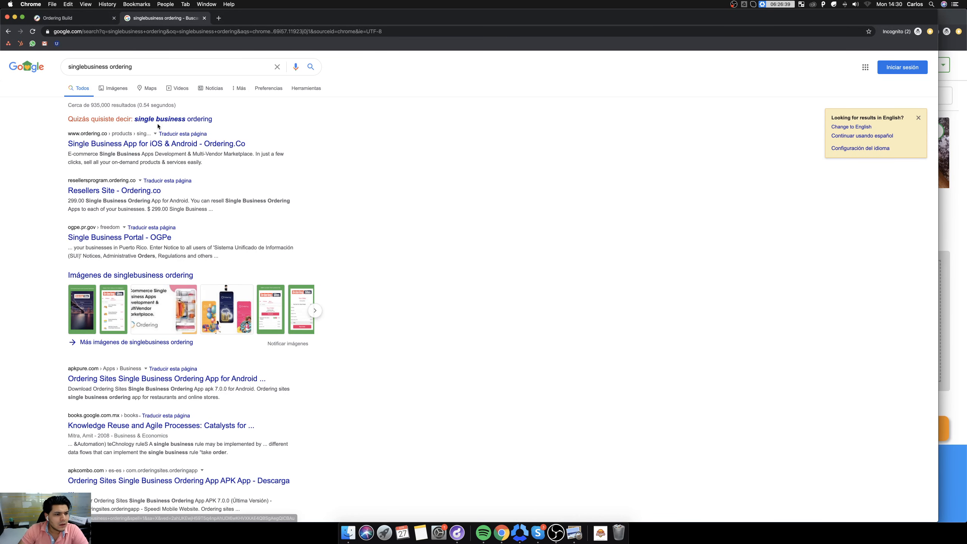
{"action": "left_click", "coordinate": [146, 147]}
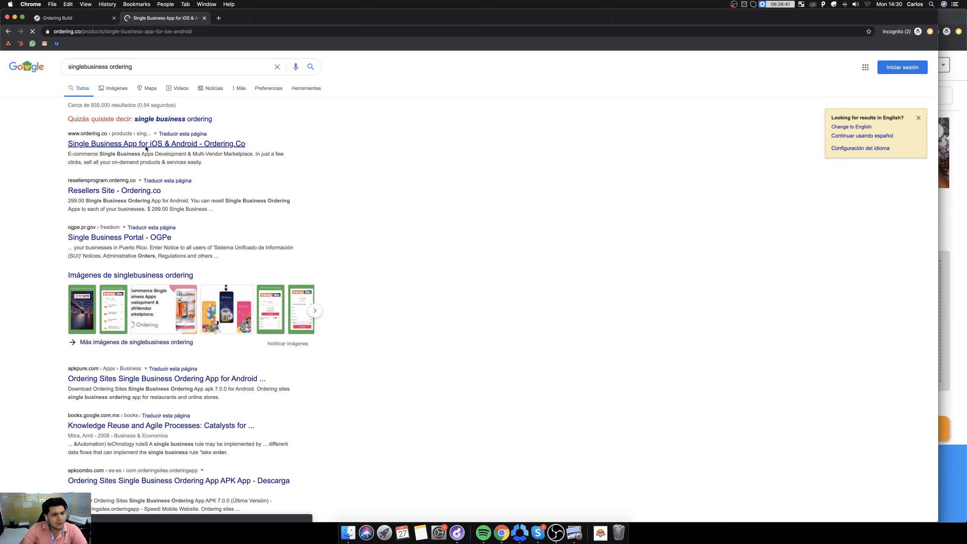
Skim the Single Business App page and open the Ordering Platform page from the site's solutions by feature.
{"action": "scroll", "coordinate": [481, 284], "scroll_direction": "down", "scroll_amount": 10}
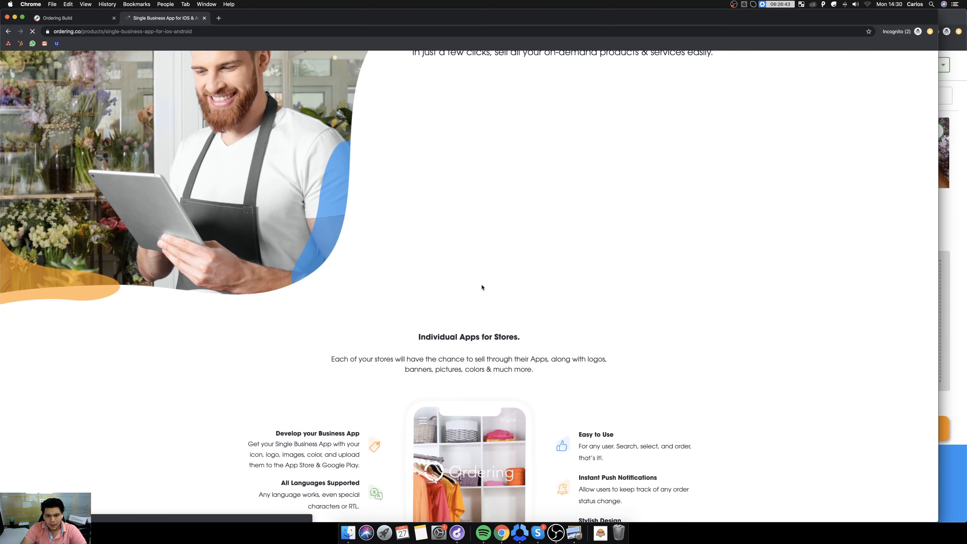
{"action": "scroll", "coordinate": [479, 286], "scroll_direction": "down", "scroll_amount": 15}
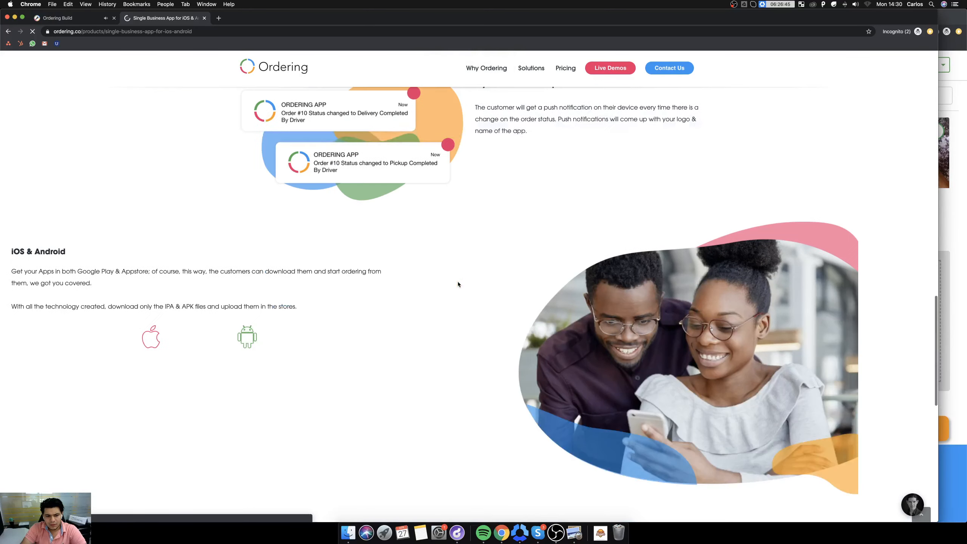
{"action": "scroll", "coordinate": [461, 281], "scroll_direction": "down", "scroll_amount": 4}
{"action": "scroll", "coordinate": [460, 279], "scroll_direction": "up", "scroll_amount": 20}
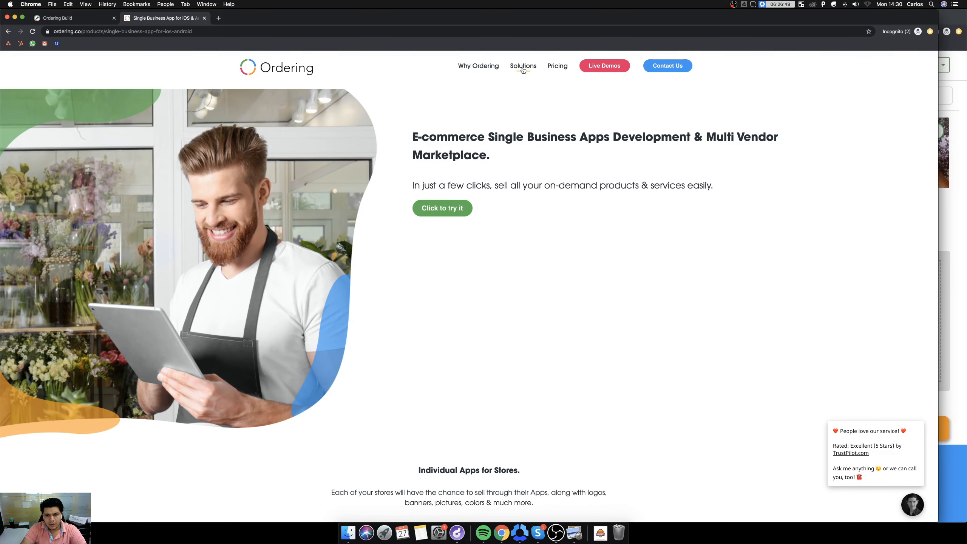
{"action": "mouse_move", "coordinate": [521, 72]}
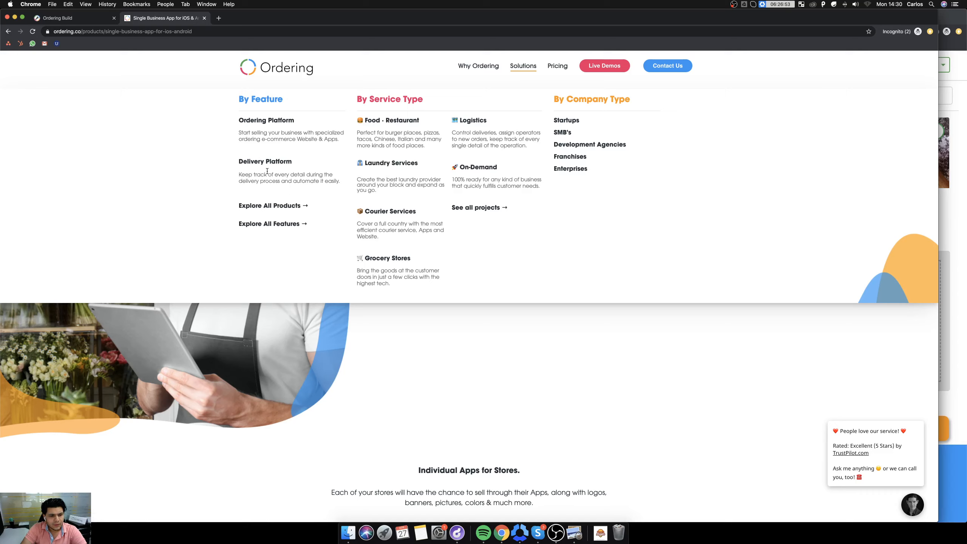
{"action": "left_click", "coordinate": [272, 125]}
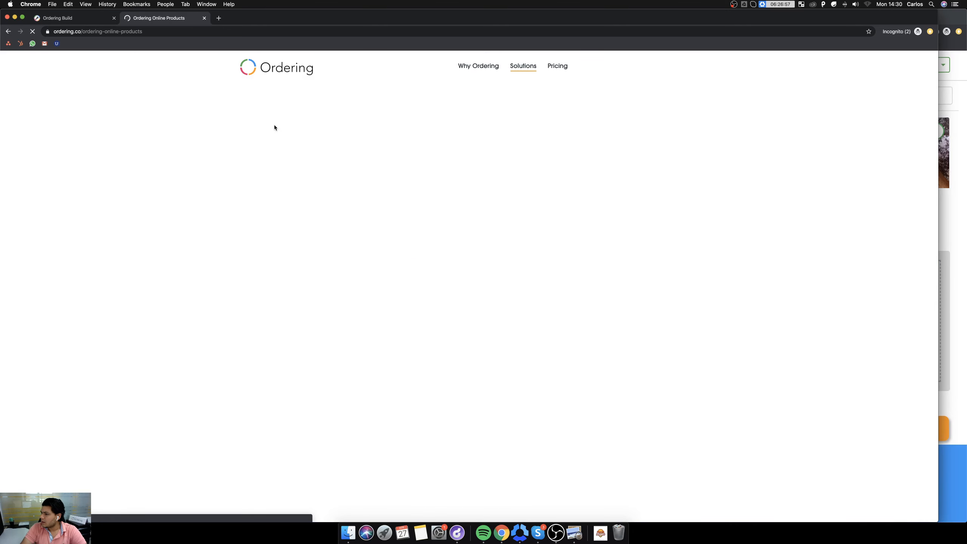
Find the Ordering App & Single Business Ordering App section and open the Single Business App page from it.
{"action": "scroll", "coordinate": [460, 239], "scroll_direction": "down", "scroll_amount": 6}
{"action": "scroll", "coordinate": [461, 228], "scroll_direction": "down", "scroll_amount": 10}
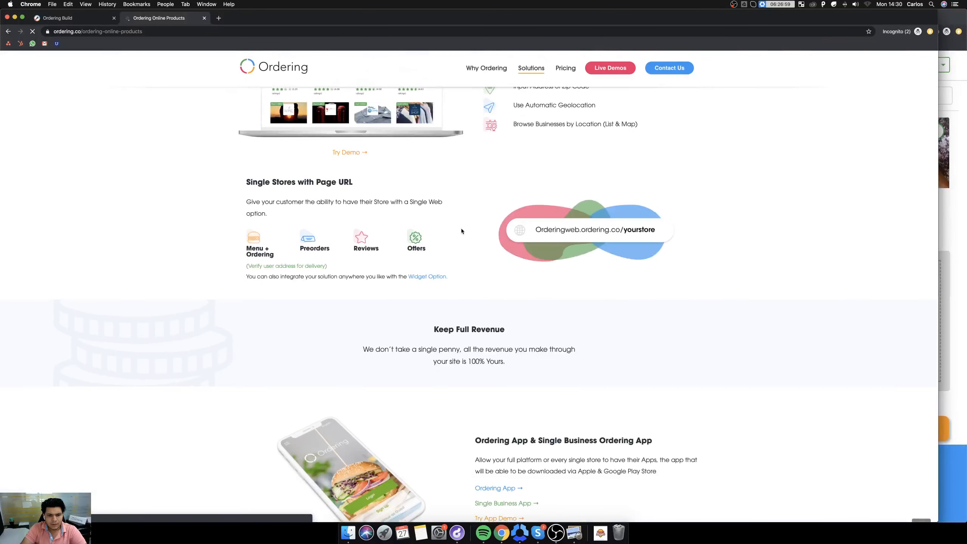
{"action": "left_click", "coordinate": [605, 184]}
{"action": "scroll", "coordinate": [493, 302], "scroll_direction": "down", "scroll_amount": 5}
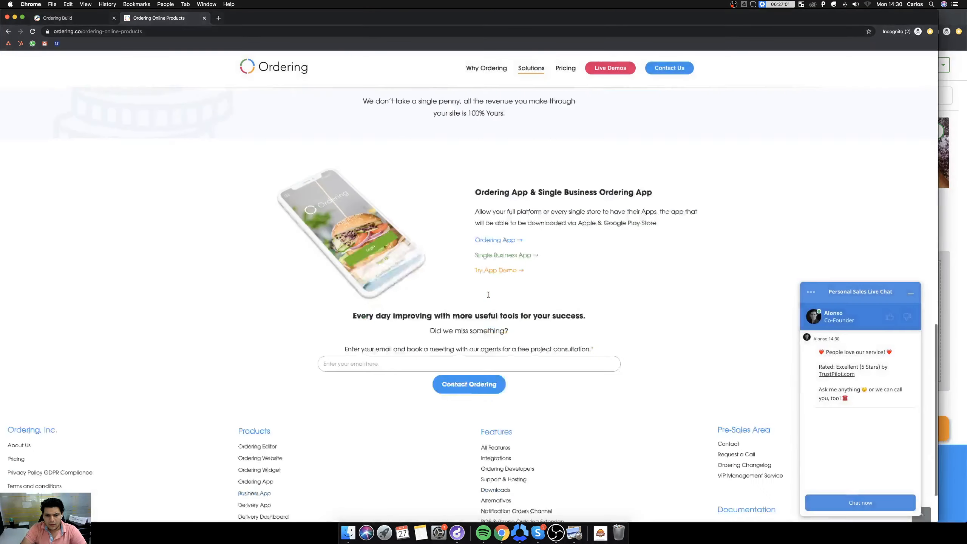
{"action": "scroll", "coordinate": [492, 303], "scroll_direction": "up", "scroll_amount": 10}
{"action": "scroll", "coordinate": [492, 302], "scroll_direction": "down", "scroll_amount": 9}
{"action": "scroll", "coordinate": [495, 266], "scroll_direction": "up", "scroll_amount": 1}
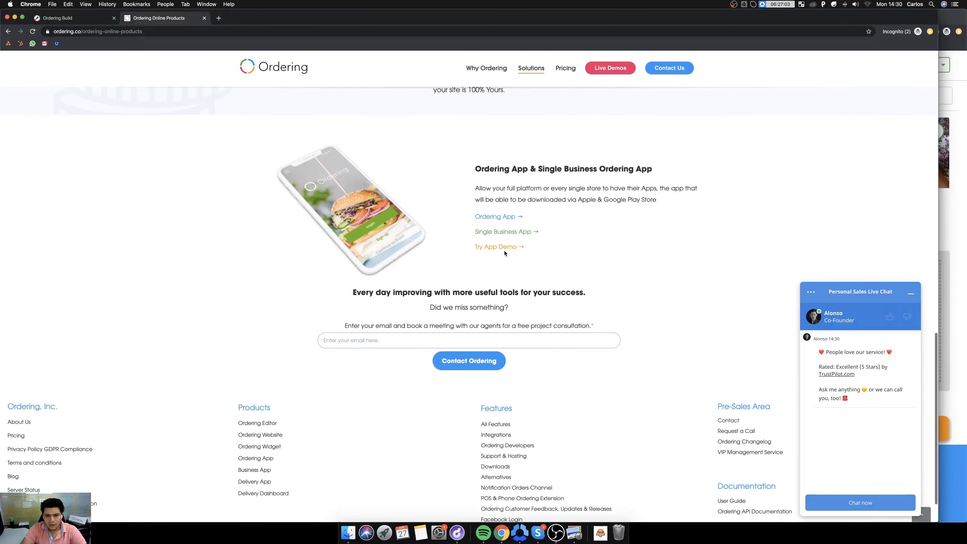
{"action": "left_click", "coordinate": [503, 233]}
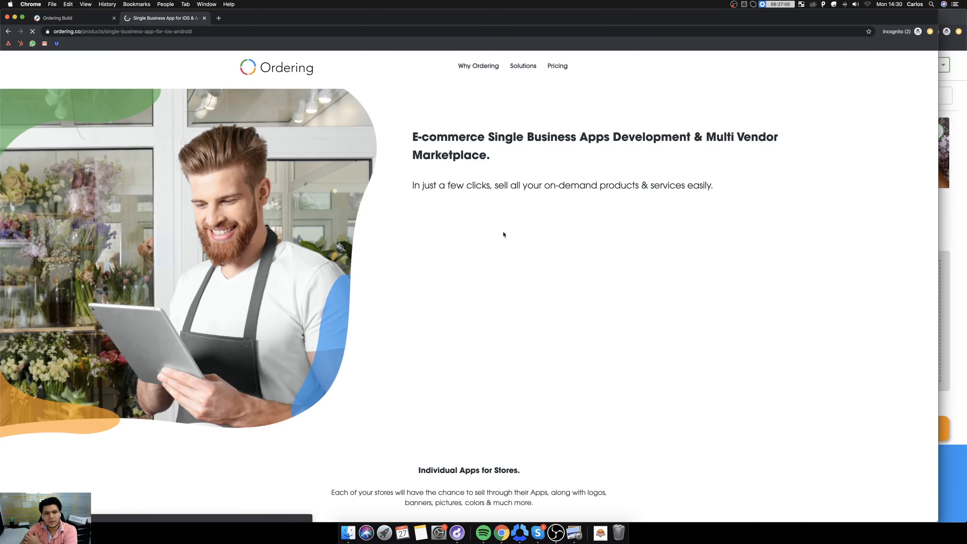
Launch the single business app's online demo and enlarge its page for viewing.
{"action": "scroll", "coordinate": [423, 278], "scroll_direction": "down", "scroll_amount": 4}
{"action": "scroll", "coordinate": [434, 214], "scroll_direction": "up", "scroll_amount": 3}
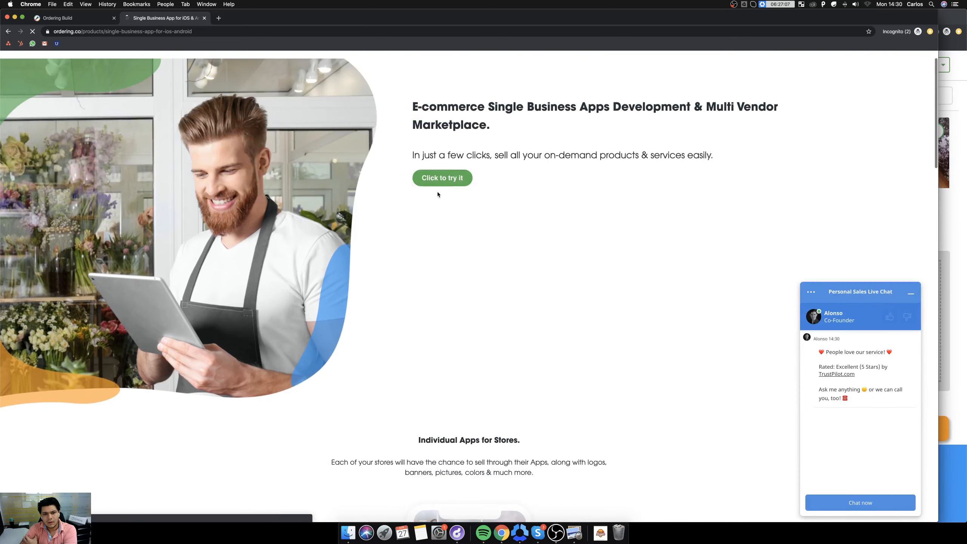
{"action": "left_click", "coordinate": [439, 179]}
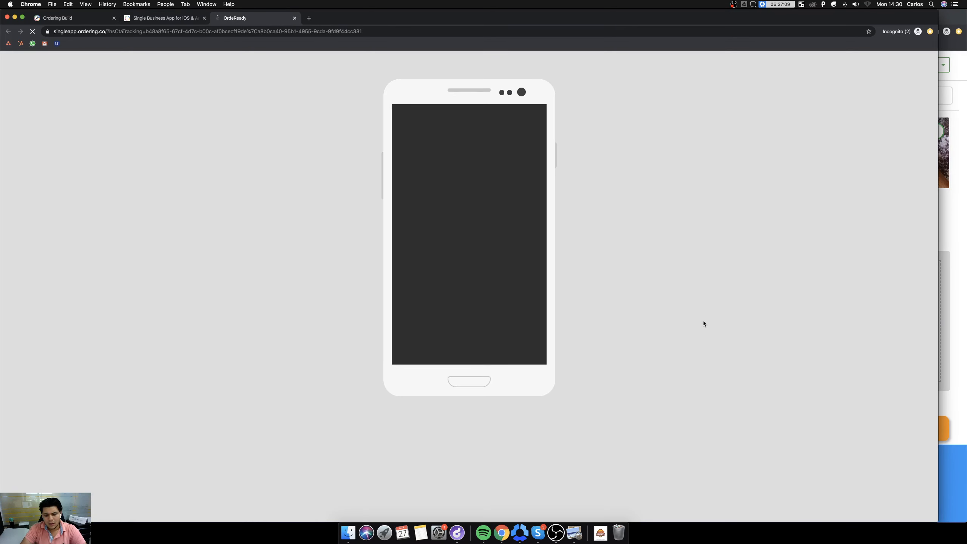
{"action": "key", "text": "super+plus"}
{"action": "key", "text": "super+plus"}
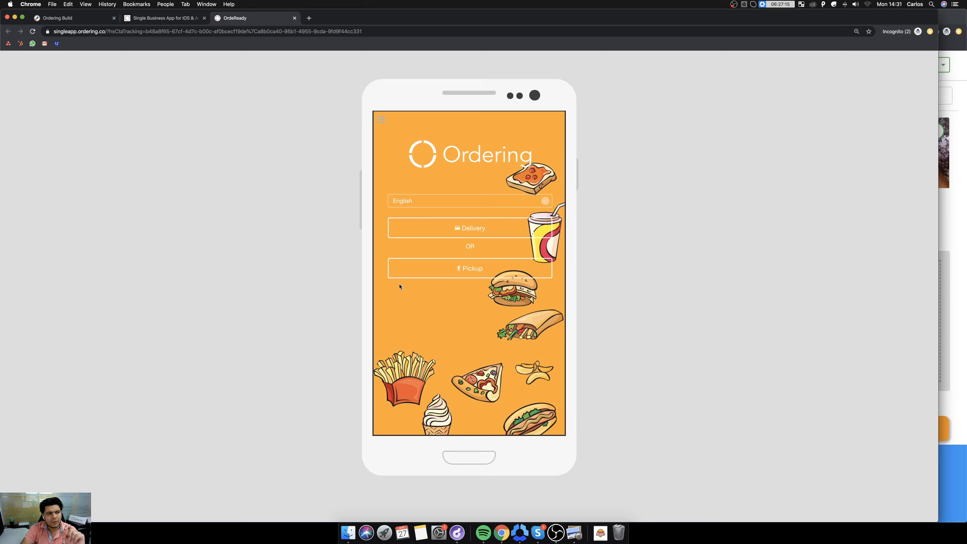
Open the single store page orderingweb.ordering.co/mcbonalds in a new tab.
{"action": "left_click", "coordinate": [161, 17]}
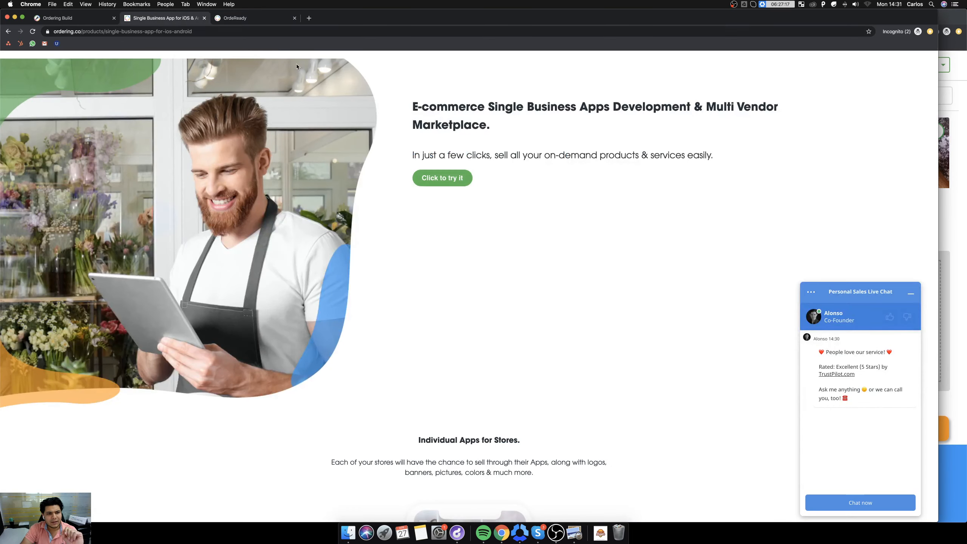
{"action": "left_click", "coordinate": [72, 18]}
{"action": "left_click", "coordinate": [163, 17]}
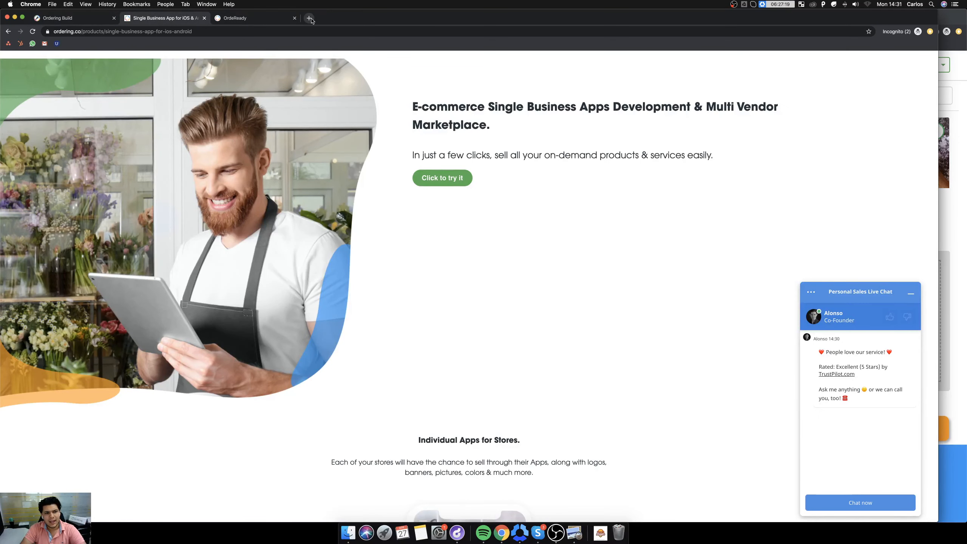
{"action": "left_click", "coordinate": [310, 18]}
{"action": "type", "text": "ordering"}
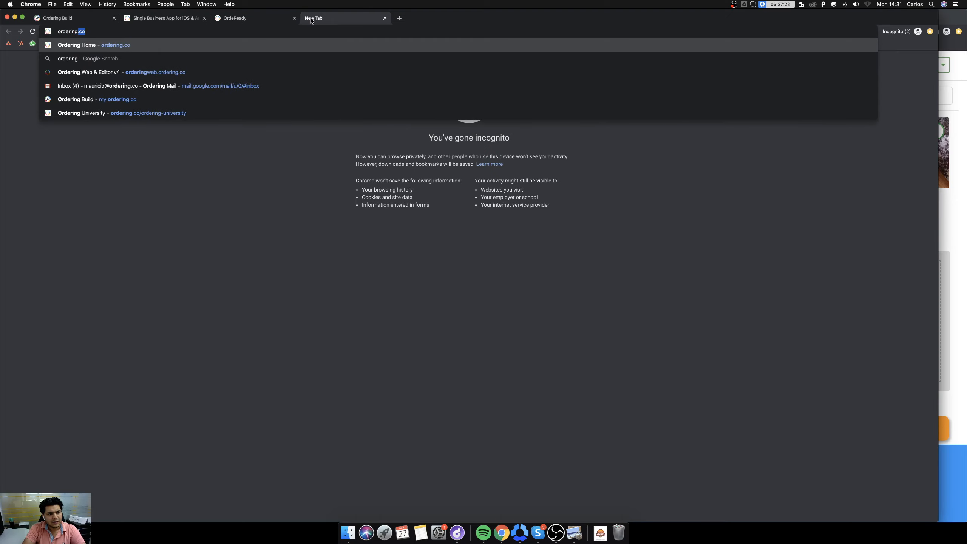
{"action": "type", "text": "web.ordering.co/mcbo"}
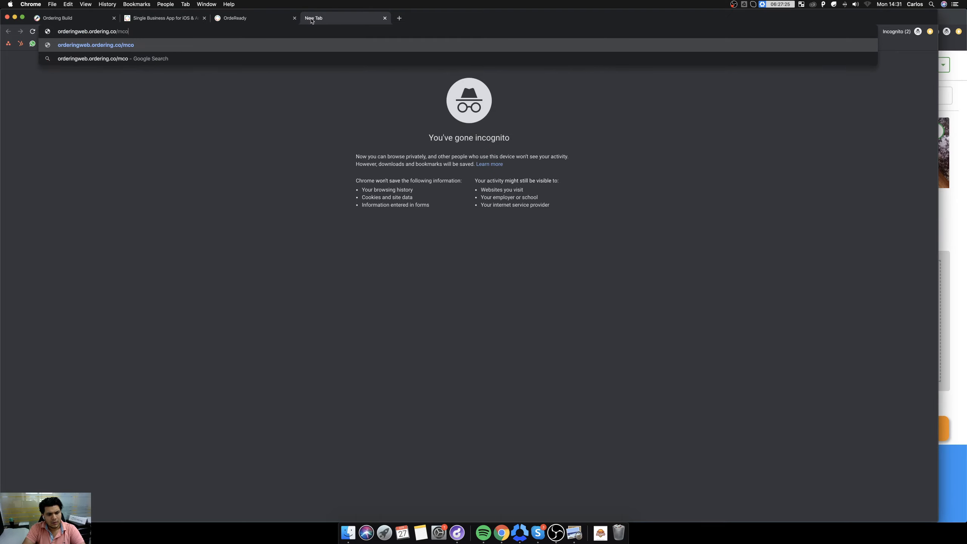
{"action": "key", "text": "BackSpace"}
{"action": "type", "text": "bonalds"}
{"action": "key", "text": "Return"}
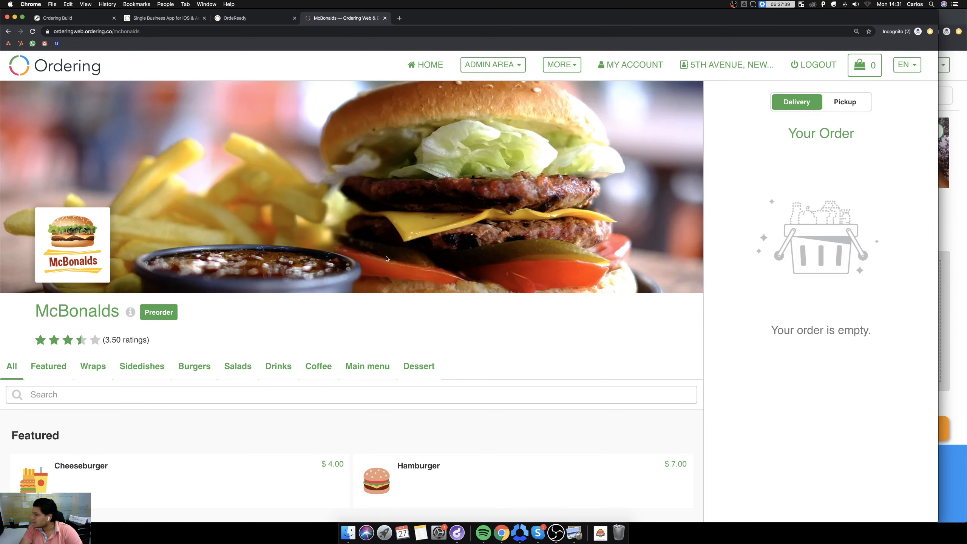
Return to the McBonalds store page, open the admin area's business list and filter it to Food.
{"action": "left_click", "coordinate": [160, 18]}
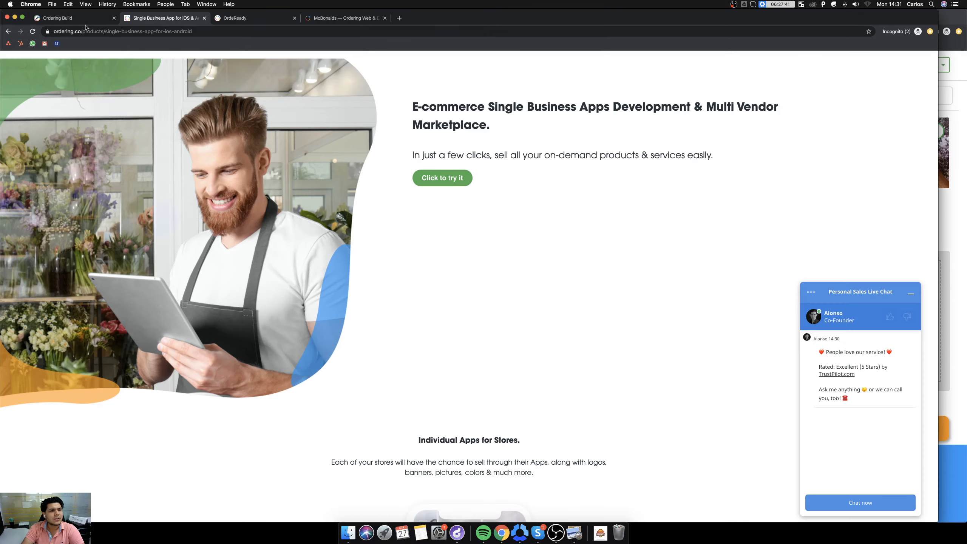
{"action": "left_click", "coordinate": [73, 18]}
{"action": "left_click", "coordinate": [344, 17]}
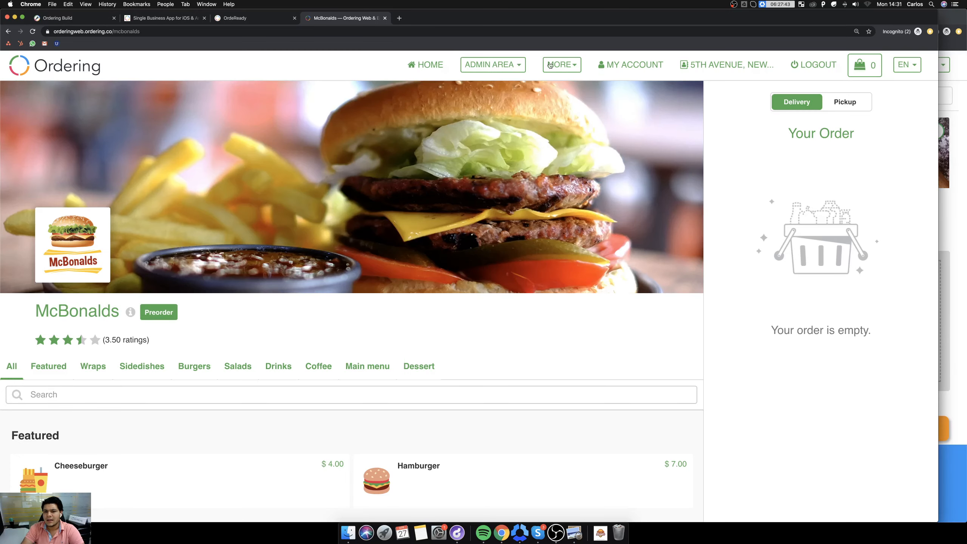
{"action": "left_click", "coordinate": [511, 66]}
{"action": "left_click", "coordinate": [477, 94]}
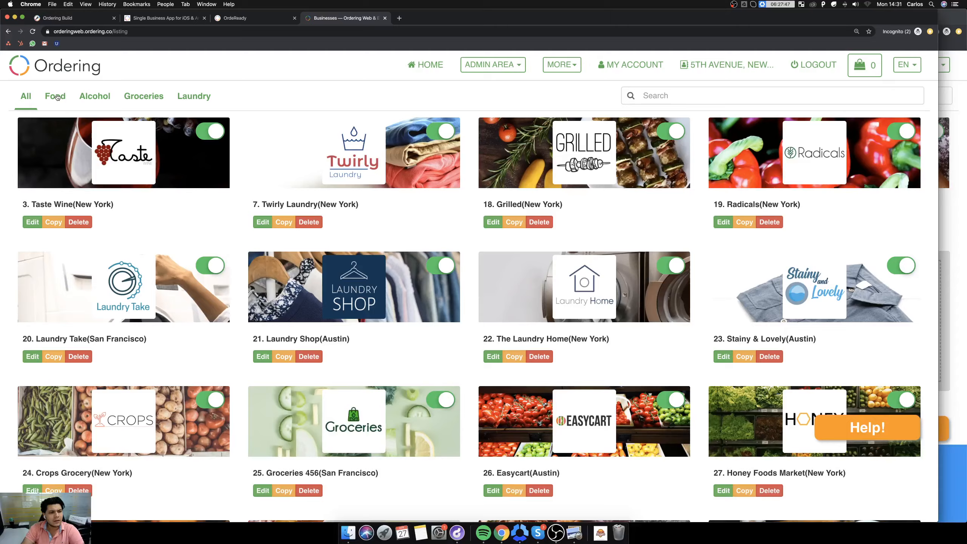
{"action": "left_click", "coordinate": [56, 96]}
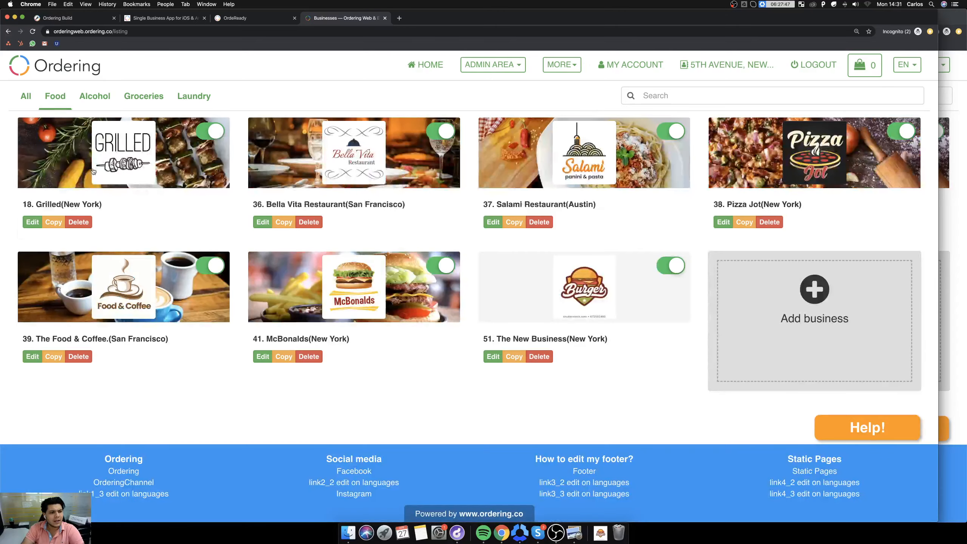
In The New Business's delivery zones, enter a new zone named "The New Business DElivery zone 2" with minimum 0 and price 0.
{"action": "left_click", "coordinate": [586, 301]}
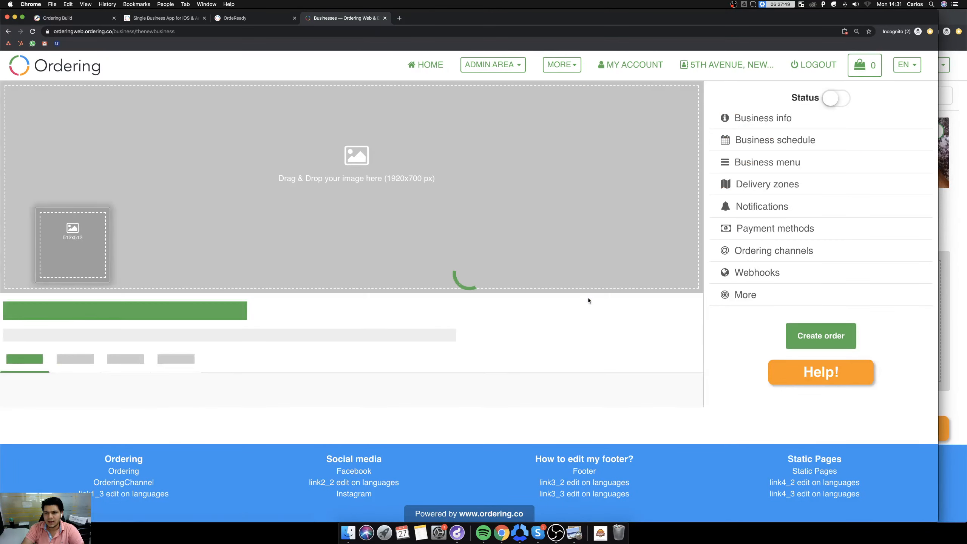
{"action": "left_click", "coordinate": [779, 186]}
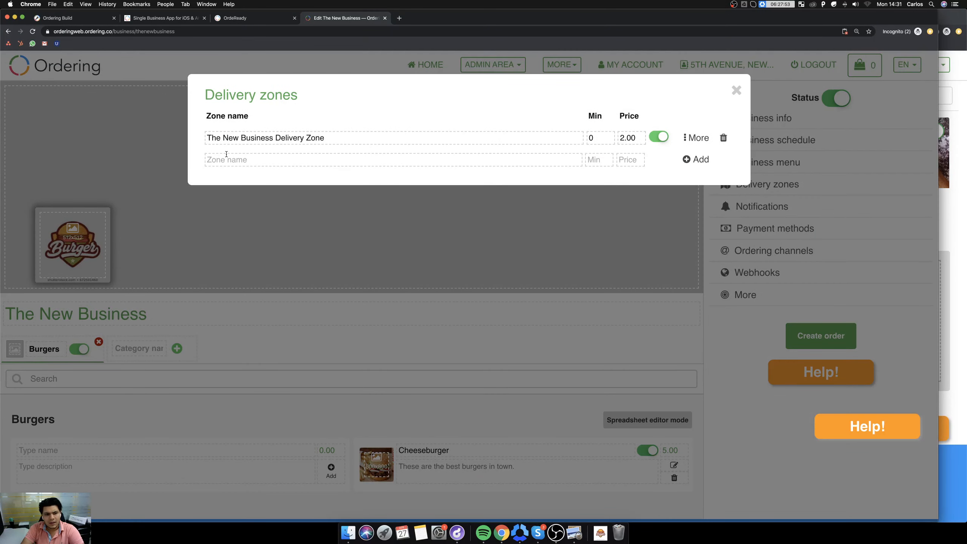
{"action": "left_click", "coordinate": [300, 163]}
{"action": "type", "text": "The New Business DElivery zone 1"}
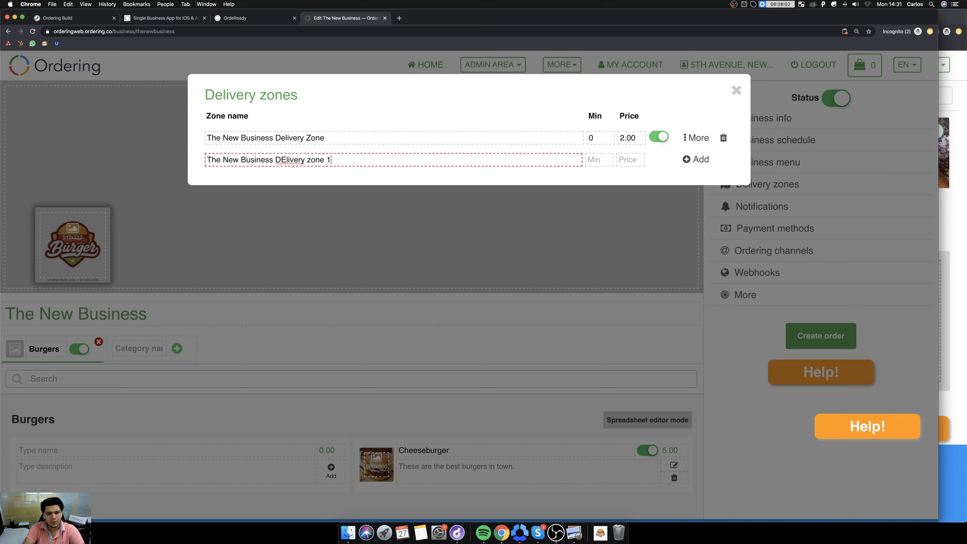
{"action": "key", "text": "BackSpace"}
{"action": "type", "text": "2"}
{"action": "key", "text": "Tab"}
{"action": "type", "text": "0"}
{"action": "key", "text": "Tab"}
{"action": "type", "text": "0"}
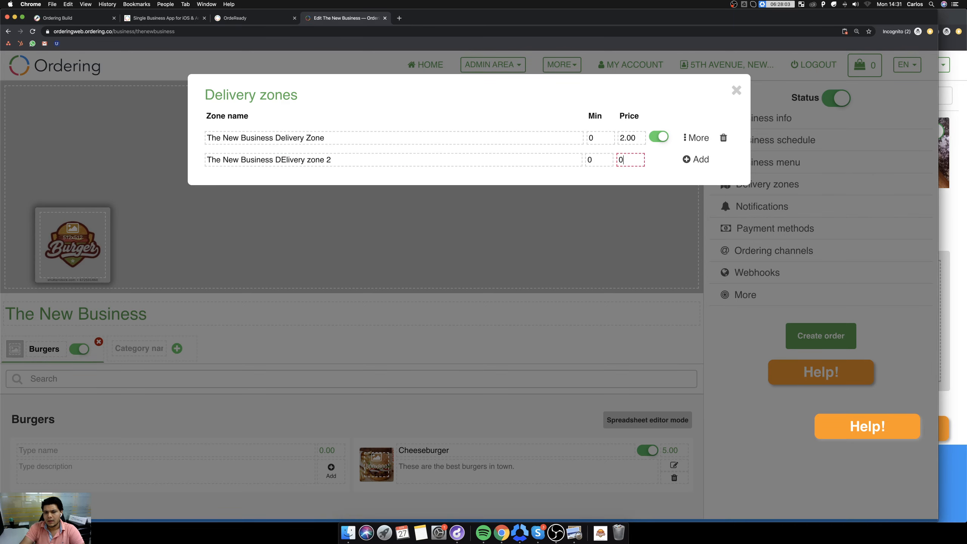
{"action": "left_click", "coordinate": [693, 162]}
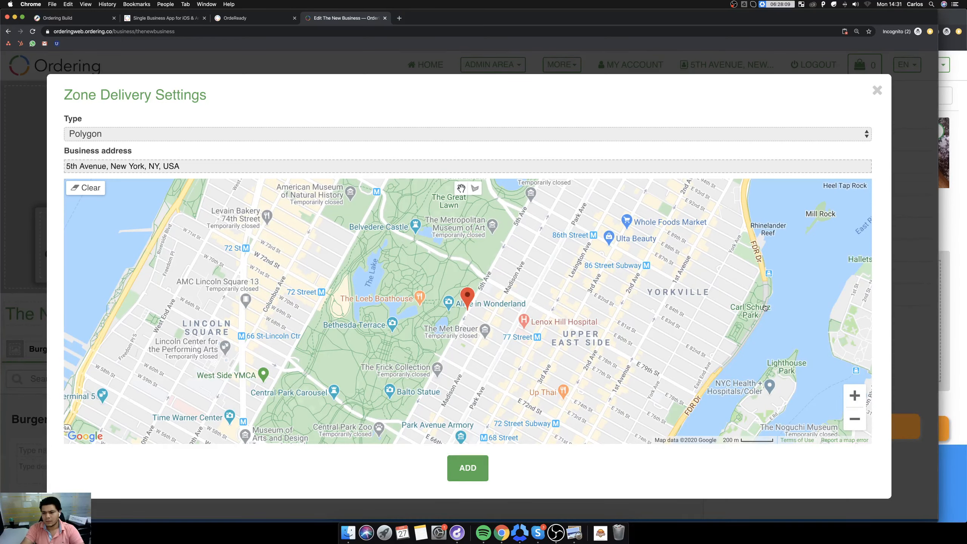
{"action": "left_click", "coordinate": [855, 420]}
{"action": "left_click", "coordinate": [854, 419]}
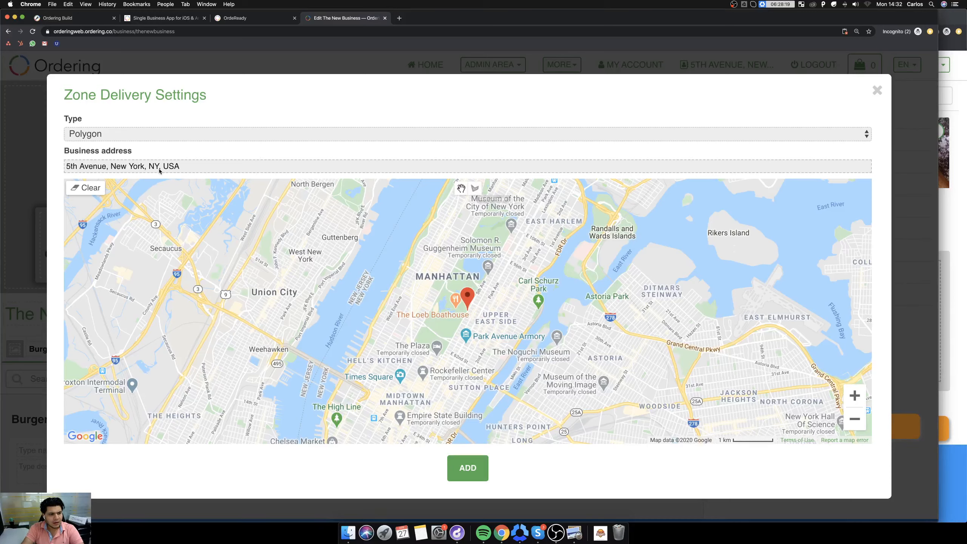
{"action": "left_click", "coordinate": [475, 189]}
{"action": "left_click", "coordinate": [211, 134]}
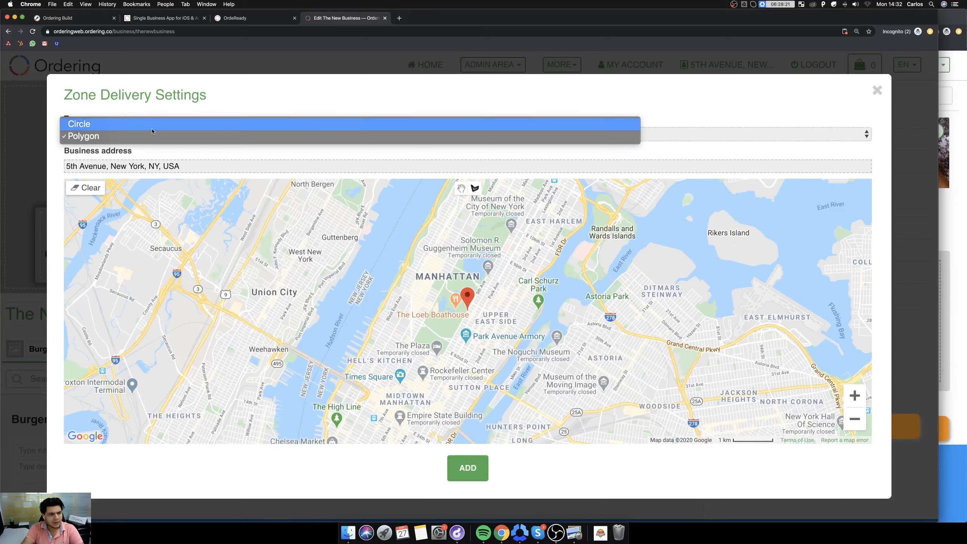
{"action": "left_click", "coordinate": [229, 123]}
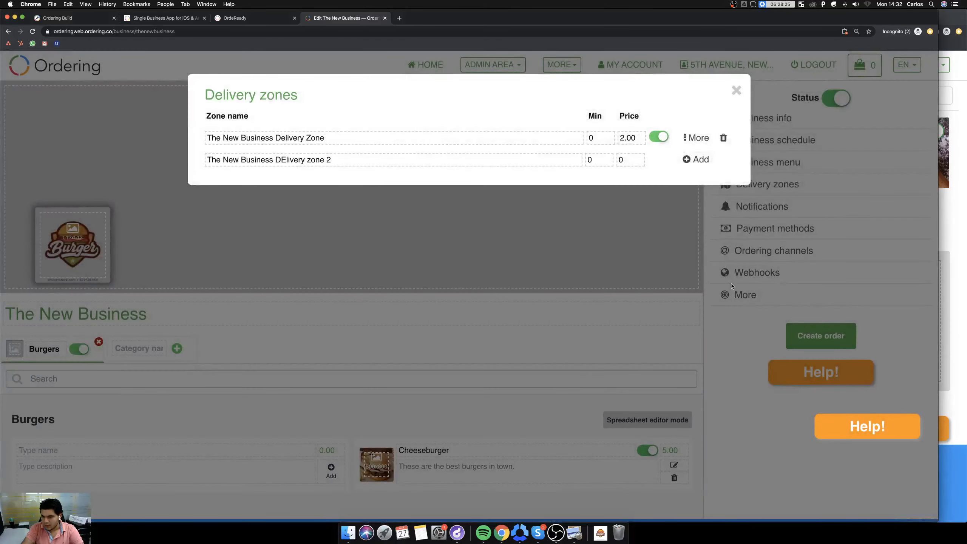
Add the new delivery zone as a Circle centred on the business marker with a radius of about 3.6 km.
{"action": "left_click", "coordinate": [688, 159]}
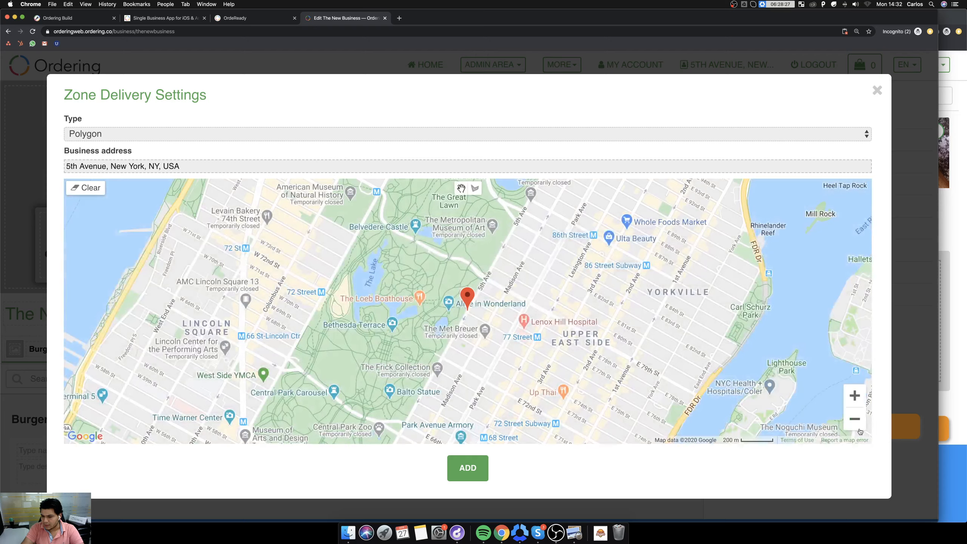
{"action": "left_click", "coordinate": [856, 422]}
{"action": "left_click", "coordinate": [856, 422]}
{"action": "left_click", "coordinate": [856, 422]}
{"action": "left_click", "coordinate": [856, 421]}
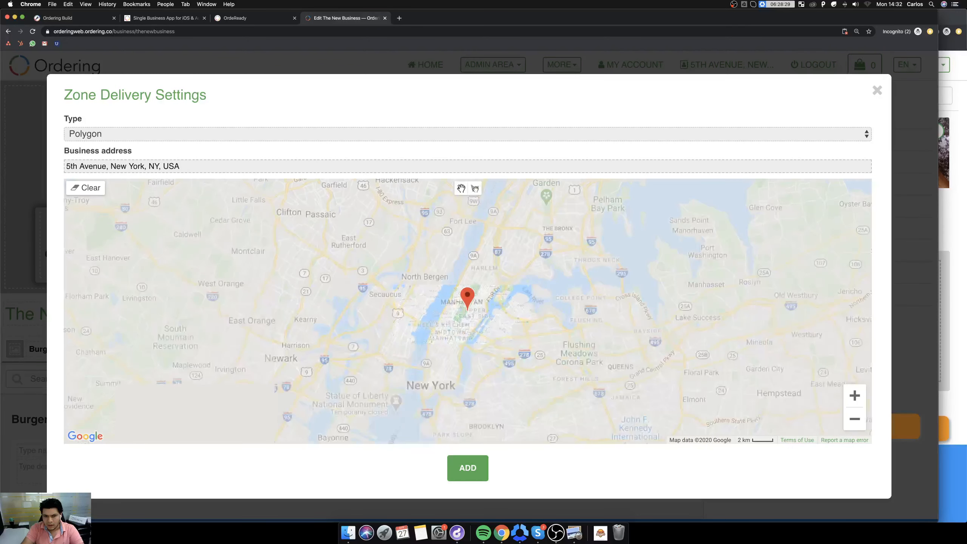
{"action": "left_click", "coordinate": [426, 134]}
{"action": "left_click", "coordinate": [409, 130]}
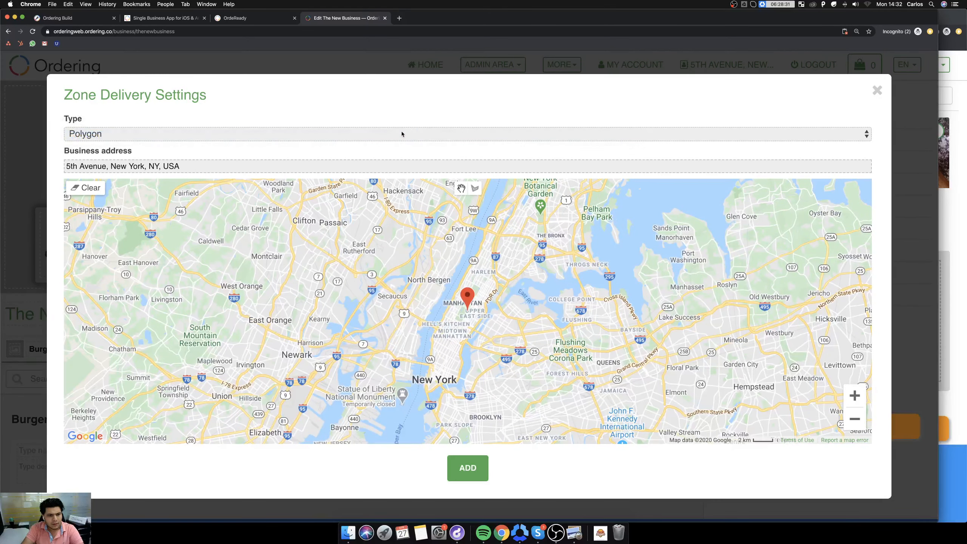
{"action": "left_click", "coordinate": [401, 132]}
{"action": "left_click", "coordinate": [403, 124]}
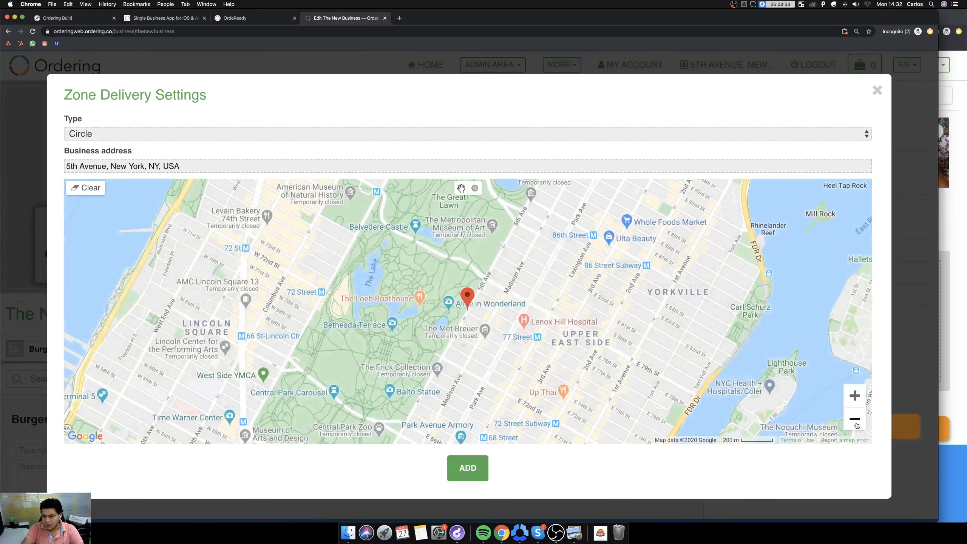
{"action": "left_click", "coordinate": [855, 419]}
{"action": "left_click", "coordinate": [855, 419]}
{"action": "left_click", "coordinate": [855, 419]}
{"action": "left_click", "coordinate": [475, 188]}
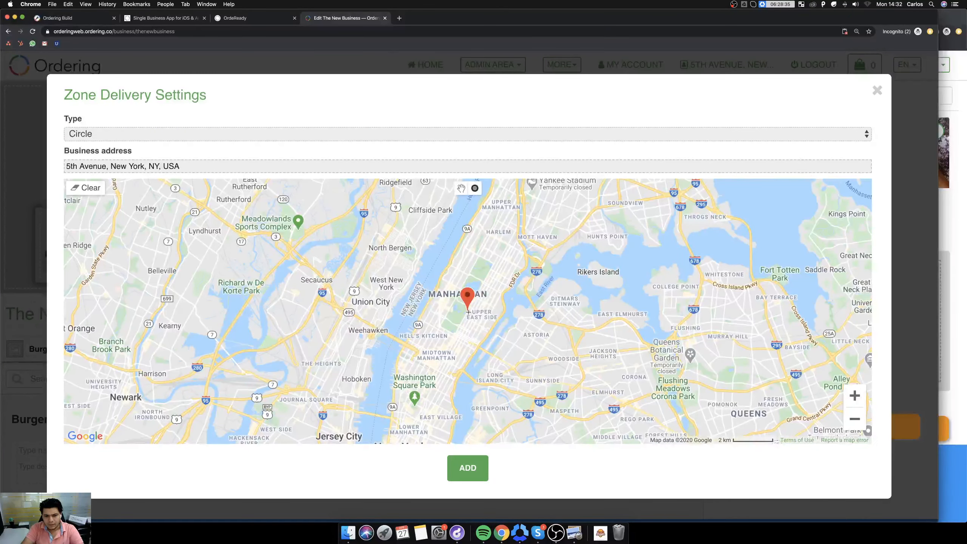
{"action": "left_click_drag", "start_coordinate": [467, 310], "coordinate": [536, 310]}
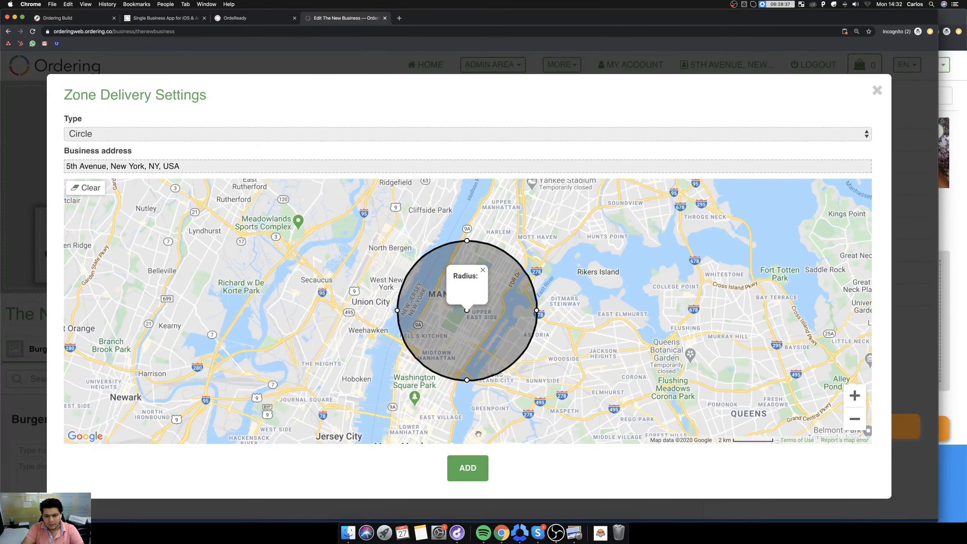
{"action": "left_click", "coordinate": [470, 468]}
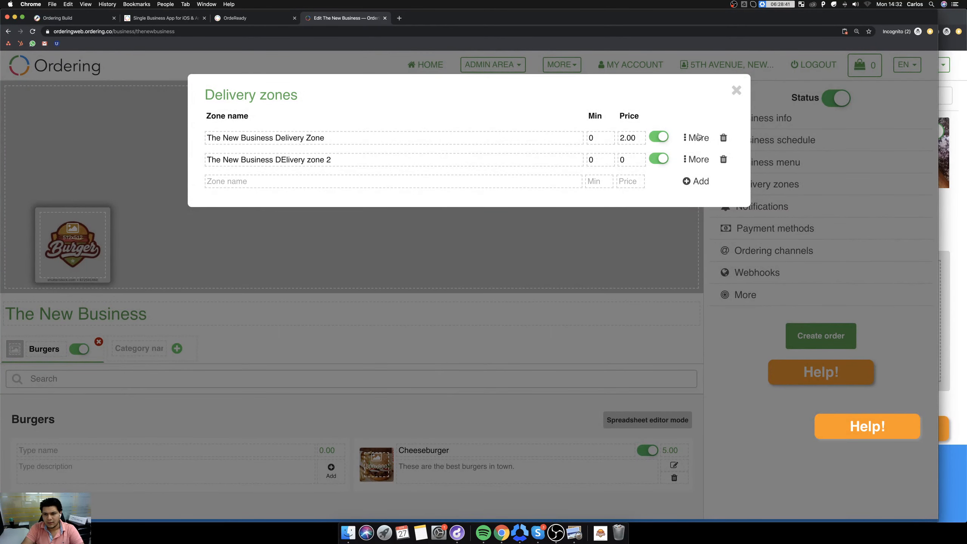
Check the first delivery zone's area, and enlarge the second zone's circle to a radius of about 6 km and save it.
{"action": "left_click", "coordinate": [696, 137]}
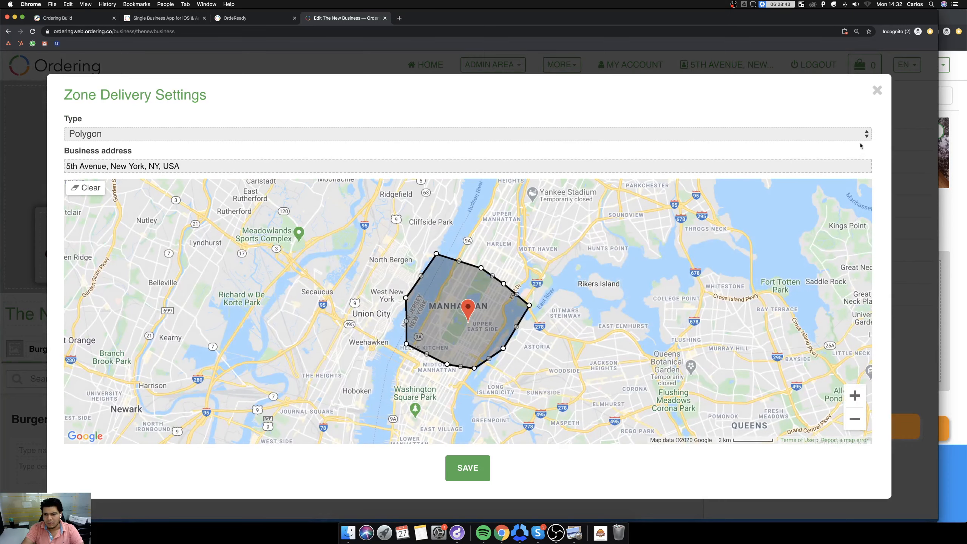
{"action": "left_click", "coordinate": [876, 90]}
{"action": "left_click", "coordinate": [696, 164]}
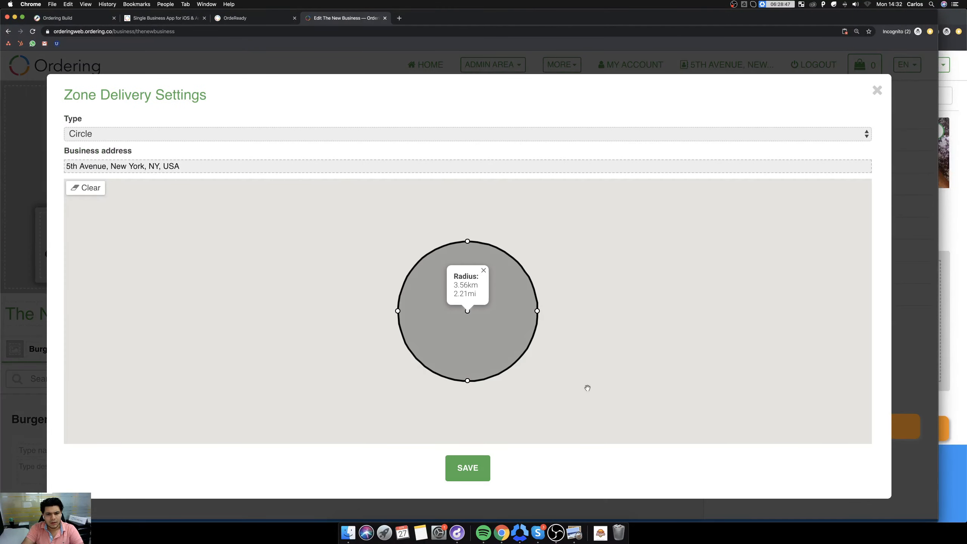
{"action": "left_click_drag", "start_coordinate": [467, 380], "coordinate": [466, 428]}
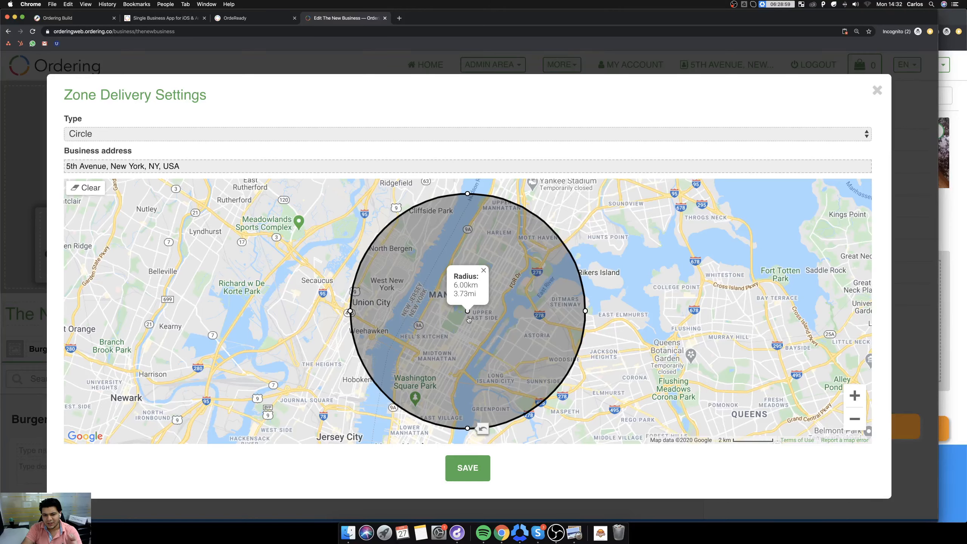
{"action": "left_click", "coordinate": [473, 472]}
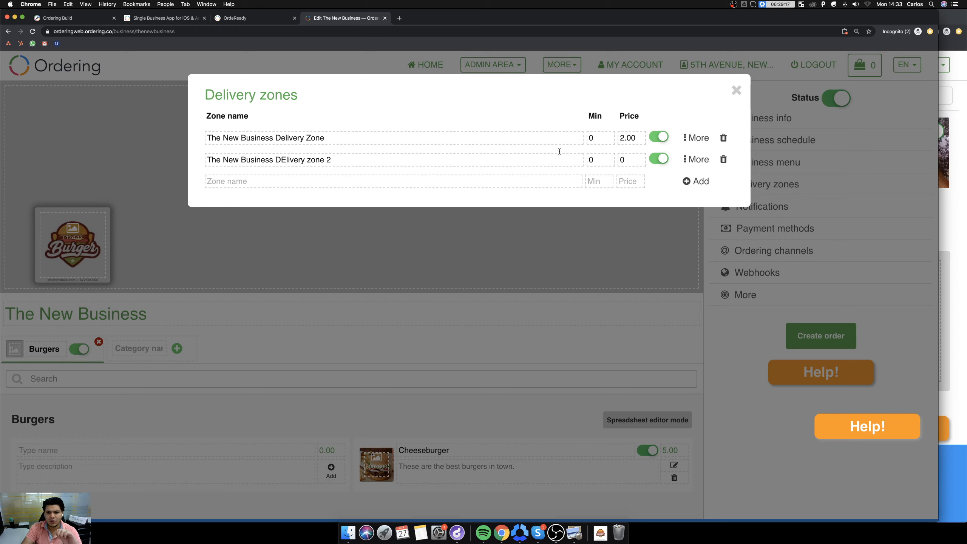
Review the polygon area of The New Business Delivery Zone and close the delivery zones without changing anything.
{"action": "left_click", "coordinate": [693, 137]}
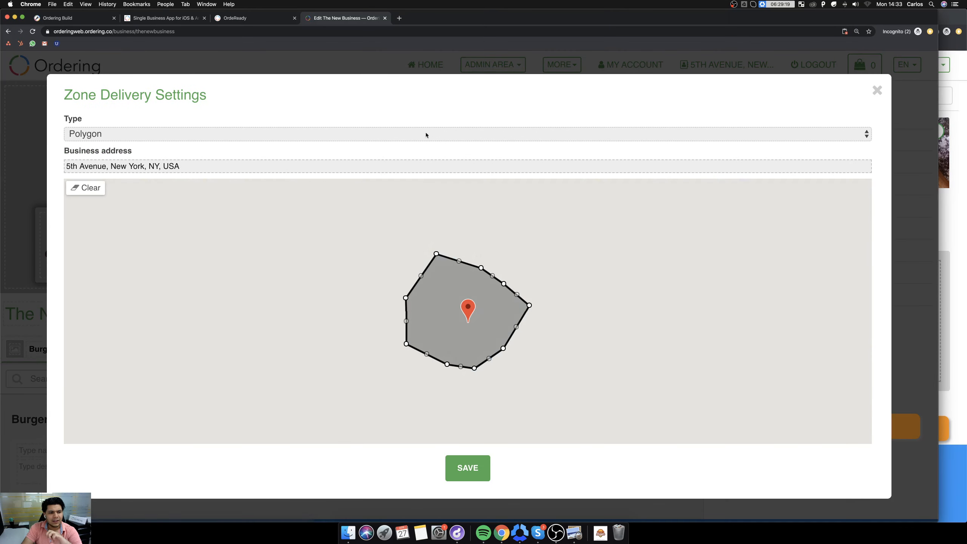
{"action": "left_click", "coordinate": [876, 91]}
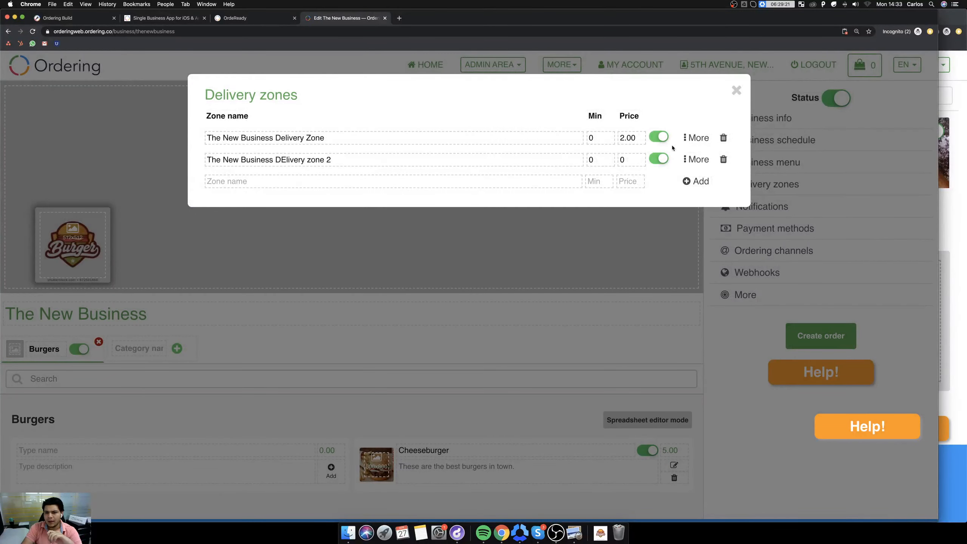
{"action": "left_click", "coordinate": [693, 139]}
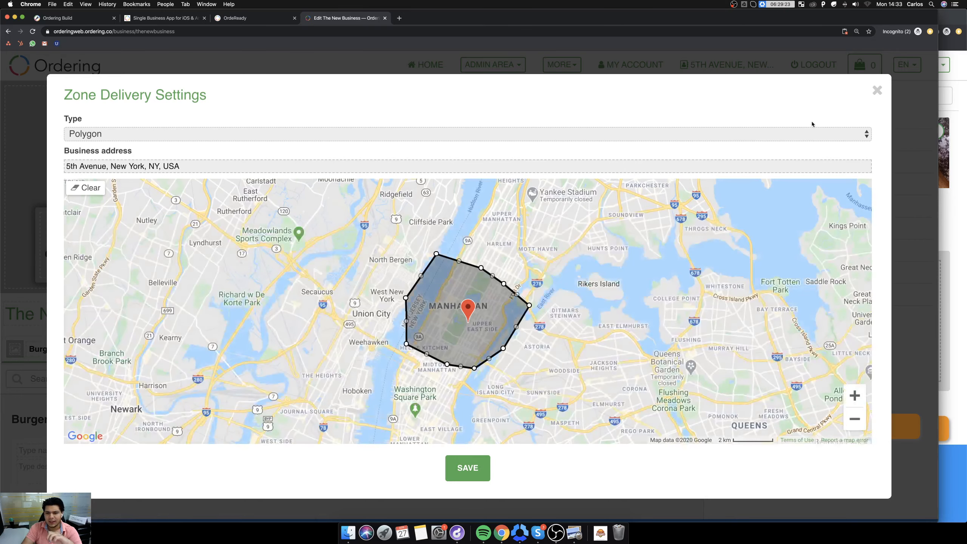
{"action": "left_click", "coordinate": [877, 90]}
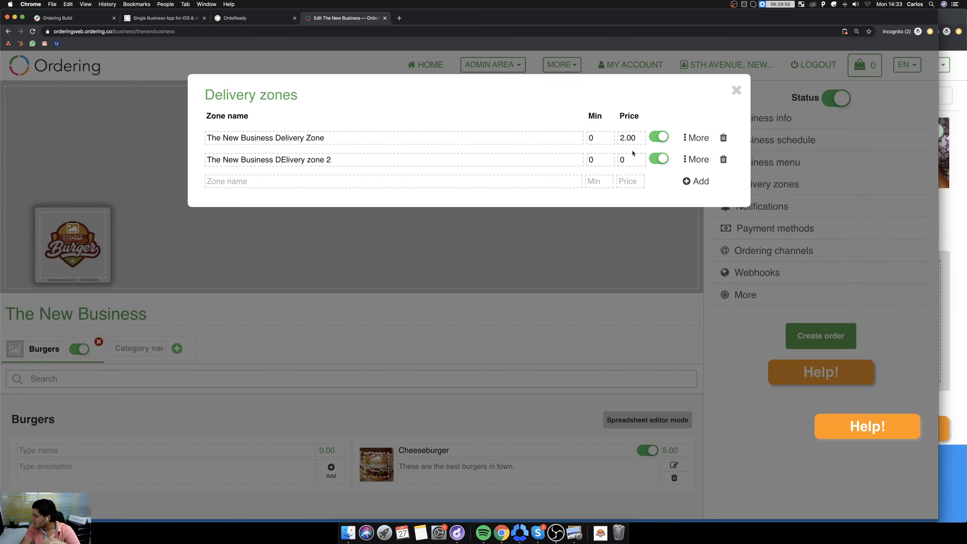
{"action": "left_click", "coordinate": [736, 90]}
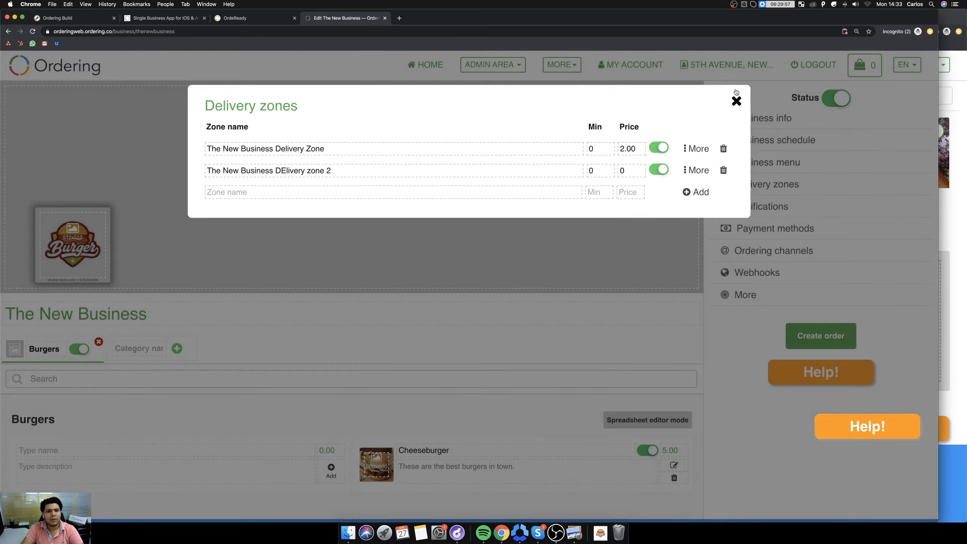
Open the customer-facing business listing and compare the Delivery and Pickup results, ending on Pickup.
{"action": "left_click", "coordinate": [70, 71]}
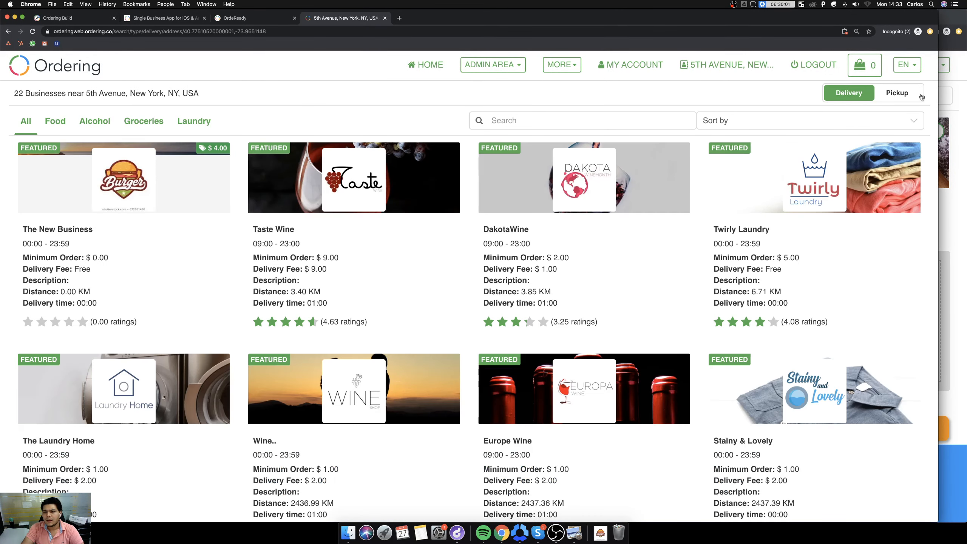
{"action": "left_click", "coordinate": [899, 95]}
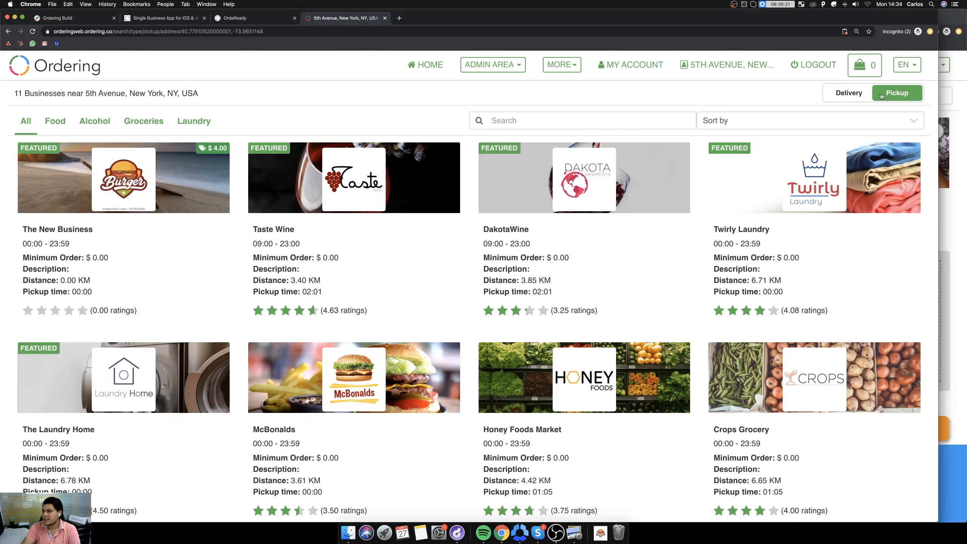
{"action": "left_click", "coordinate": [844, 94]}
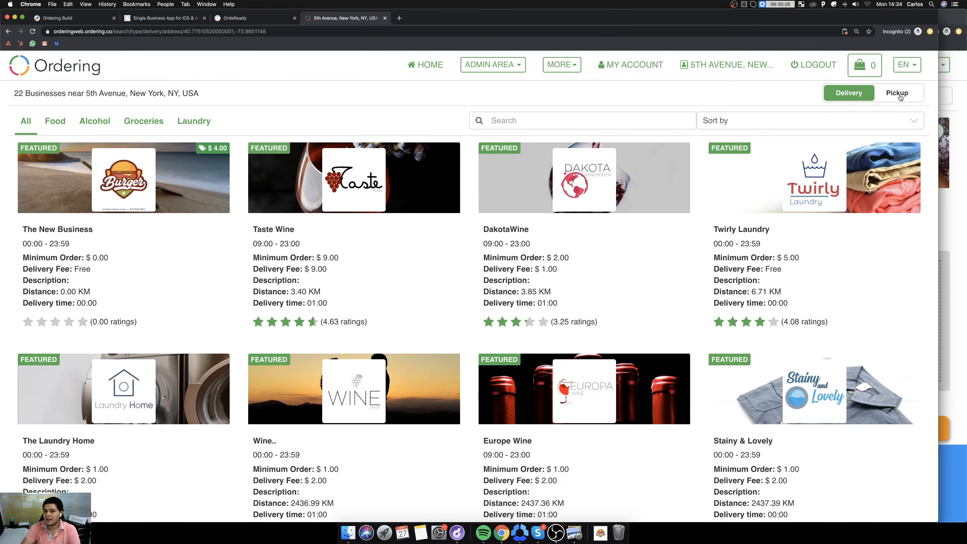
{"action": "left_click", "coordinate": [899, 96]}
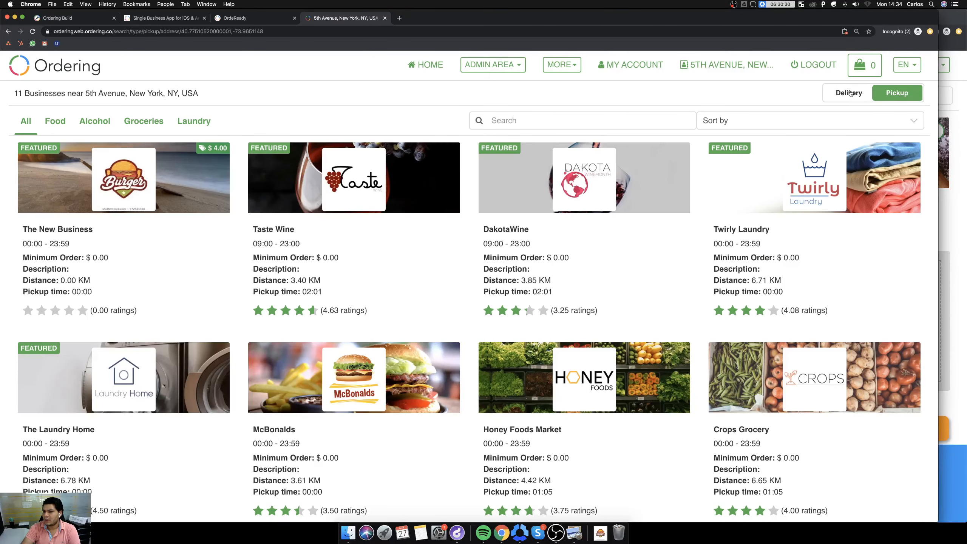
{"action": "left_click", "coordinate": [850, 95]}
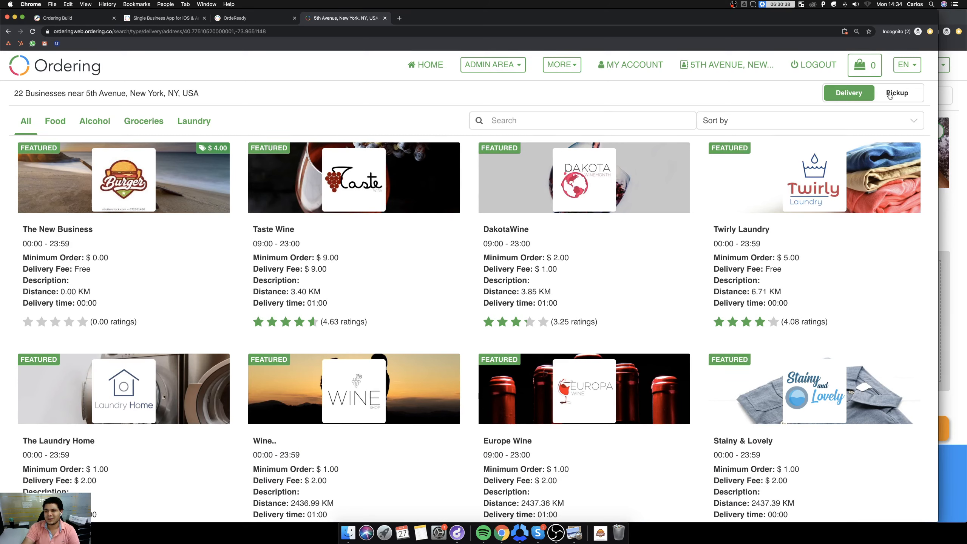
{"action": "left_click", "coordinate": [889, 95]}
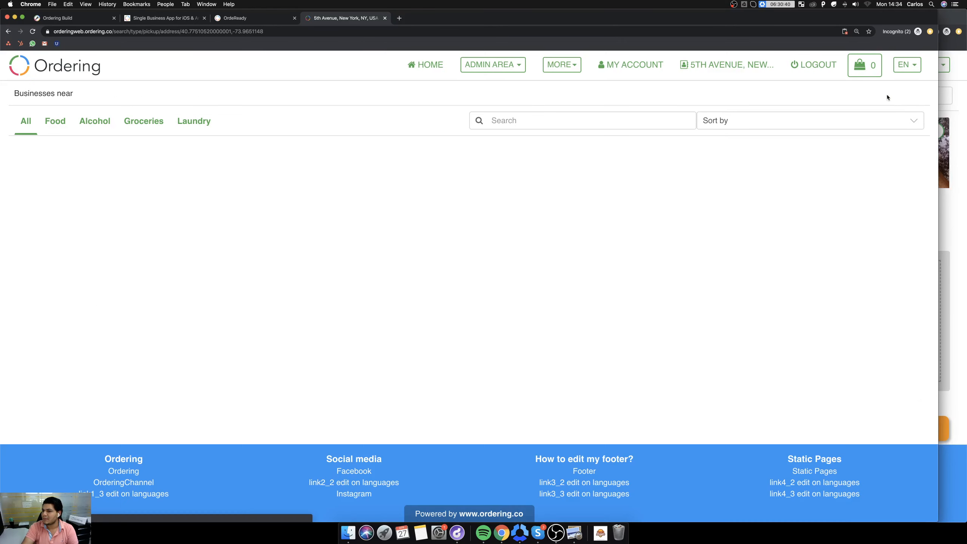
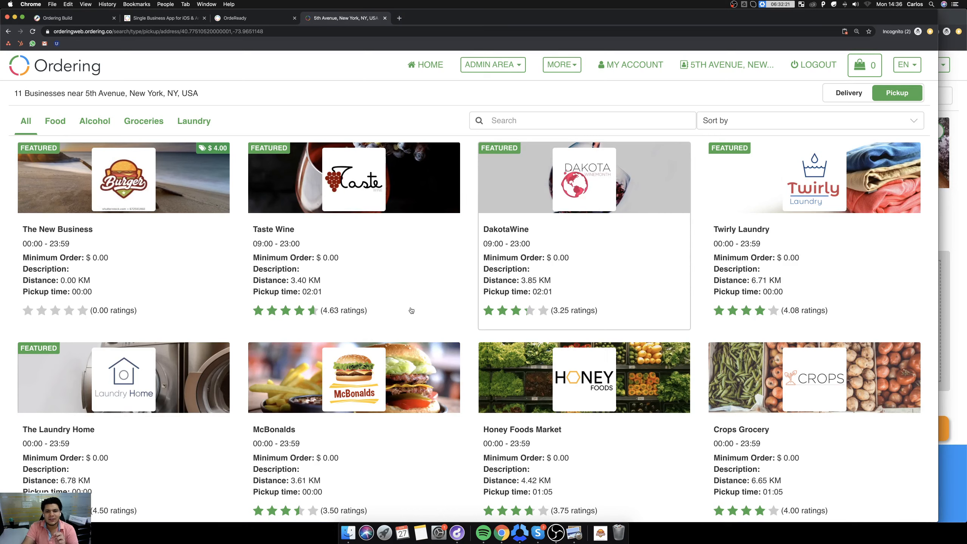
Open The New Business for editing from the Food category of the admin business listing.
{"action": "scroll", "coordinate": [466, 389], "scroll_direction": "down", "scroll_amount": 3}
{"action": "scroll", "coordinate": [466, 389], "scroll_direction": "up", "scroll_amount": 3}
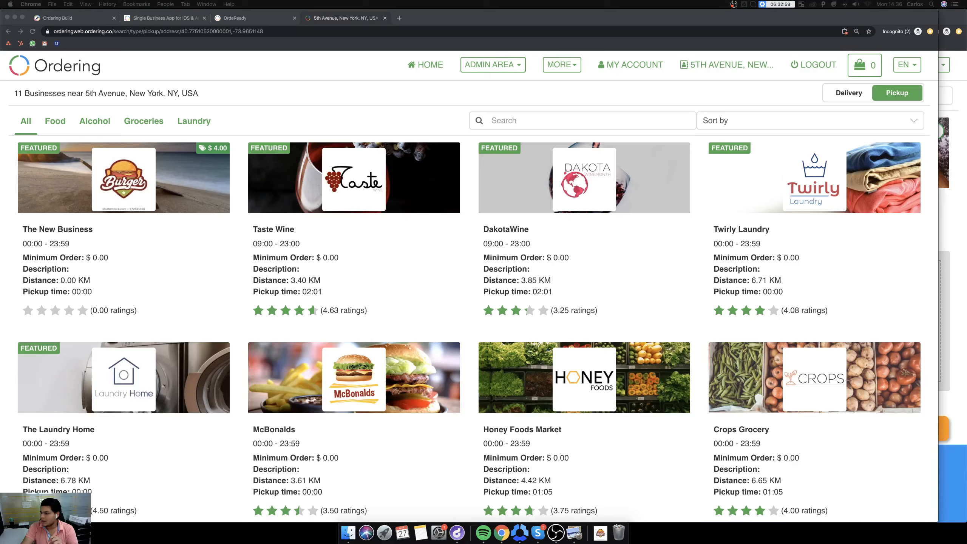
{"action": "left_click", "coordinate": [499, 70]}
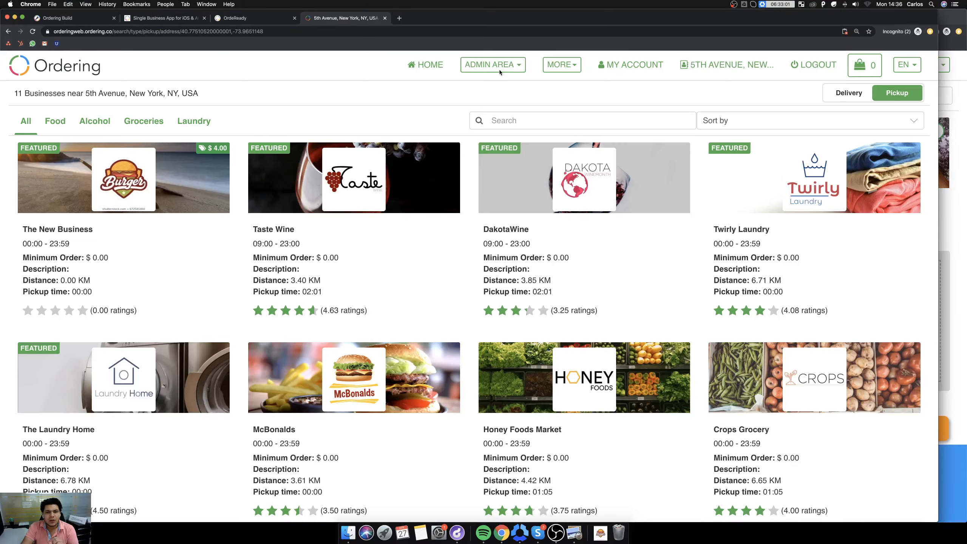
{"action": "left_click", "coordinate": [479, 96]}
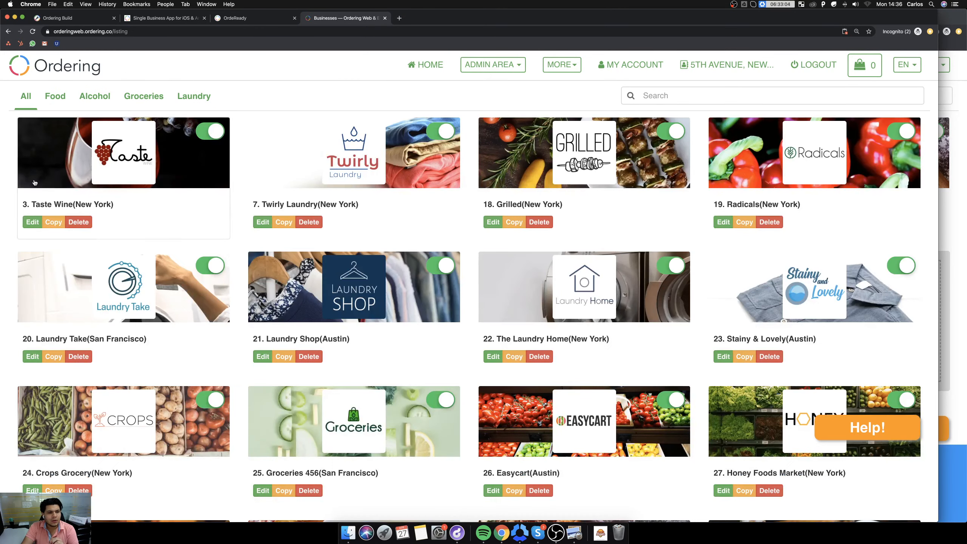
{"action": "left_click", "coordinate": [55, 98]}
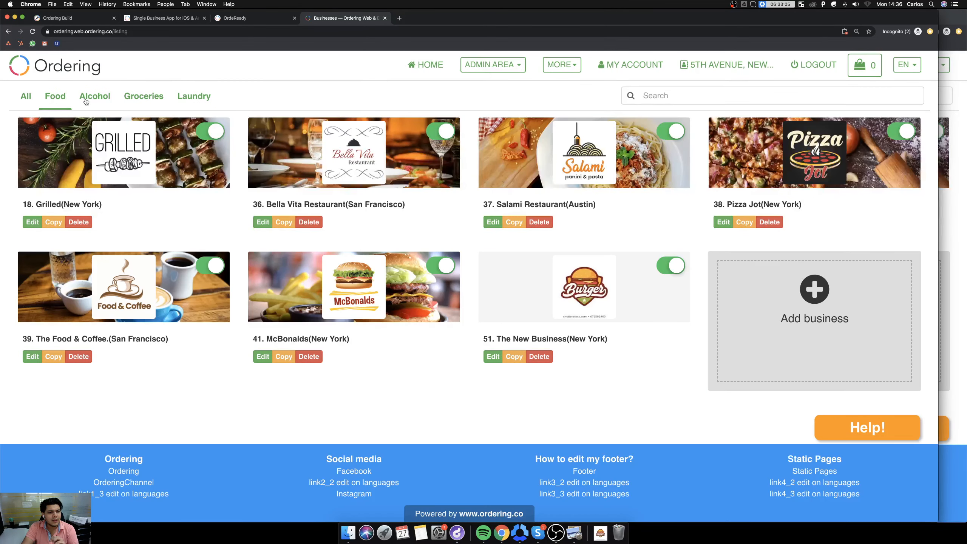
{"action": "left_click", "coordinate": [588, 312]}
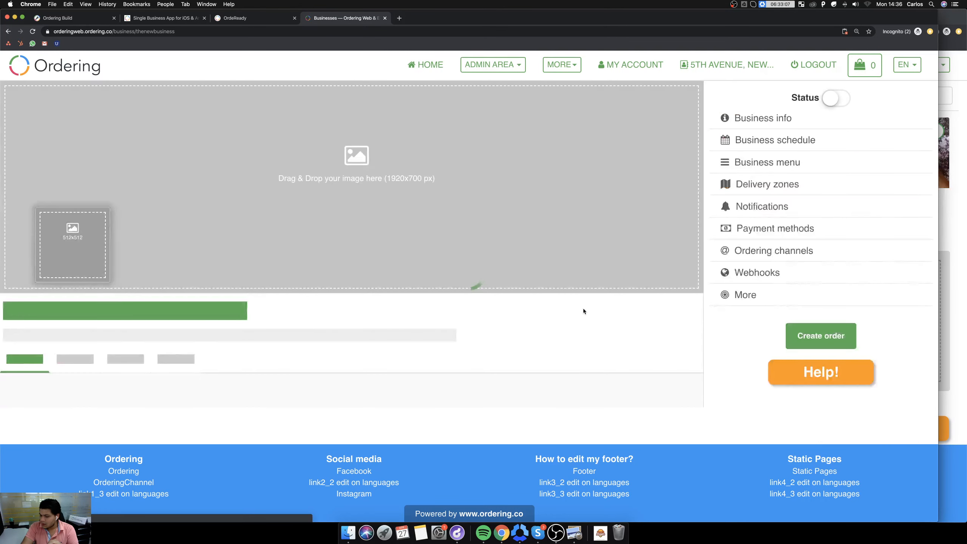
Switch the Burgers category to spreadsheet editor mode and select the Cheeseburger's id cell.
{"action": "scroll", "coordinate": [458, 316], "scroll_direction": "down", "scroll_amount": 1}
{"action": "scroll", "coordinate": [459, 315], "scroll_direction": "down", "scroll_amount": 2}
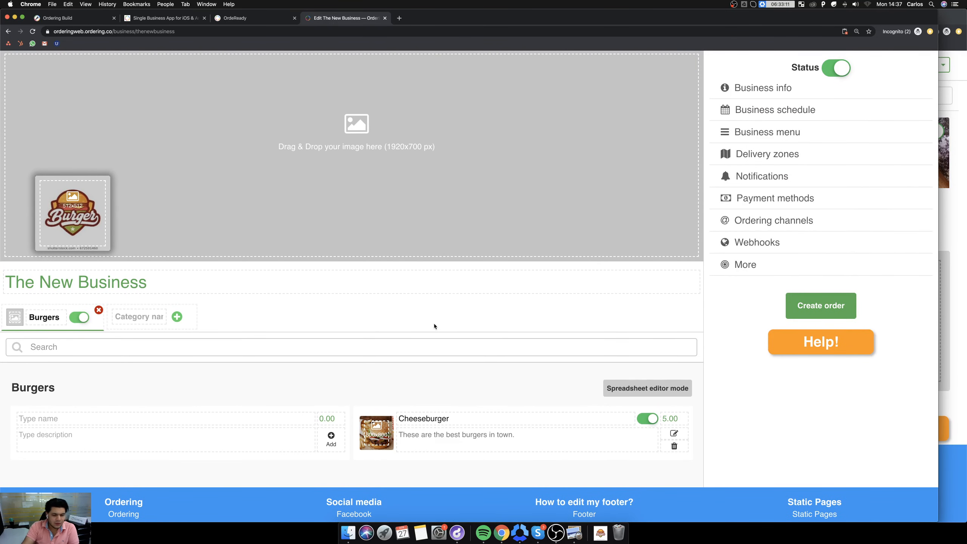
{"action": "scroll", "coordinate": [434, 324], "scroll_direction": "down", "scroll_amount": 3}
{"action": "left_click", "coordinate": [647, 345]}
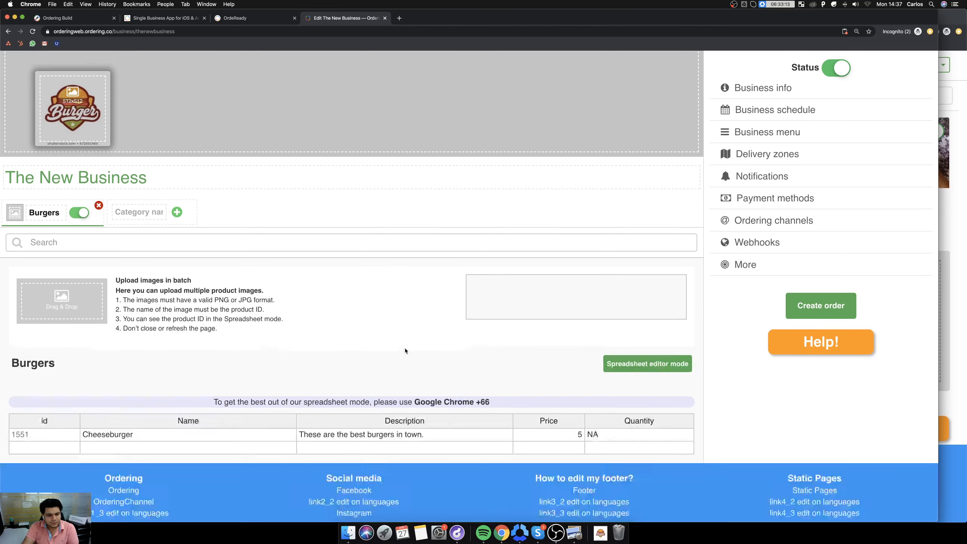
{"action": "scroll", "coordinate": [381, 380], "scroll_direction": "down", "scroll_amount": 4}
{"action": "left_click", "coordinate": [24, 415]}
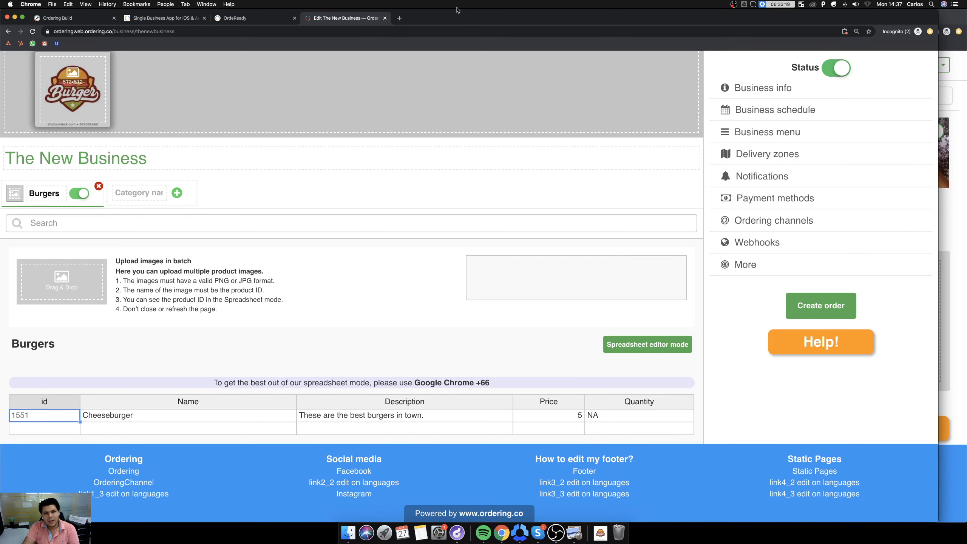
Open sheets.new in a new browser tab to create a Google Sheets spreadsheet.
{"action": "left_click", "coordinate": [399, 18]}
{"action": "type", "text": "s"}
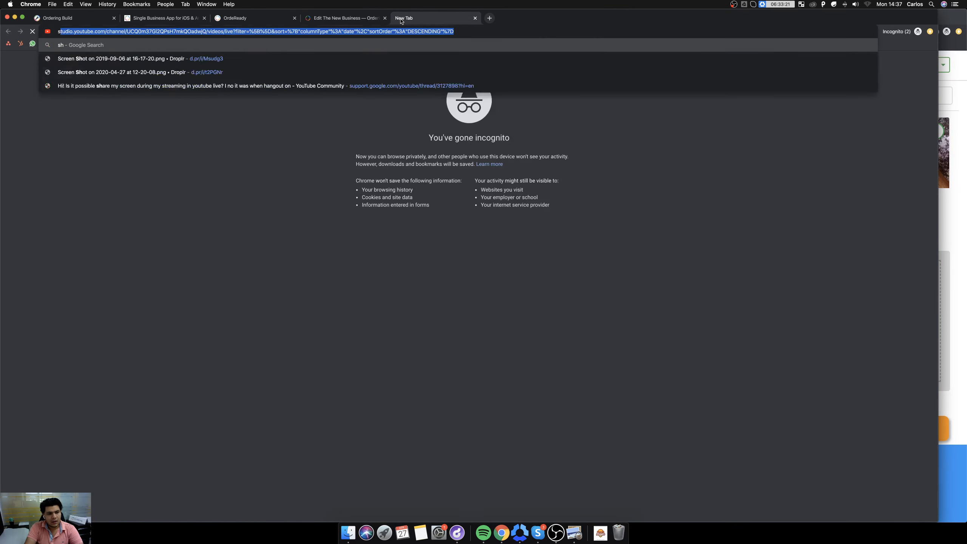
{"action": "type", "text": "heets"}
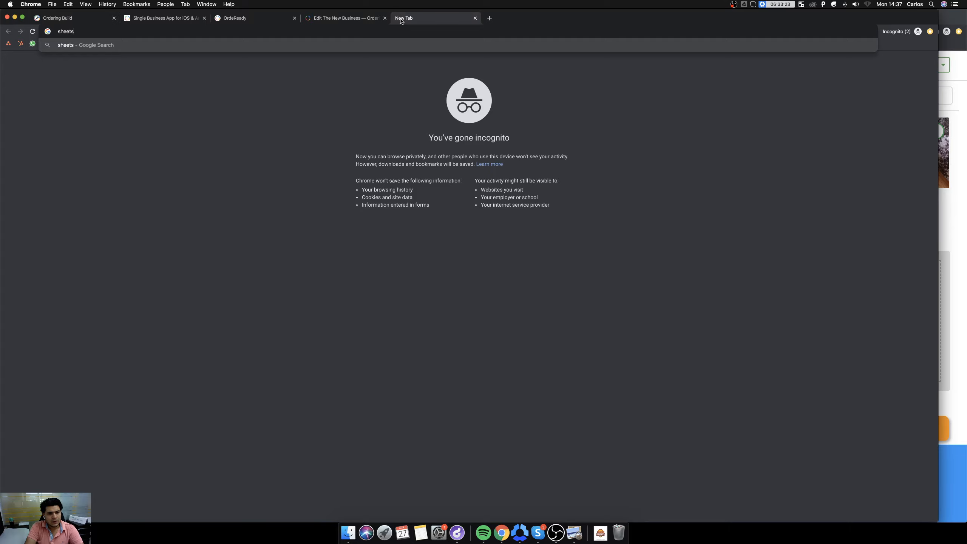
{"action": "type", "text": ".new"}
{"action": "key", "text": "Return"}
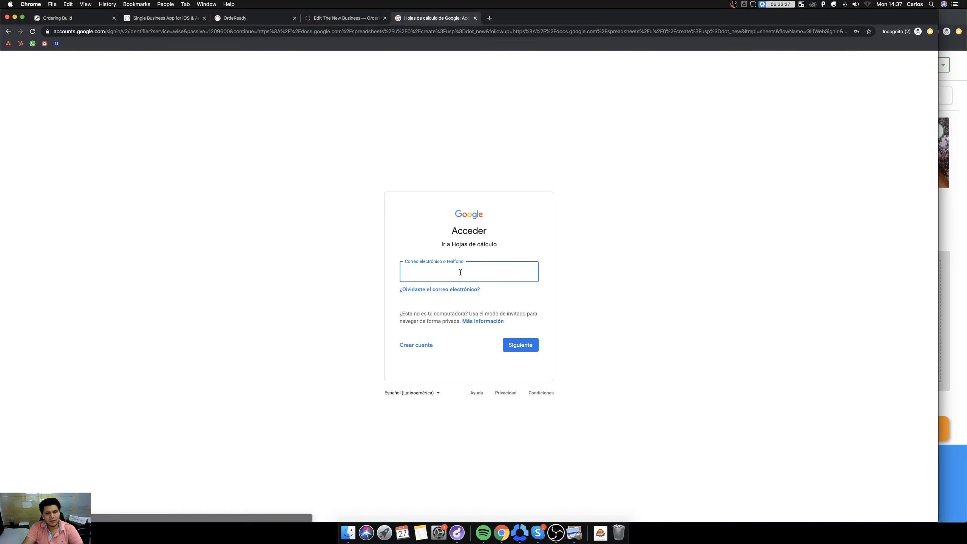
Sign in to Google with the saved account e-mail and account password.
{"action": "left_click", "coordinate": [458, 274]}
{"action": "left_click", "coordinate": [458, 294]}
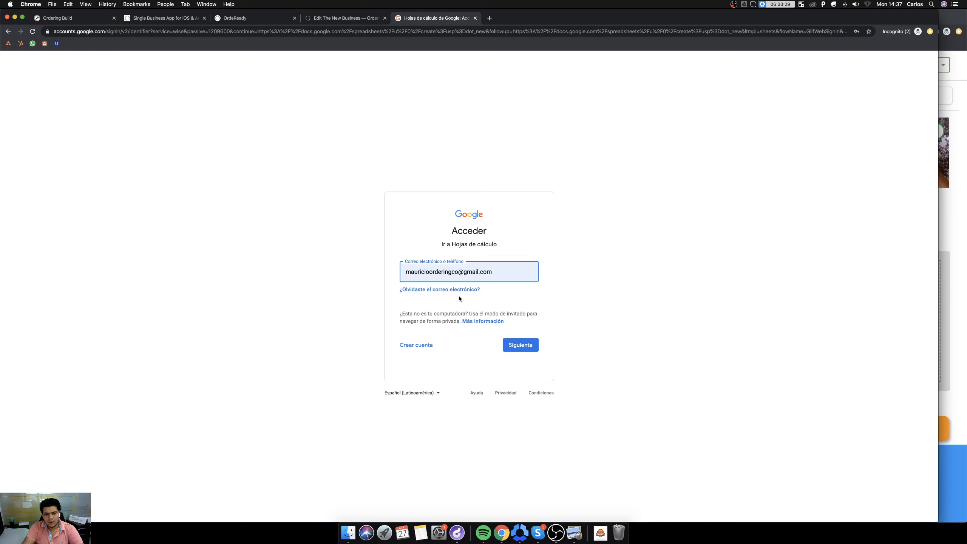
{"action": "left_click", "coordinate": [518, 343]}
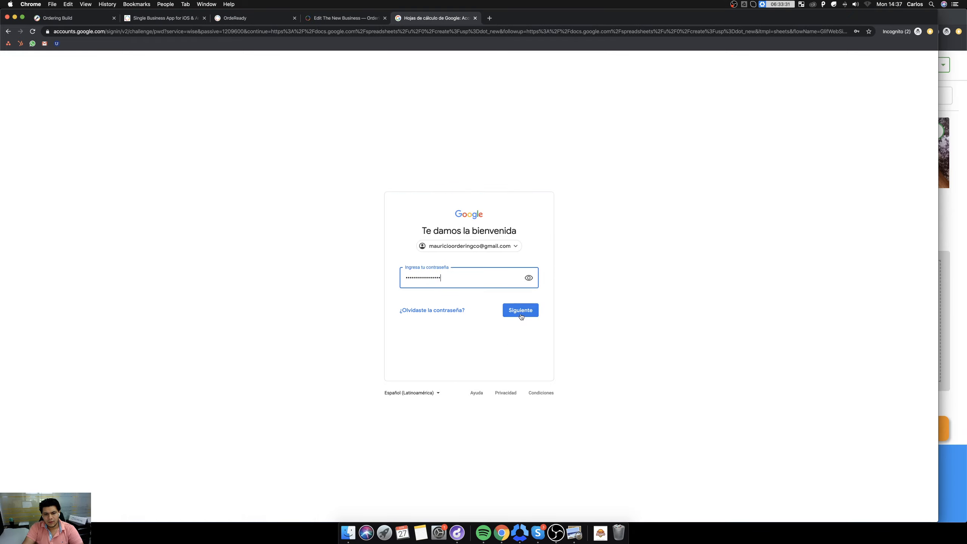
{"action": "left_click", "coordinate": [520, 310]}
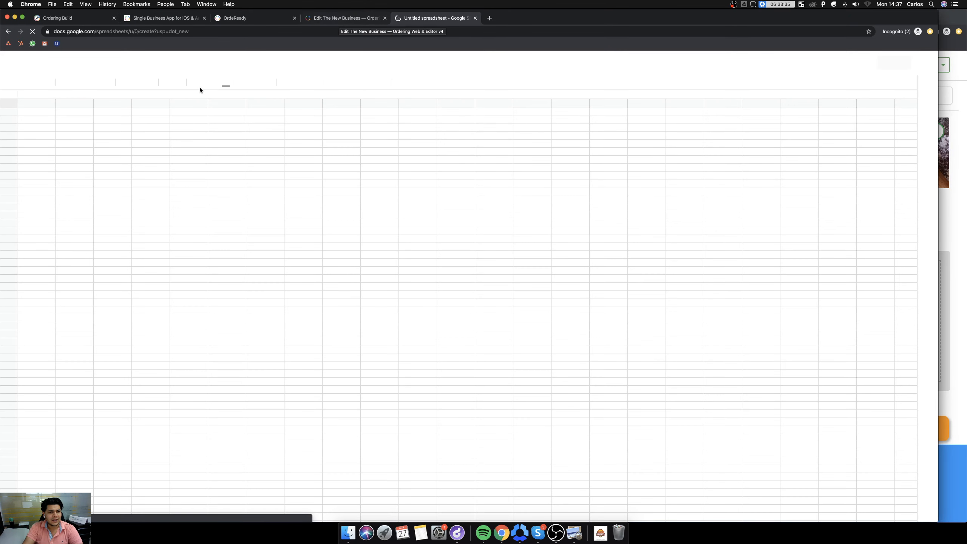
Check the product columns in the Ordering tab, and enter the headings Name in B1 and Descrip in C1 of the spreadsheet.
{"action": "left_click", "coordinate": [335, 20]}
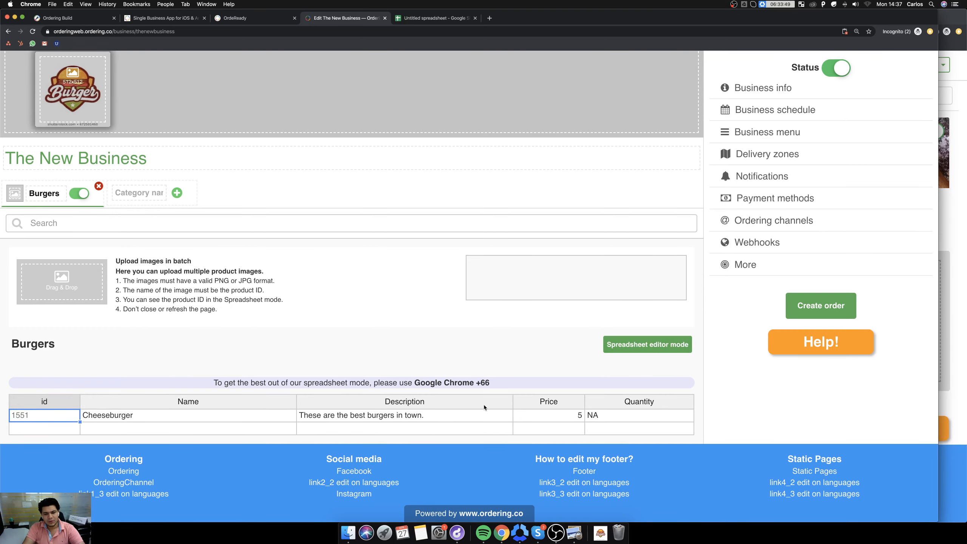
{"action": "left_click", "coordinate": [434, 18]}
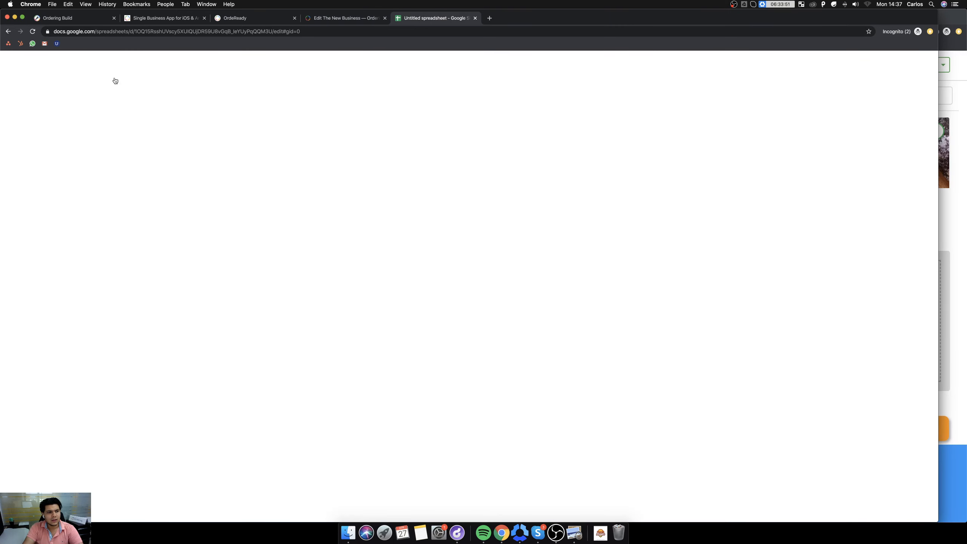
{"action": "left_click", "coordinate": [65, 112]}
{"action": "type", "text": "Name D"}
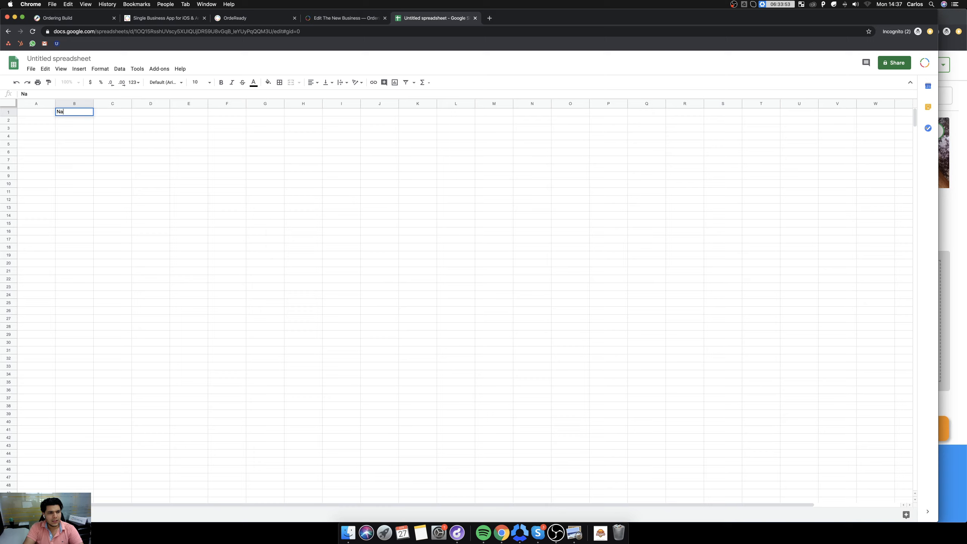
{"action": "key", "text": "Return"}
{"action": "type", "text": "D"}
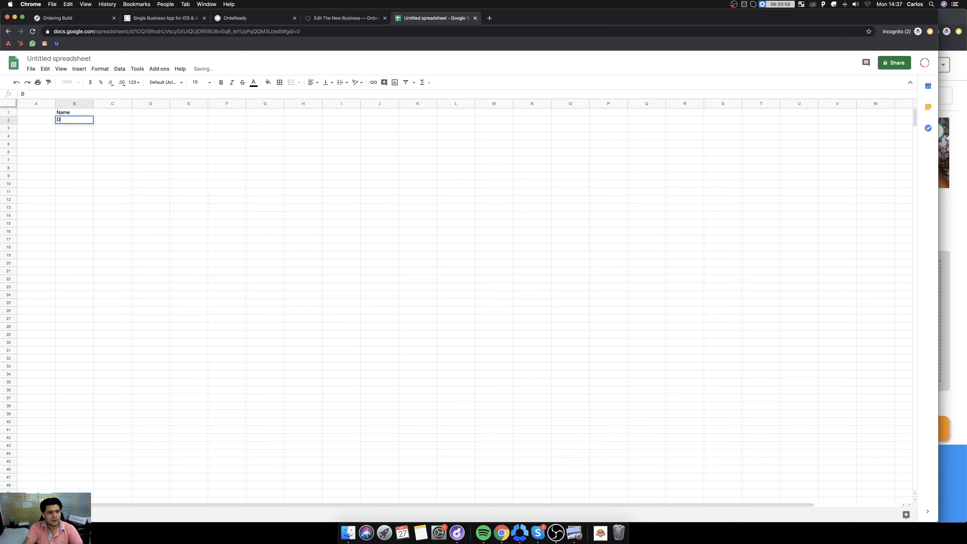
{"action": "key", "text": "BackSpace"}
{"action": "key", "text": "Up"}
{"action": "key", "text": "Right"}
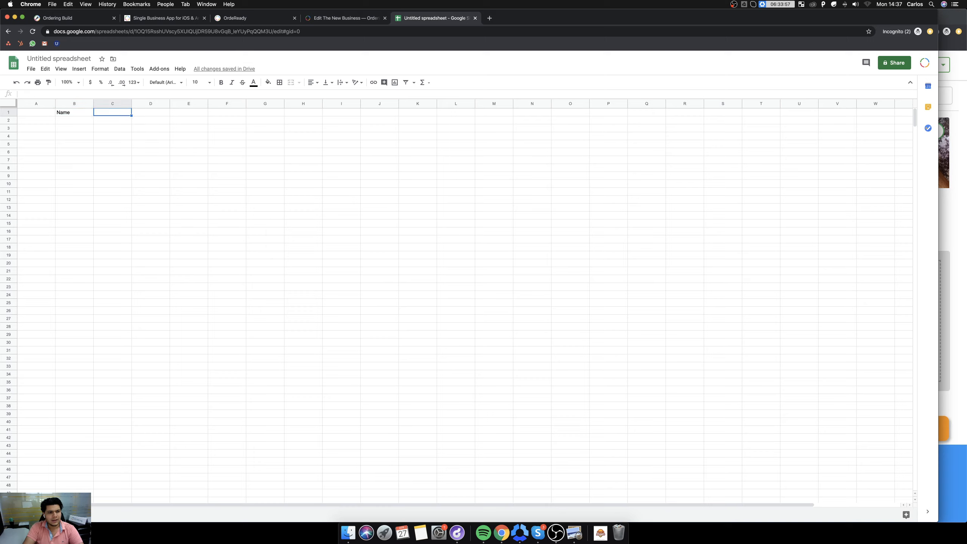
{"action": "type", "text": "Descrip"}
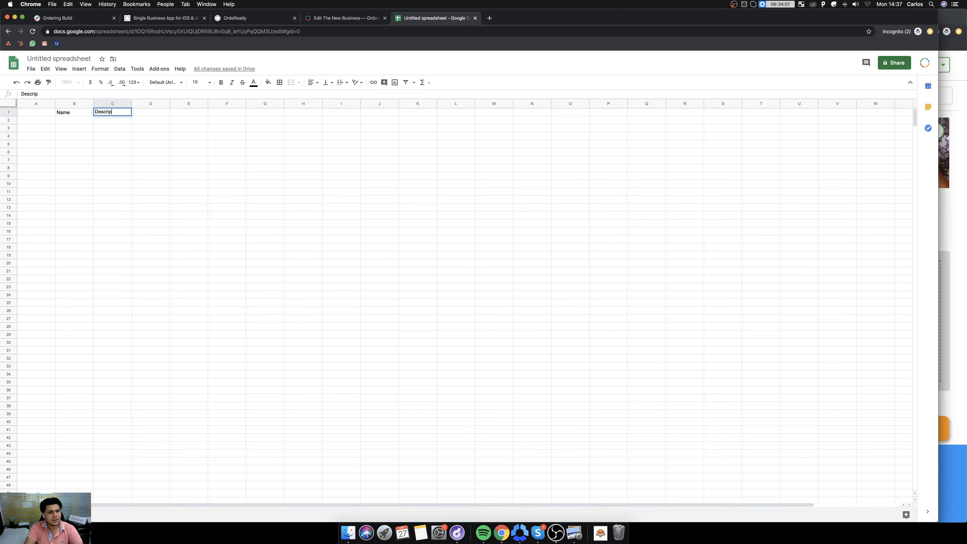
{"action": "key", "text": "Tab"}
Recheck the product columns in Ordering and add the headings Price in D1 and Quantity in E1 of the spreadsheet.
{"action": "left_click", "coordinate": [335, 19]}
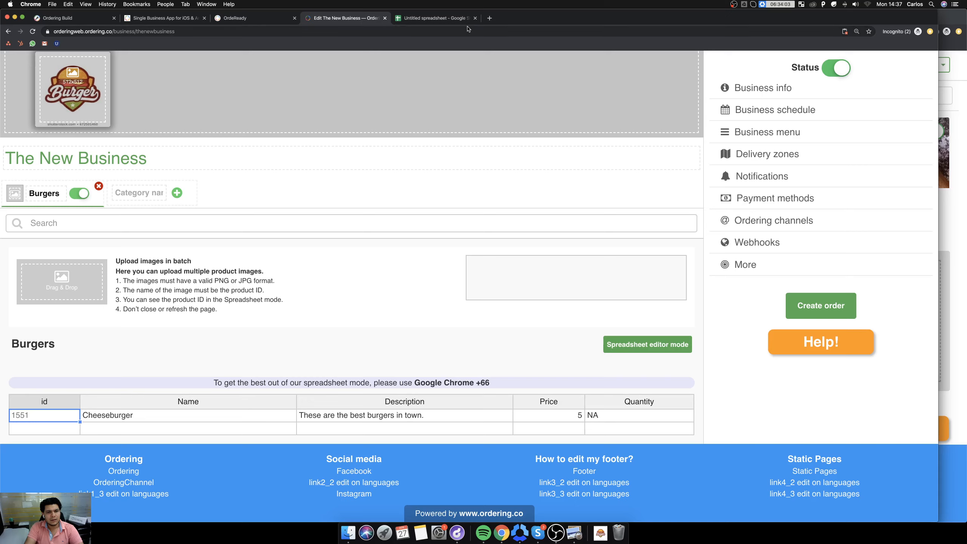
{"action": "left_click", "coordinate": [452, 22]}
{"action": "type", "text": "rice"}
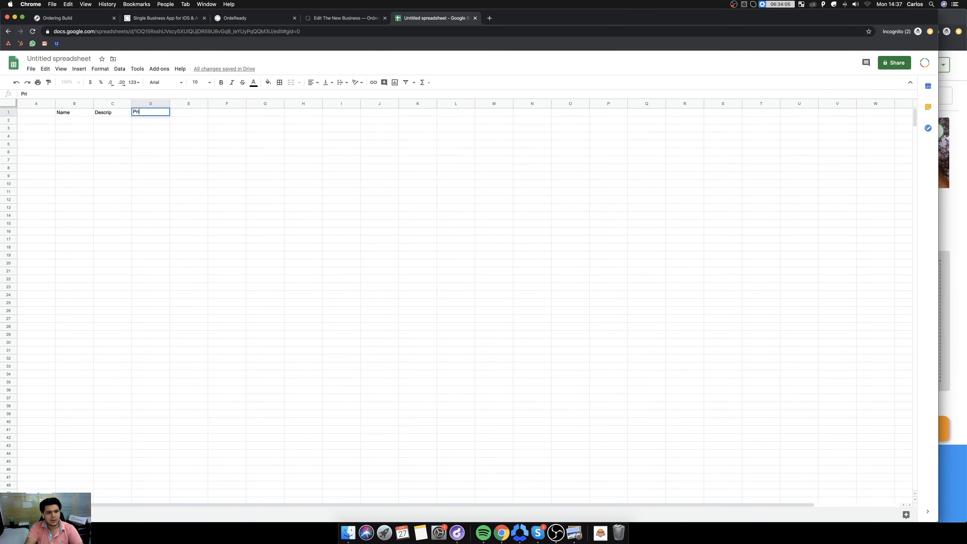
{"action": "key", "text": "Tab"}
{"action": "type", "text": "Quan"}
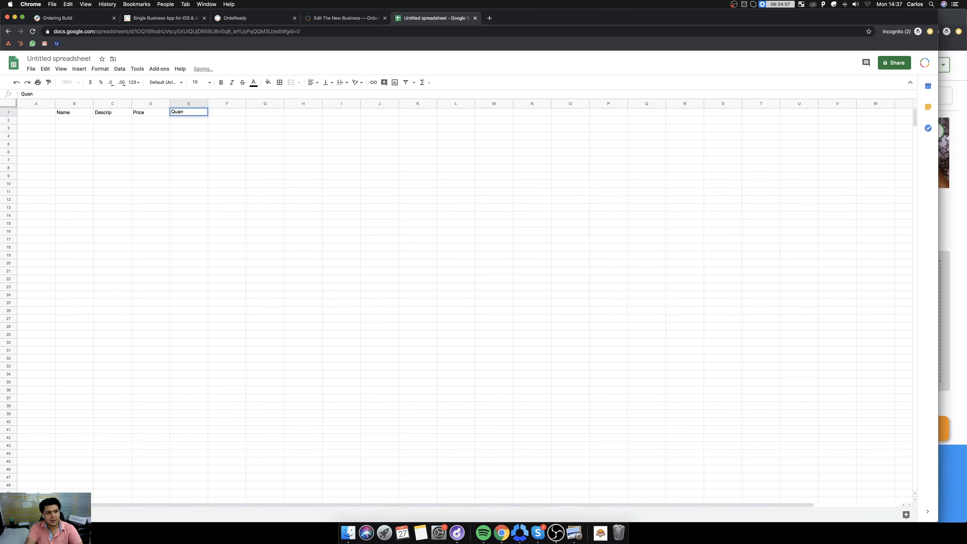
{"action": "type", "text": "tity"}
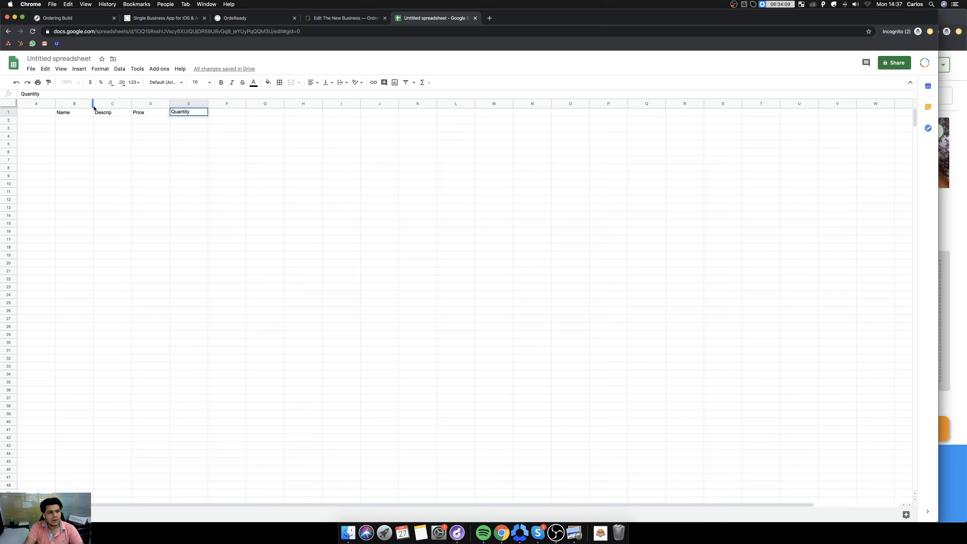
Fill row 2 with the name Burger and the description Test.
{"action": "left_click", "coordinate": [77, 121]}
{"action": "type", "text": "Burger"}
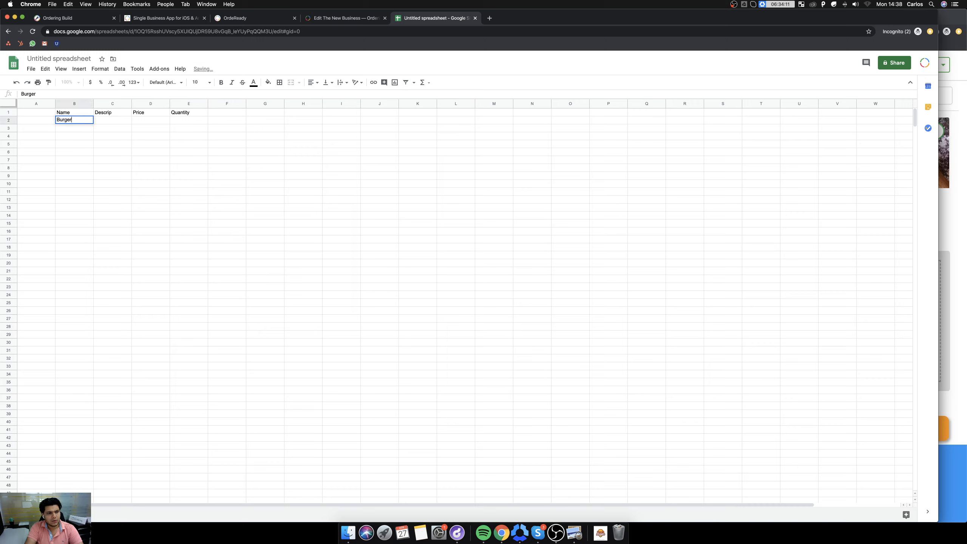
{"action": "key", "text": "Tab"}
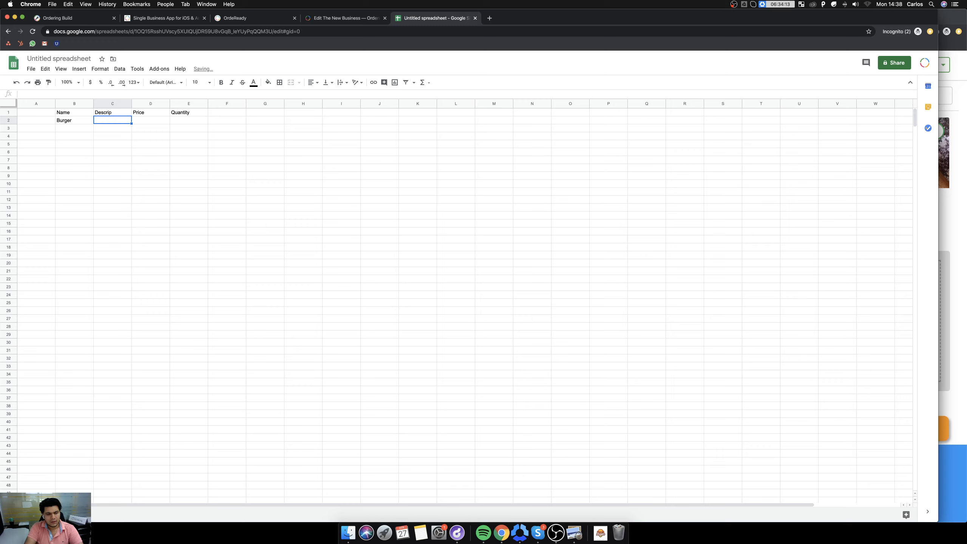
{"action": "type", "text": "TEst"}
{"action": "key", "text": "Tab"}
{"action": "key", "text": "shift+Tab"}
{"action": "key", "text": "Tab"}
{"action": "key", "text": "shift+Tab"}
{"action": "key", "text": "Return"}
{"action": "key", "text": "Left"}
{"action": "key", "text": "Left"}
{"action": "key", "text": "BackSpace"}
{"action": "type", "text": "e"}
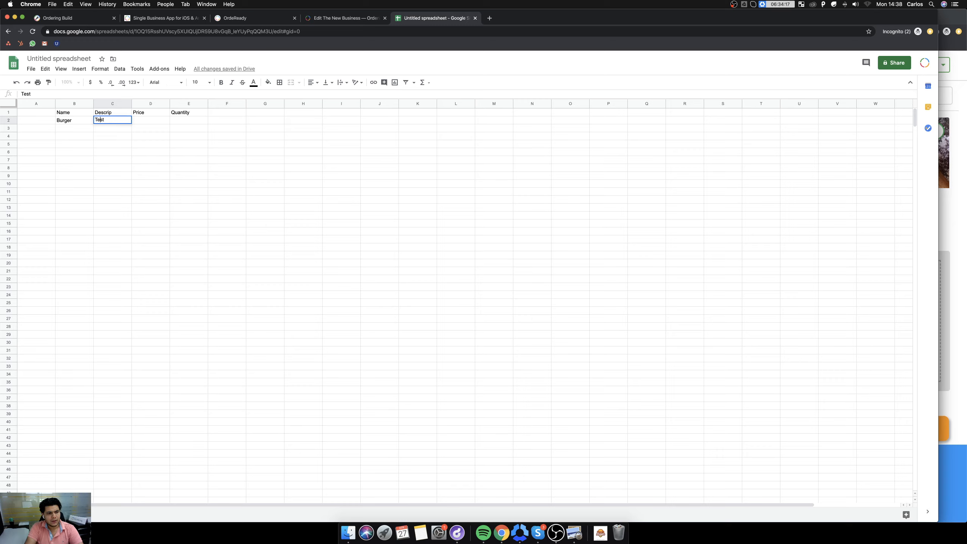
Set the Burger row's price to 6 and its quantity to 0.
{"action": "key", "text": "Tab"}
{"action": "type", "text": "6"}
{"action": "key", "text": "shift+Tab"}
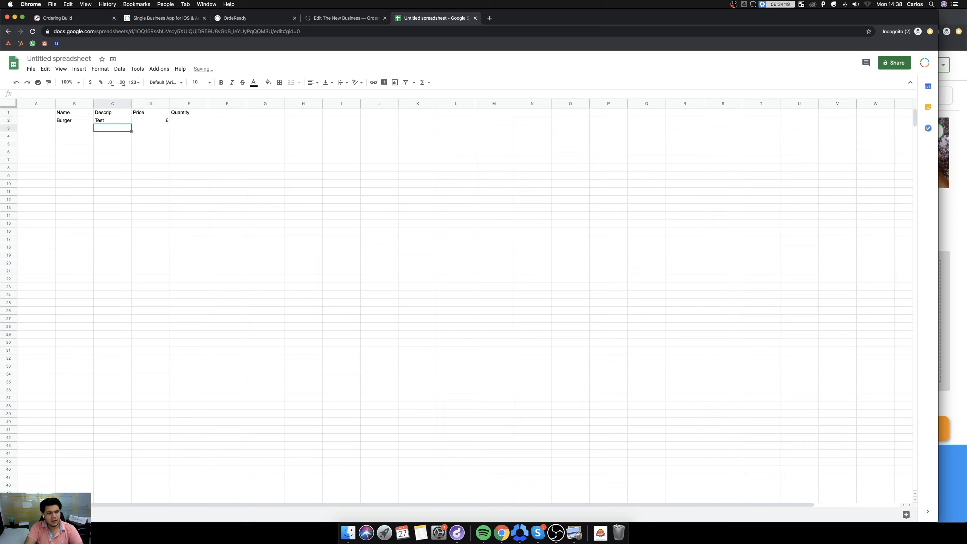
{"action": "key", "text": "Tab"}
{"action": "key", "text": "Tab"}
{"action": "type", "text": "0"}
{"action": "key", "text": "Right"}
{"action": "key", "text": "Left"}
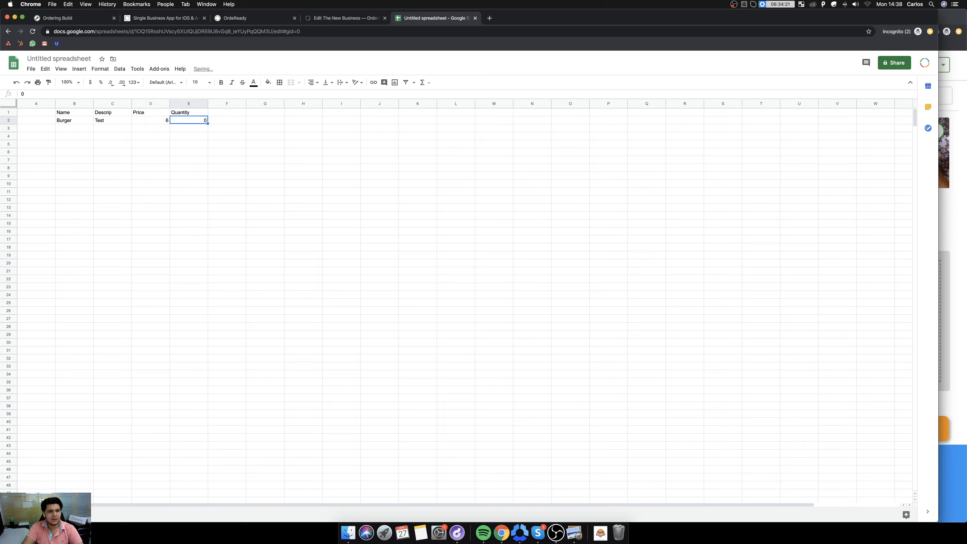
Copy the Burger row B2:E2 down through row 5.
{"action": "key", "text": "shift+Left"}
{"action": "key", "text": "shift+Left"}
{"action": "key", "text": "shift+Left"}
{"action": "key", "text": "shift+Left"}
{"action": "key", "text": "Right"}
{"action": "key", "text": "Left"}
{"action": "key", "text": "Left"}
{"action": "key", "text": "Left"}
{"action": "key", "text": "Left"}
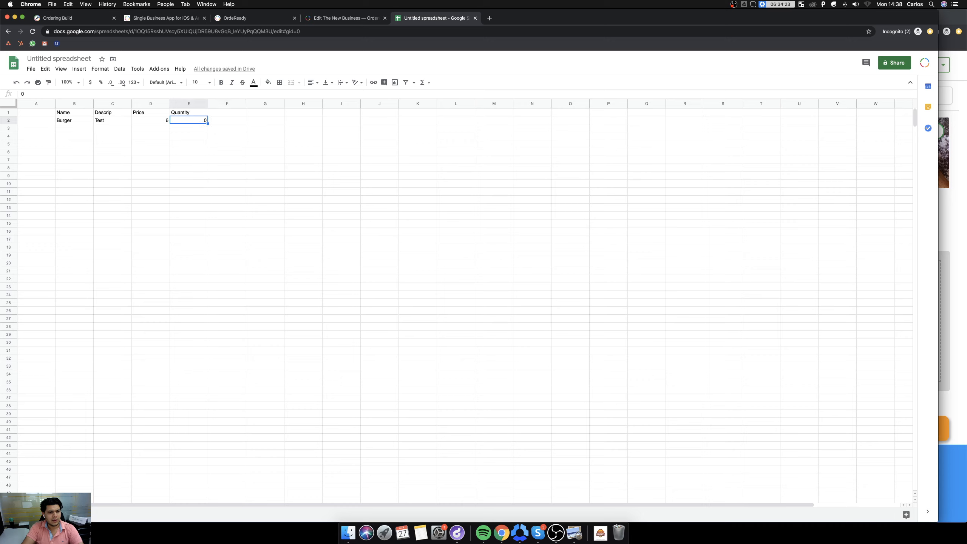
{"action": "key", "text": "super+shift+Right"}
{"action": "key", "text": "super+shift+Right"}
{"action": "key", "text": "Left"}
{"action": "key", "text": "Right"}
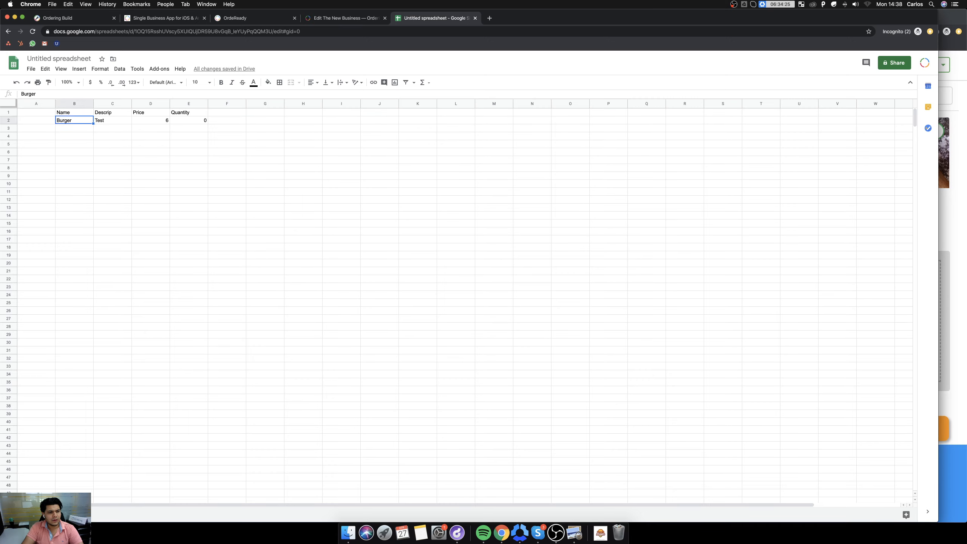
{"action": "key", "text": "shift+Right"}
{"action": "key", "text": "shift+Right"}
{"action": "key", "text": "shift+Right"}
{"action": "key", "text": "super+c"}
{"action": "key", "text": "shift+Down"}
{"action": "key", "text": "shift+Down"}
{"action": "key", "text": "shift+Down"}
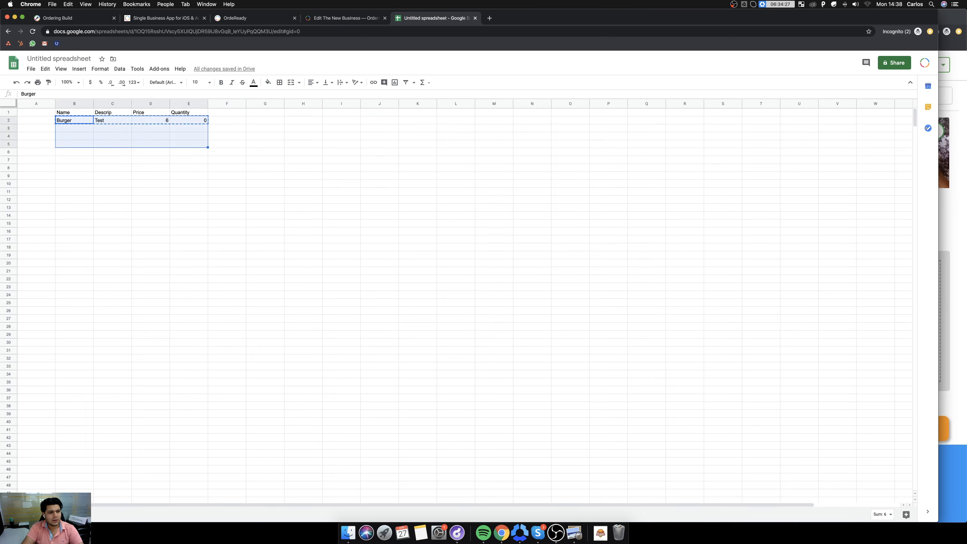
{"action": "key", "text": "super+v"}
Rename the copied products in B3, B4 and B5 as Burger2, Burger3 and Burger4, and return to cell B2.
{"action": "key", "text": "Down"}
{"action": "key", "text": "Return"}
{"action": "type", "text": "2"}
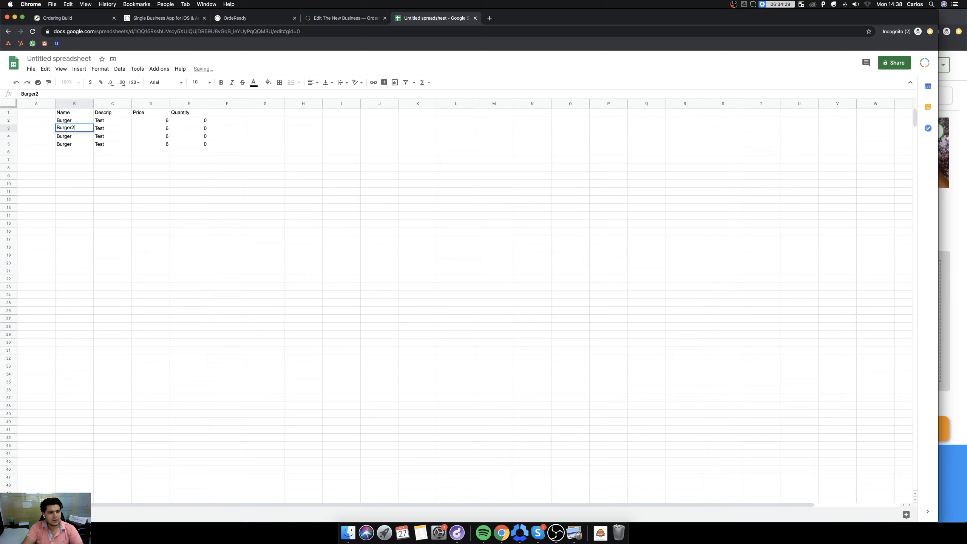
{"action": "key", "text": "Return"}
{"action": "key", "text": "Return"}
{"action": "type", "text": "3"}
{"action": "key", "text": "Return"}
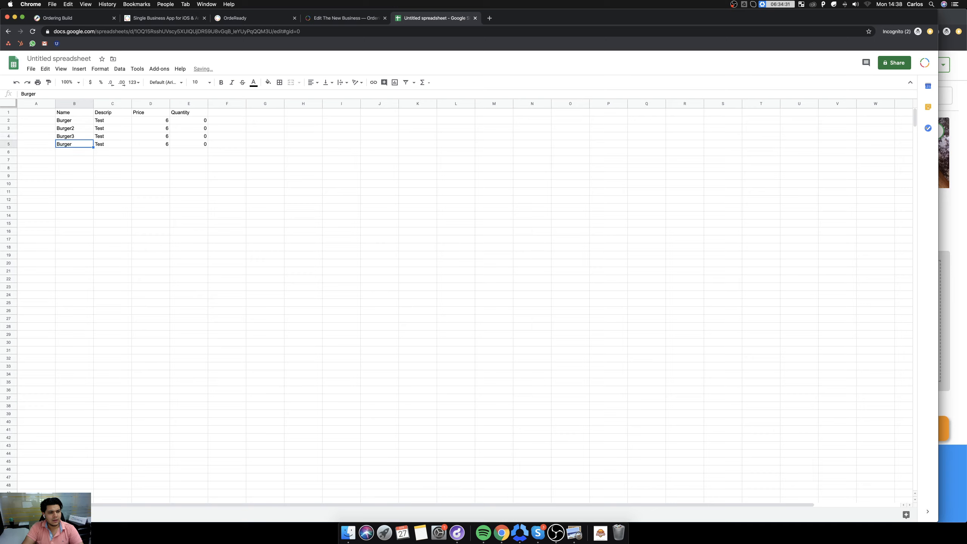
{"action": "key", "text": "Return"}
{"action": "type", "text": "4"}
{"action": "key", "text": "Return"}
{"action": "key", "text": "Up"}
{"action": "key", "text": "Up"}
{"action": "key", "text": "Up"}
{"action": "key", "text": "Up"}
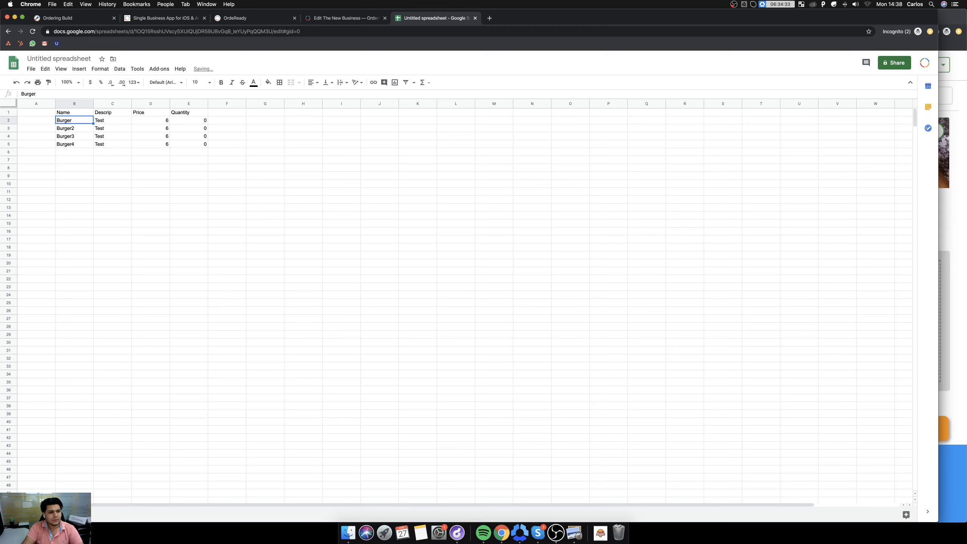
Copy the four burger rows B2:E5 into Ordering's Burgers spreadsheet, starting at the empty Name cell below Cheeseburger.
{"action": "key", "text": "shift+Down"}
{"action": "key", "text": "shift+Down"}
{"action": "key", "text": "shift+Right"}
{"action": "key", "text": "shift+Right"}
{"action": "key", "text": "shift+Right"}
{"action": "key", "text": "shift+Right"}
{"action": "key", "text": "shift+Down"}
{"action": "key", "text": "shift+Left"}
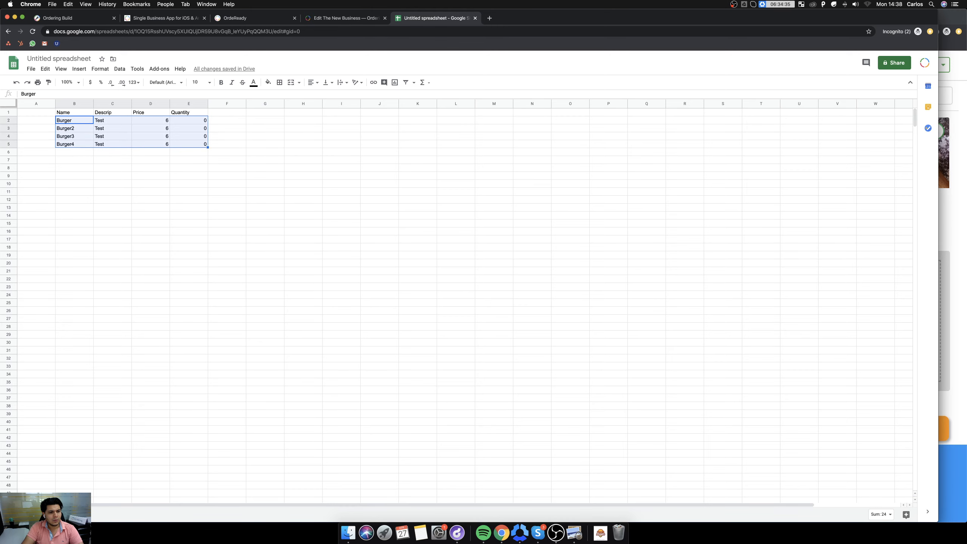
{"action": "left_click", "coordinate": [344, 18]}
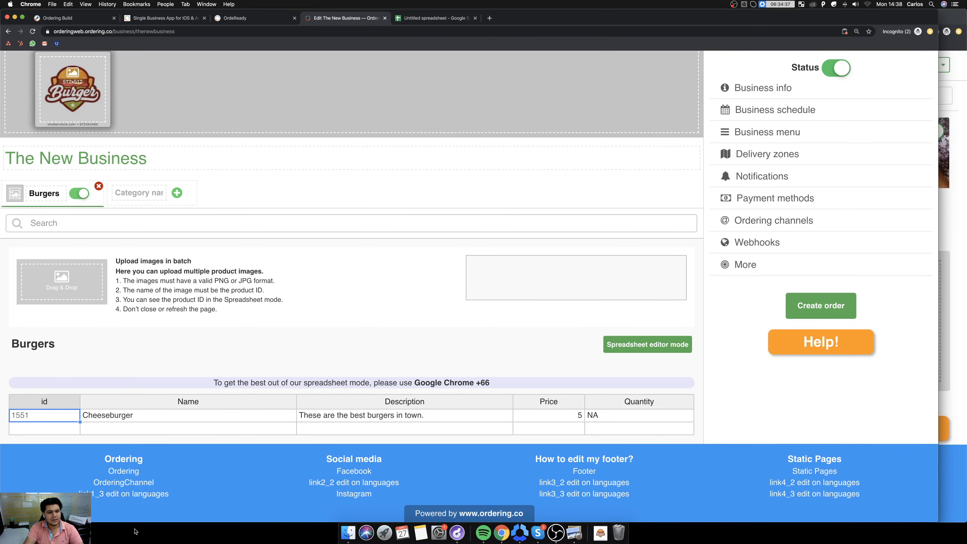
{"action": "left_click", "coordinate": [127, 427]}
{"action": "key", "text": "ctrl+v"}
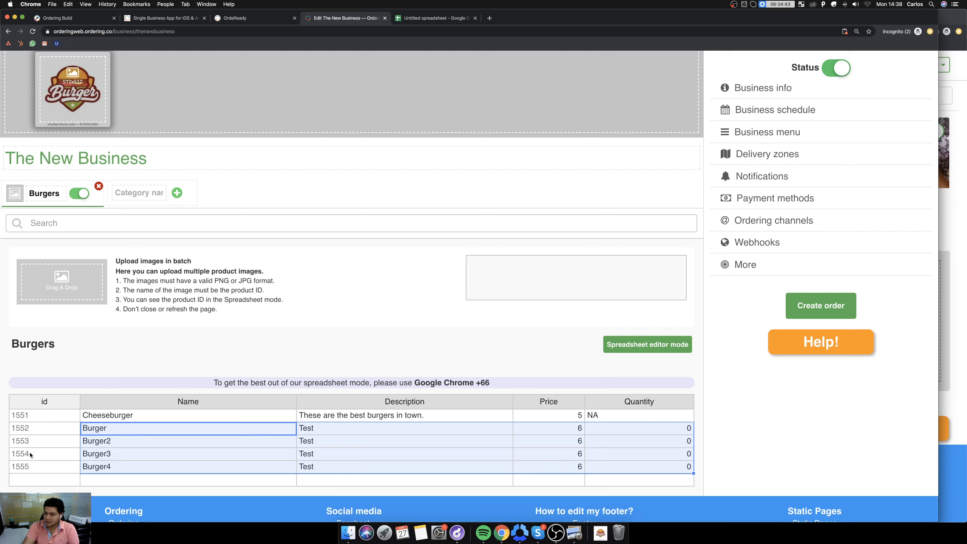
Check the pasted burgers in the regular product view, and return to the spreadsheet editor to select Burger's product ID.
{"action": "left_click", "coordinate": [642, 345]}
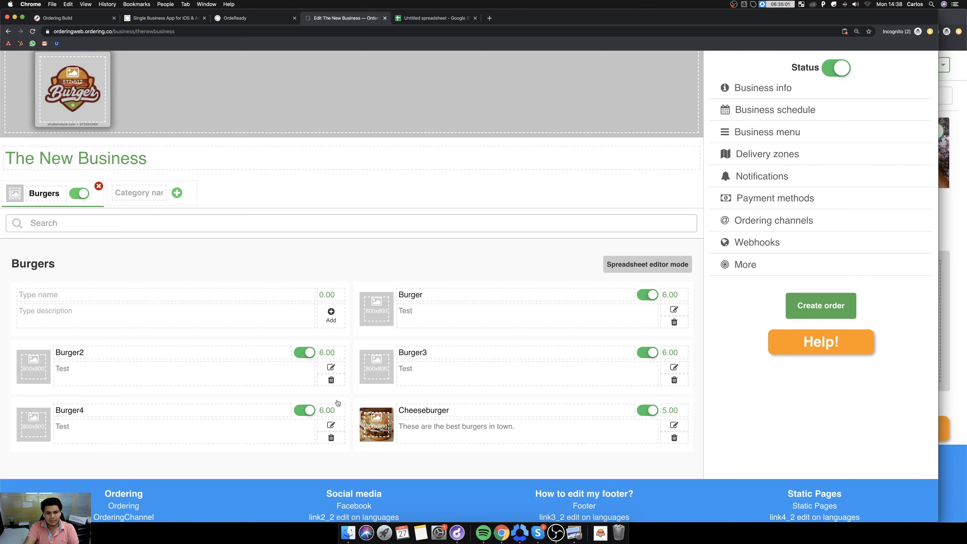
{"action": "left_click", "coordinate": [622, 267]}
{"action": "scroll", "coordinate": [373, 368], "scroll_direction": "down", "scroll_amount": 2}
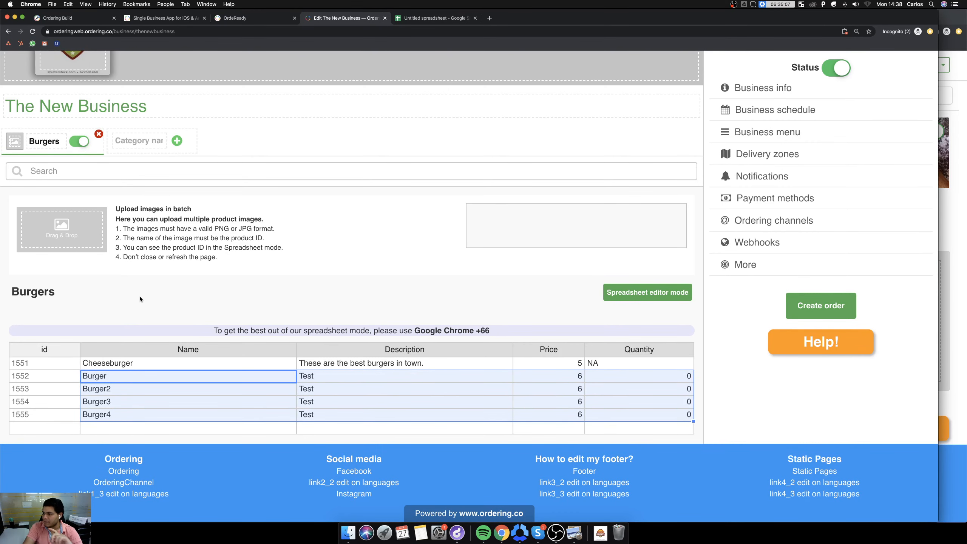
{"action": "left_click", "coordinate": [26, 375]}
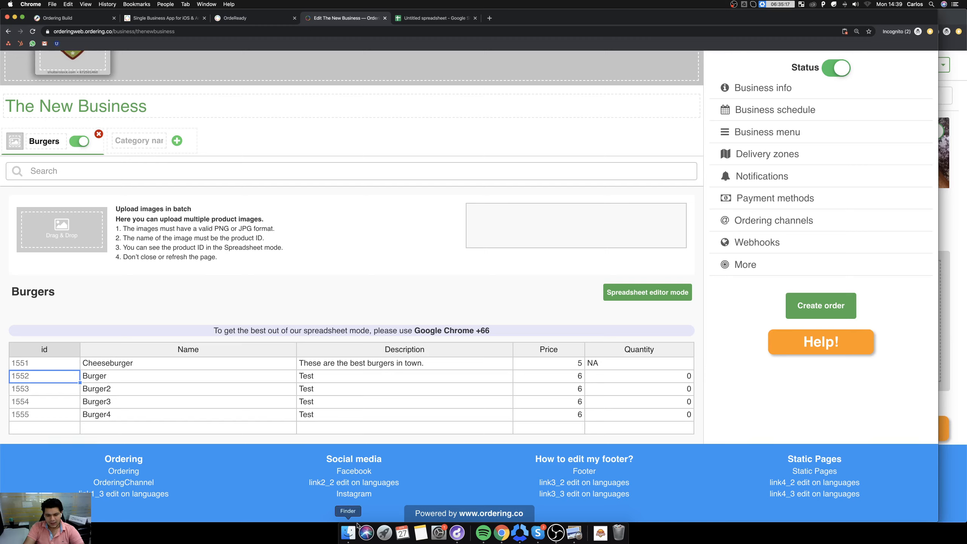
Switch to Finder and rename download-1.jpg in Downloads as 1552.jpg, and close the Finder window.
{"action": "left_click", "coordinate": [347, 533]}
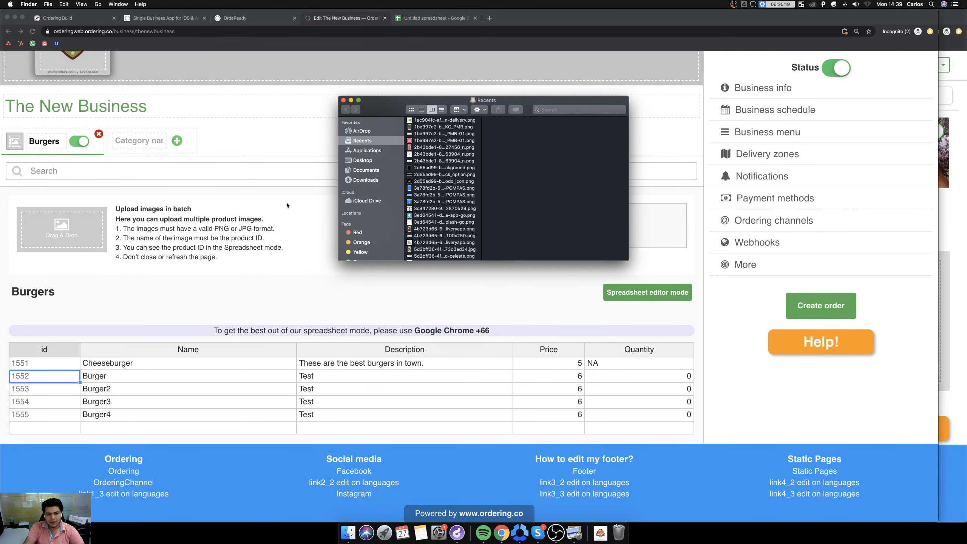
{"action": "left_click", "coordinate": [367, 171]}
{"action": "left_click", "coordinate": [365, 180]}
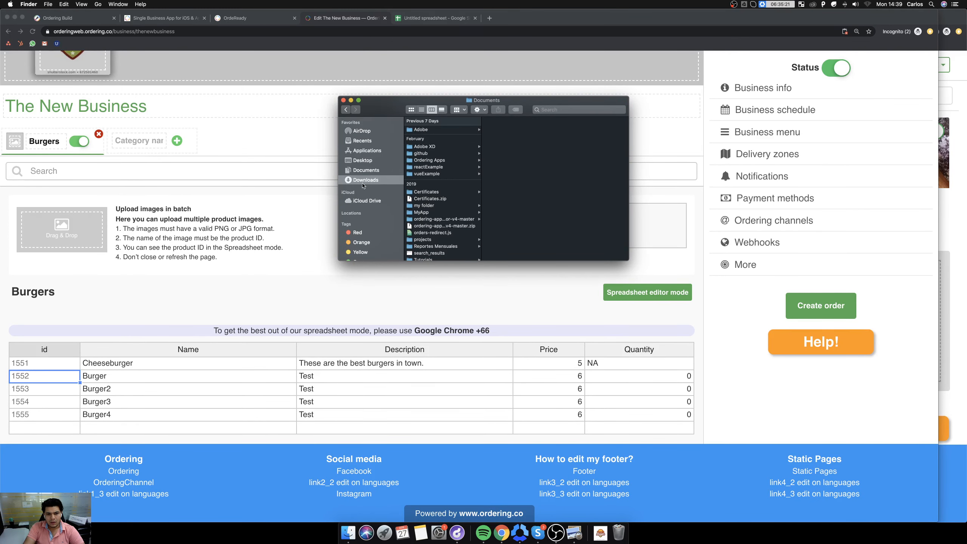
{"action": "left_click", "coordinate": [439, 209]}
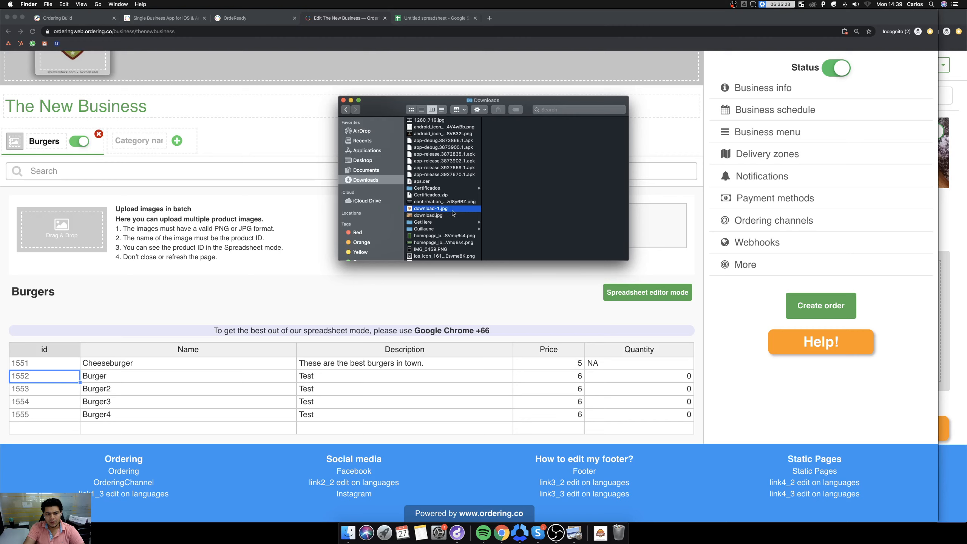
{"action": "type", "text": "1552"}
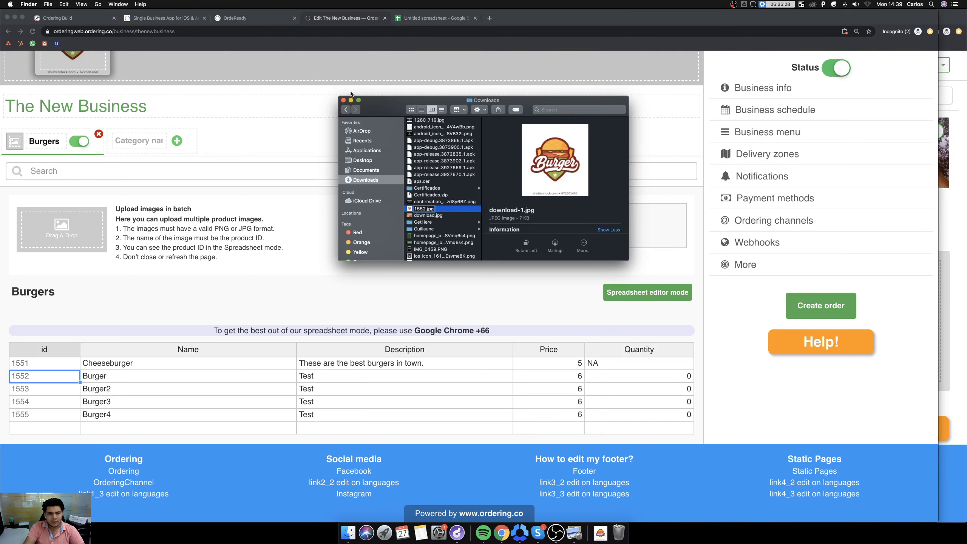
{"action": "key", "text": "Return"}
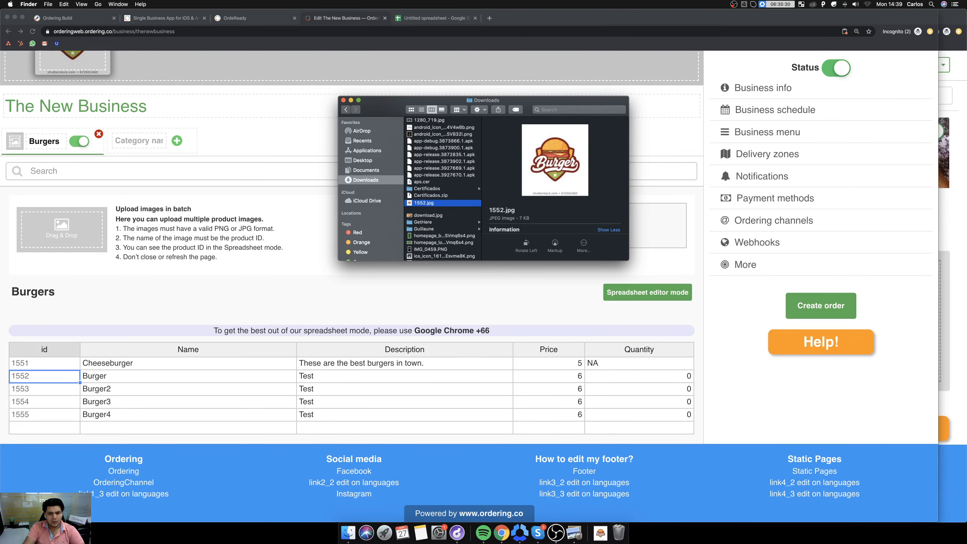
{"action": "left_click", "coordinate": [342, 100]}
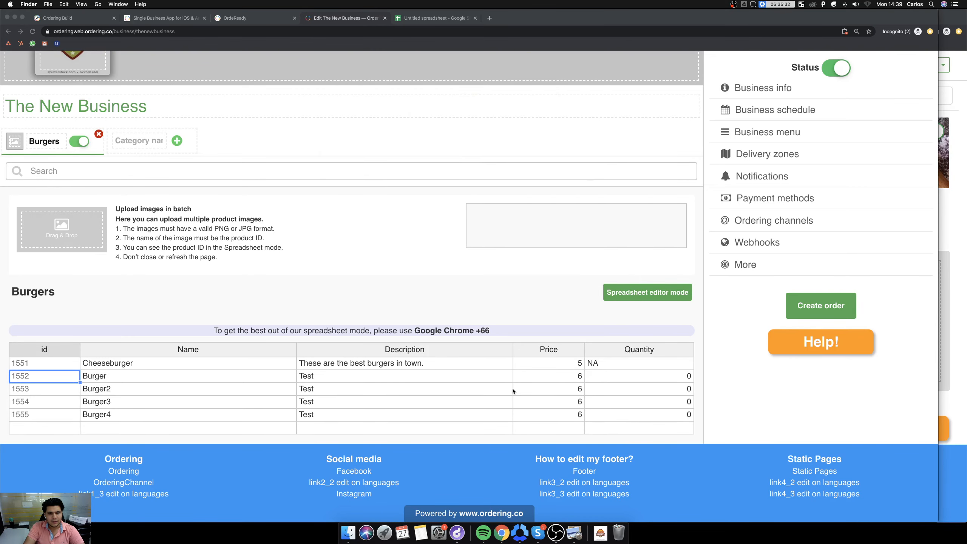
Upload the renamed Burger logo image through the batch image upload area, and return to the regular product view.
{"action": "left_click", "coordinate": [600, 533]}
{"action": "left_click_drag", "start_coordinate": [603, 508], "coordinate": [55, 224]}
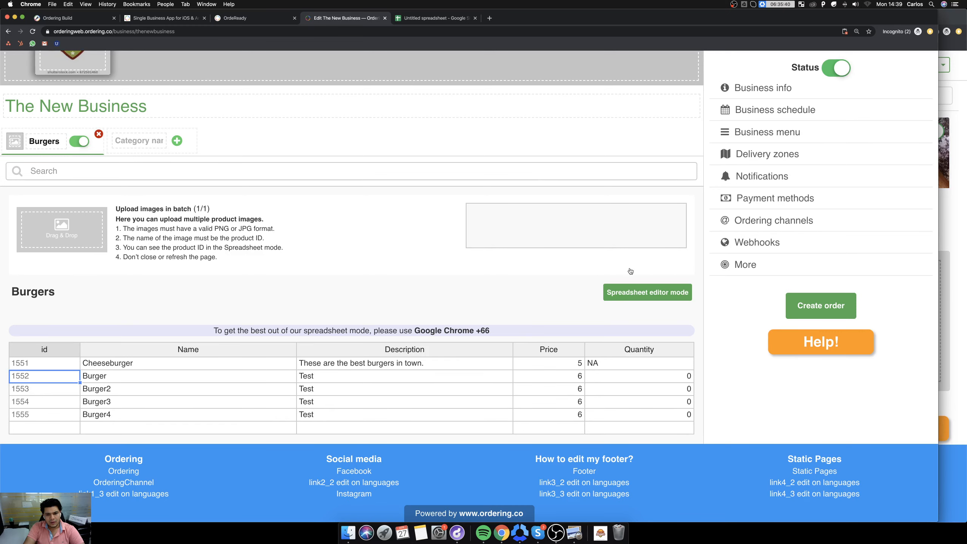
{"action": "left_click", "coordinate": [637, 291]}
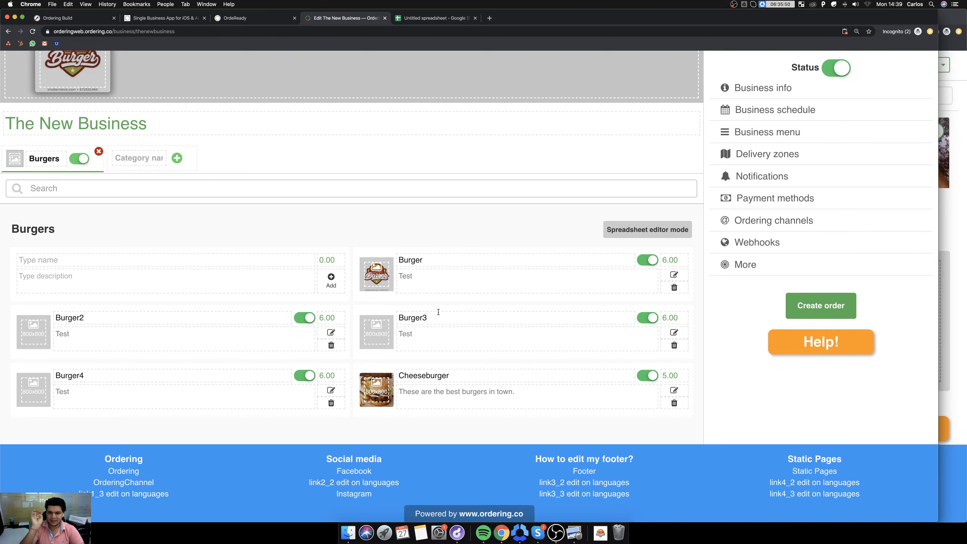
Include all products of the Burgers category in the All Week Menus business menu, and close the menu settings.
{"action": "left_click", "coordinate": [792, 131]}
{"action": "left_click", "coordinate": [693, 139]}
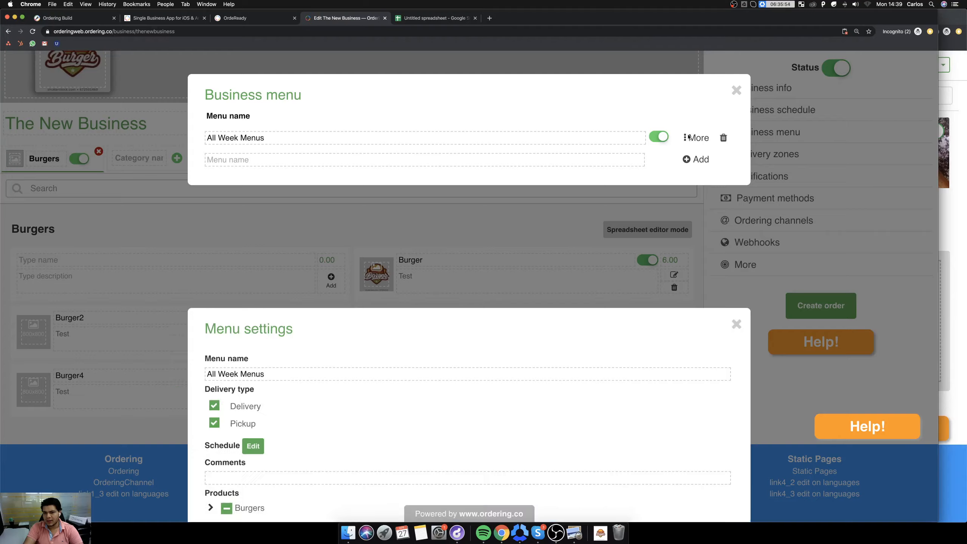
{"action": "left_click", "coordinate": [208, 275]}
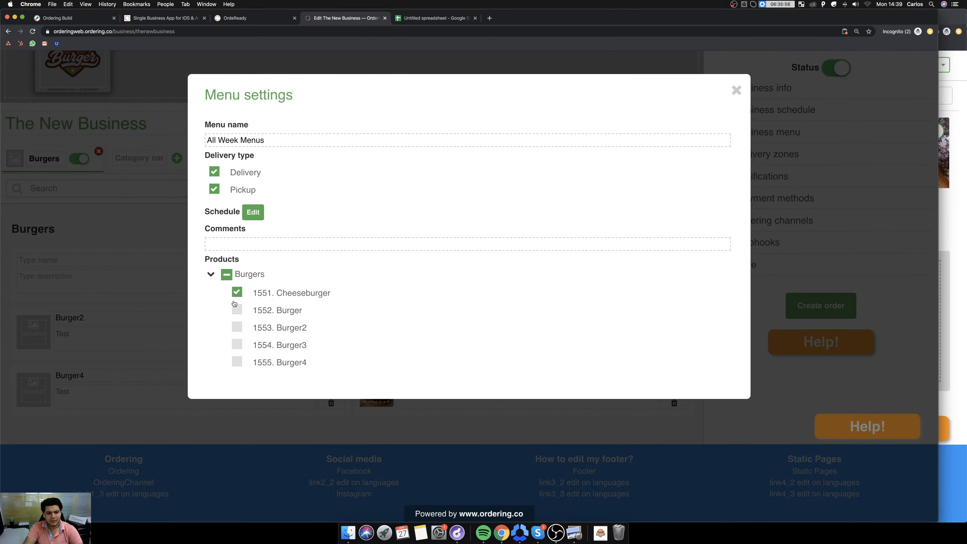
{"action": "left_click", "coordinate": [236, 291]}
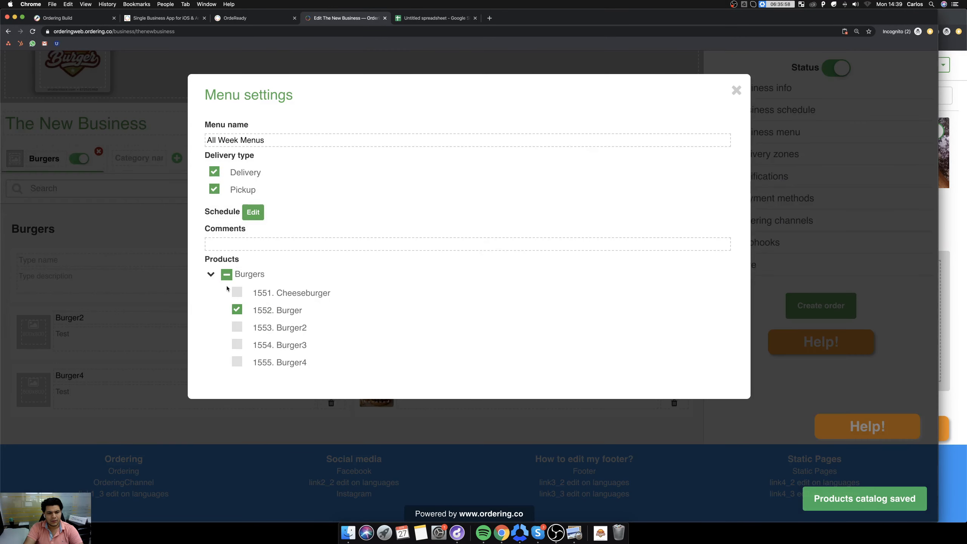
{"action": "left_click", "coordinate": [236, 291]}
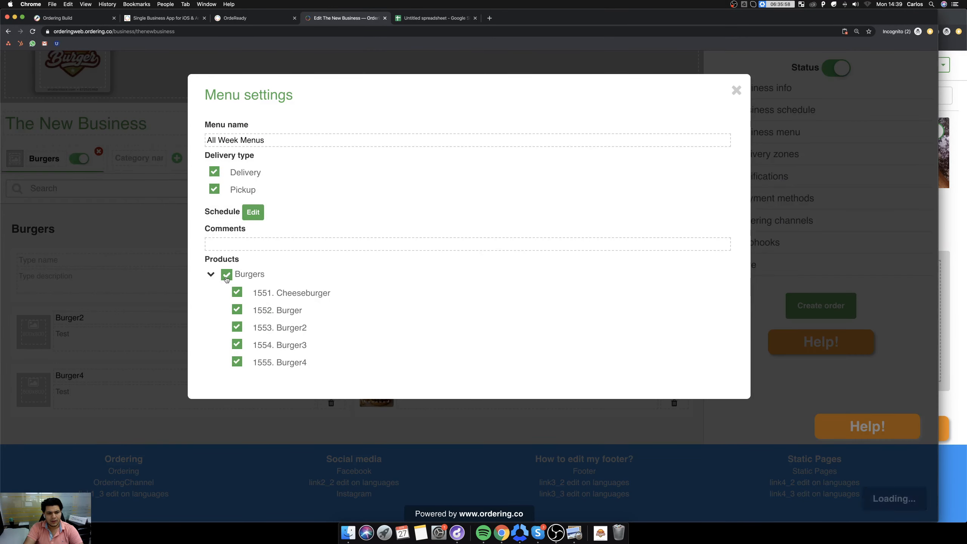
{"action": "left_click", "coordinate": [237, 327]}
{"action": "left_click", "coordinate": [236, 345]}
{"action": "left_click", "coordinate": [227, 275]}
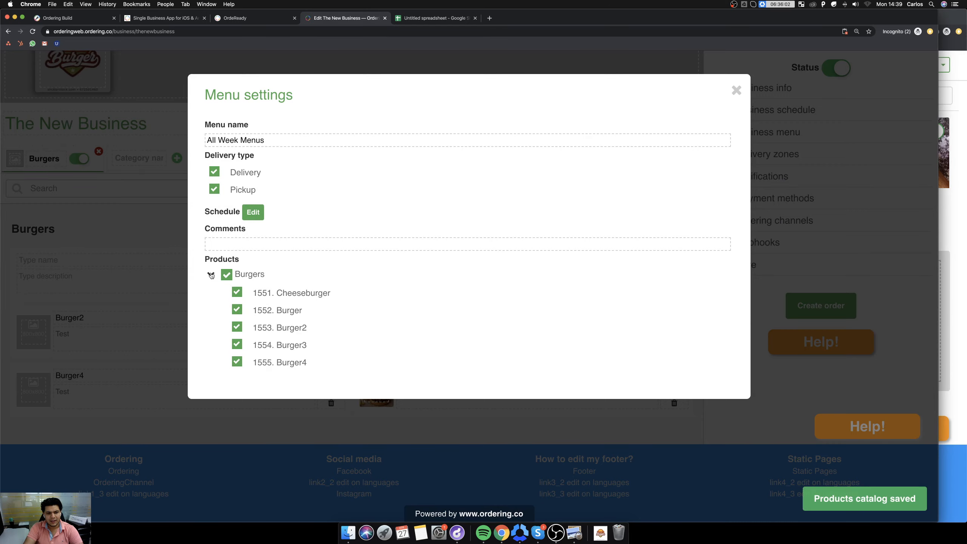
{"action": "left_click", "coordinate": [210, 274]}
{"action": "left_click", "coordinate": [735, 91]}
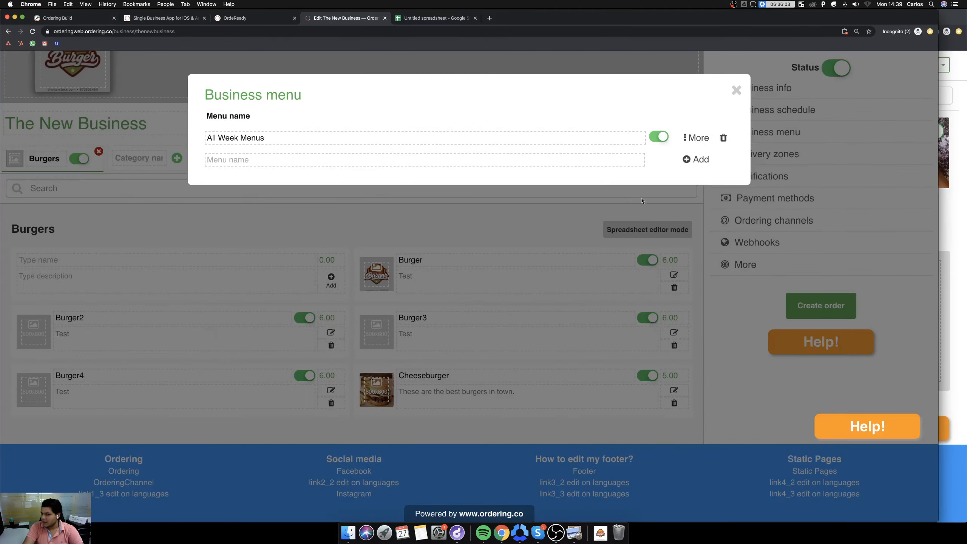
{"action": "left_click", "coordinate": [736, 90]}
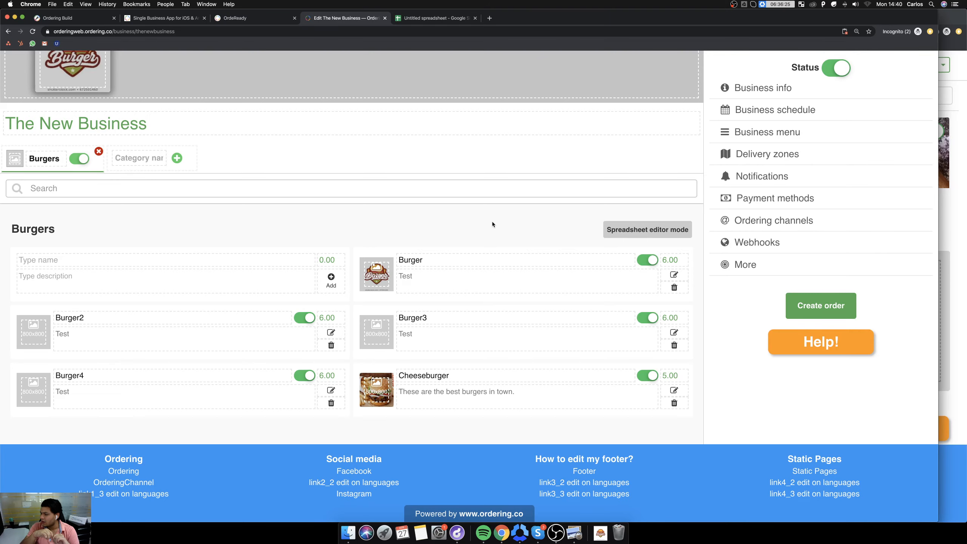
{"action": "scroll", "coordinate": [492, 225], "scroll_direction": "up", "scroll_amount": 5}
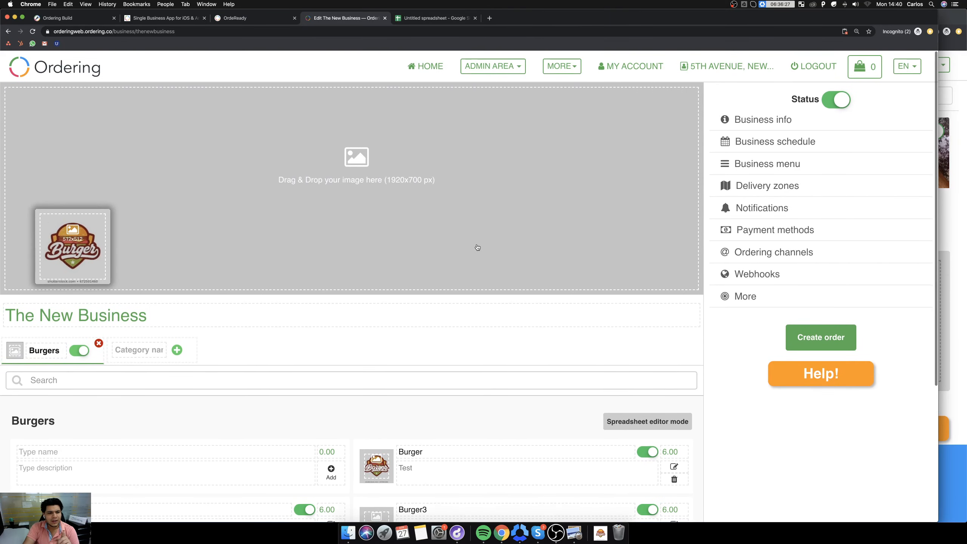
{"action": "scroll", "coordinate": [532, 154], "scroll_direction": "down", "scroll_amount": 5}
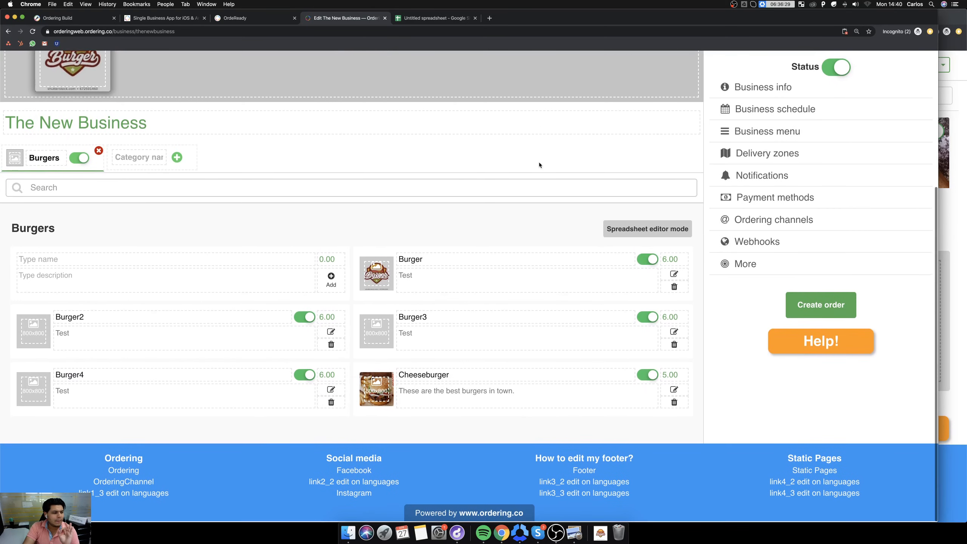
{"action": "scroll", "coordinate": [583, 238], "scroll_direction": "up", "scroll_amount": 5}
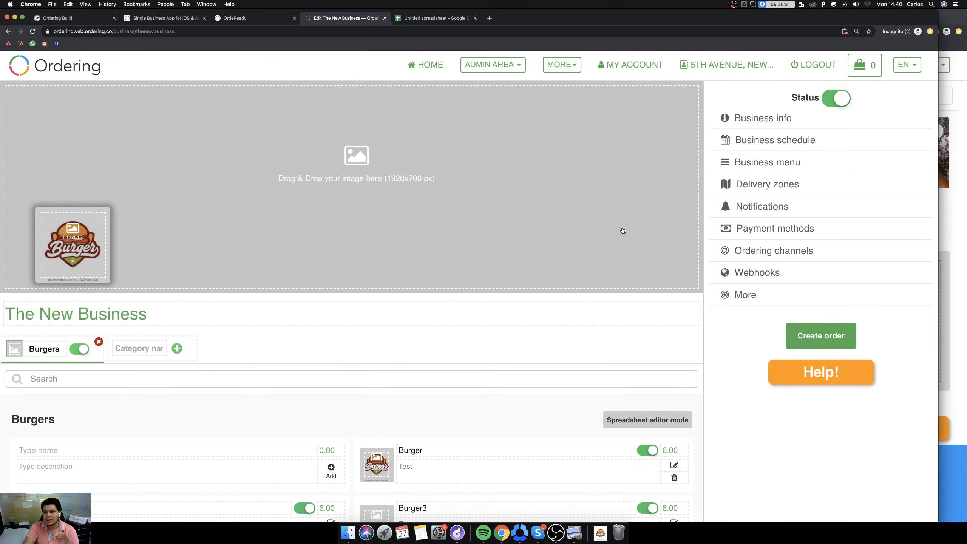
{"action": "scroll", "coordinate": [622, 230], "scroll_direction": "down", "scroll_amount": 5}
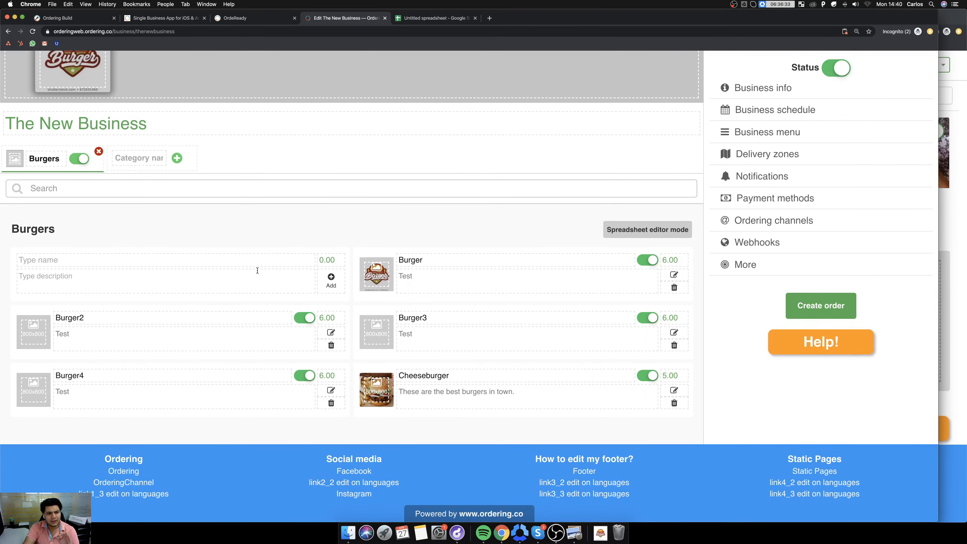
Switch the site's language to Spanish.
{"action": "scroll", "coordinate": [602, 266], "scroll_direction": "up", "scroll_amount": 5}
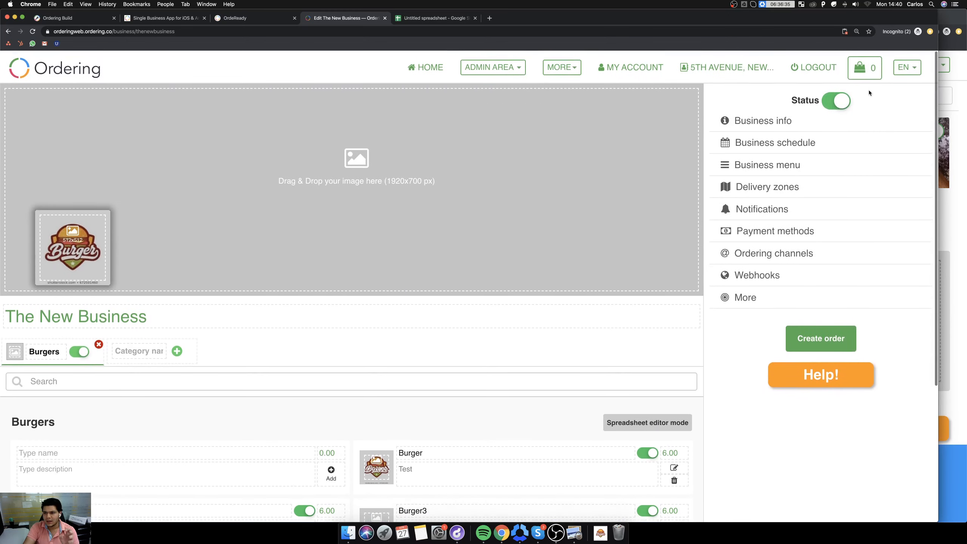
{"action": "left_click", "coordinate": [907, 64]}
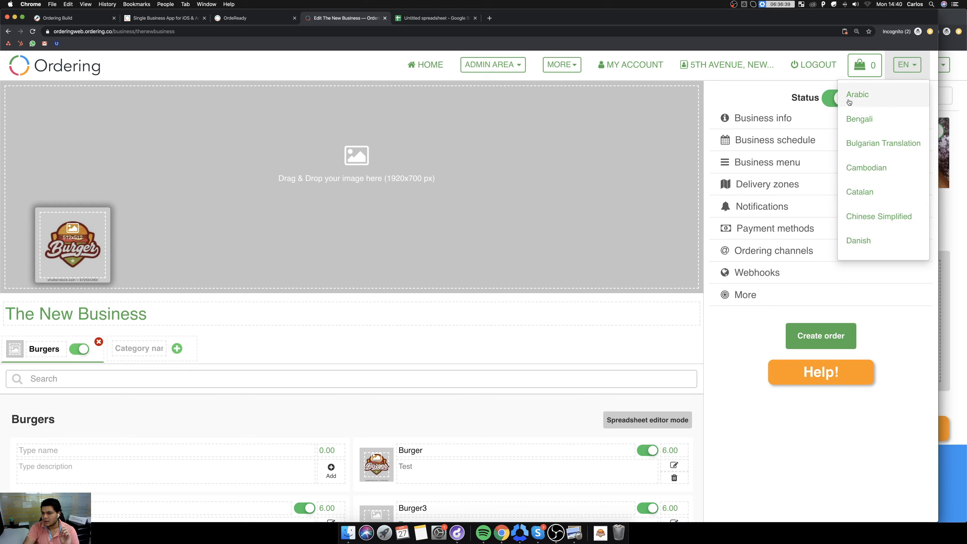
{"action": "scroll", "coordinate": [865, 185], "scroll_direction": "down", "scroll_amount": 1}
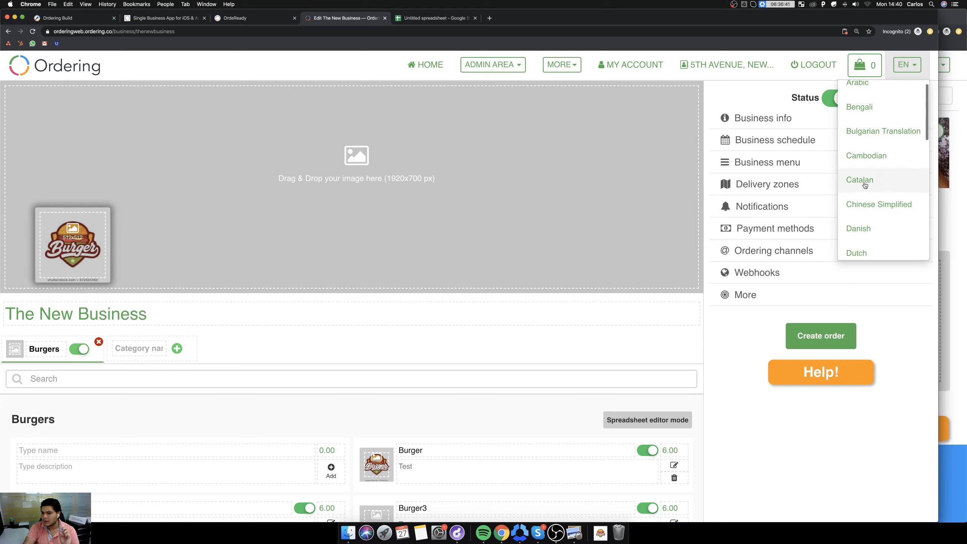
{"action": "scroll", "coordinate": [863, 187], "scroll_direction": "down", "scroll_amount": 6}
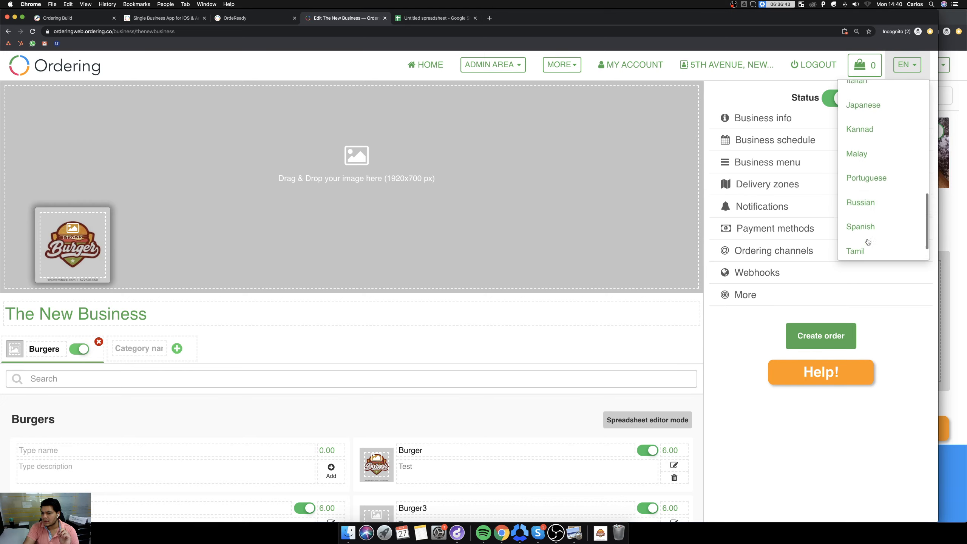
{"action": "left_click", "coordinate": [867, 232]}
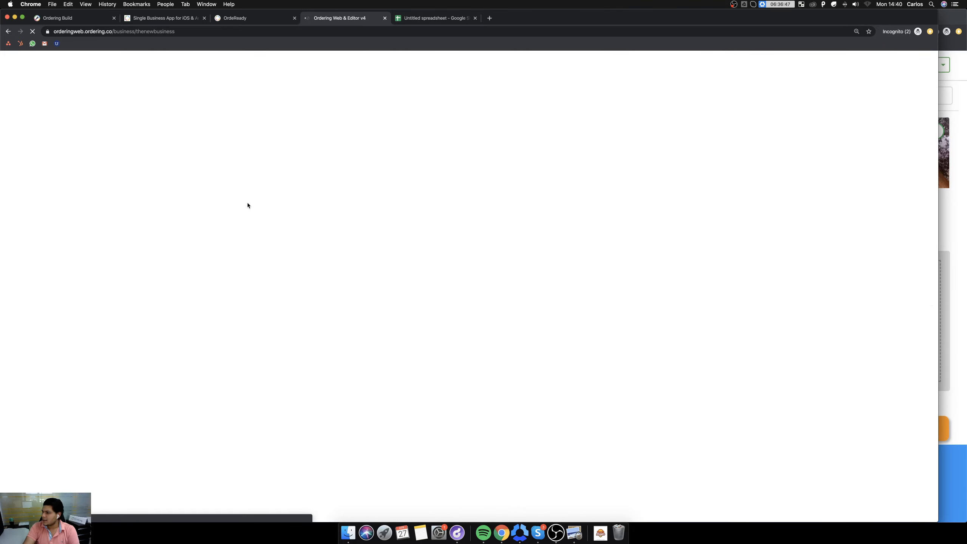
Rename the Burger3 product as Burger3esp in the Spanish version.
{"action": "scroll", "coordinate": [217, 415], "scroll_direction": "down", "scroll_amount": 5}
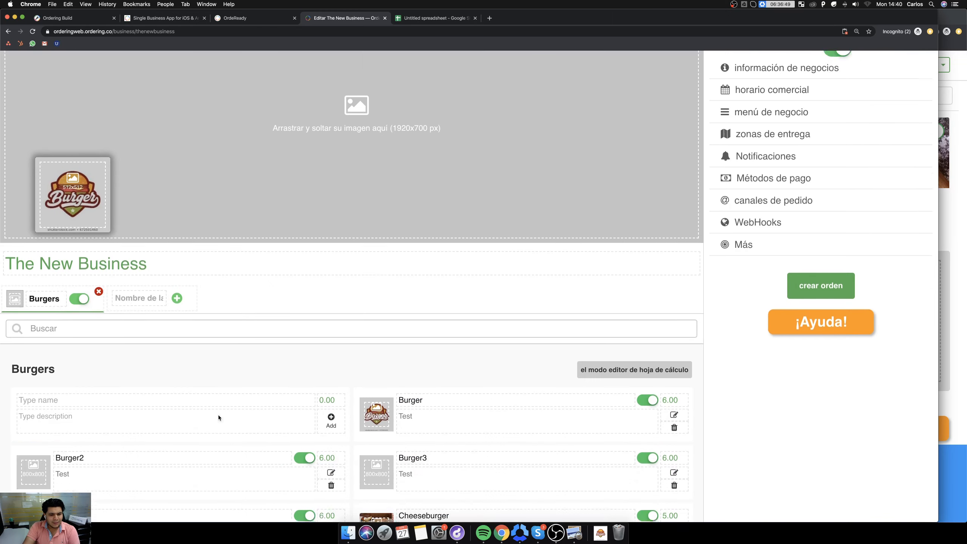
{"action": "left_click", "coordinate": [448, 335]}
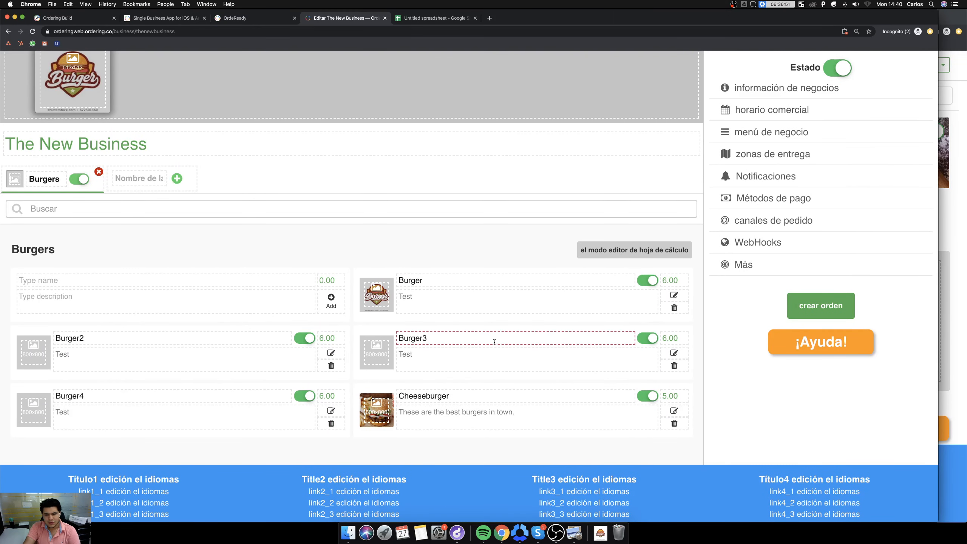
{"action": "type", "text": "esp"}
Switch the site's language to English and check the product names in the Burgers category.
{"action": "scroll", "coordinate": [904, 158], "scroll_direction": "up", "scroll_amount": 5}
{"action": "left_click", "coordinate": [915, 72]}
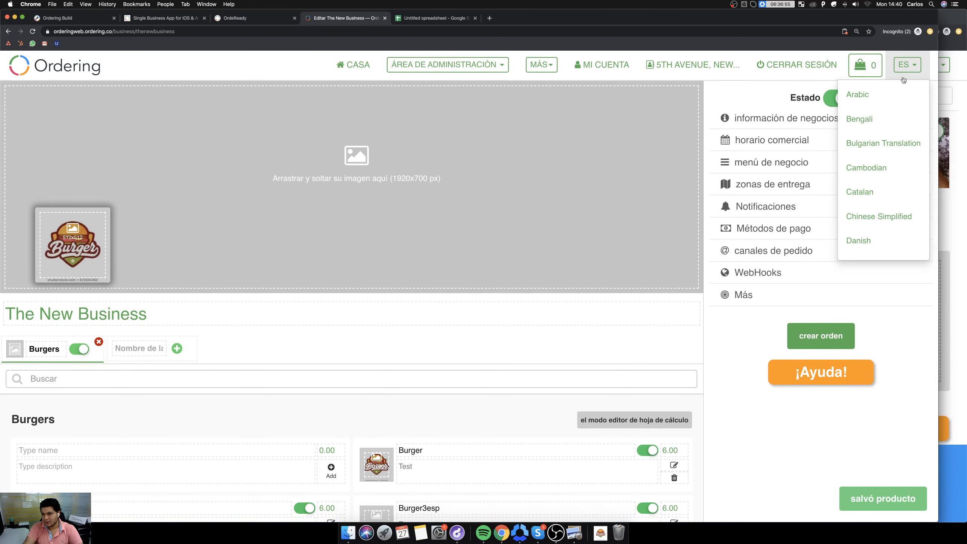
{"action": "scroll", "coordinate": [513, 293], "scroll_direction": "down", "scroll_amount": 3}
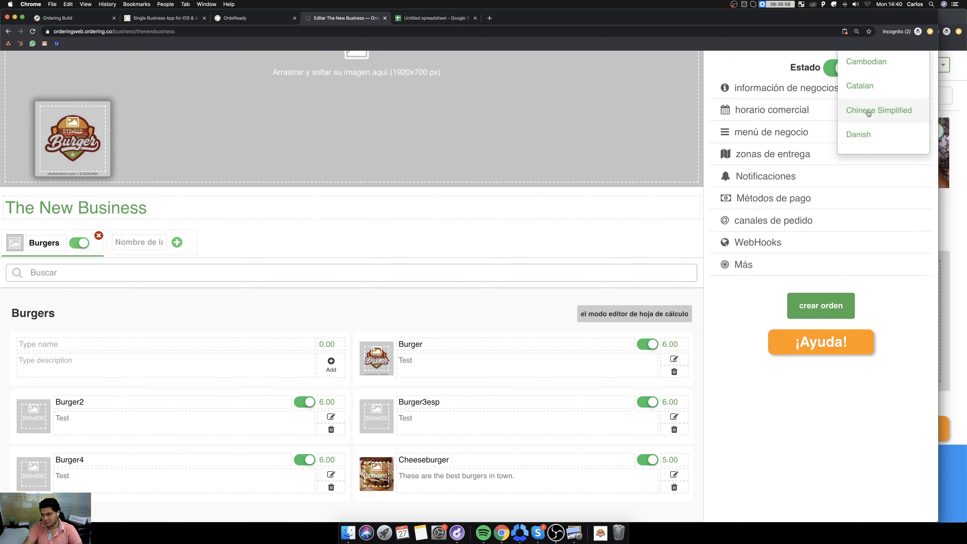
{"action": "scroll", "coordinate": [875, 168], "scroll_direction": "up", "scroll_amount": 3}
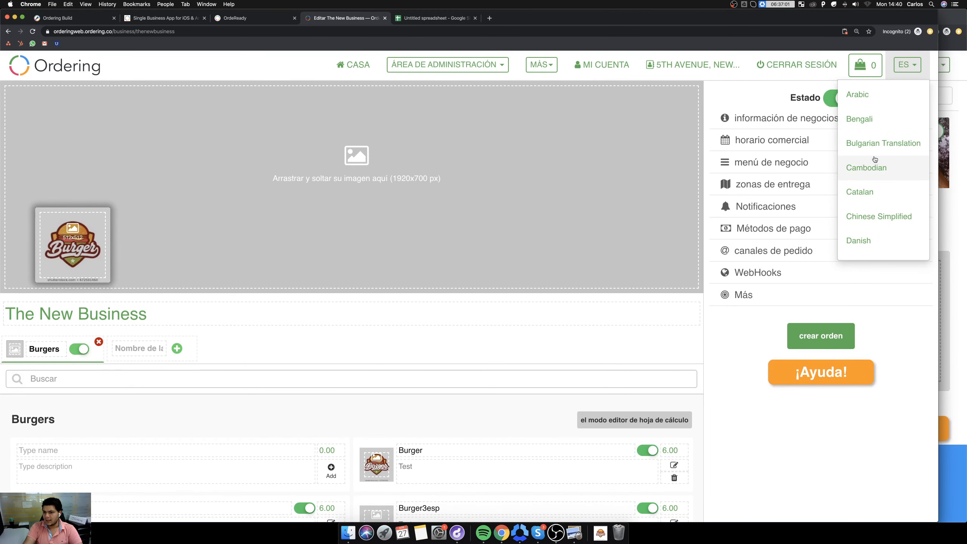
{"action": "scroll", "coordinate": [874, 169], "scroll_direction": "down", "scroll_amount": 4}
{"action": "scroll", "coordinate": [870, 164], "scroll_direction": "down", "scroll_amount": 3}
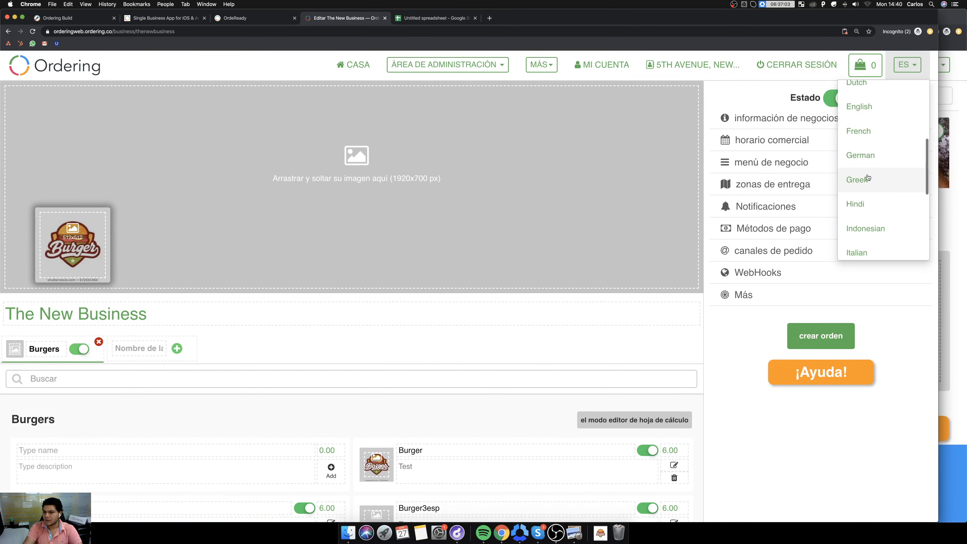
{"action": "scroll", "coordinate": [869, 164], "scroll_direction": "up", "scroll_amount": 3}
{"action": "left_click", "coordinate": [863, 139]}
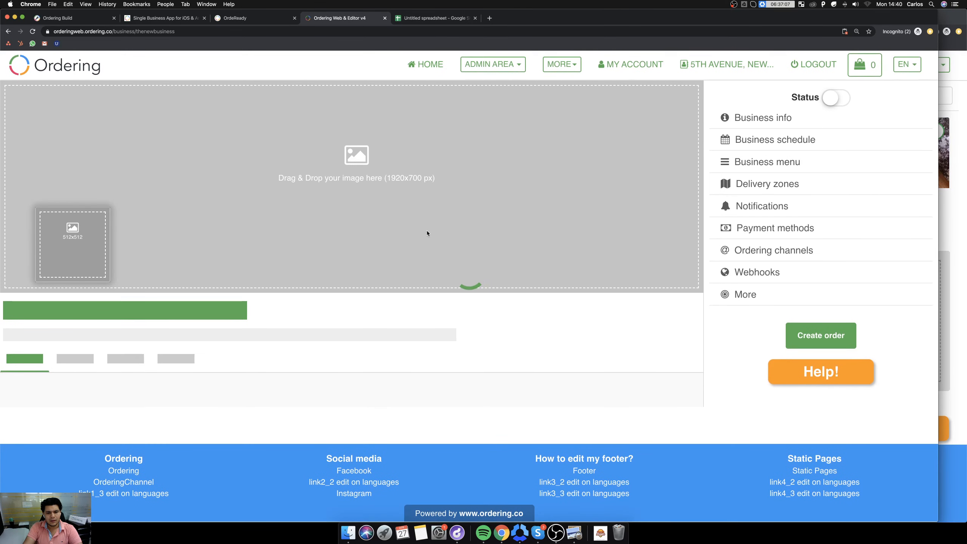
{"action": "scroll", "coordinate": [426, 230], "scroll_direction": "down", "scroll_amount": 3}
{"action": "scroll", "coordinate": [426, 233], "scroll_direction": "down", "scroll_amount": 2}
{"action": "scroll", "coordinate": [470, 216], "scroll_direction": "up", "scroll_amount": 5}
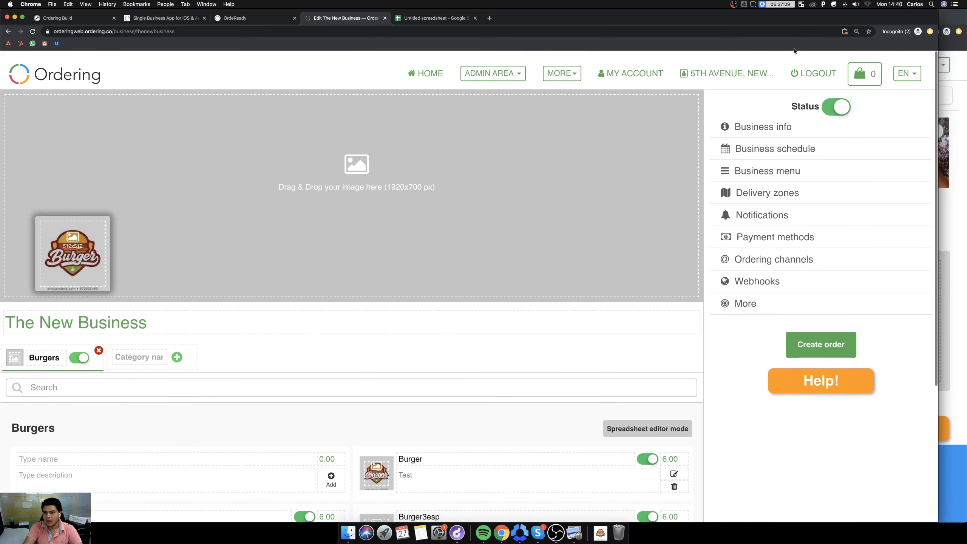
Switch the site's language to Spanish on The New Business page.
{"action": "left_click", "coordinate": [910, 65]}
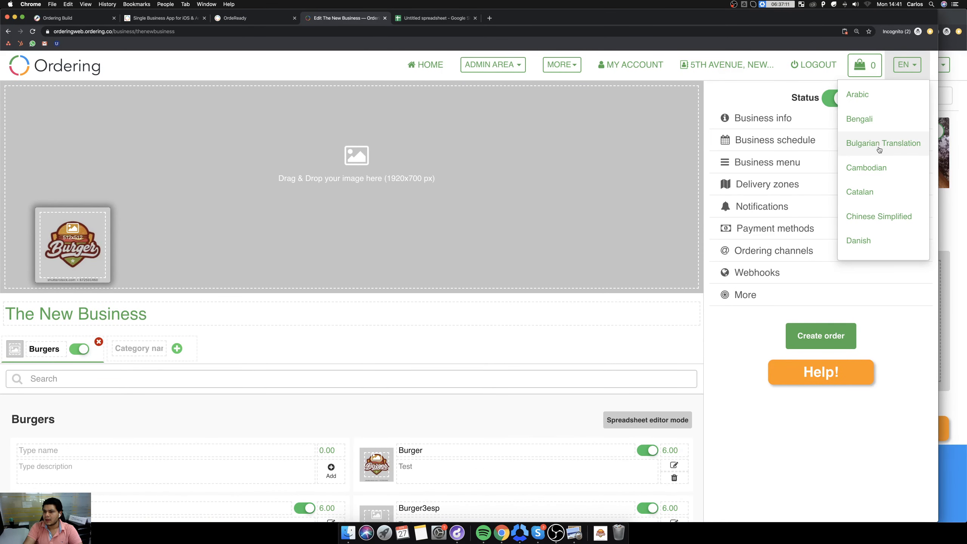
{"action": "scroll", "coordinate": [874, 151], "scroll_direction": "down", "scroll_amount": 5}
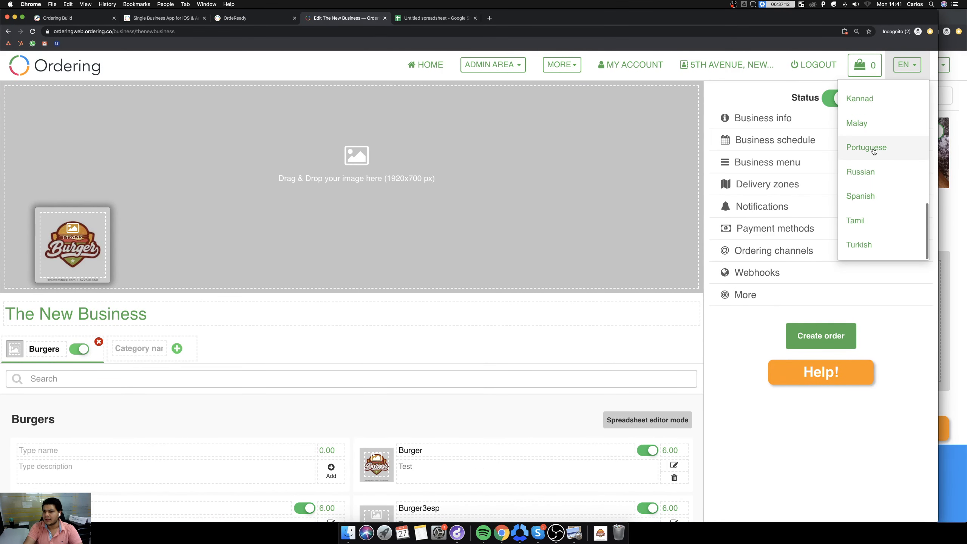
{"action": "left_click", "coordinate": [865, 201]}
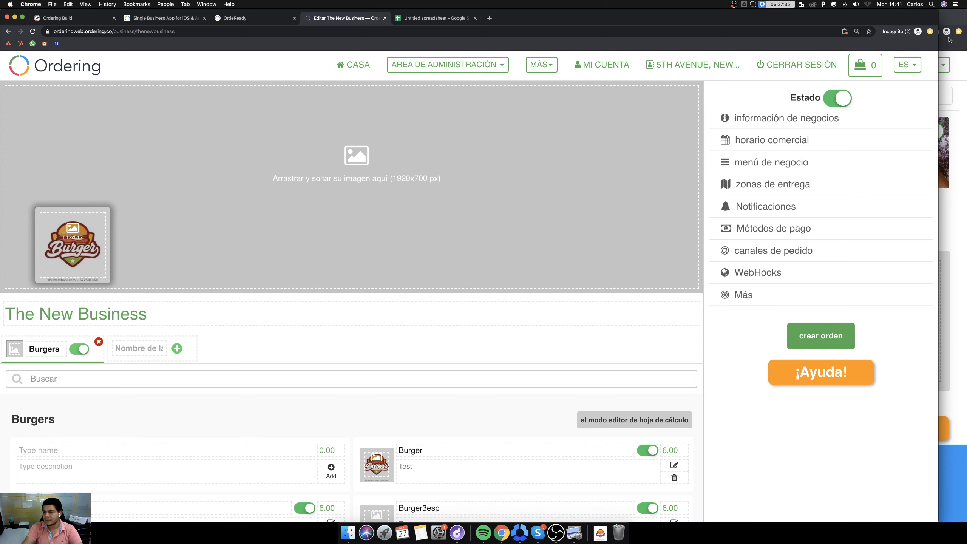
Set the site's language back to English.
{"action": "left_click", "coordinate": [917, 67]}
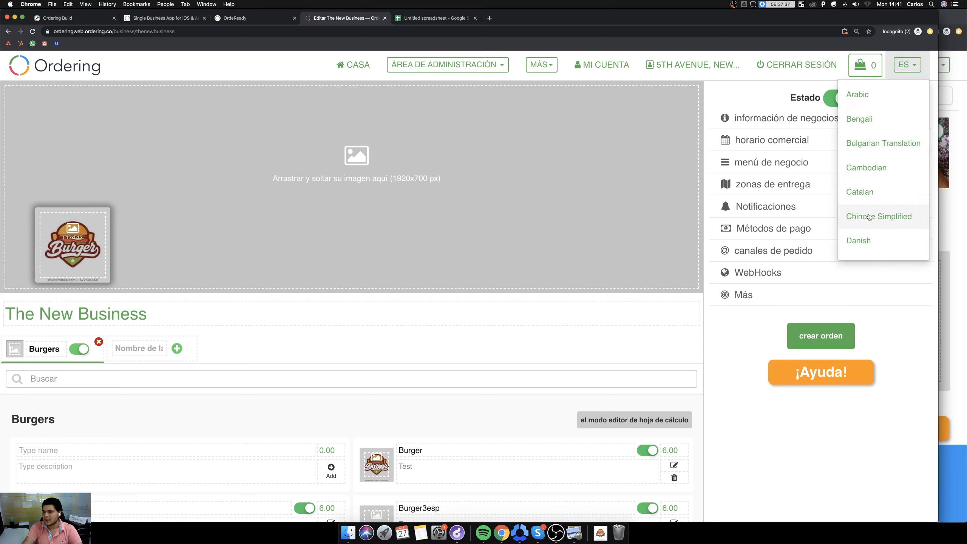
{"action": "scroll", "coordinate": [868, 217], "scroll_direction": "down", "scroll_amount": 2}
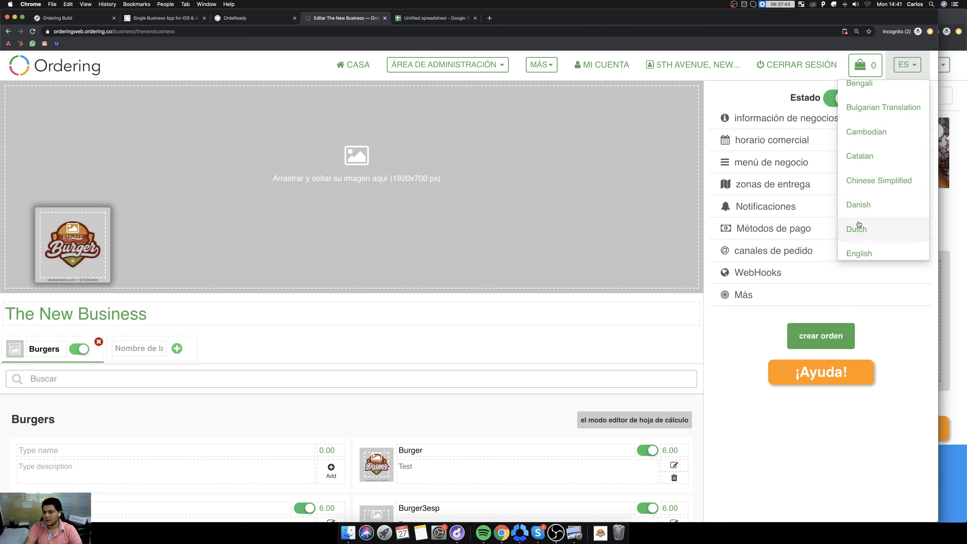
{"action": "scroll", "coordinate": [858, 224], "scroll_direction": "down", "scroll_amount": 2}
{"action": "left_click", "coordinate": [858, 217]}
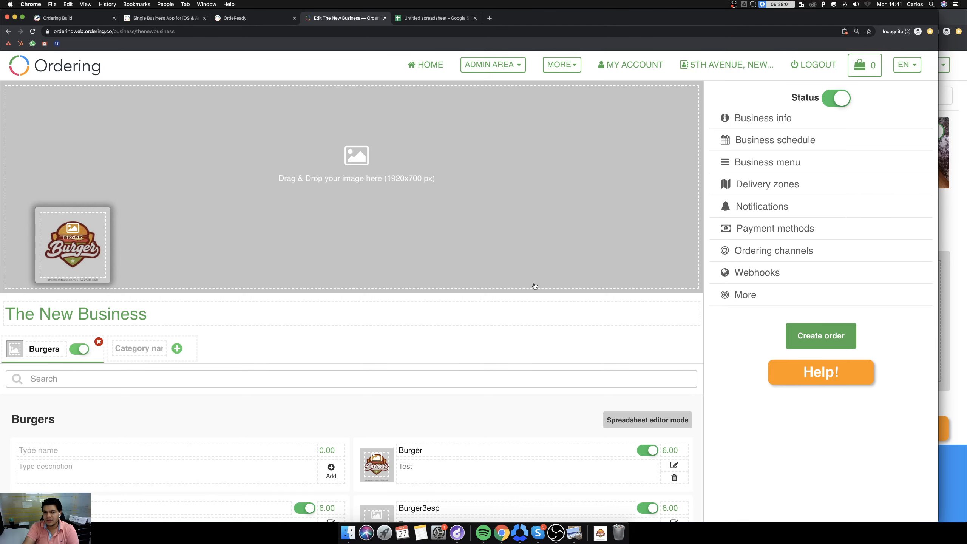
Review the Burger product's settings, including its stock and ingredient options, and close them.
{"action": "scroll", "coordinate": [494, 304], "scroll_direction": "down", "scroll_amount": 3}
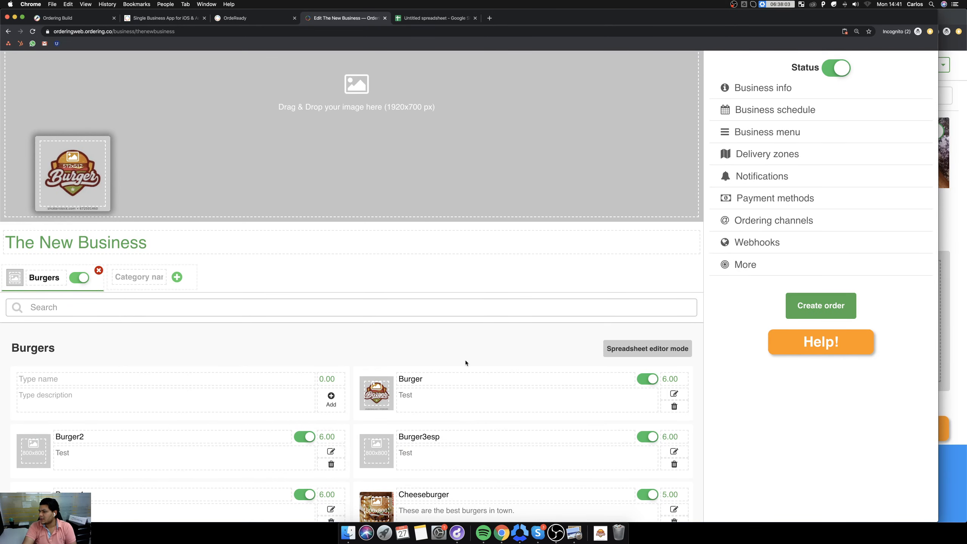
{"action": "left_click", "coordinate": [383, 401]}
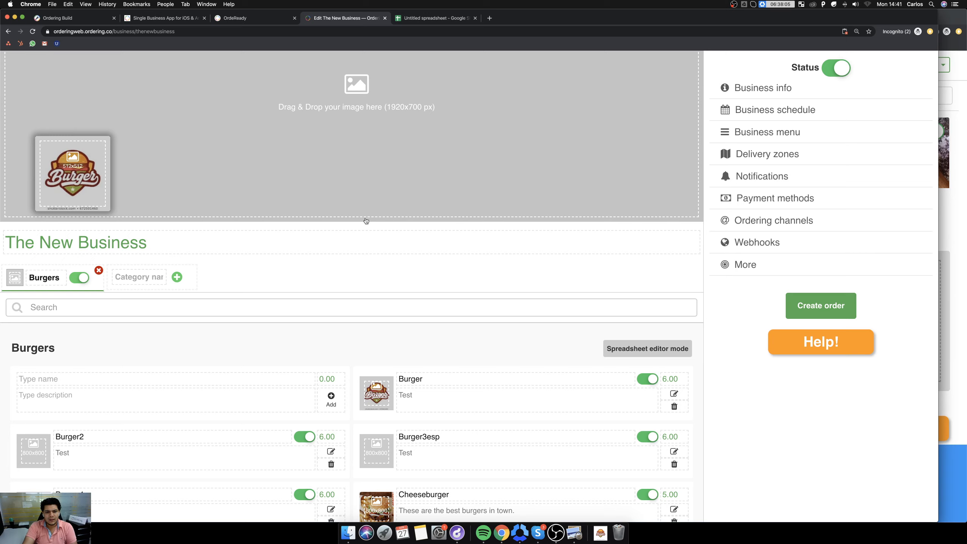
{"action": "left_click", "coordinate": [568, 198]}
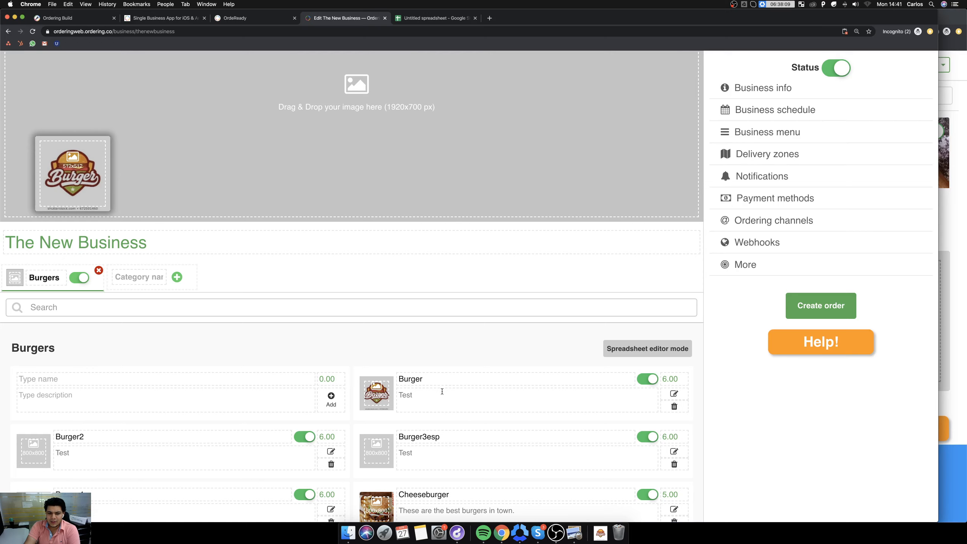
{"action": "left_click", "coordinate": [674, 396]}
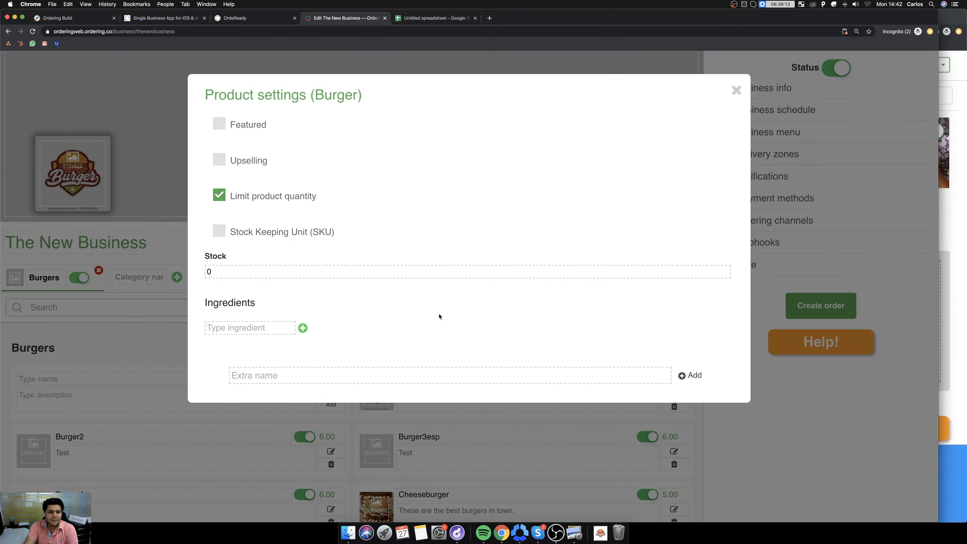
{"action": "left_click", "coordinate": [736, 91]}
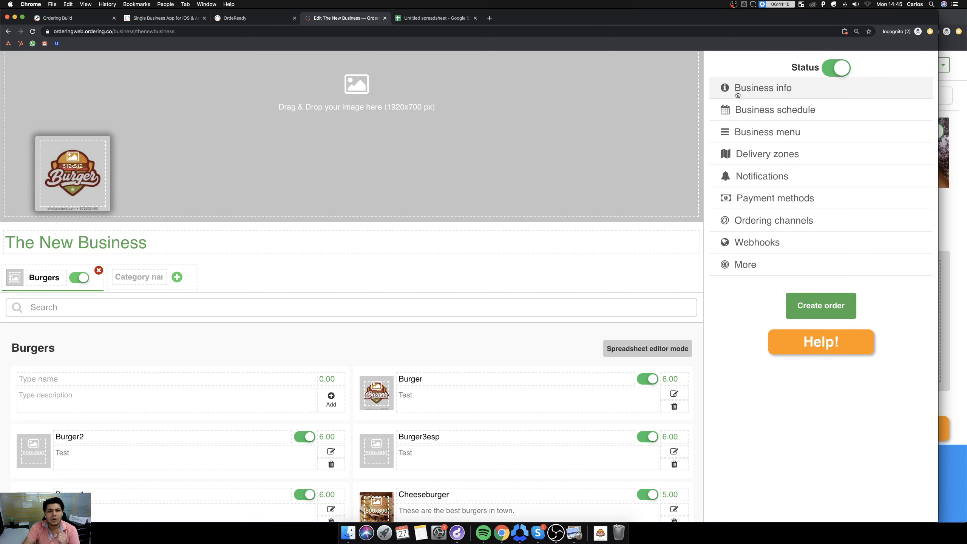
{"action": "left_click", "coordinate": [233, 18]}
{"action": "left_click", "coordinate": [167, 19]}
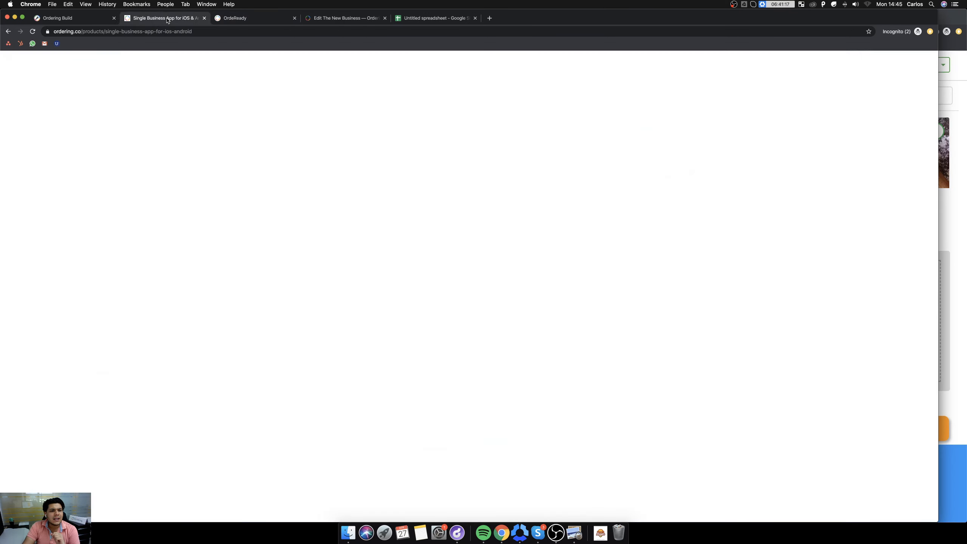
{"action": "left_click", "coordinate": [80, 20]}
{"action": "left_click", "coordinate": [160, 20]}
{"action": "left_click", "coordinate": [249, 20]}
{"action": "left_click", "coordinate": [343, 19]}
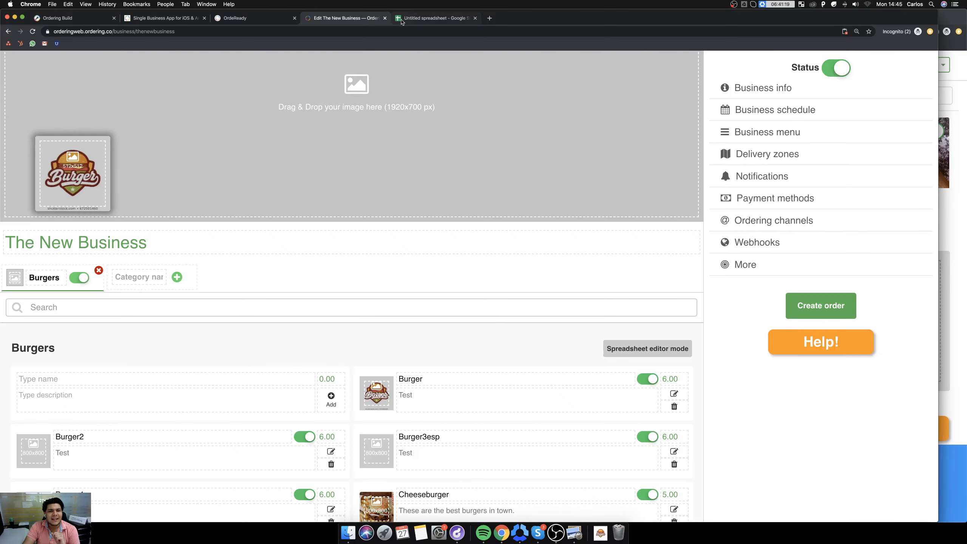
Return to the business listing and log out of the current account.
{"action": "scroll", "coordinate": [576, 157], "scroll_direction": "up", "scroll_amount": 3}
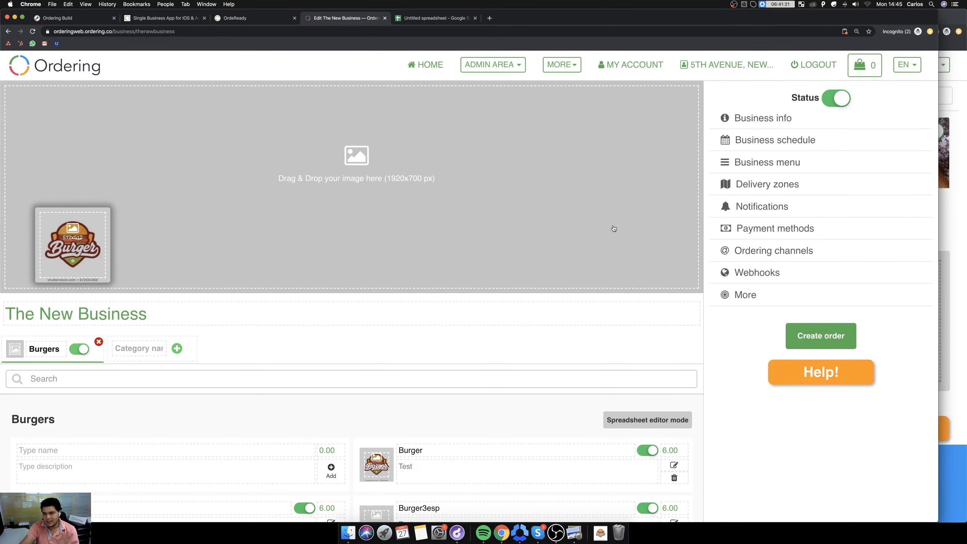
{"action": "left_click", "coordinate": [75, 72]}
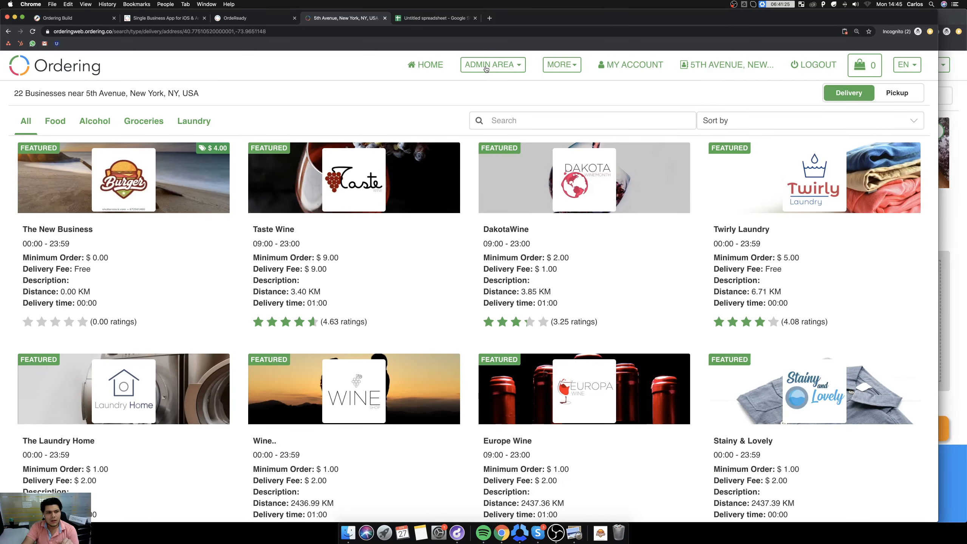
{"action": "left_click", "coordinate": [821, 70]}
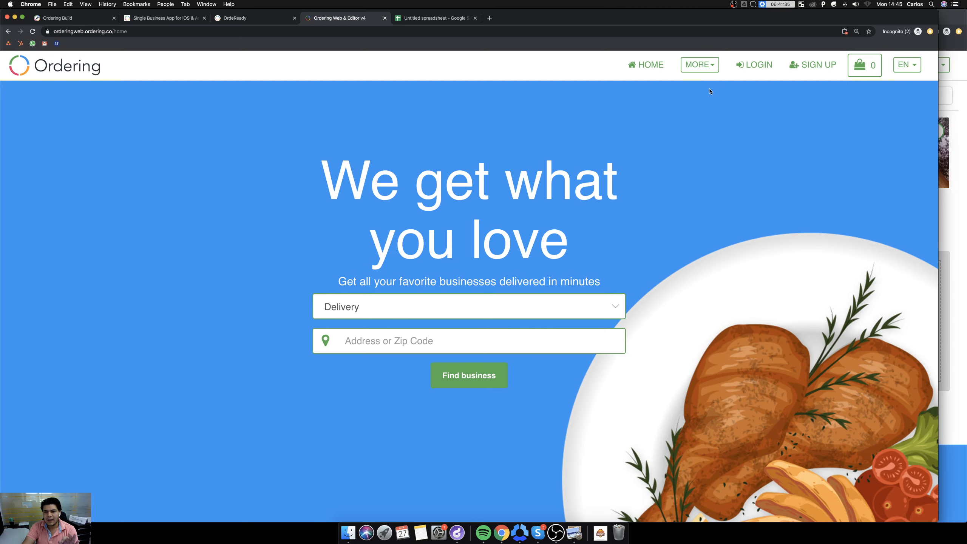
Log in with the super administrator's email and the saved account password.
{"action": "left_click", "coordinate": [702, 65]}
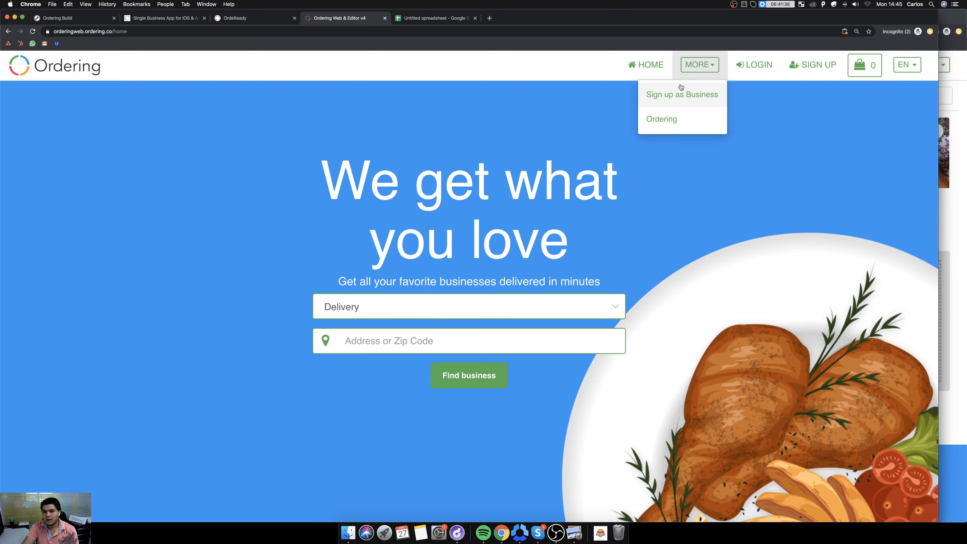
{"action": "left_click", "coordinate": [761, 66]}
{"action": "left_click", "coordinate": [380, 254]}
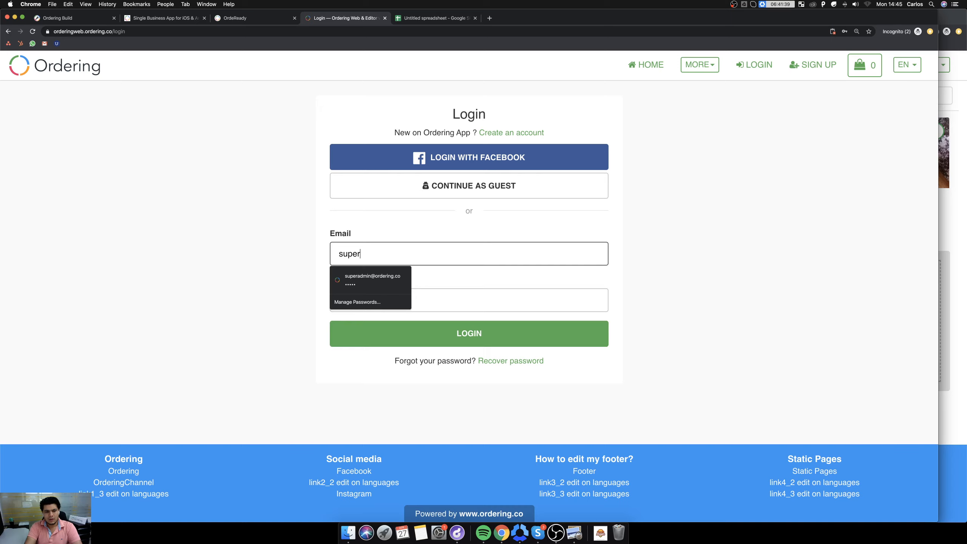
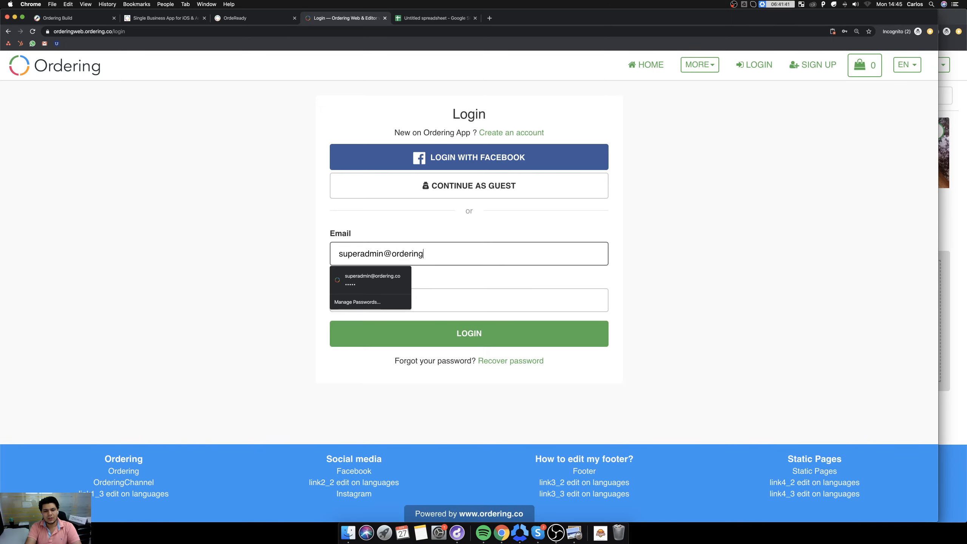
{"action": "key", "text": "Down"}
{"action": "key", "text": "Return"}
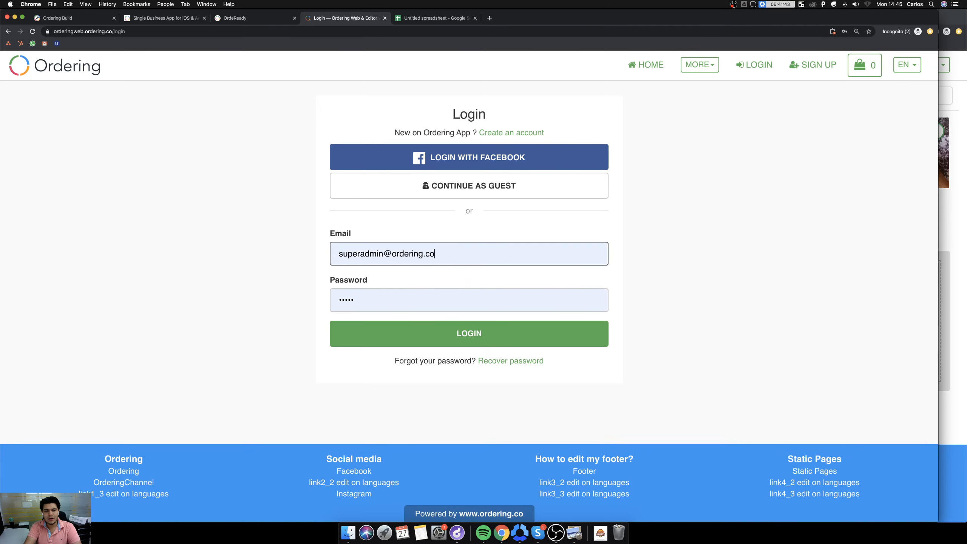
{"action": "key", "text": "Return"}
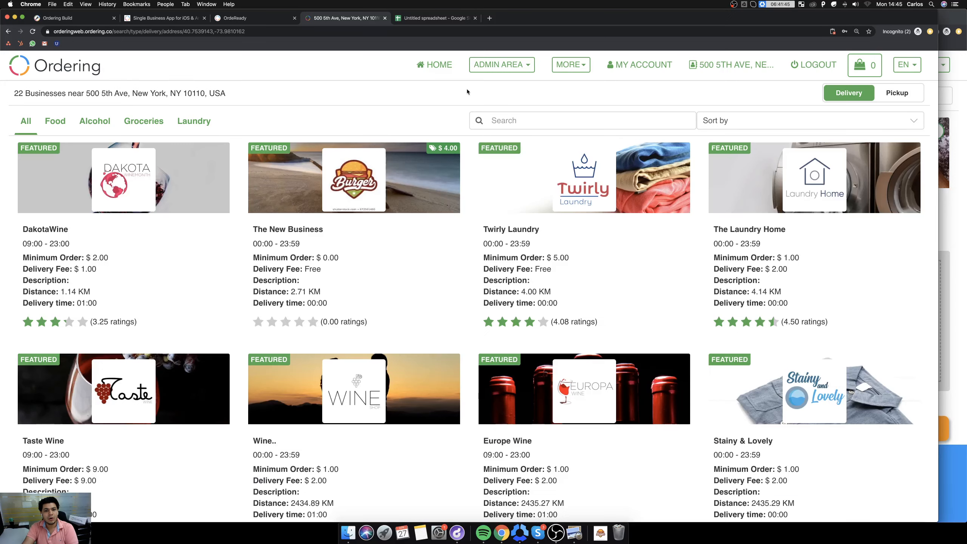
Open the Language Manager in the admin area's settings.
{"action": "left_click", "coordinate": [502, 67]}
{"action": "left_click", "coordinate": [479, 216]}
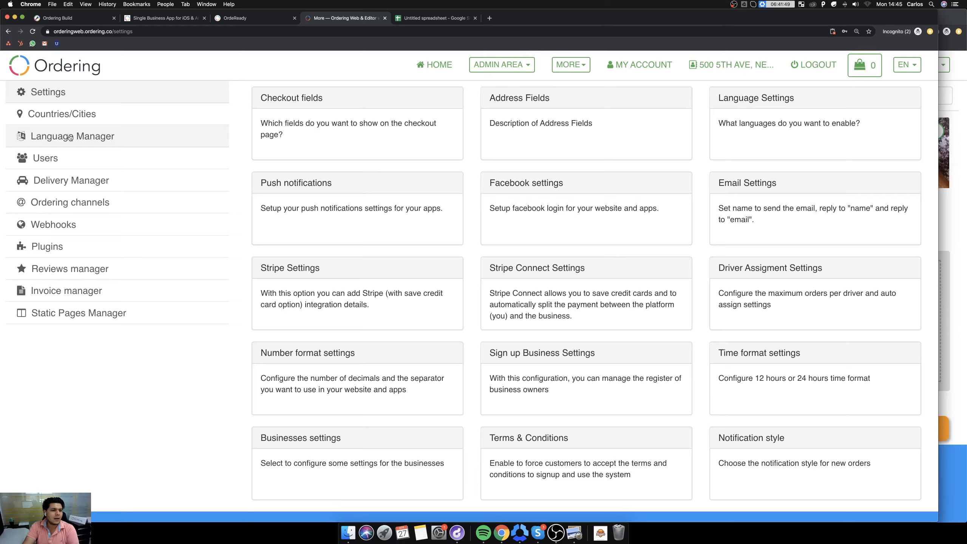
{"action": "left_click", "coordinate": [70, 138]}
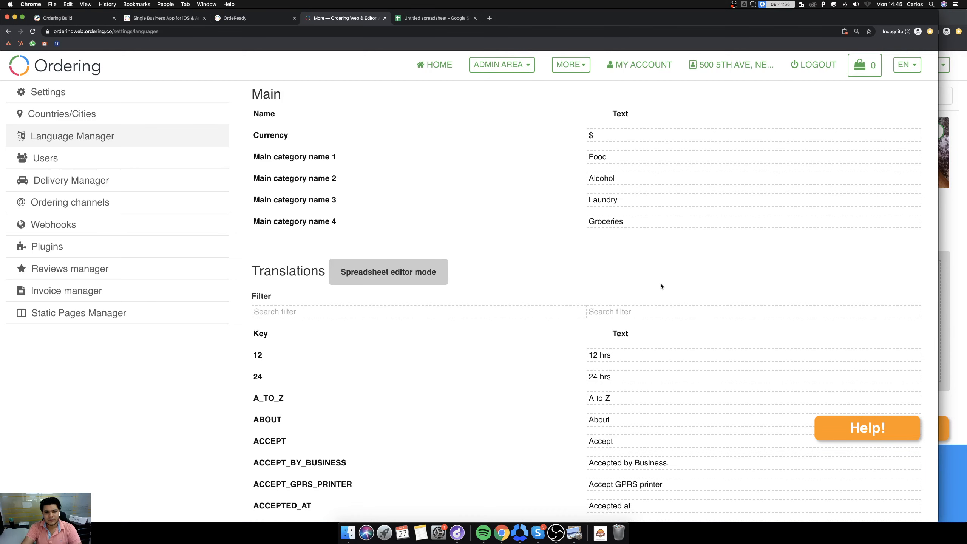
Filter the translations by the text "we get" and set the HOME_WELCOME_TITLE text to "We get what you love Hotco".
{"action": "left_click", "coordinate": [629, 313]}
{"action": "type", "text": "we get"}
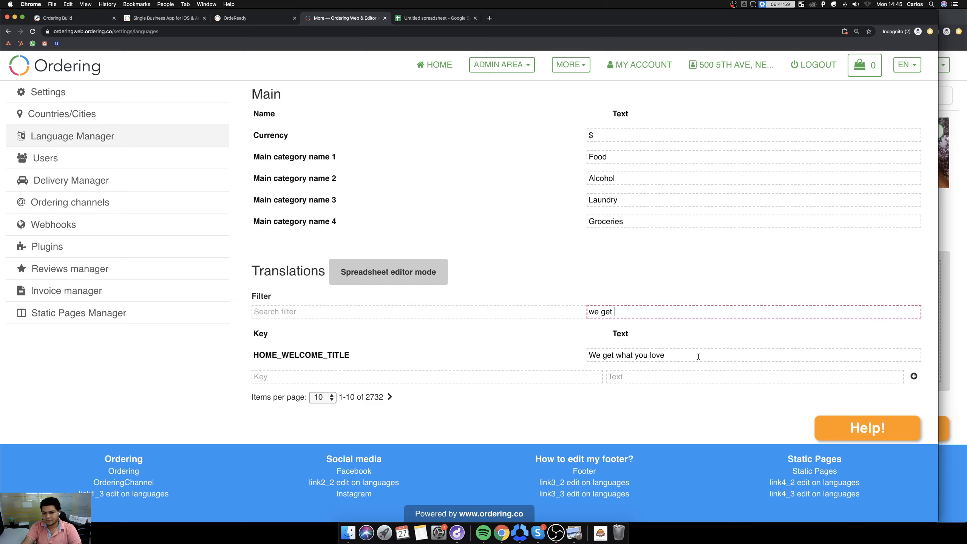
{"action": "left_click", "coordinate": [698, 356]}
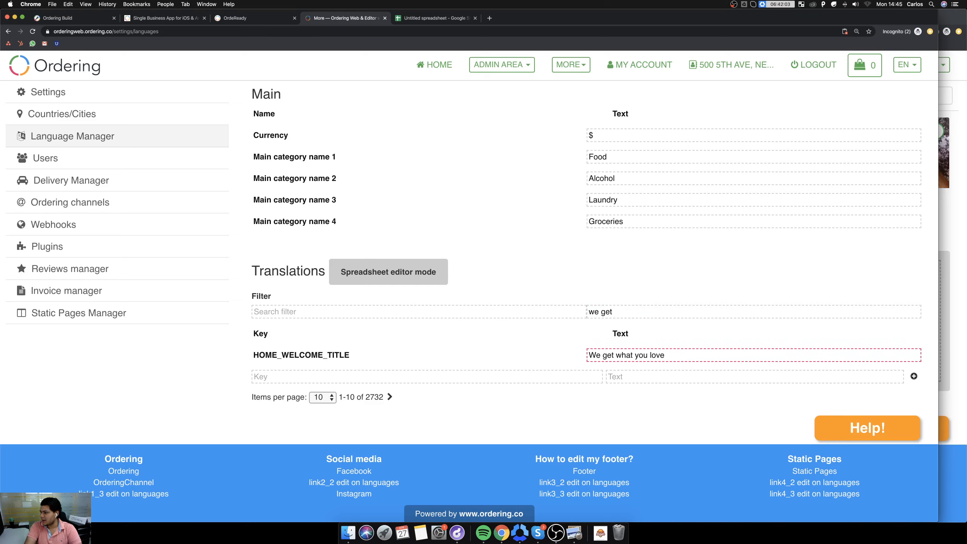
{"action": "type", "text": "Hotco"}
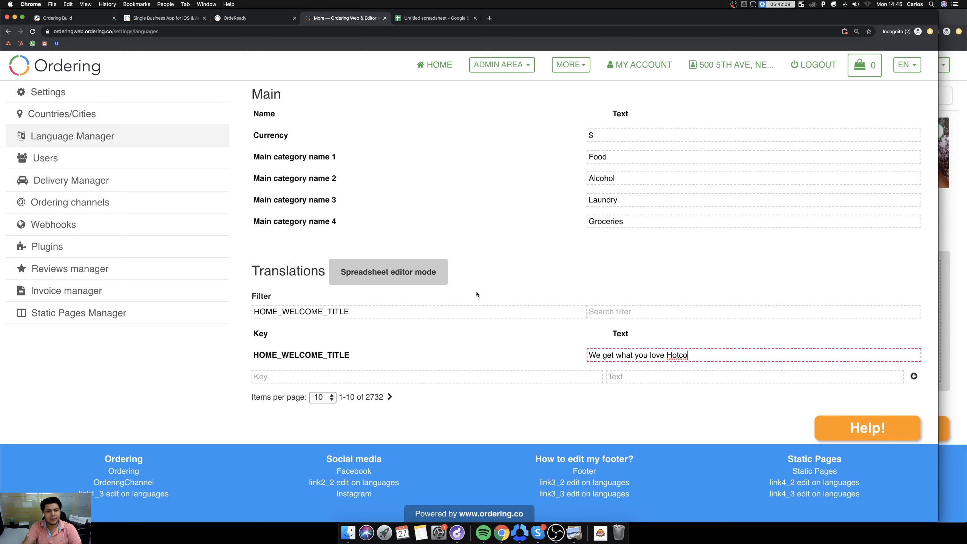
Log out and reload the website's home page with an empty cache and hard reload.
{"action": "left_click", "coordinate": [813, 65]}
{"action": "right_click", "coordinate": [566, 229]}
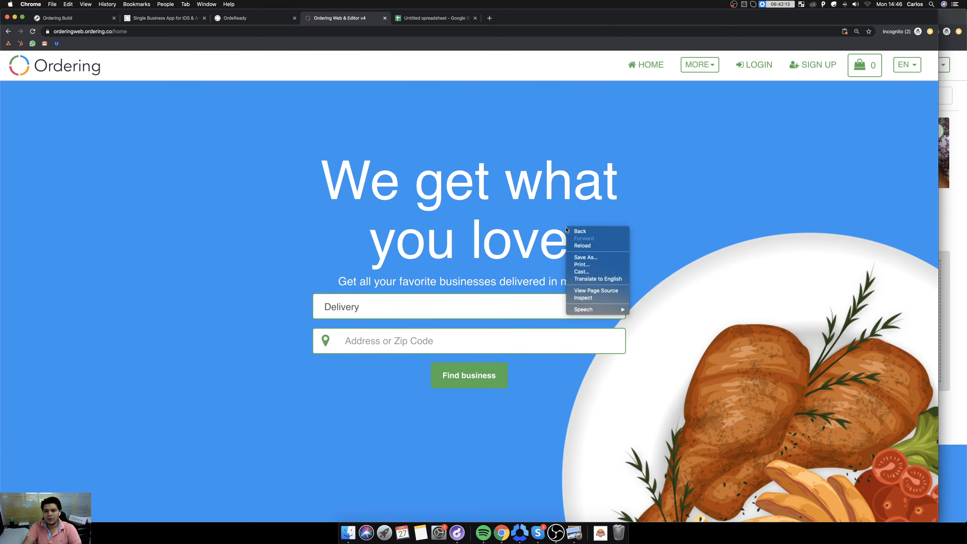
{"action": "left_click", "coordinate": [601, 298]}
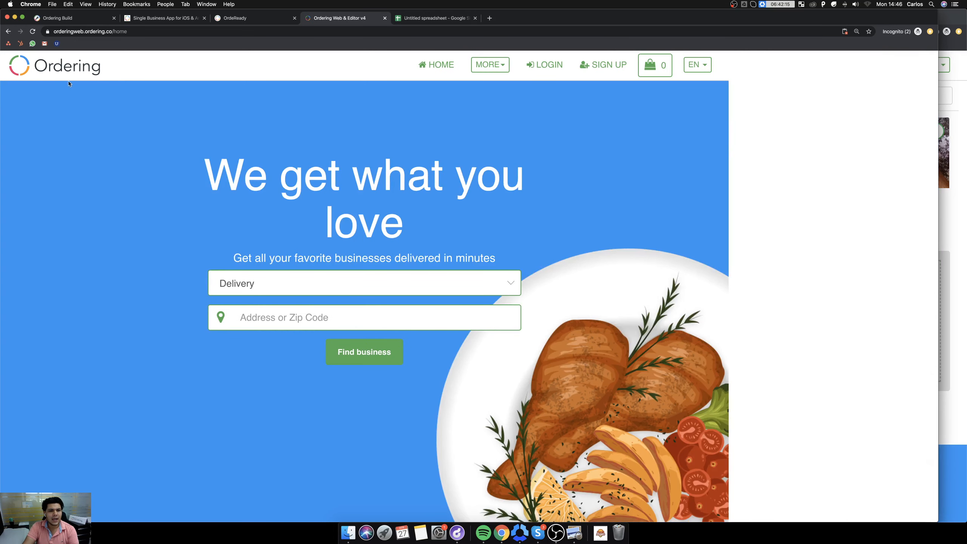
{"action": "right_click", "coordinate": [33, 32]}
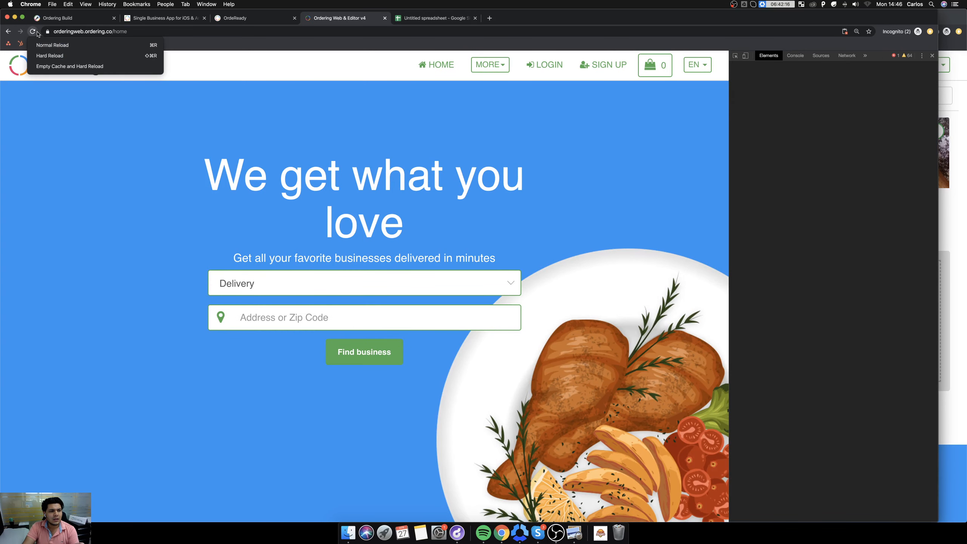
{"action": "left_click", "coordinate": [69, 66]}
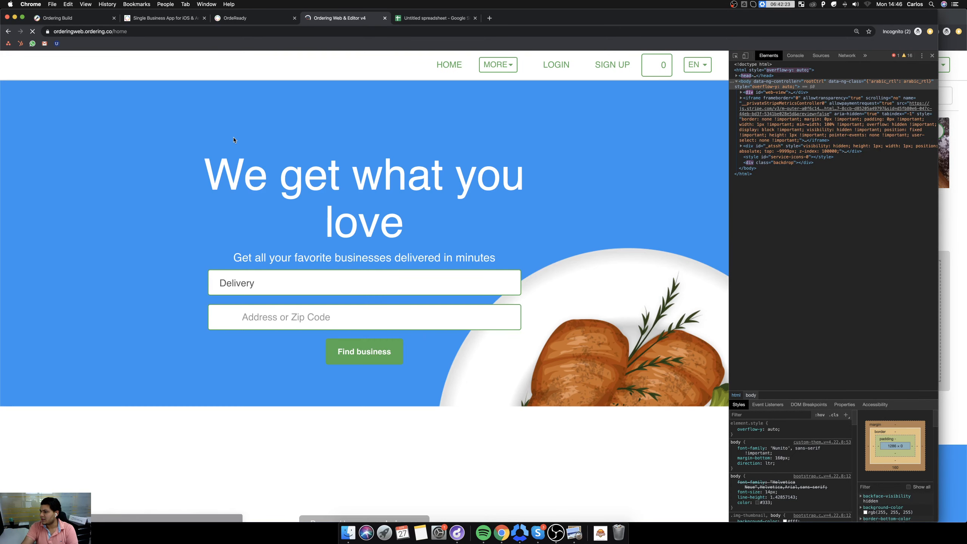
Copy the home page address and launch Firefox, allowing the downloaded application to open.
{"action": "left_click", "coordinate": [189, 31]}
{"action": "key", "text": "super+c"}
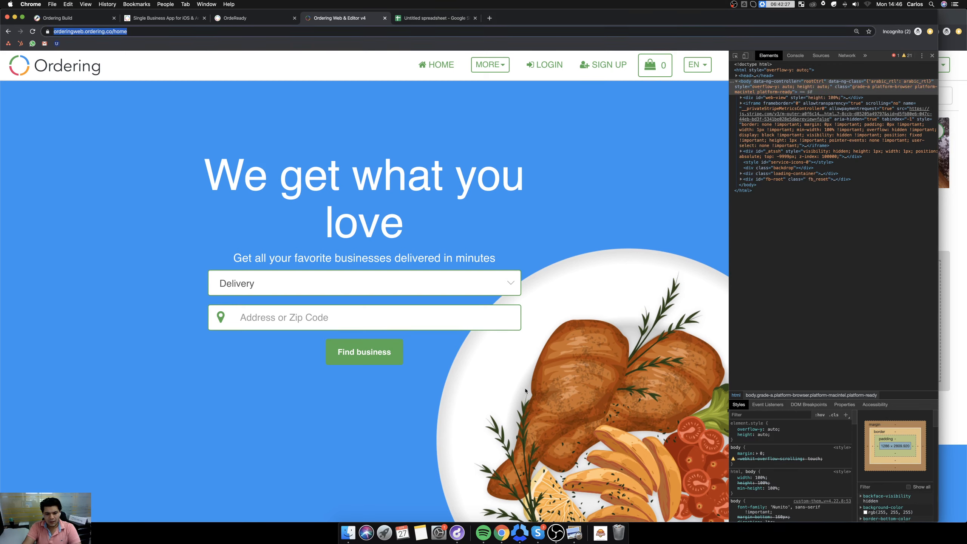
{"action": "key", "text": "super+space"}
{"action": "type", "text": "fire"}
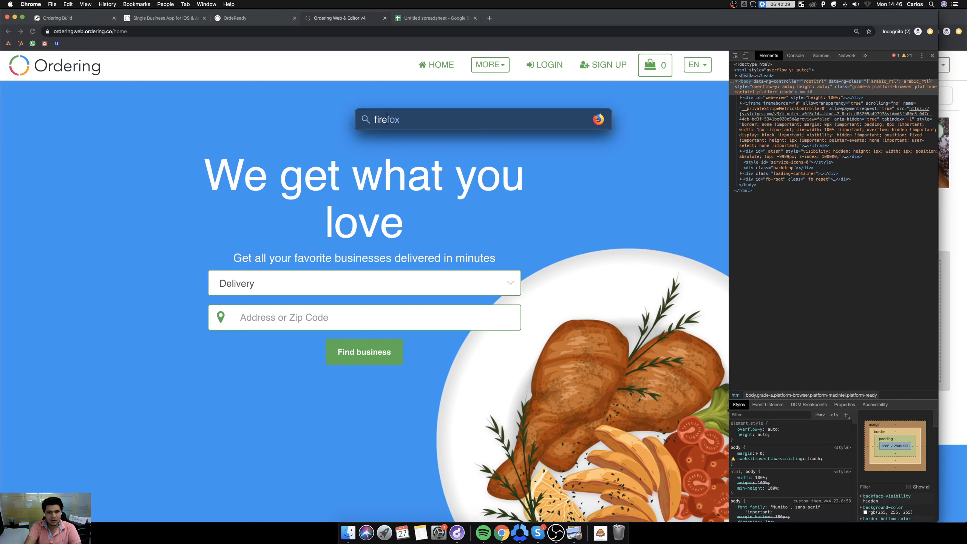
{"action": "key", "text": "Return"}
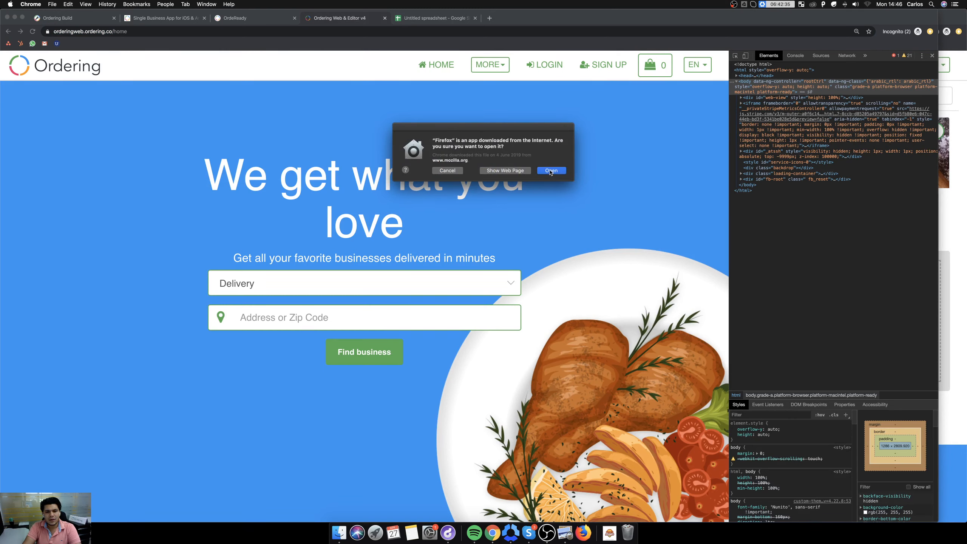
{"action": "left_click", "coordinate": [550, 170]}
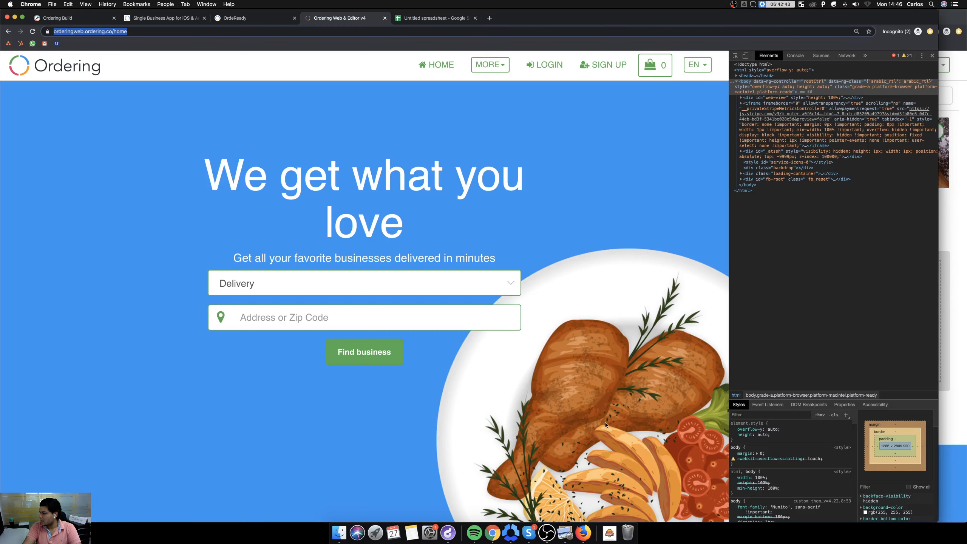
{"action": "left_click", "coordinate": [583, 533]}
{"action": "left_click", "coordinate": [176, 29]}
{"action": "key", "text": "super+v"}
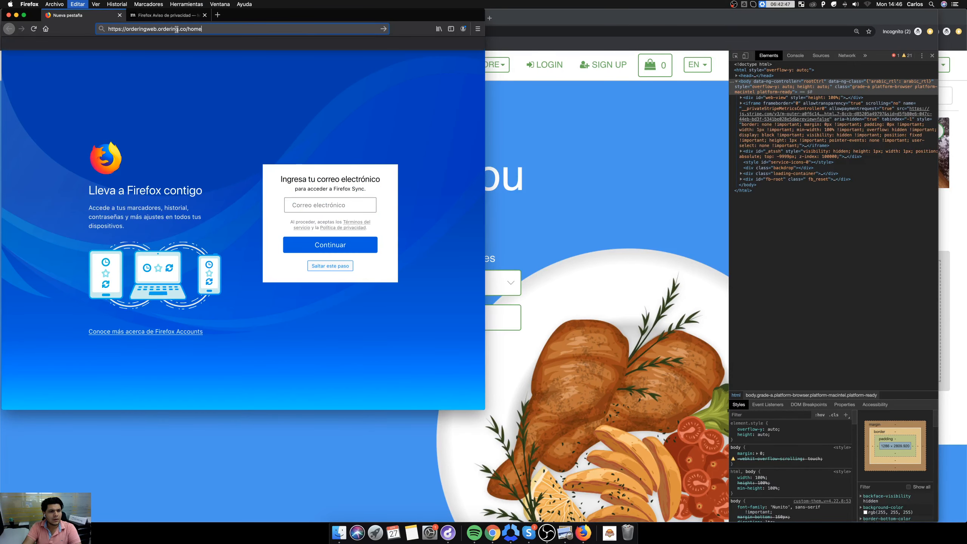
{"action": "key", "text": "super+w"}
{"action": "left_click", "coordinate": [176, 29]}
{"action": "key", "text": "super+v"}
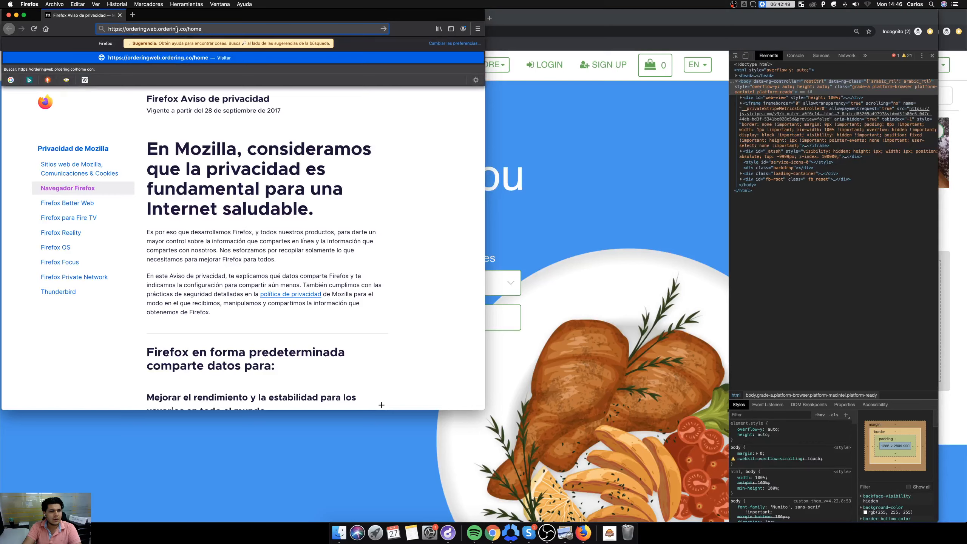
{"action": "key", "text": "Return"}
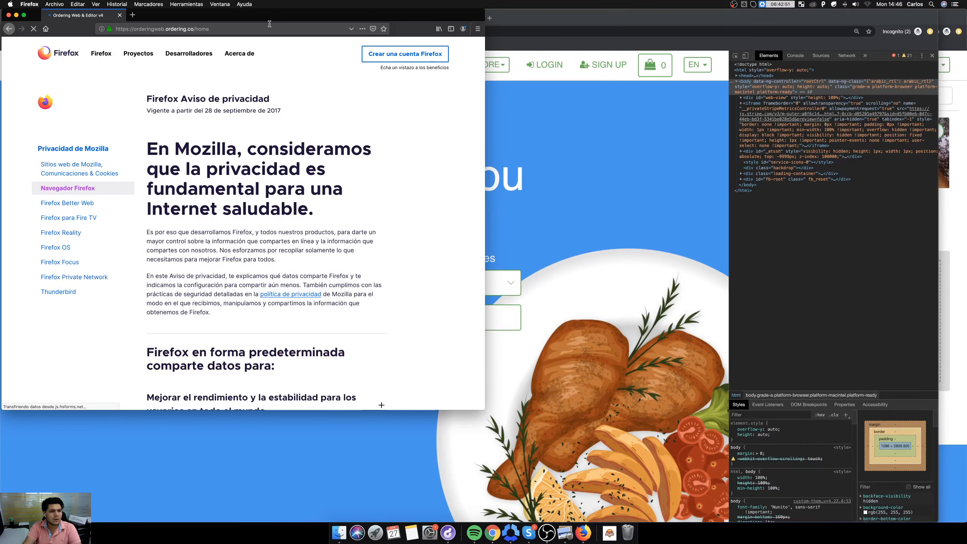
{"action": "left_click_drag", "start_coordinate": [485, 409], "coordinate": [690, 469]}
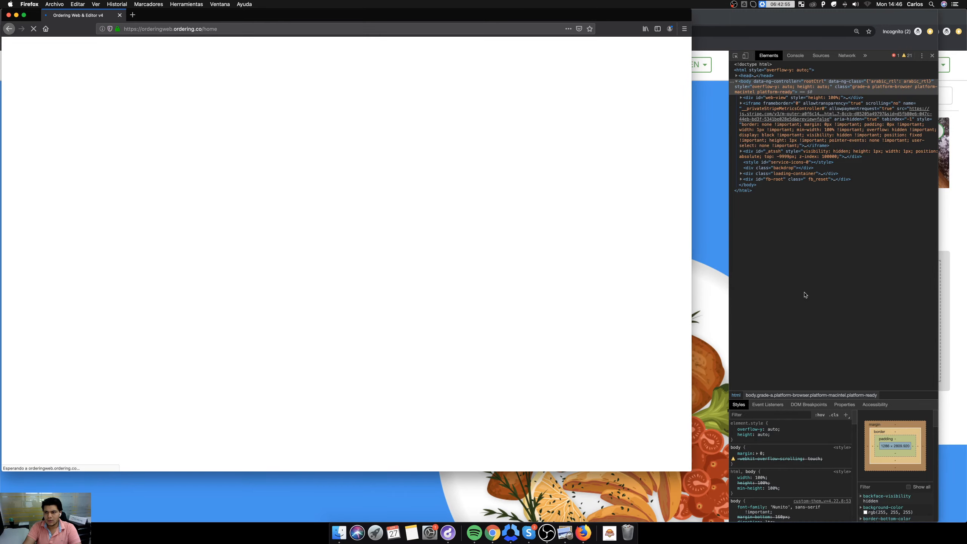
Close the developer tools in Chrome, then return to Firefox and check the home page's welcome title in an enlarged window.
{"action": "left_click", "coordinate": [821, 282]}
{"action": "left_click", "coordinate": [931, 55]}
{"action": "key", "text": "ctrl+Up"}
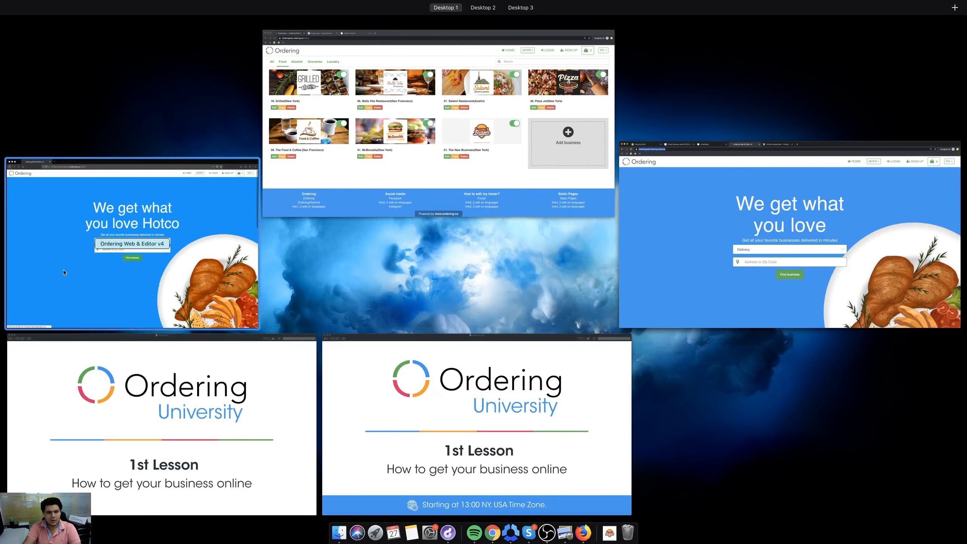
{"action": "left_click", "coordinate": [116, 262]}
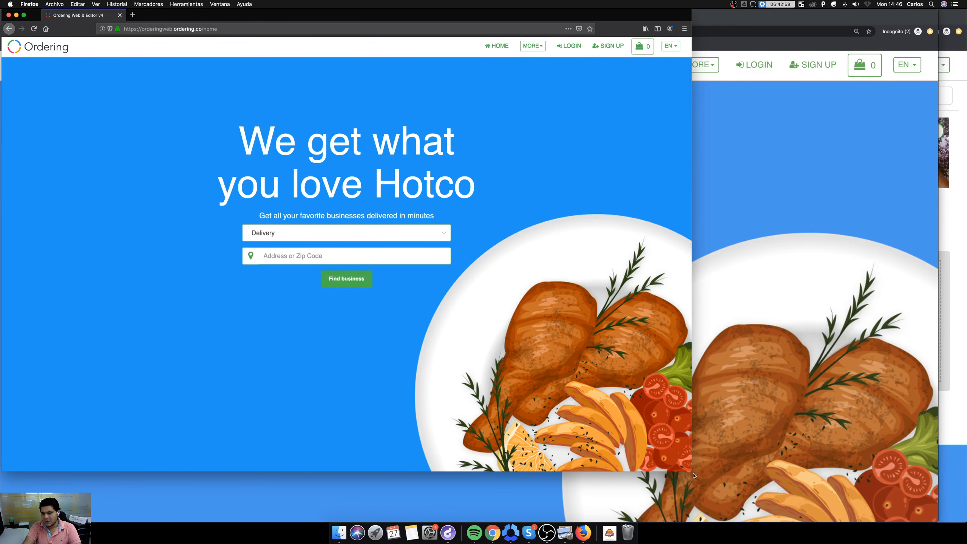
{"action": "left_click_drag", "start_coordinate": [690, 472], "coordinate": [960, 520]}
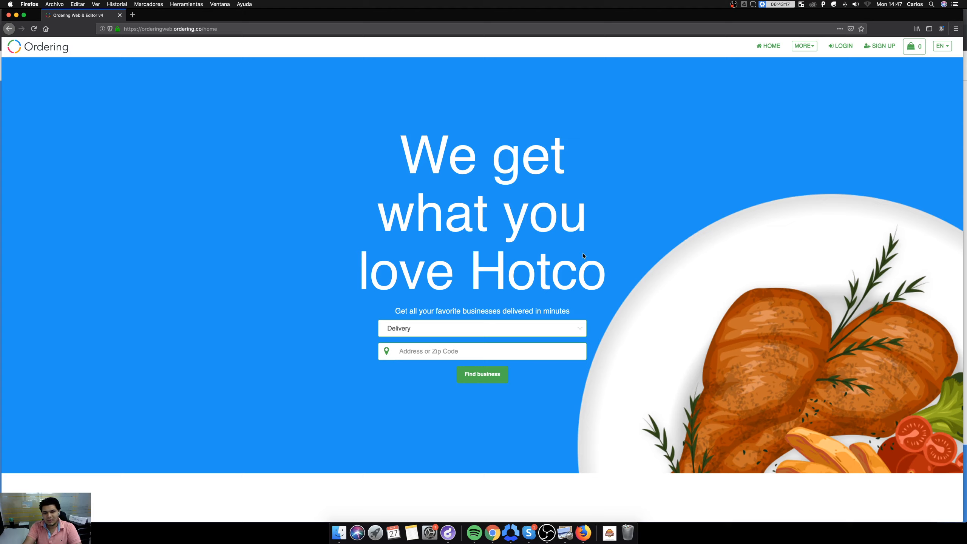
{"action": "key", "text": "super+plus"}
{"action": "key", "text": "super+plus"}
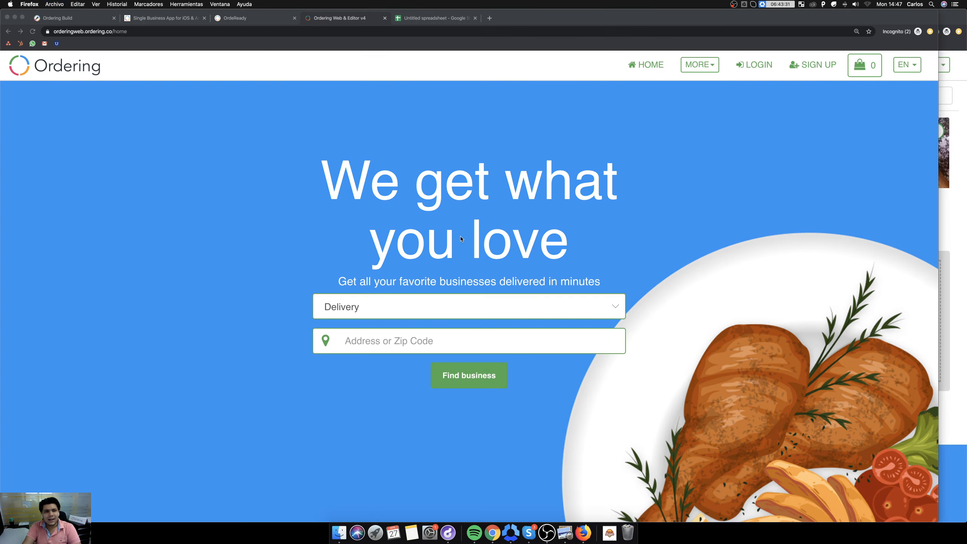
Close the Firefox page, switch to Ordering Build in Chrome and review the app's primary color and text button color settings.
{"action": "key", "text": "super+w"}
{"action": "left_click", "coordinate": [77, 22]}
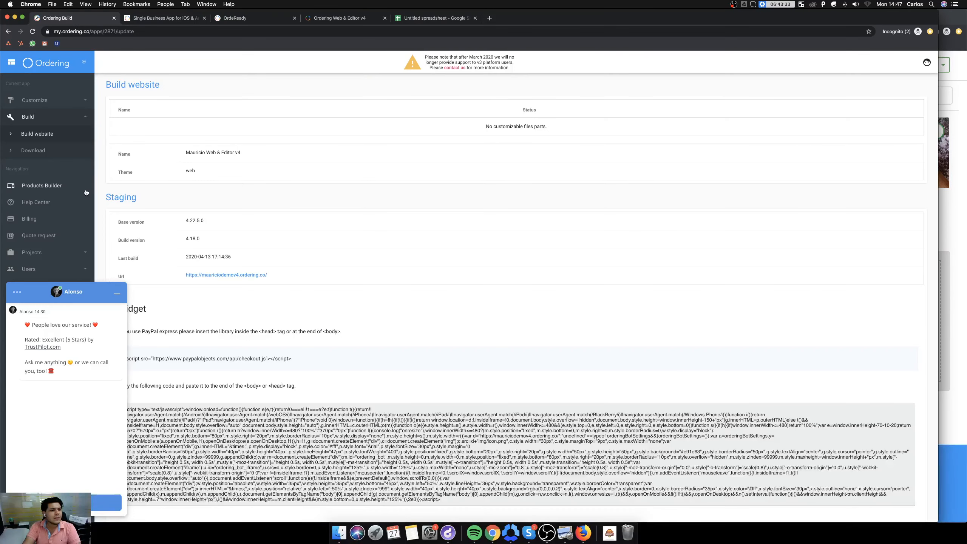
{"action": "left_click", "coordinate": [34, 99]}
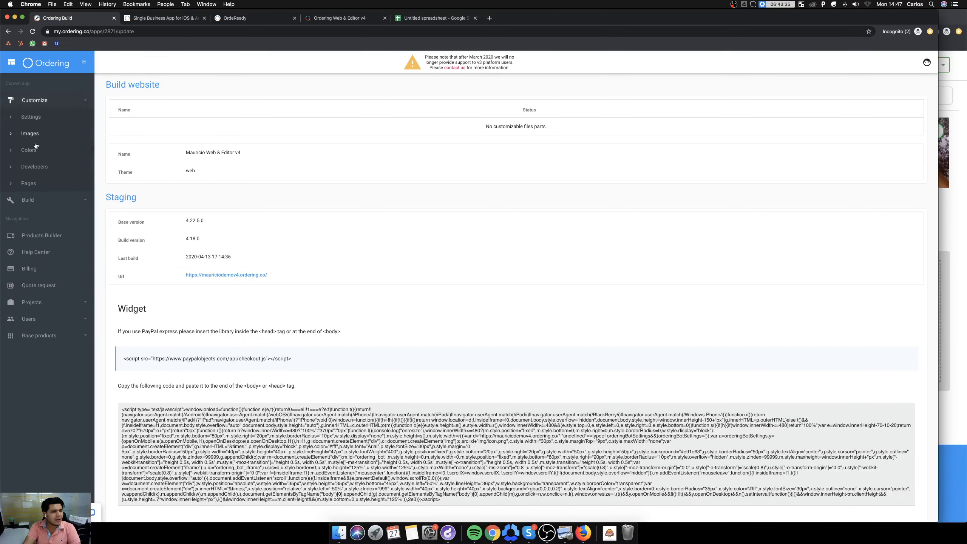
{"action": "left_click", "coordinate": [29, 150]}
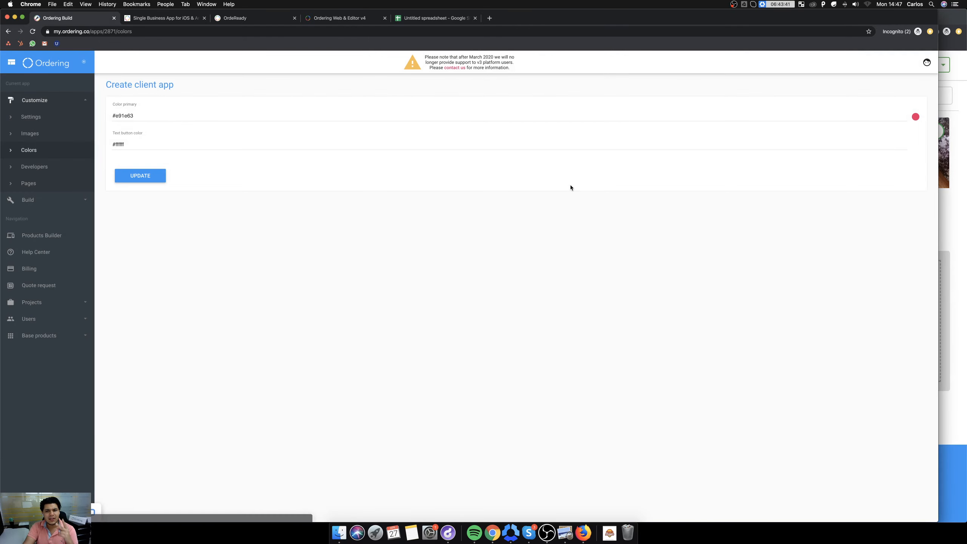
{"action": "left_click", "coordinate": [130, 116]}
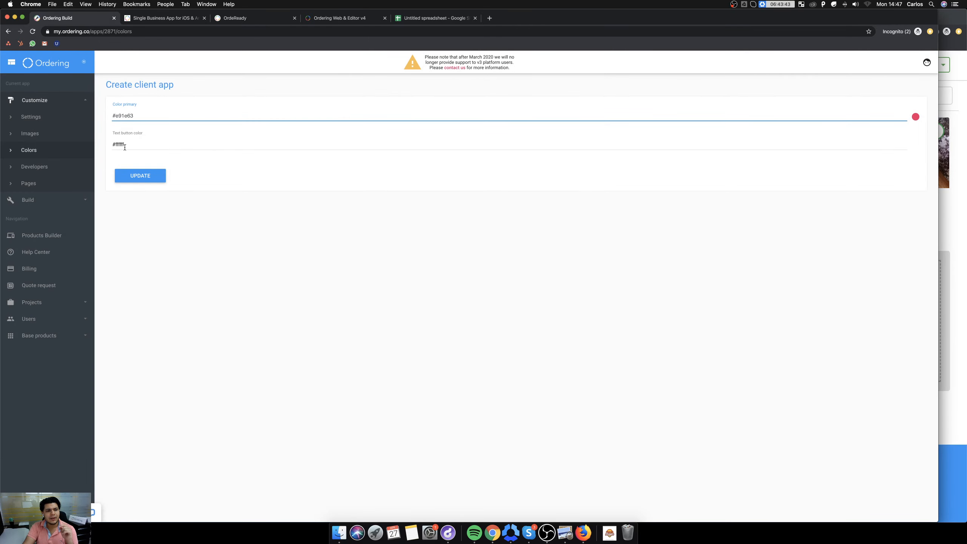
{"action": "left_click", "coordinate": [125, 145]}
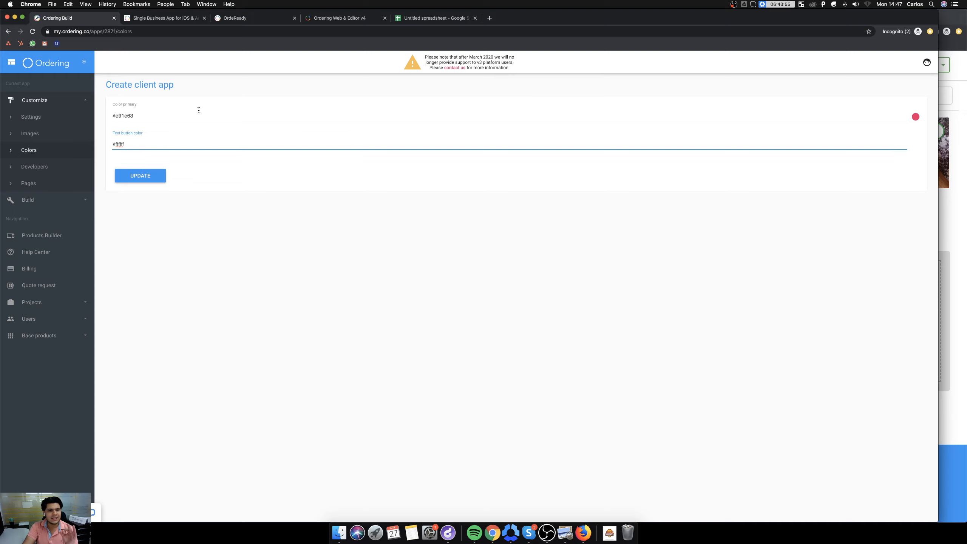
{"action": "left_click", "coordinate": [146, 117]}
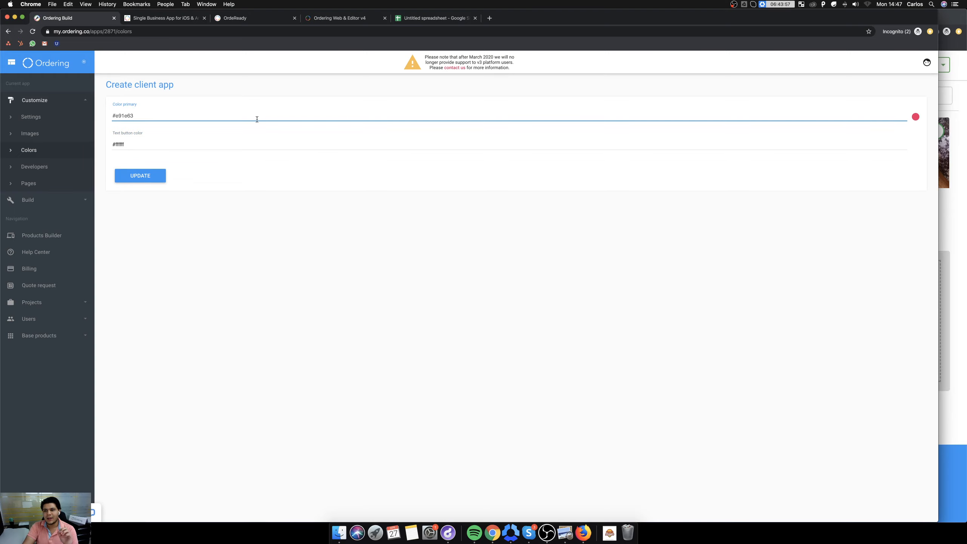
Examine the OrdeReady app preview and the website's home page alongside the Ordering Build color settings.
{"action": "left_click", "coordinate": [342, 18]}
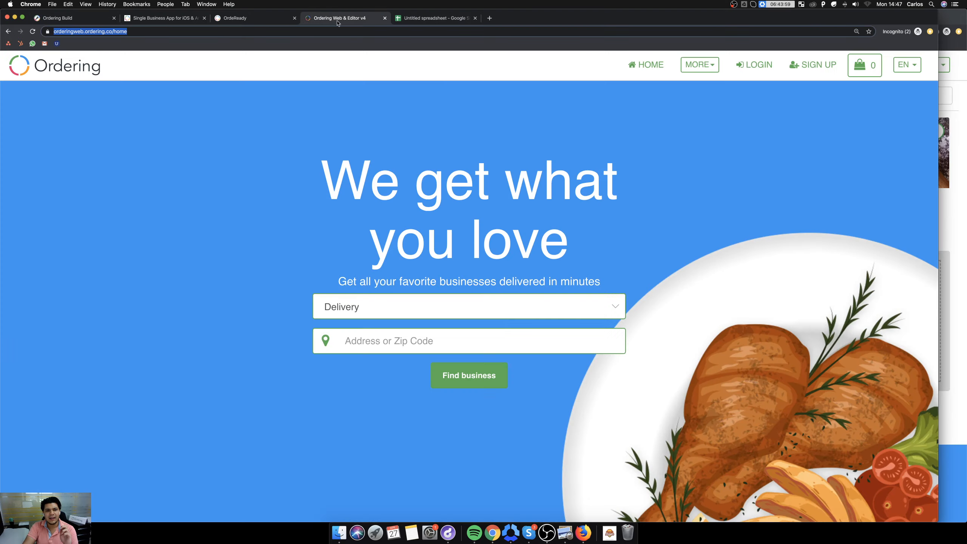
{"action": "left_click", "coordinate": [251, 18]}
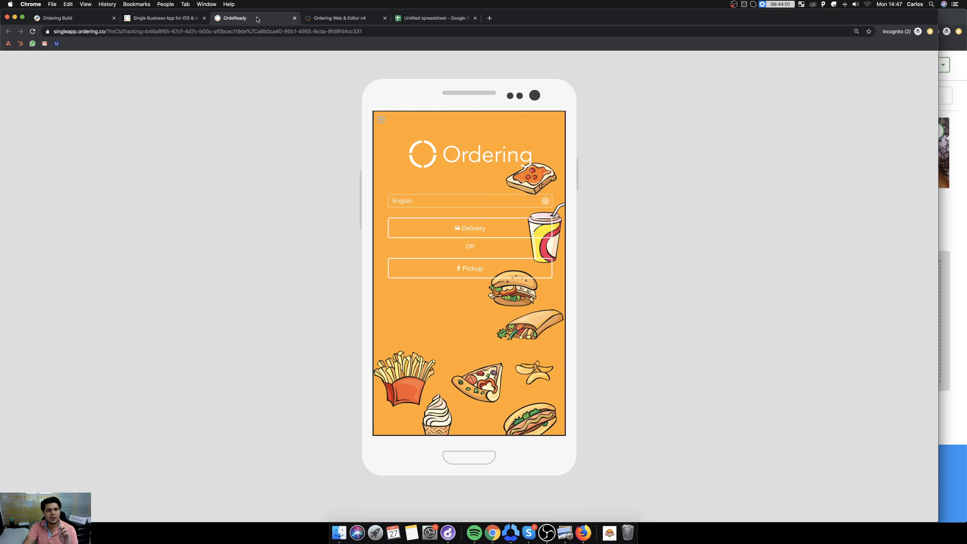
{"action": "left_click", "coordinate": [340, 19]}
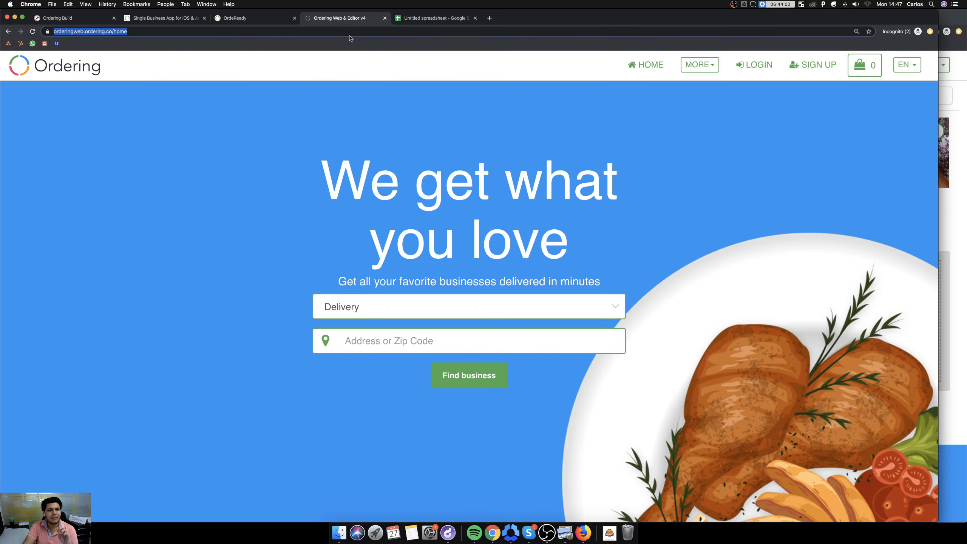
{"action": "left_click", "coordinate": [40, 19]}
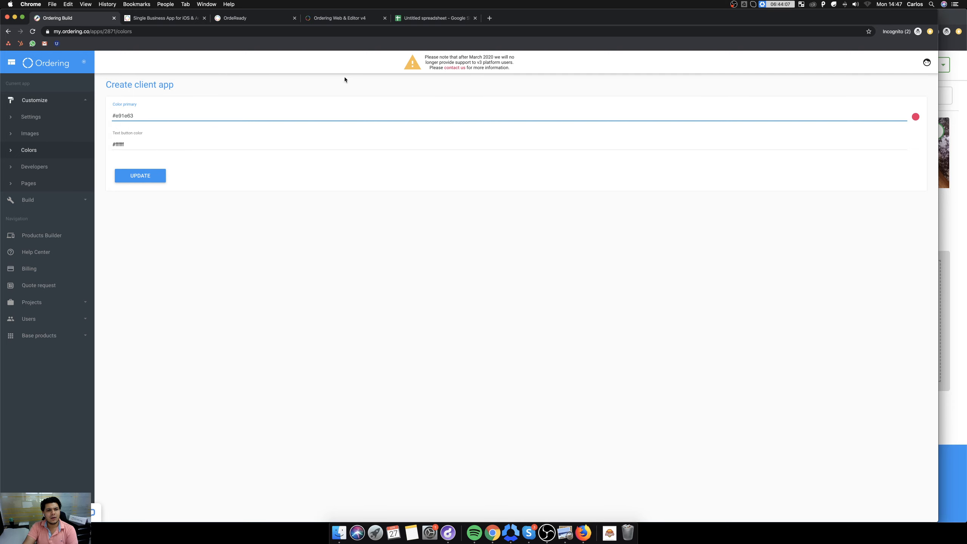
{"action": "left_click", "coordinate": [350, 18]}
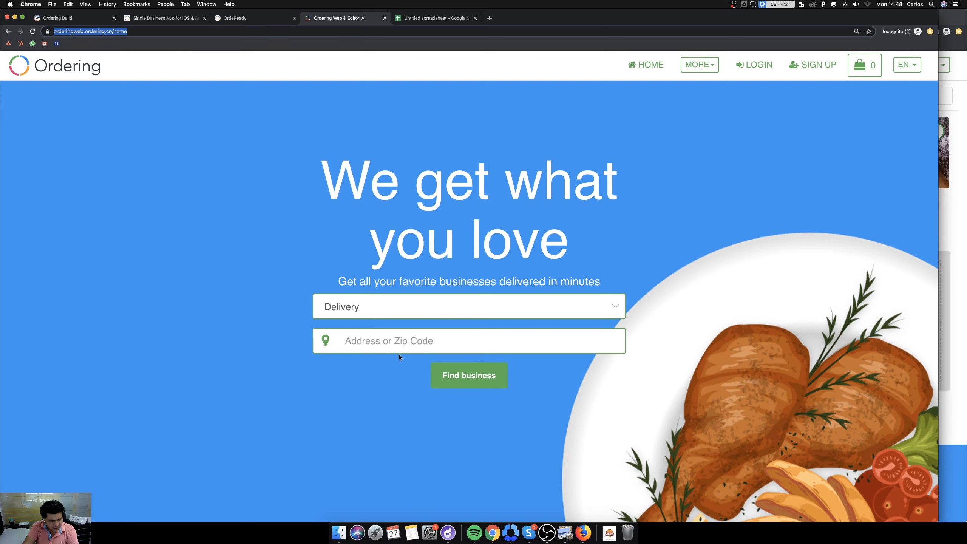
{"action": "scroll", "coordinate": [606, 224], "scroll_direction": "down", "scroll_amount": 10}
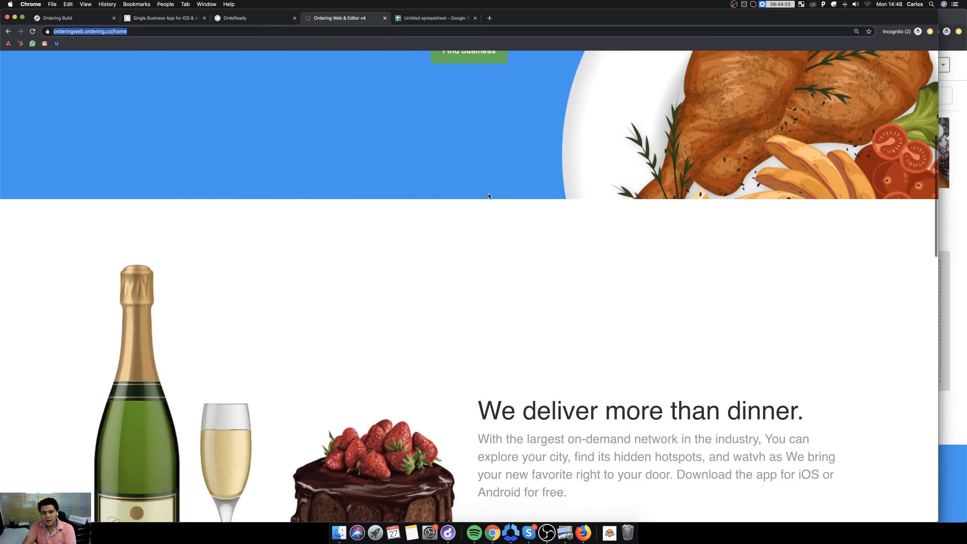
{"action": "scroll", "coordinate": [489, 196], "scroll_direction": "up", "scroll_amount": 12}
{"action": "scroll", "coordinate": [483, 228], "scroll_direction": "down", "scroll_amount": 2}
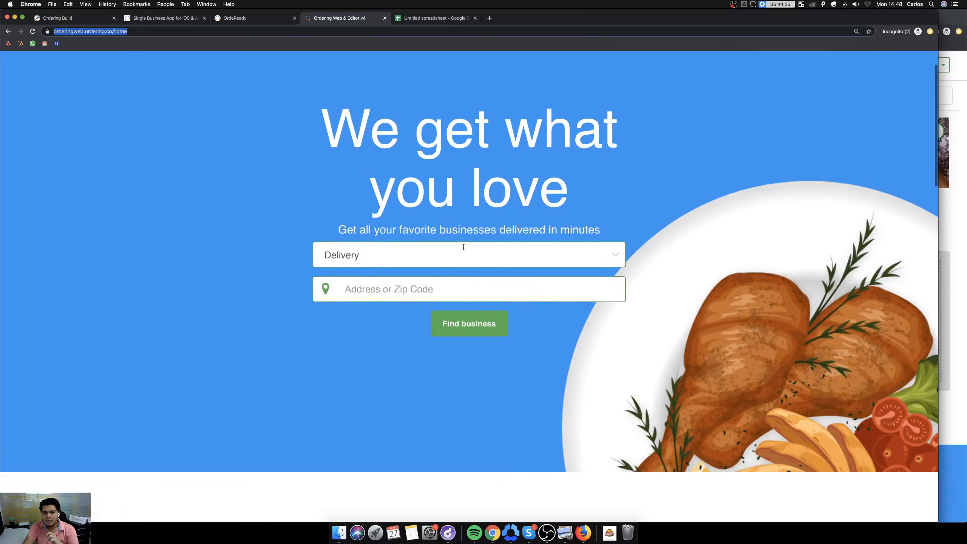
{"action": "scroll", "coordinate": [456, 244], "scroll_direction": "up", "scroll_amount": 3}
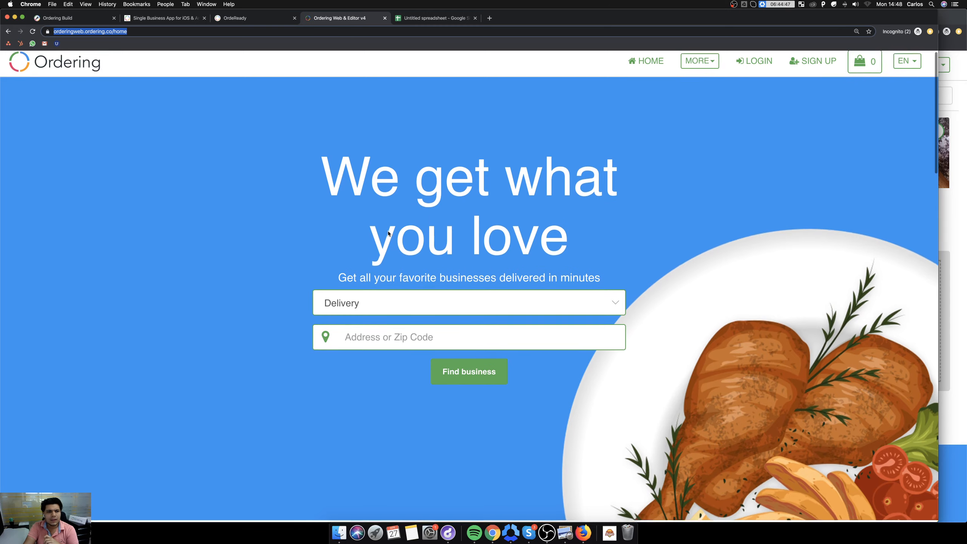
Open a new browser tab, begin an address entry with "groceri" and clear it.
{"action": "left_click", "coordinate": [489, 17]}
{"action": "type", "text": "groceri"}
{"action": "key", "text": "BackSpace"}
{"action": "key", "text": "BackSpace"}
{"action": "key", "text": "BackSpace"}
{"action": "key", "text": "BackSpace"}
{"action": "key", "text": "BackSpace"}
{"action": "key", "text": "BackSpace"}
{"action": "key", "text": "BackSpace"}
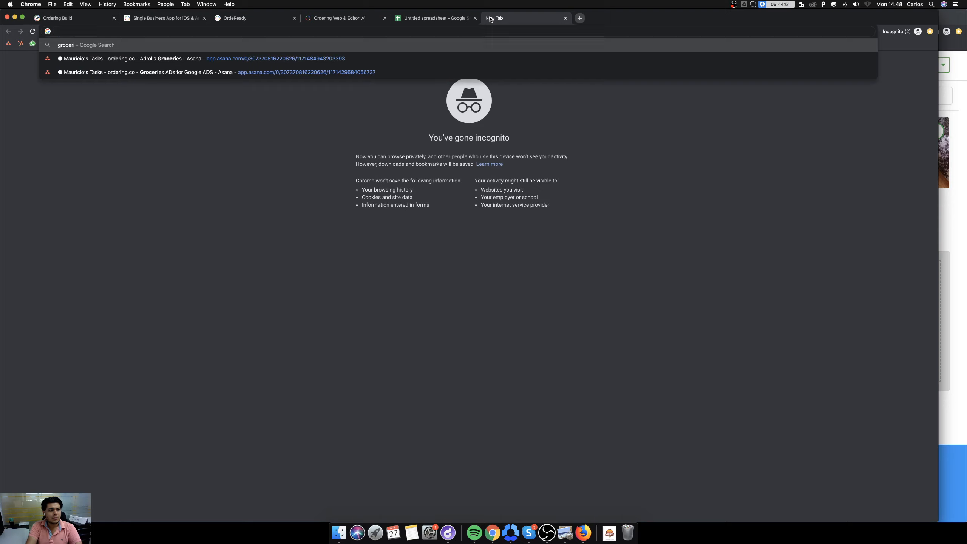
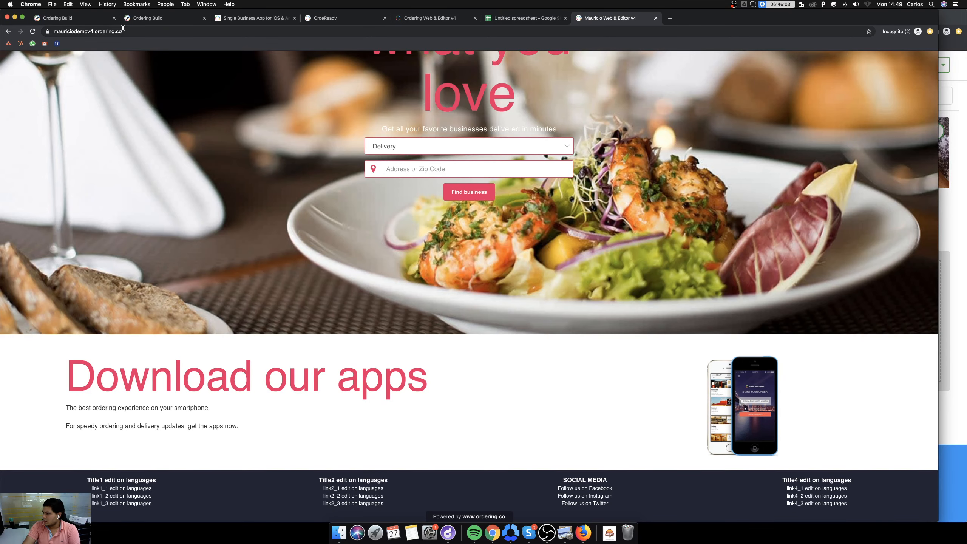
Open the Images section of the v4 web and editor product in Ordering Build and review its editable image slots.
{"action": "left_click", "coordinate": [159, 20]}
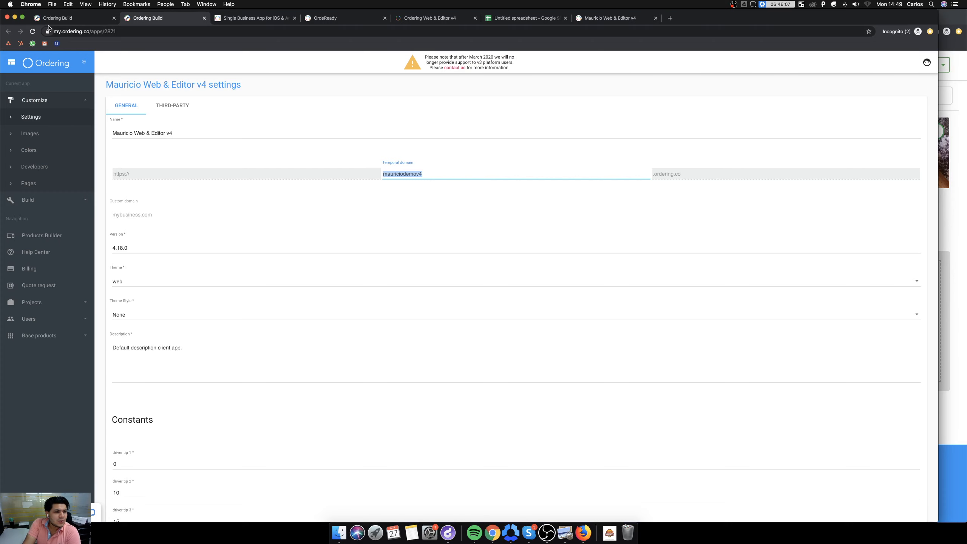
{"action": "left_click", "coordinate": [62, 19]}
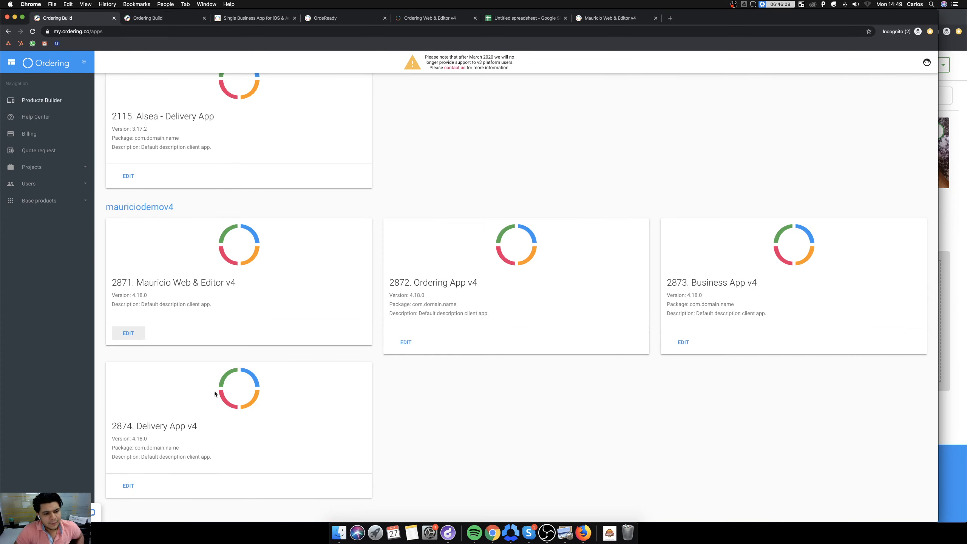
{"action": "left_click", "coordinate": [179, 19]}
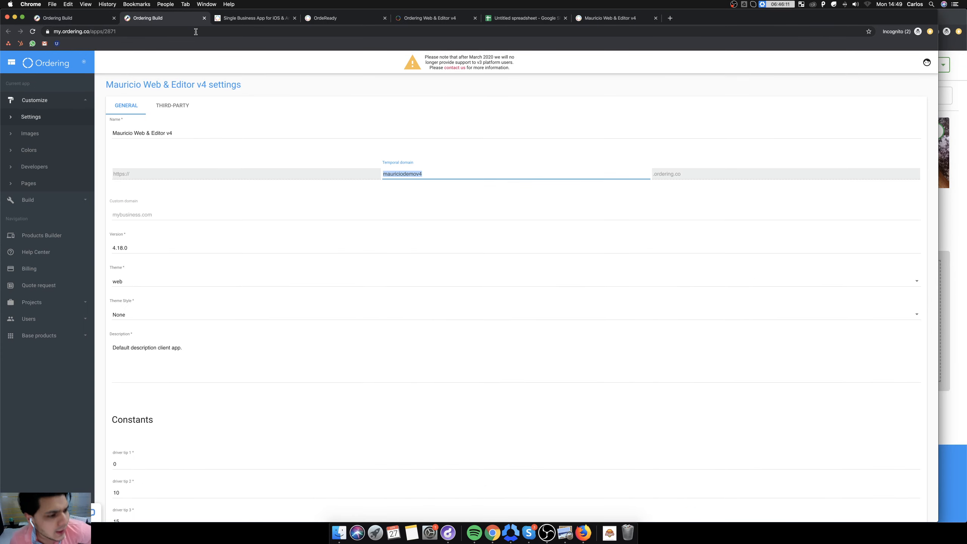
{"action": "left_click", "coordinate": [29, 134]}
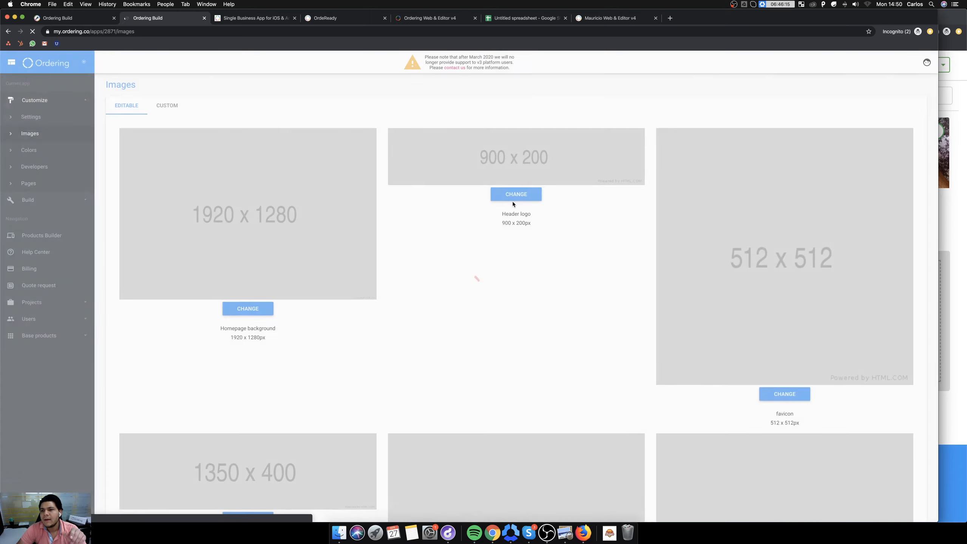
{"action": "scroll", "coordinate": [514, 209], "scroll_direction": "down", "scroll_amount": 10}
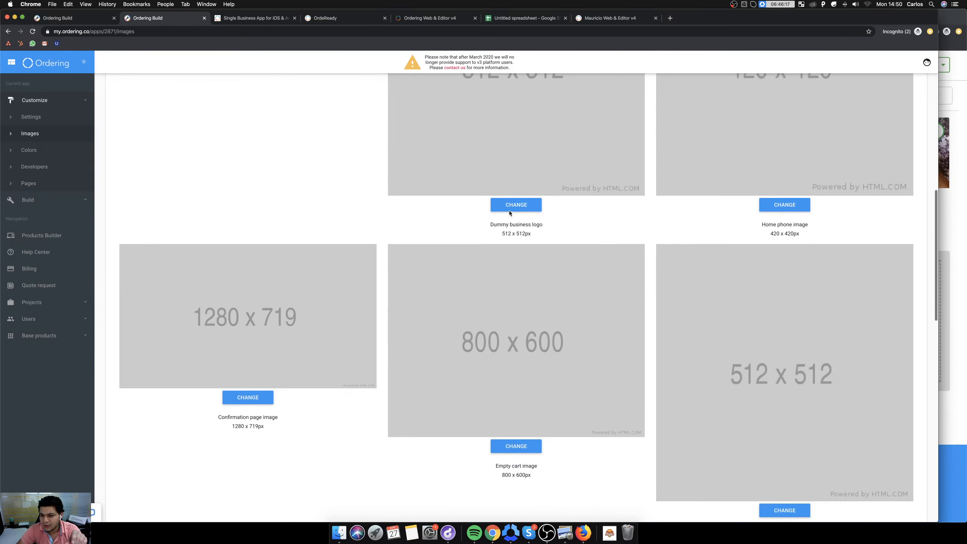
{"action": "scroll", "coordinate": [509, 212], "scroll_direction": "down", "scroll_amount": 5}
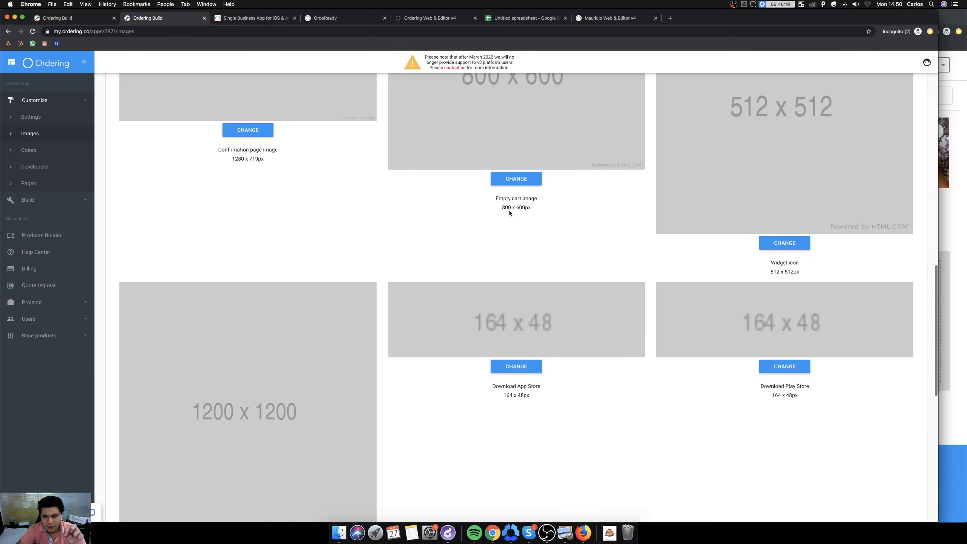
{"action": "scroll", "coordinate": [509, 210], "scroll_direction": "down", "scroll_amount": 9}
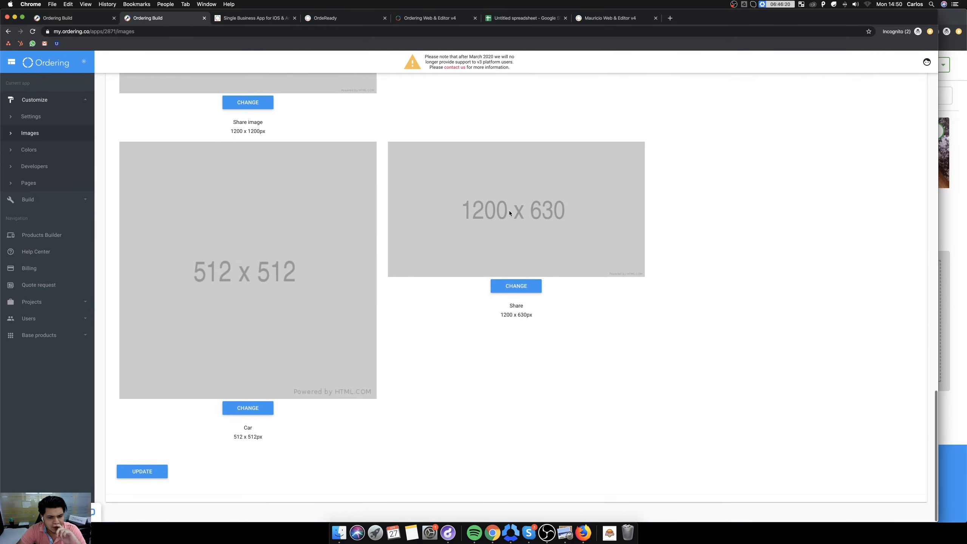
{"action": "scroll", "coordinate": [510, 213], "scroll_direction": "up", "scroll_amount": 14}
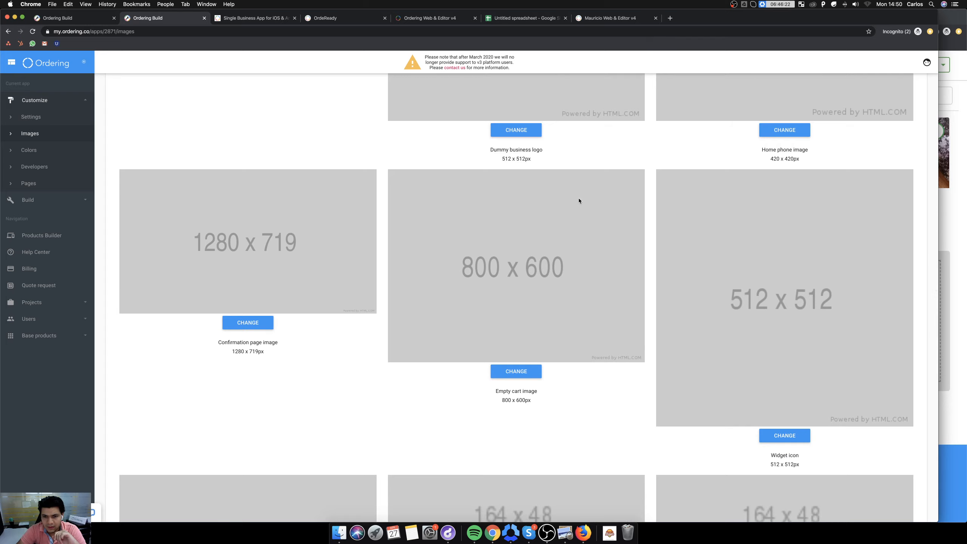
{"action": "scroll", "coordinate": [578, 201], "scroll_direction": "up", "scroll_amount": 7}
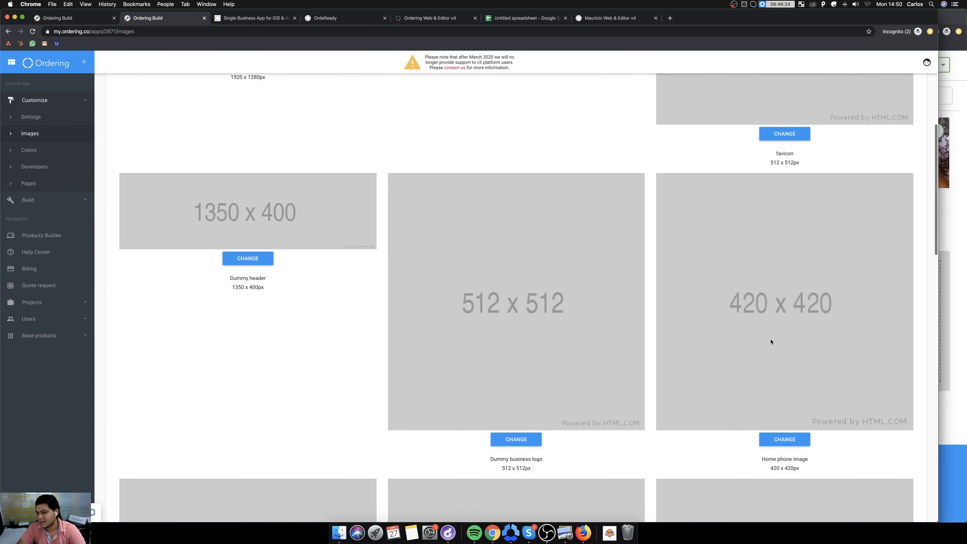
Compare the website's home page with the editable image slots in Ordering Build, down to the end of the list.
{"action": "left_click", "coordinate": [610, 18]}
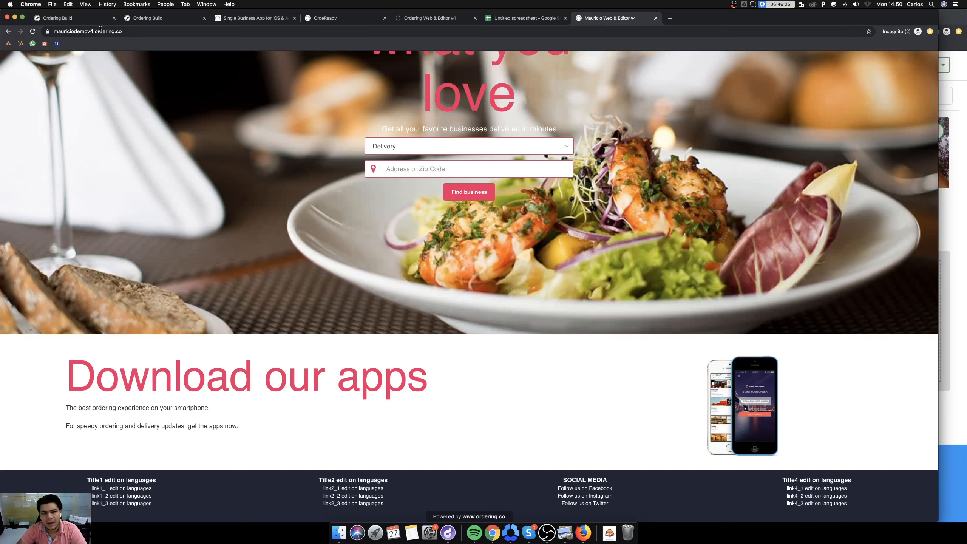
{"action": "left_click", "coordinate": [76, 19]}
{"action": "left_click", "coordinate": [163, 18]}
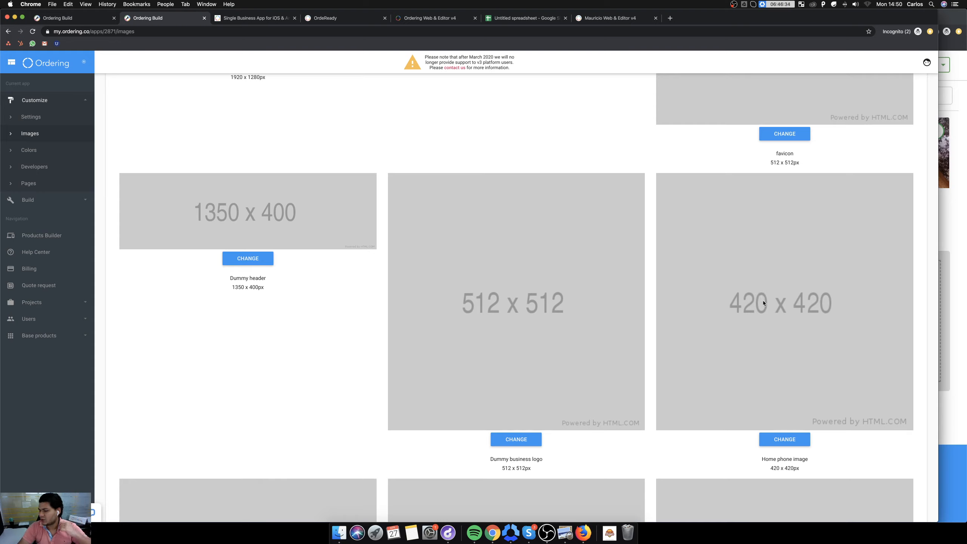
{"action": "left_click", "coordinate": [584, 20]}
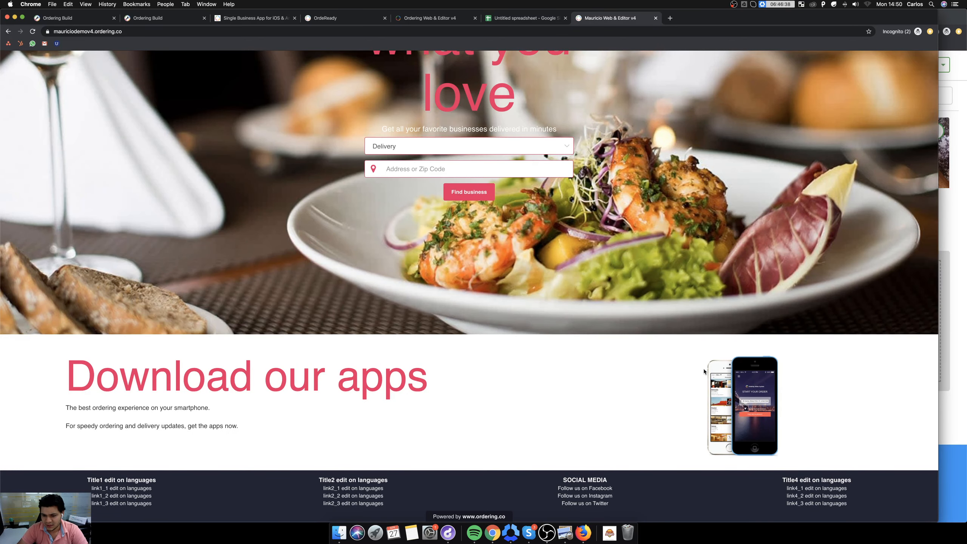
{"action": "left_click", "coordinate": [150, 19]}
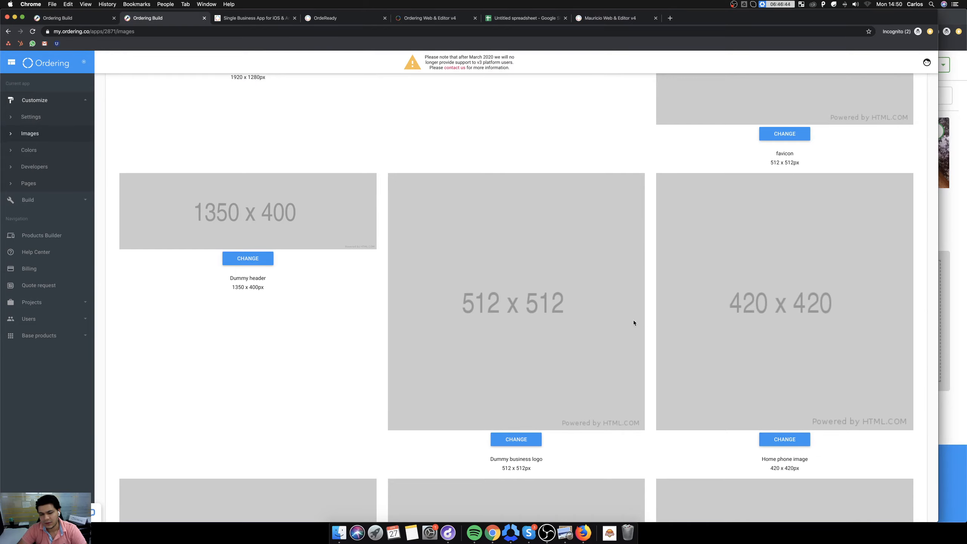
{"action": "scroll", "coordinate": [401, 390], "scroll_direction": "down", "scroll_amount": 20}
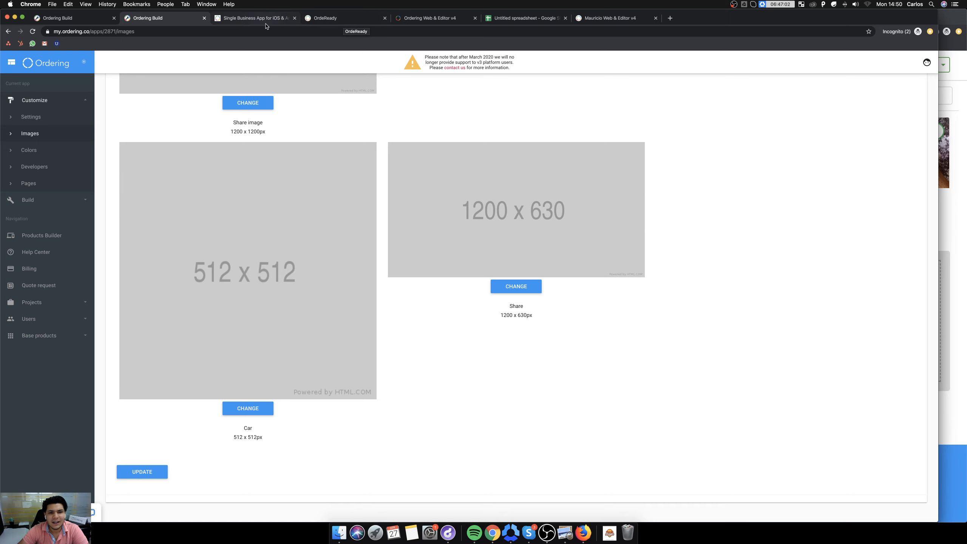
{"action": "left_click", "coordinate": [319, 20]}
{"action": "left_click", "coordinate": [244, 21]}
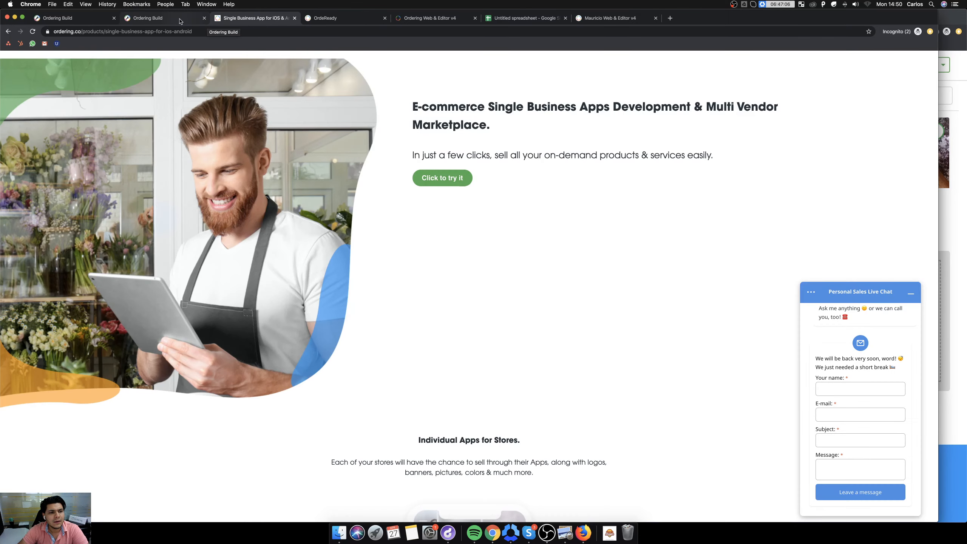
{"action": "left_click", "coordinate": [164, 21]}
{"action": "left_click", "coordinate": [249, 21]}
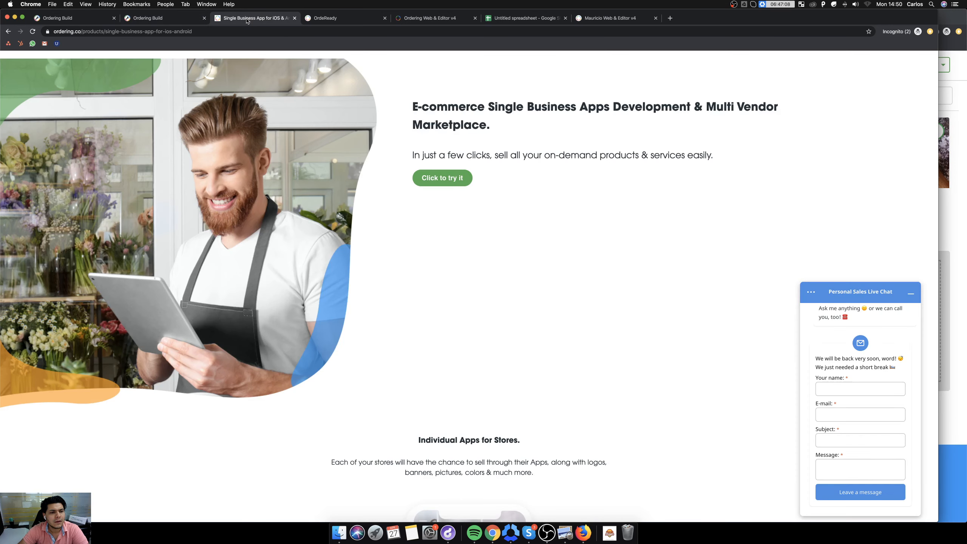
{"action": "left_click", "coordinate": [360, 22]}
Open product 2871 for editing from the products list and display its Developers section.
{"action": "left_click", "coordinate": [61, 18]}
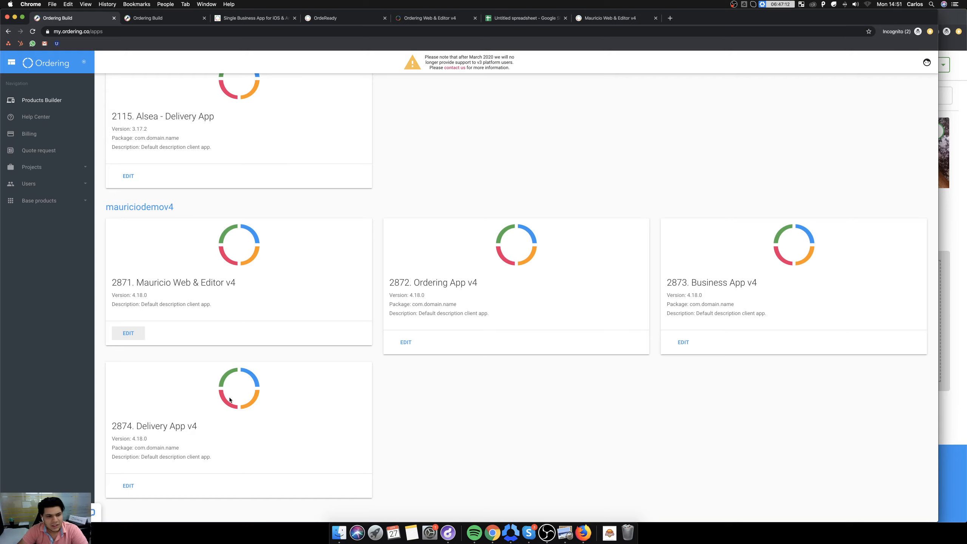
{"action": "left_click", "coordinate": [142, 331]}
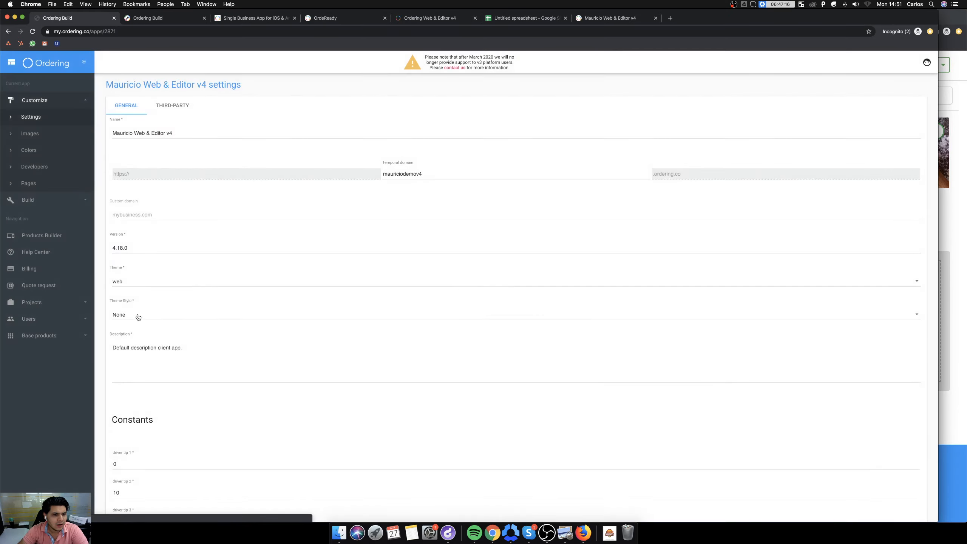
{"action": "left_click", "coordinate": [38, 168]}
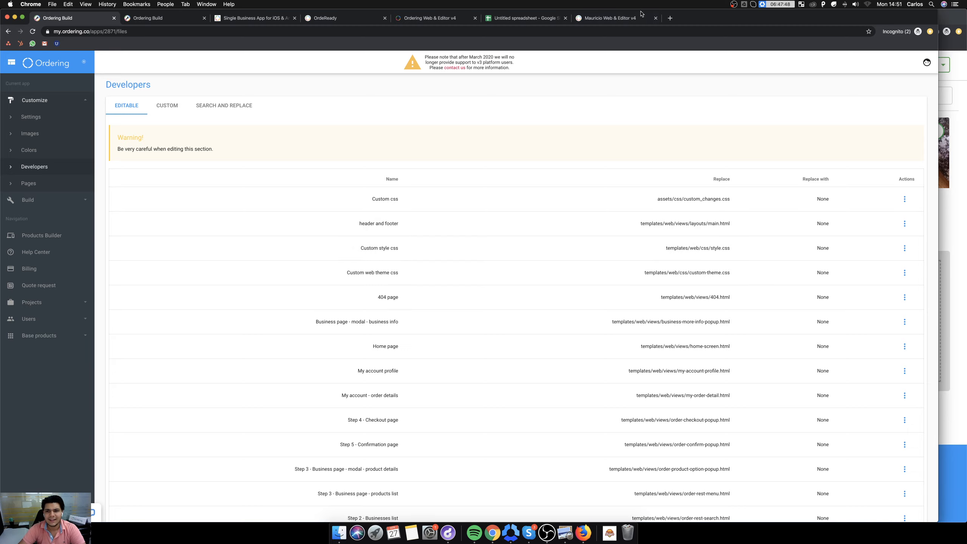
Open get.ordering.help in a new browser tab, search for "developers", open the Developers article and select its web address.
{"action": "left_click", "coordinate": [669, 17]}
{"action": "type", "text": "get.ordering.help"}
{"action": "key", "text": "Return"}
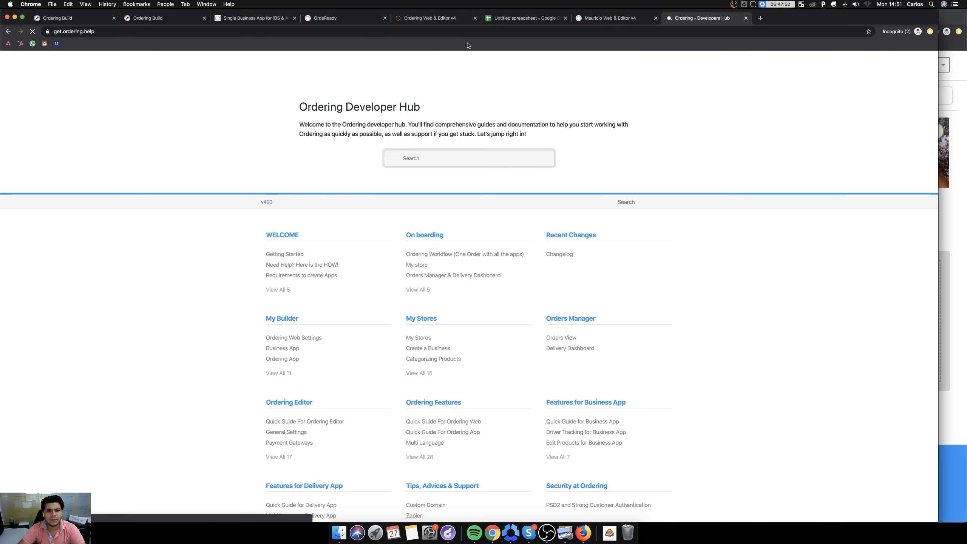
{"action": "left_click", "coordinate": [418, 159]}
{"action": "type", "text": "developers"}
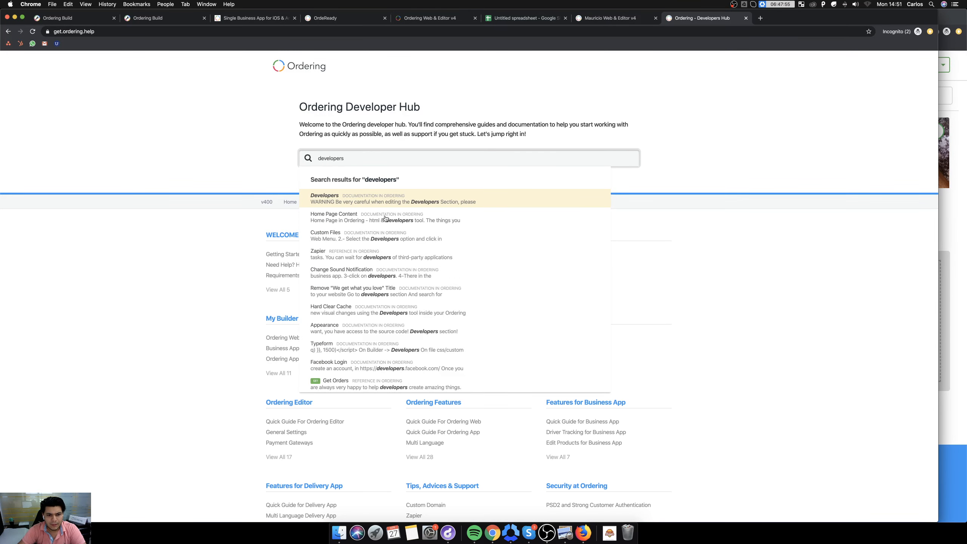
{"action": "left_click", "coordinate": [367, 201]}
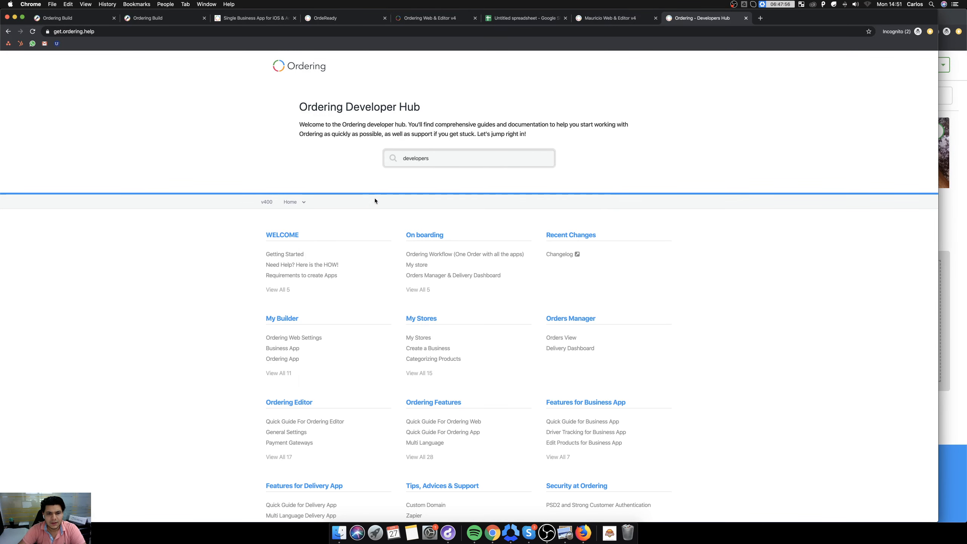
{"action": "left_click", "coordinate": [478, 159]}
{"action": "key", "text": "Return"}
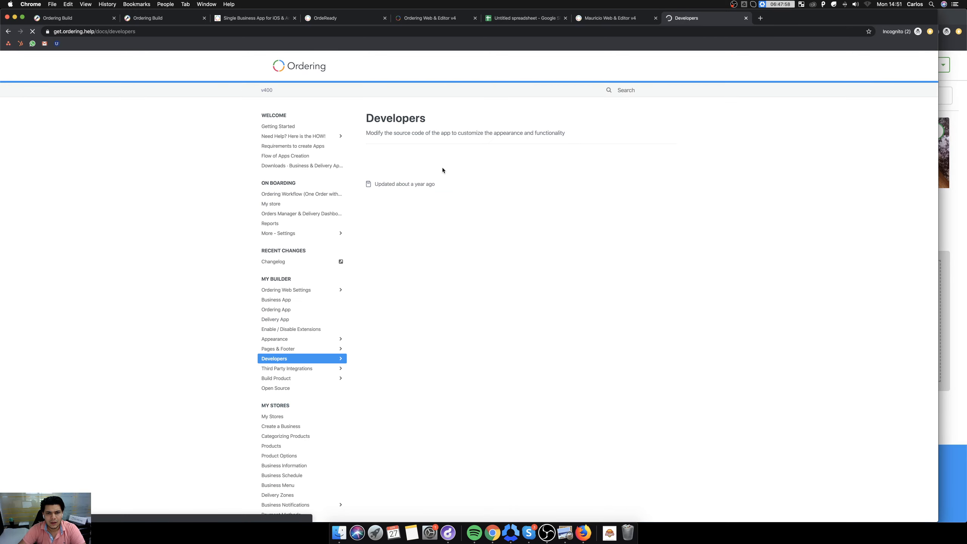
{"action": "left_click", "coordinate": [282, 31]}
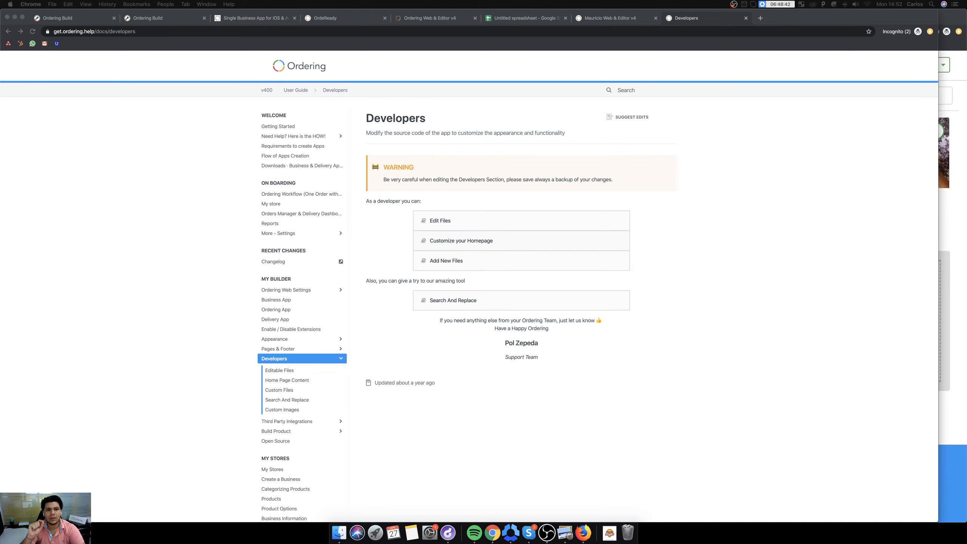
{"action": "key", "text": "ctrl+Up"}
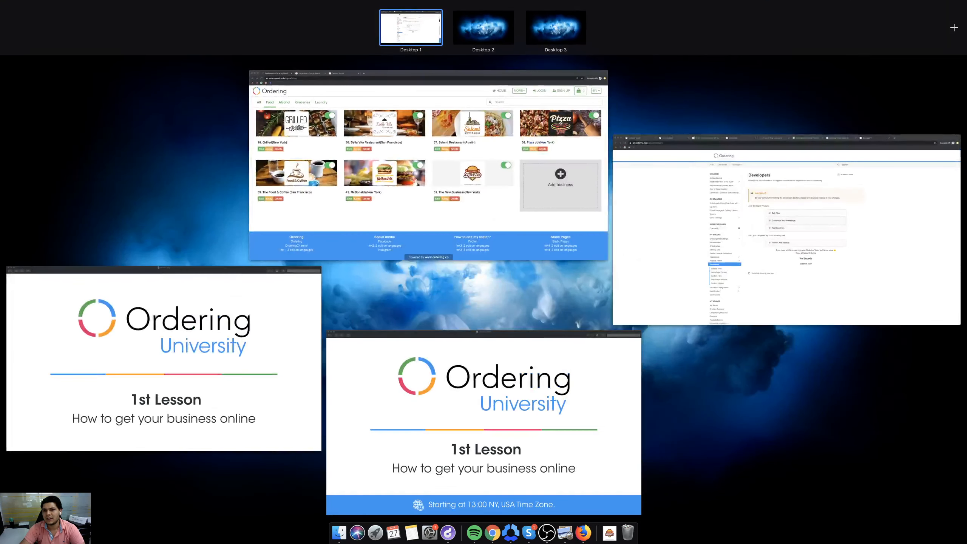
{"action": "left_click", "coordinate": [786, 236]}
{"action": "left_click", "coordinate": [761, 18]}
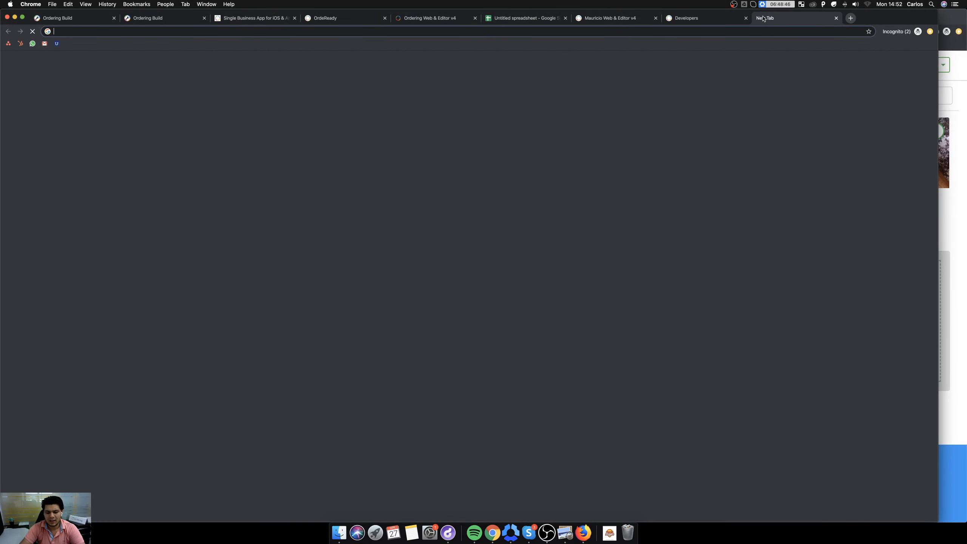
{"action": "type", "text": "google maps"}
{"action": "key", "text": "super+a"}
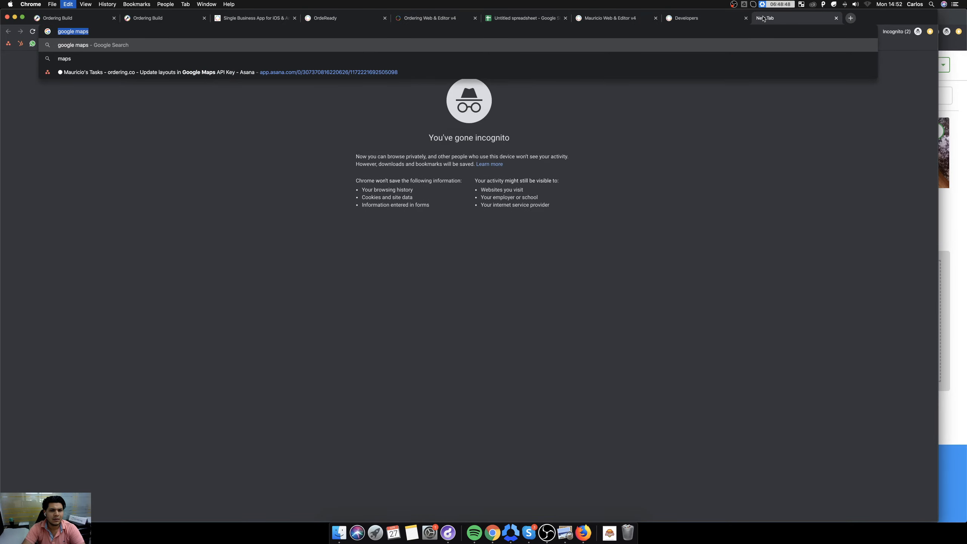
{"action": "key", "text": "BackSpace"}
Search the Ordering documentation for "google map", open the Google Maps API Key article and select its web address.
{"action": "left_click", "coordinate": [698, 20]}
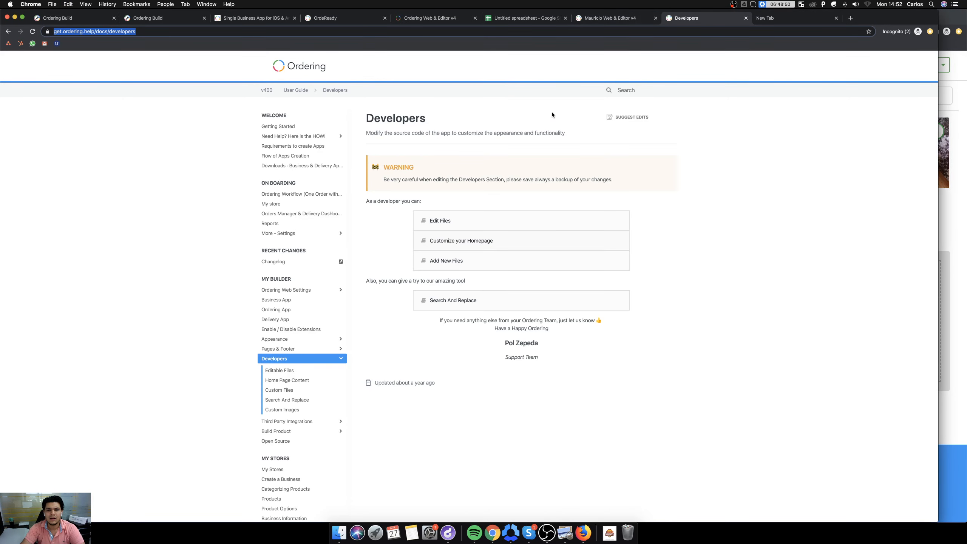
{"action": "left_click", "coordinate": [630, 91]}
{"action": "type", "text": "google"}
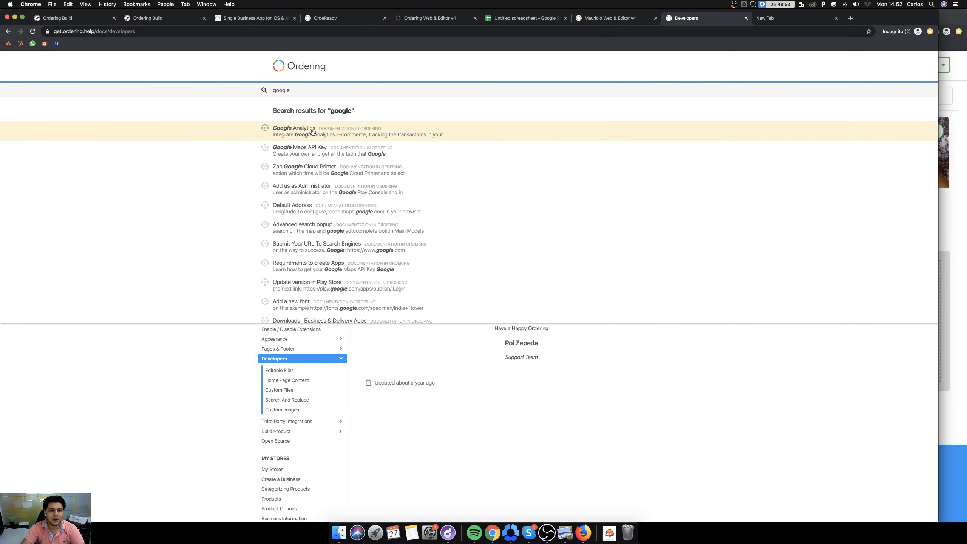
{"action": "left_click", "coordinate": [323, 153]}
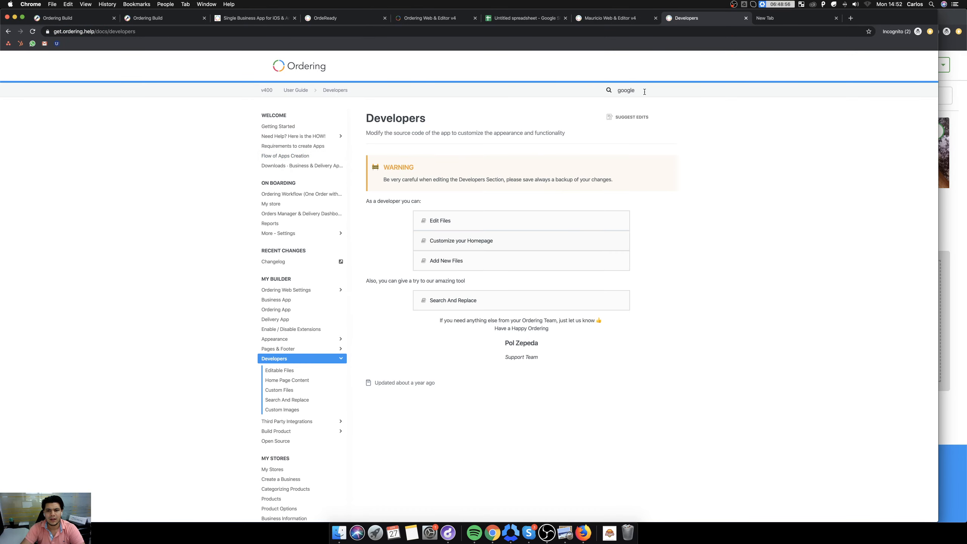
{"action": "type", "text": "map"}
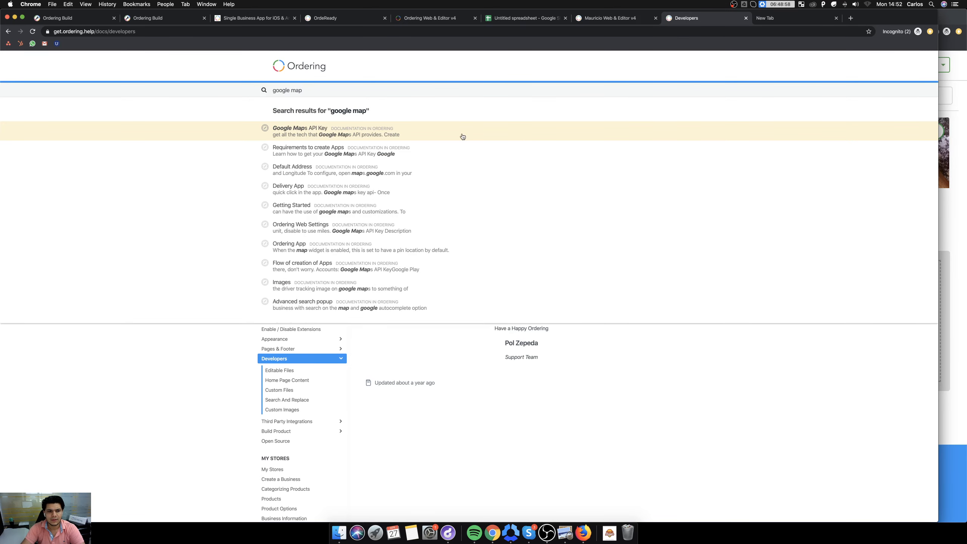
{"action": "left_click", "coordinate": [366, 132]}
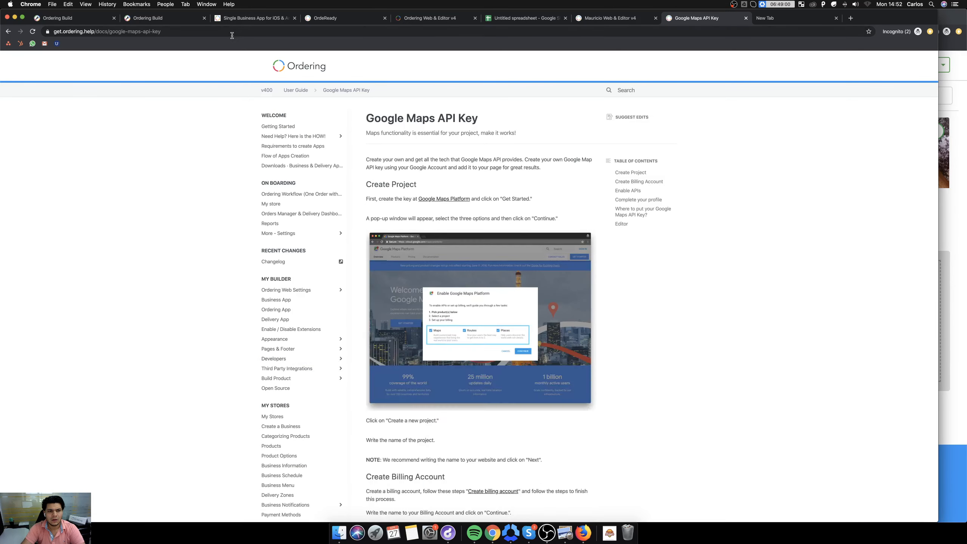
{"action": "key", "text": "super+l"}
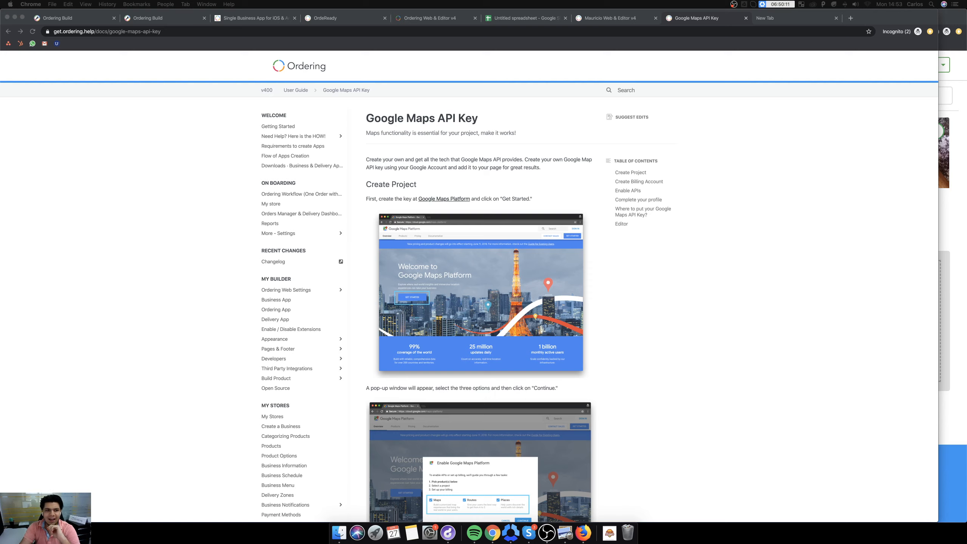
Return to Ordering Build and open the Settings section of the v4 web and editor product.
{"action": "left_click", "coordinate": [156, 18]}
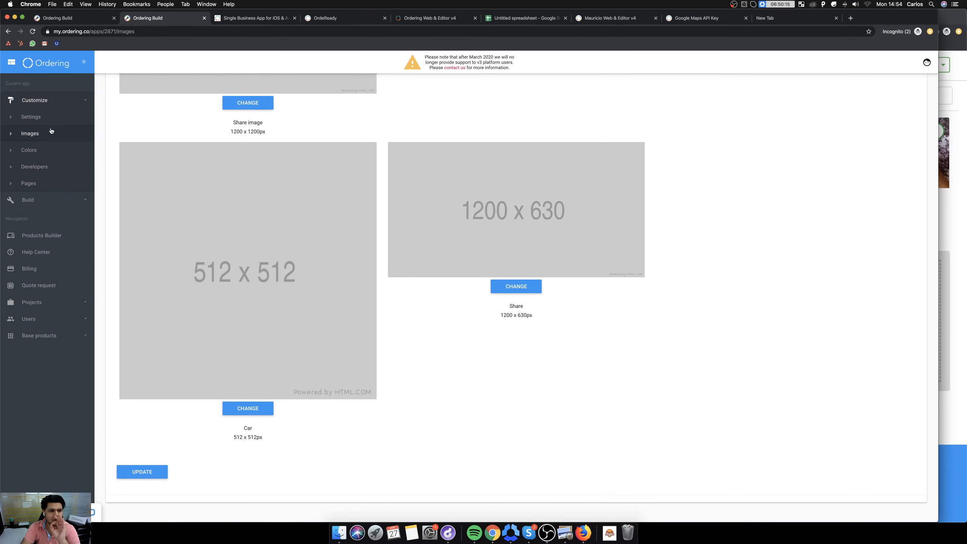
{"action": "left_click", "coordinate": [87, 20]}
{"action": "left_click", "coordinate": [152, 19]}
{"action": "left_click", "coordinate": [69, 19]}
{"action": "left_click", "coordinate": [33, 117]}
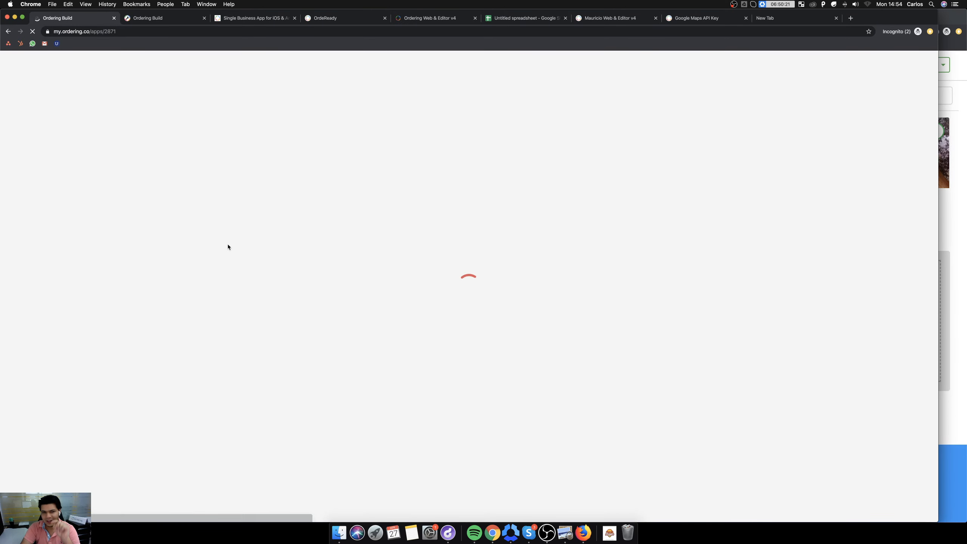
Search the Settings page for "closest" and examine the closest_business option and its description.
{"action": "scroll", "coordinate": [223, 305], "scroll_direction": "down", "scroll_amount": 3}
{"action": "scroll", "coordinate": [284, 297], "scroll_direction": "down", "scroll_amount": 2}
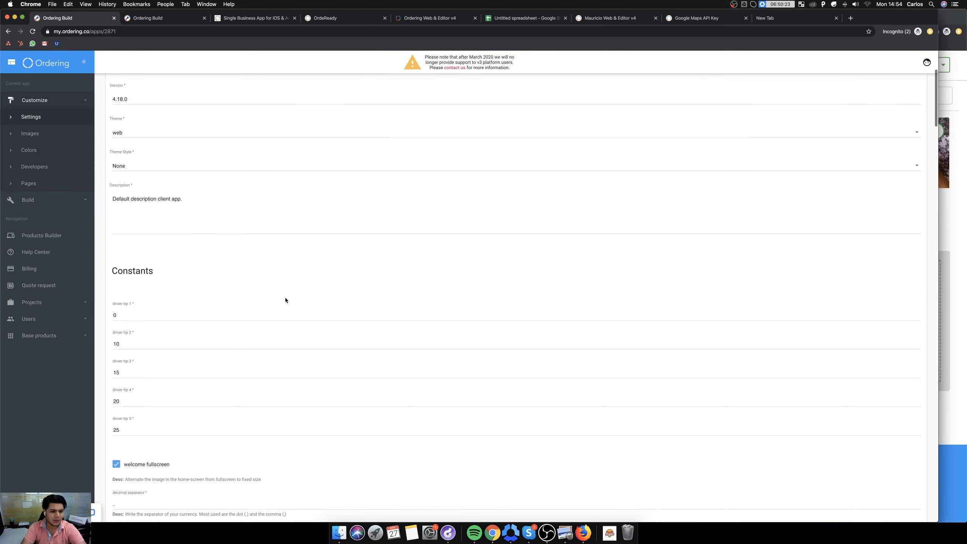
{"action": "key", "text": "super+f"}
{"action": "type", "text": "closest"}
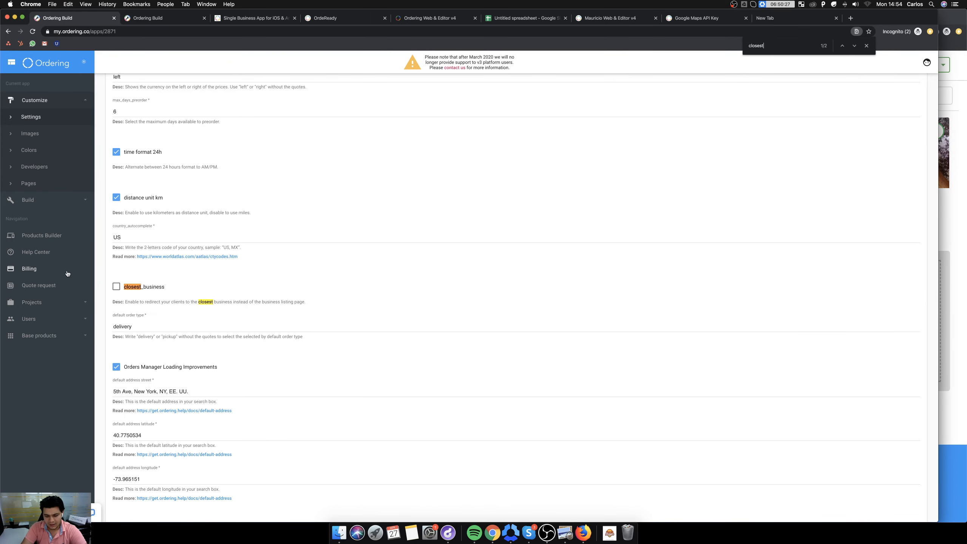
{"action": "scroll", "coordinate": [69, 274], "scroll_direction": "up", "scroll_amount": 5}
{"action": "scroll", "coordinate": [152, 283], "scroll_direction": "up", "scroll_amount": 3}
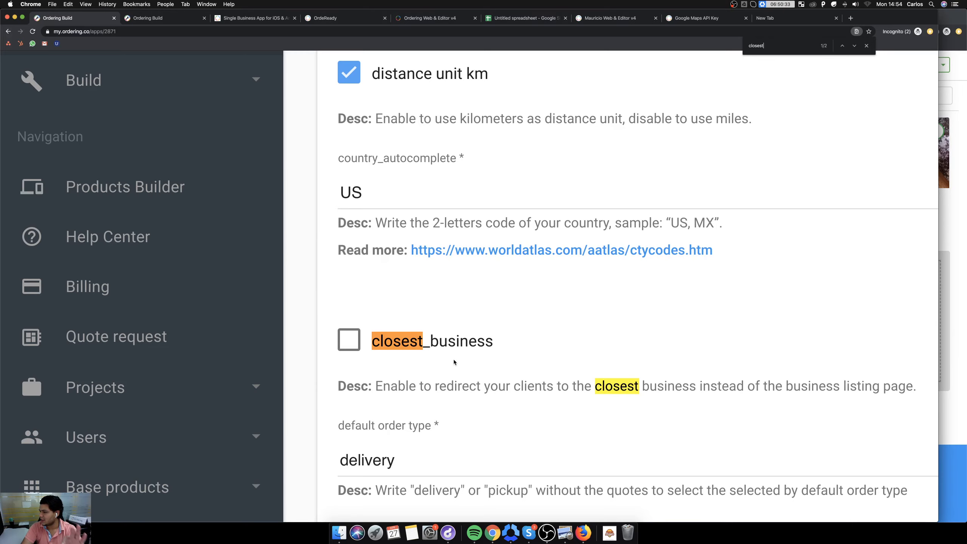
Review the settings through the extensions at the end of the page, then examine the default address street, latitude and longitude settings.
{"action": "scroll", "coordinate": [453, 360], "scroll_direction": "down", "scroll_amount": 8}
{"action": "scroll", "coordinate": [272, 359], "scroll_direction": "down", "scroll_amount": 20}
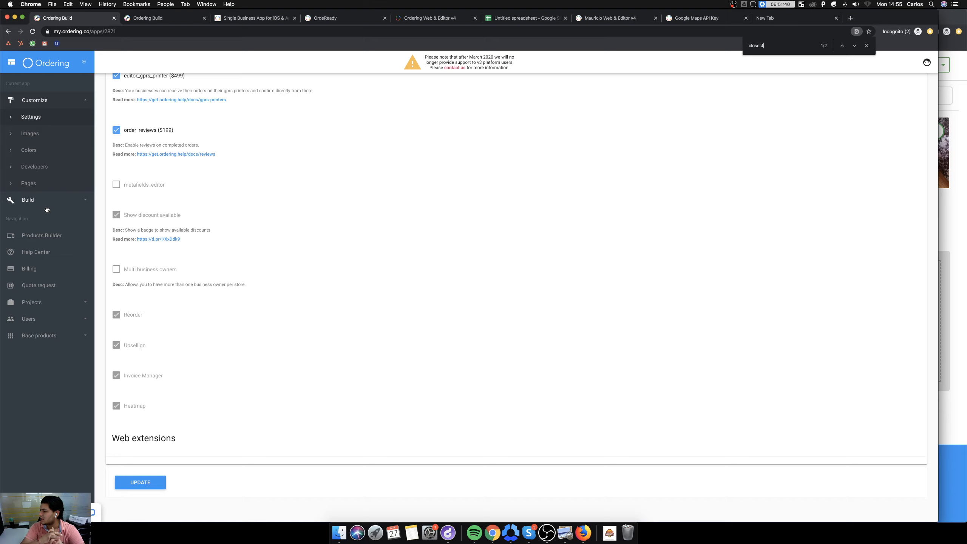
{"action": "scroll", "coordinate": [226, 207], "scroll_direction": "up", "scroll_amount": 15}
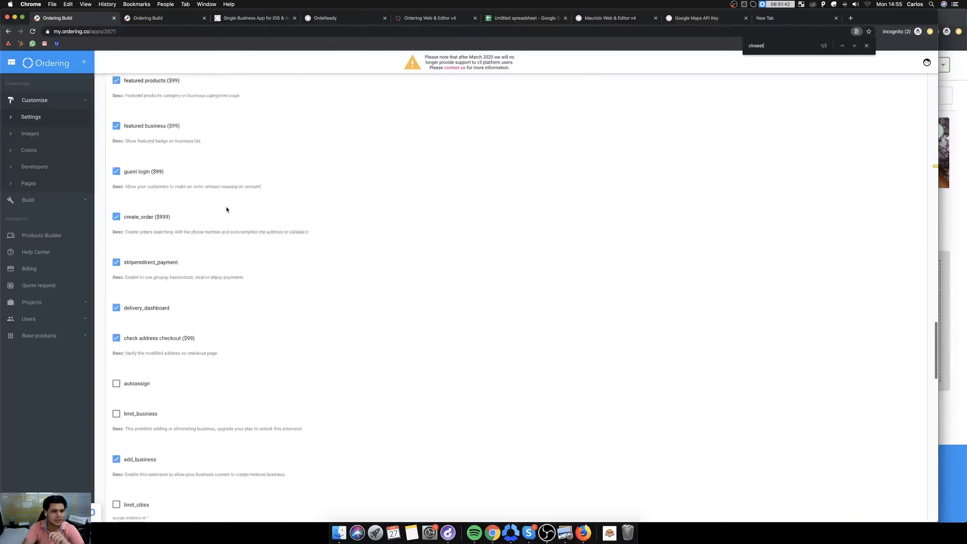
{"action": "scroll", "coordinate": [227, 207], "scroll_direction": "up", "scroll_amount": 10}
{"action": "scroll", "coordinate": [228, 213], "scroll_direction": "down", "scroll_amount": 2}
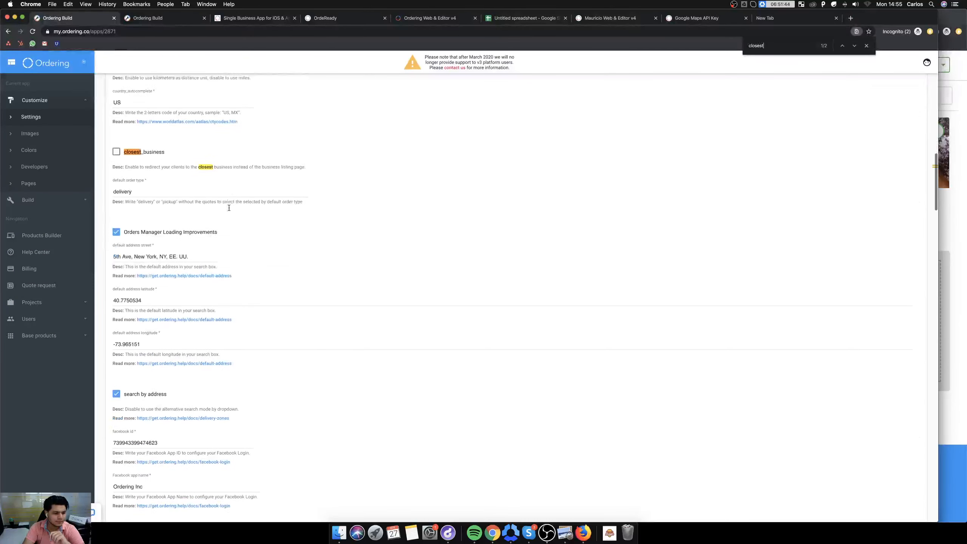
{"action": "left_click", "coordinate": [228, 213]}
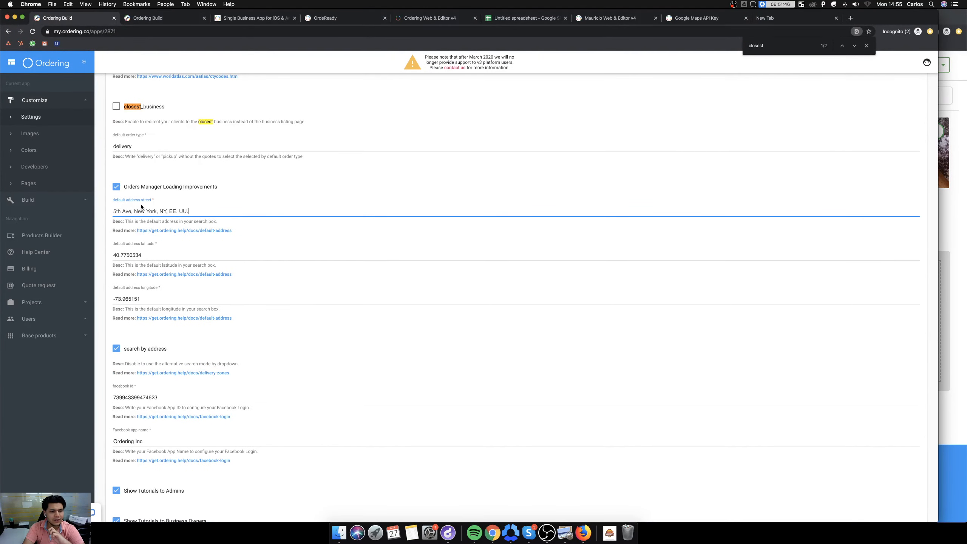
{"action": "scroll", "coordinate": [141, 207], "scroll_direction": "up", "scroll_amount": 2}
{"action": "left_click", "coordinate": [260, 243]}
{"action": "scroll", "coordinate": [248, 239], "scroll_direction": "left", "scroll_amount": 2}
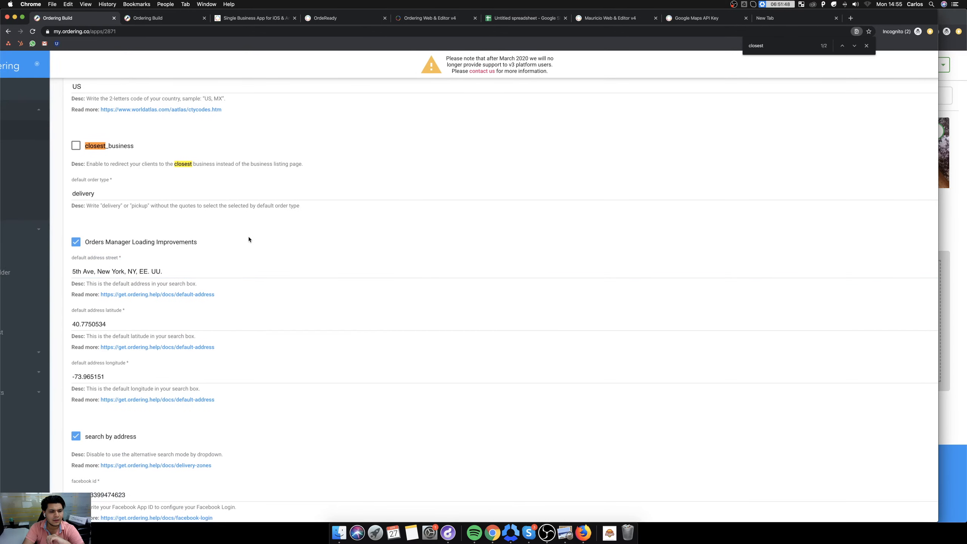
{"action": "scroll", "coordinate": [248, 239], "scroll_direction": "left", "scroll_amount": 3}
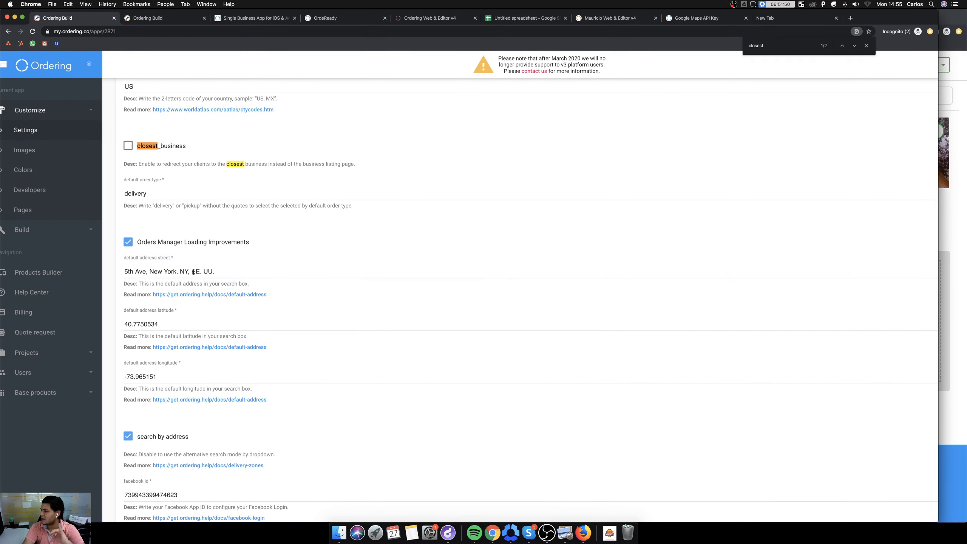